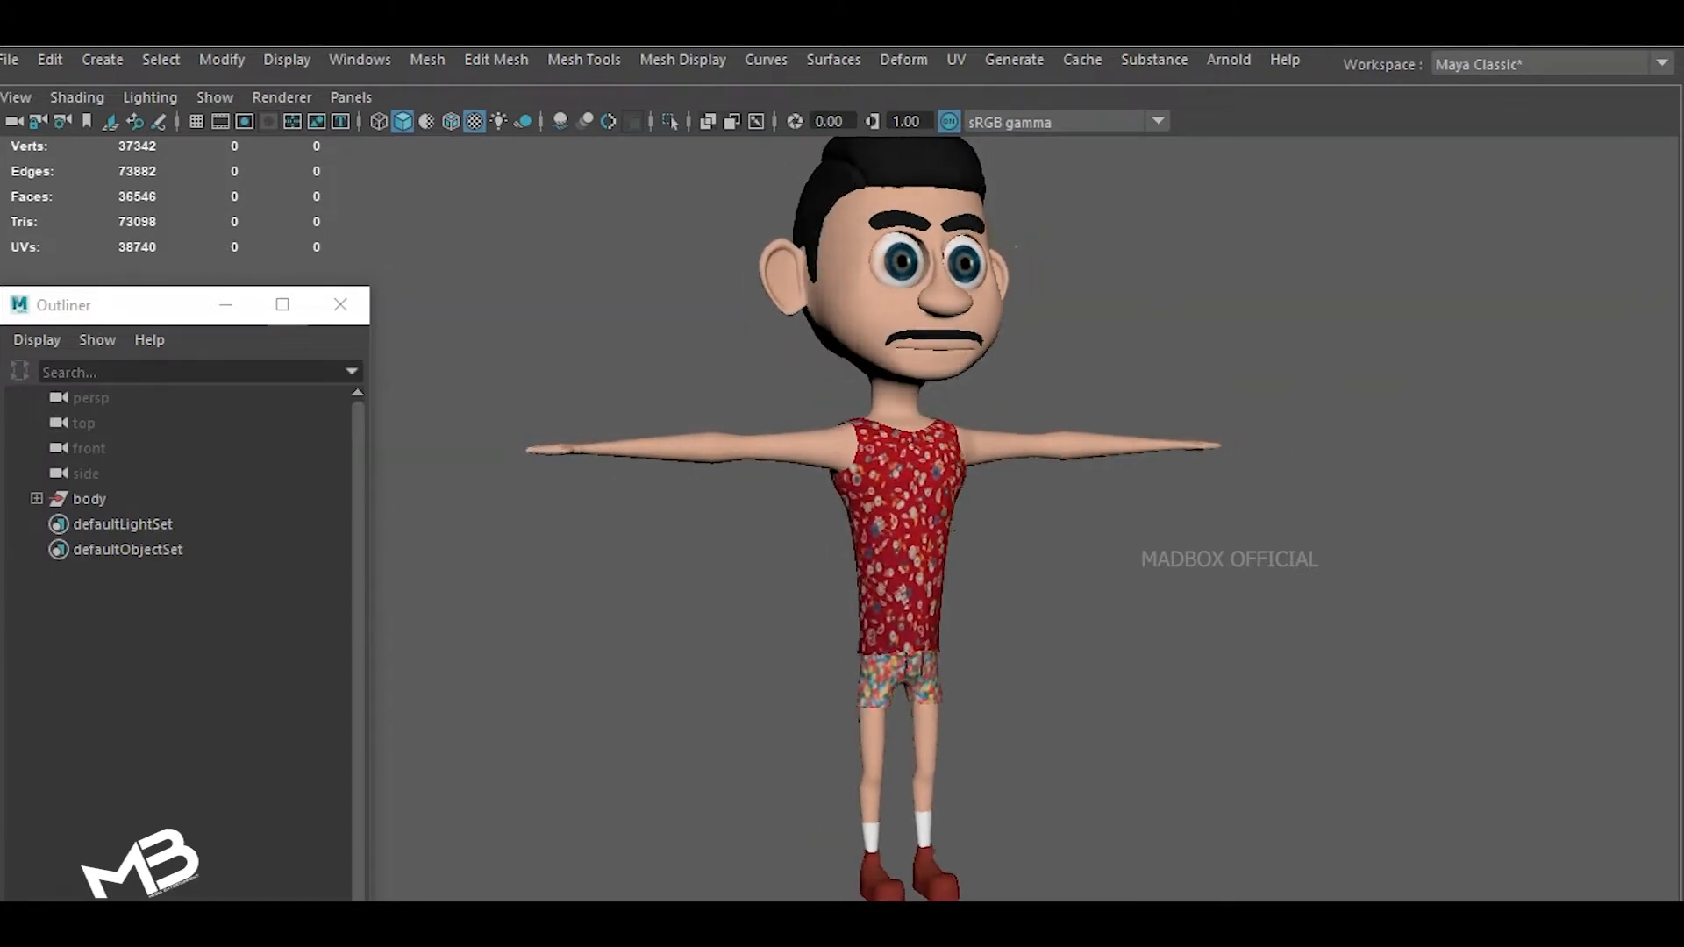
- Restore the full interface and show the perspective view alone with the whole character in frame
key(ctrl+space)
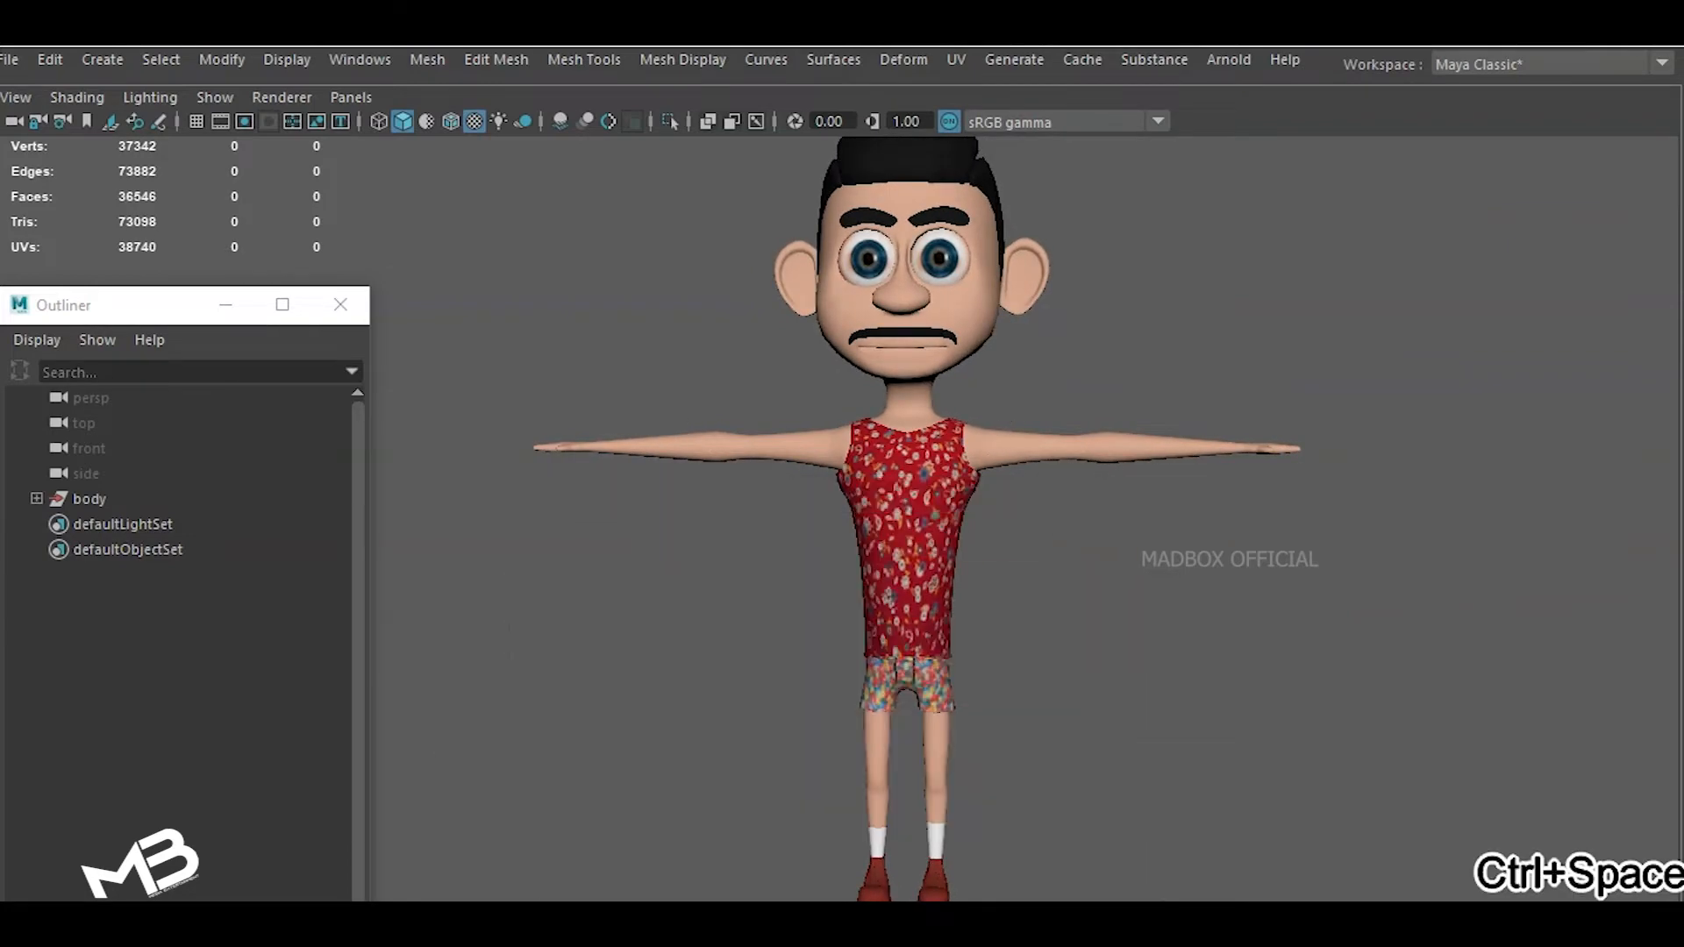
key(ctrl+space)
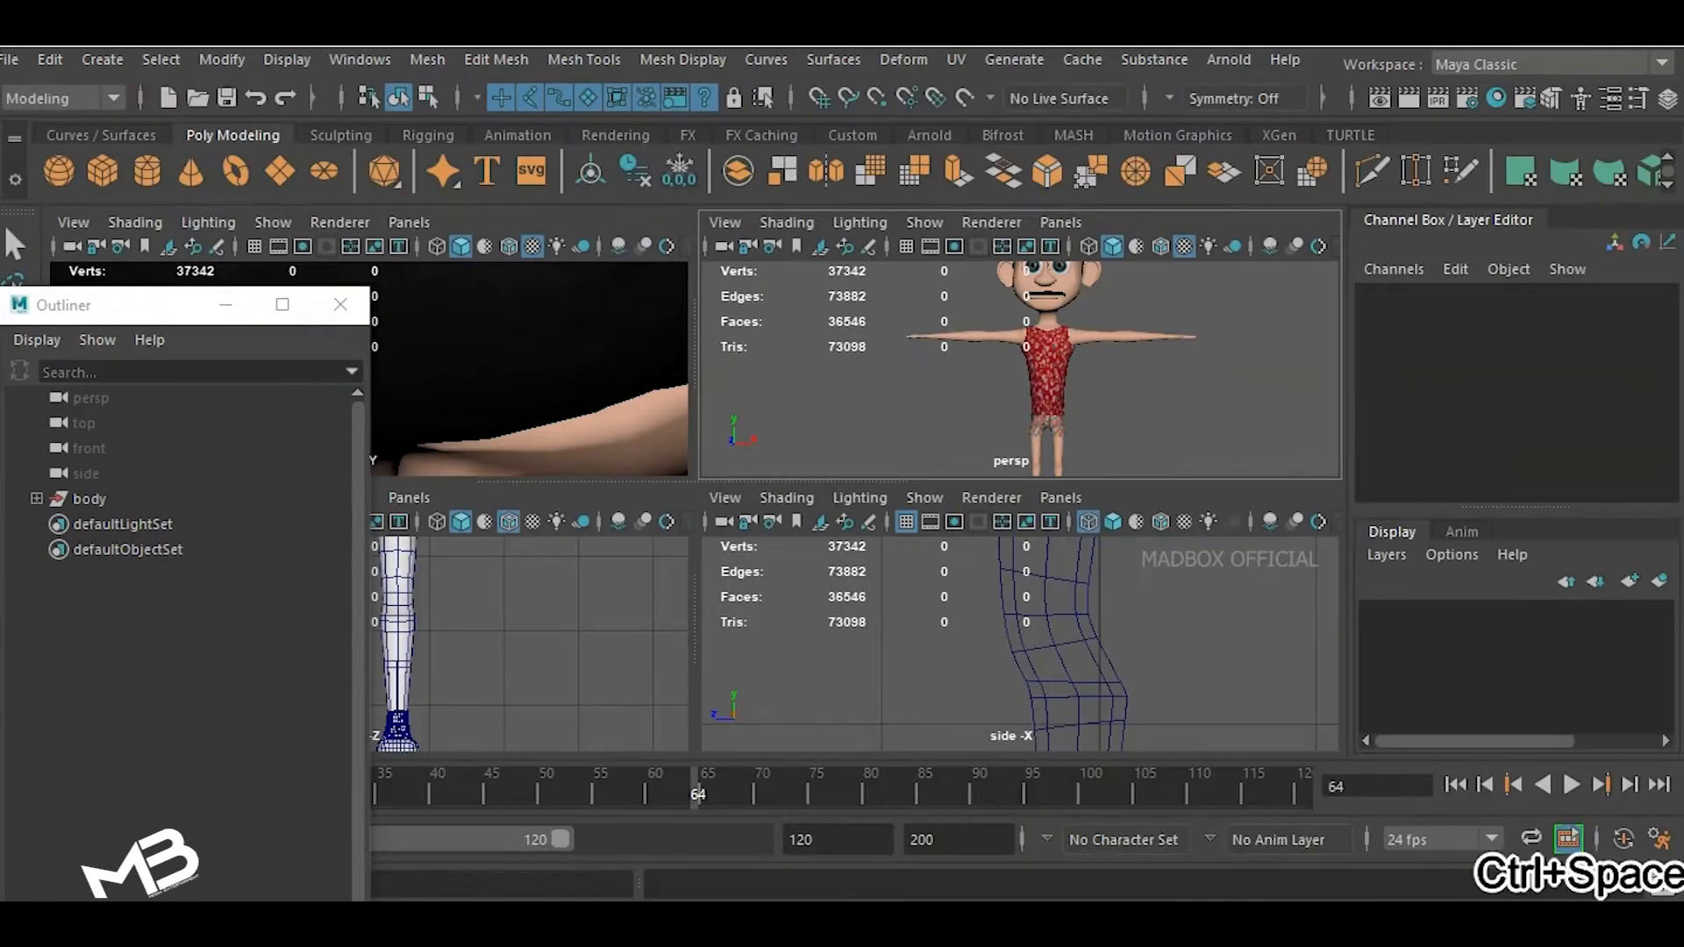
key(space)
scroll(693, 504, down, 3)
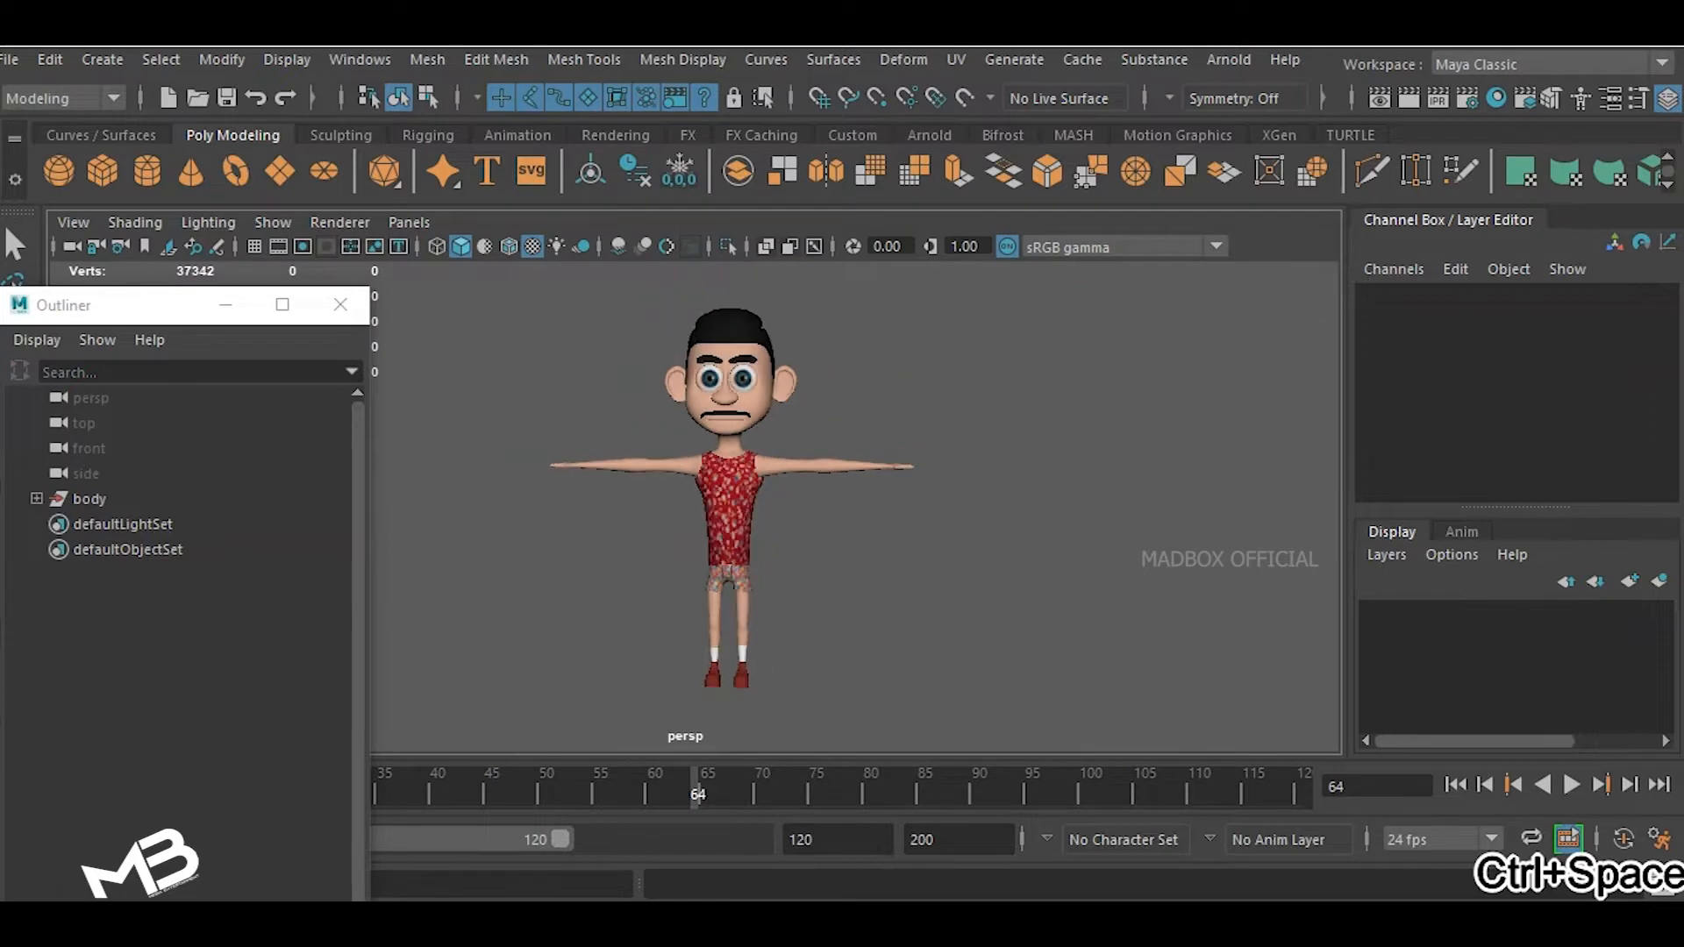
- Freeze the transformations of all the character's meshes
drag(472, 303, 881, 721)
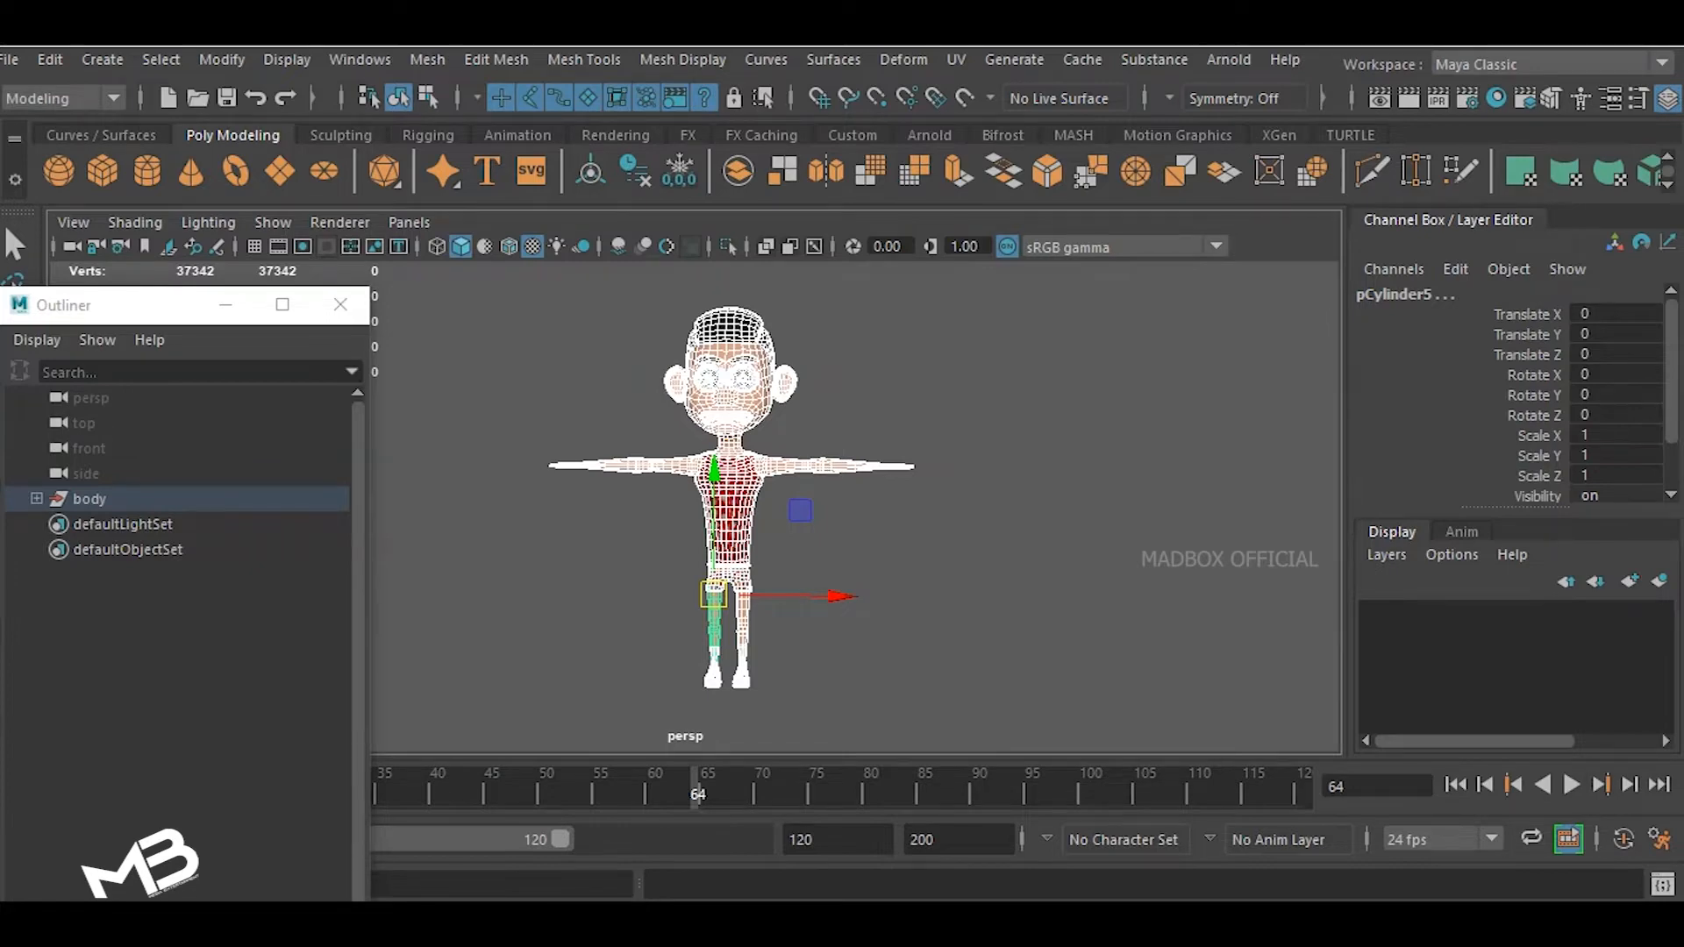
click(222, 59)
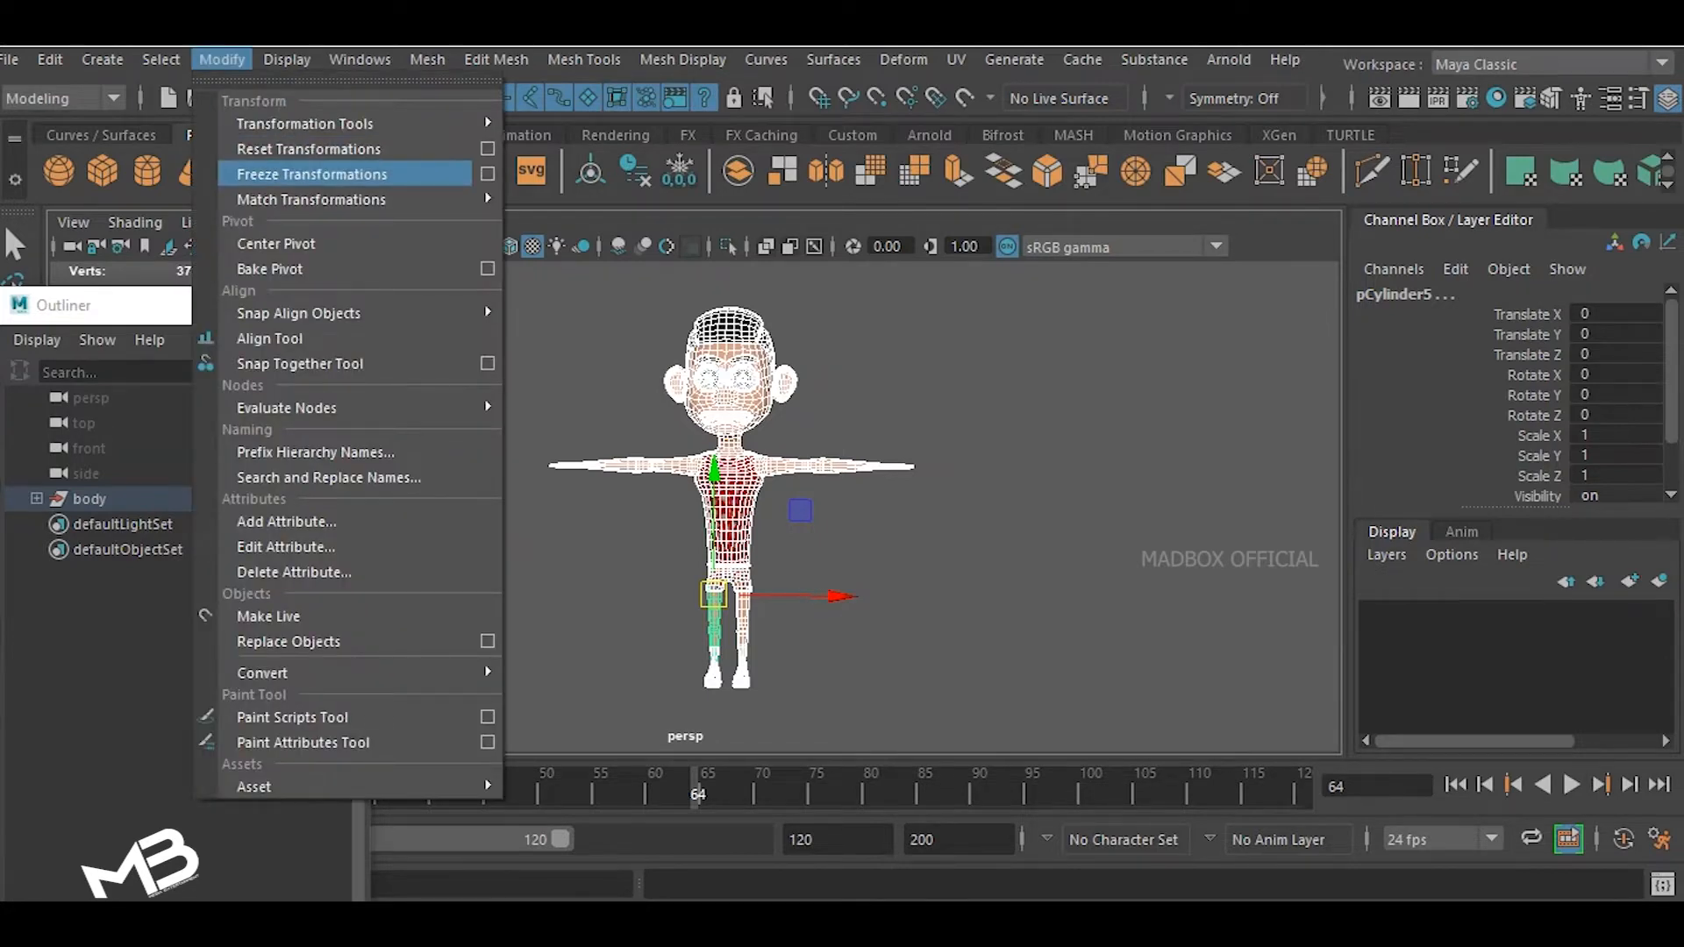
click(312, 174)
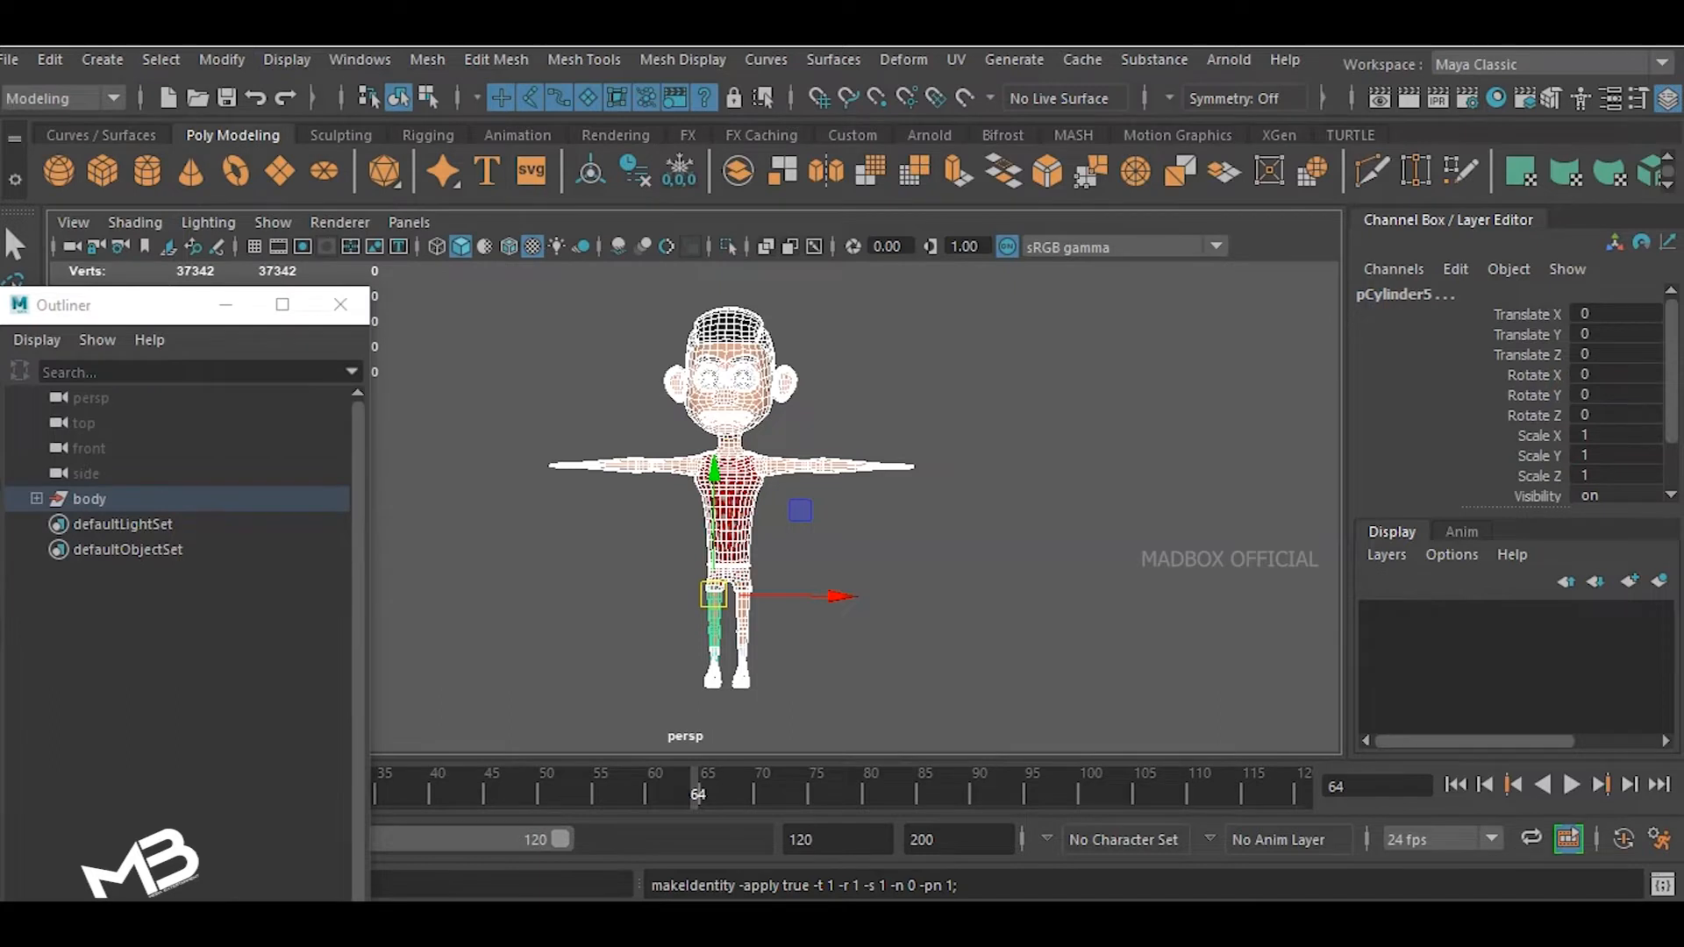
- Check the transform values of individual meshes, such as the shoe, legs and shorts
click(713, 676)
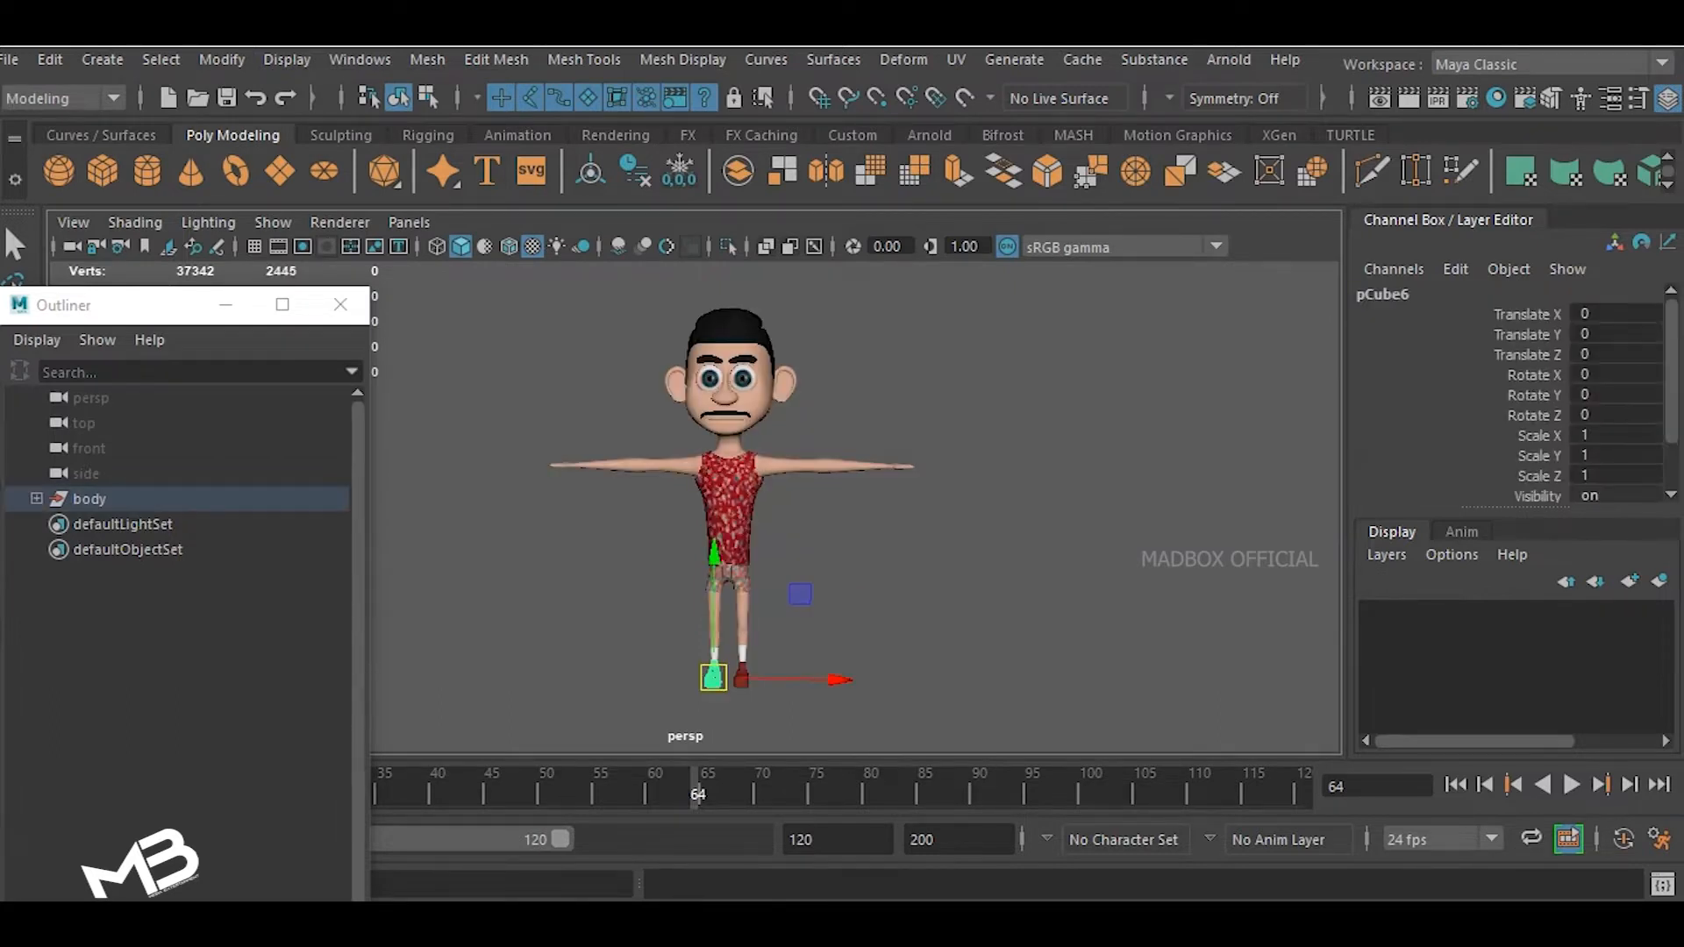
click(742, 654)
click(728, 626)
click(714, 605)
click(728, 509)
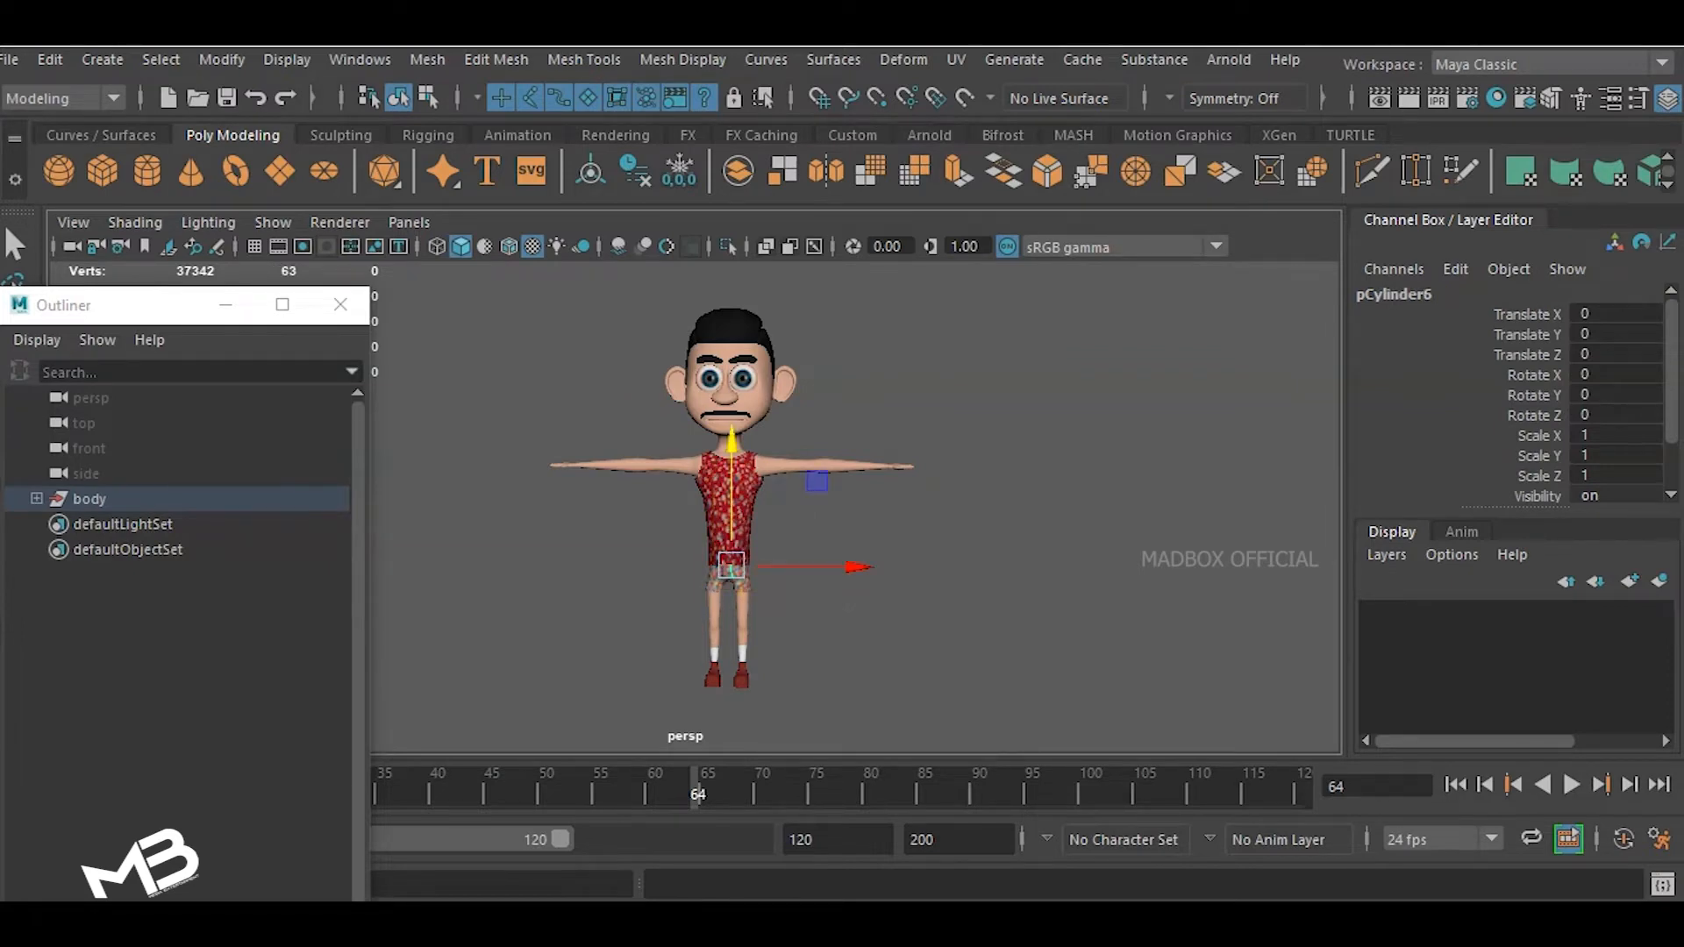
- Bring the Outliner into clear view, inspect which meshes the body group contains, and deselect it
drag(151, 305, 140, 201)
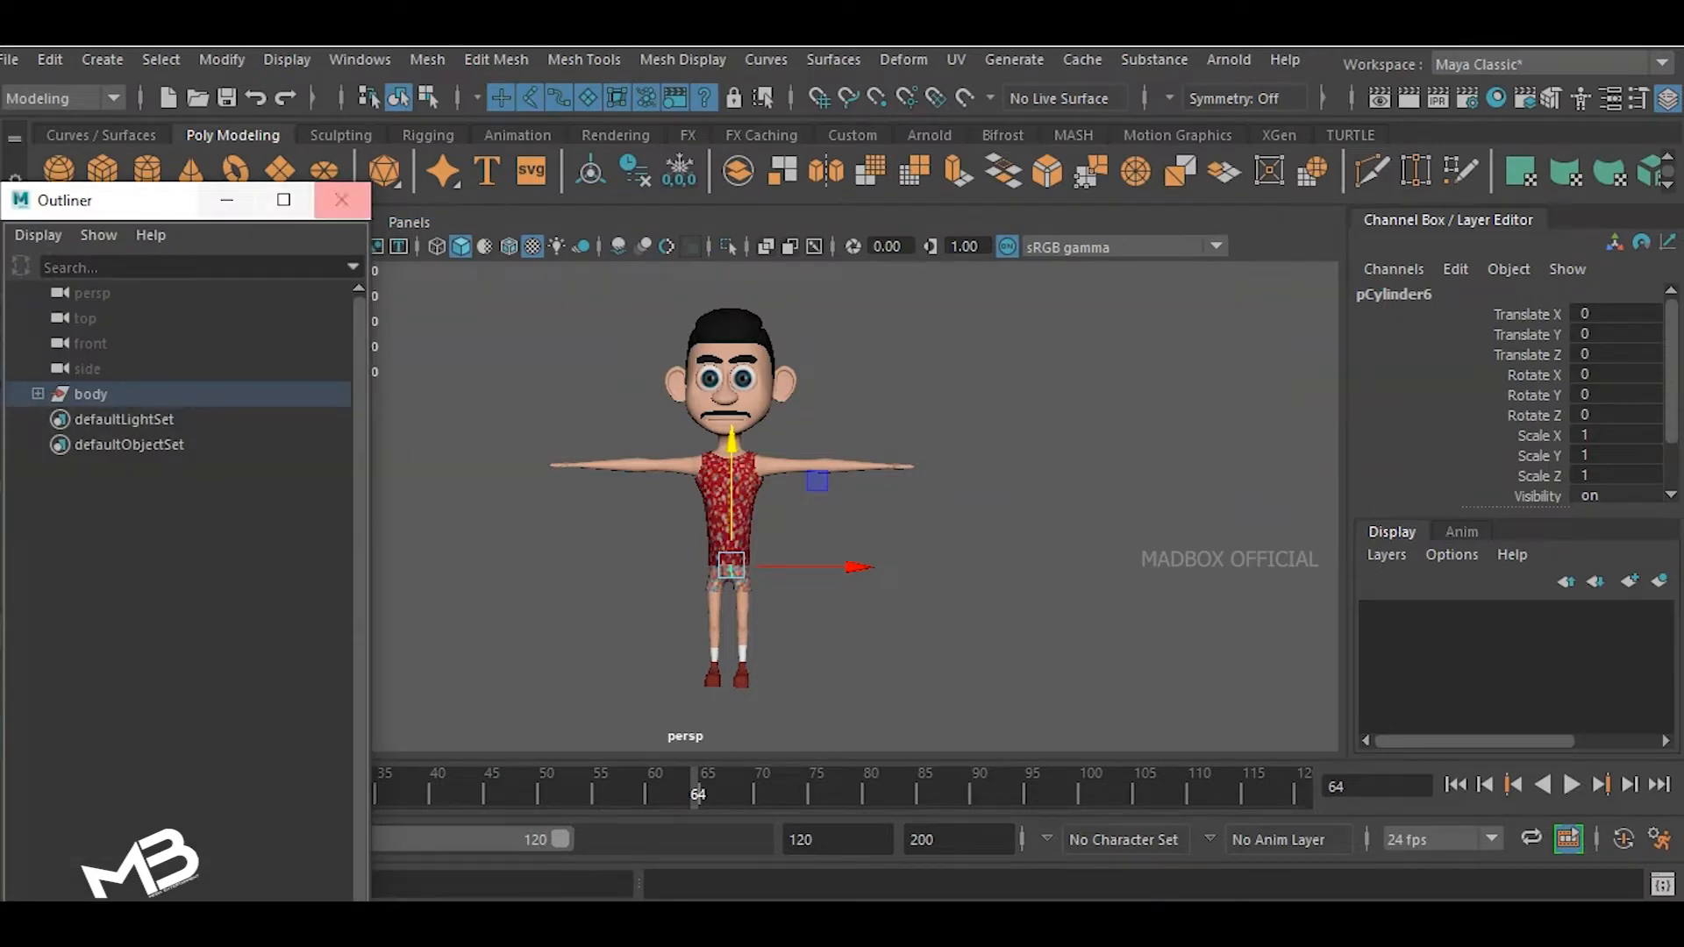
click(360, 58)
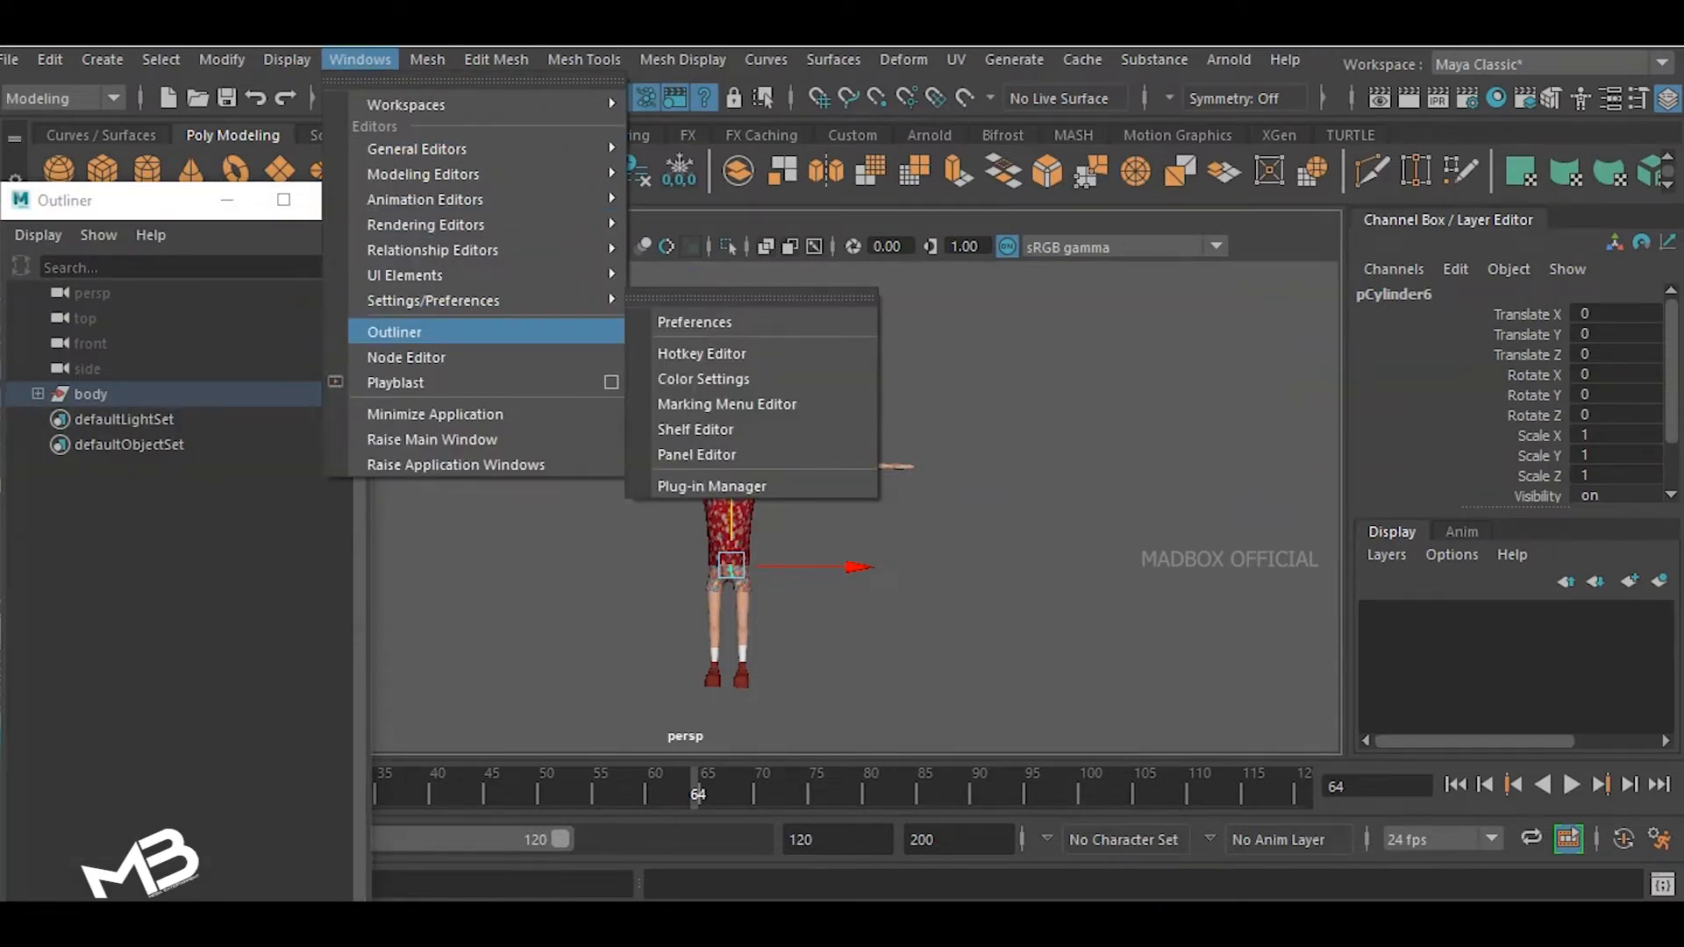
click(395, 332)
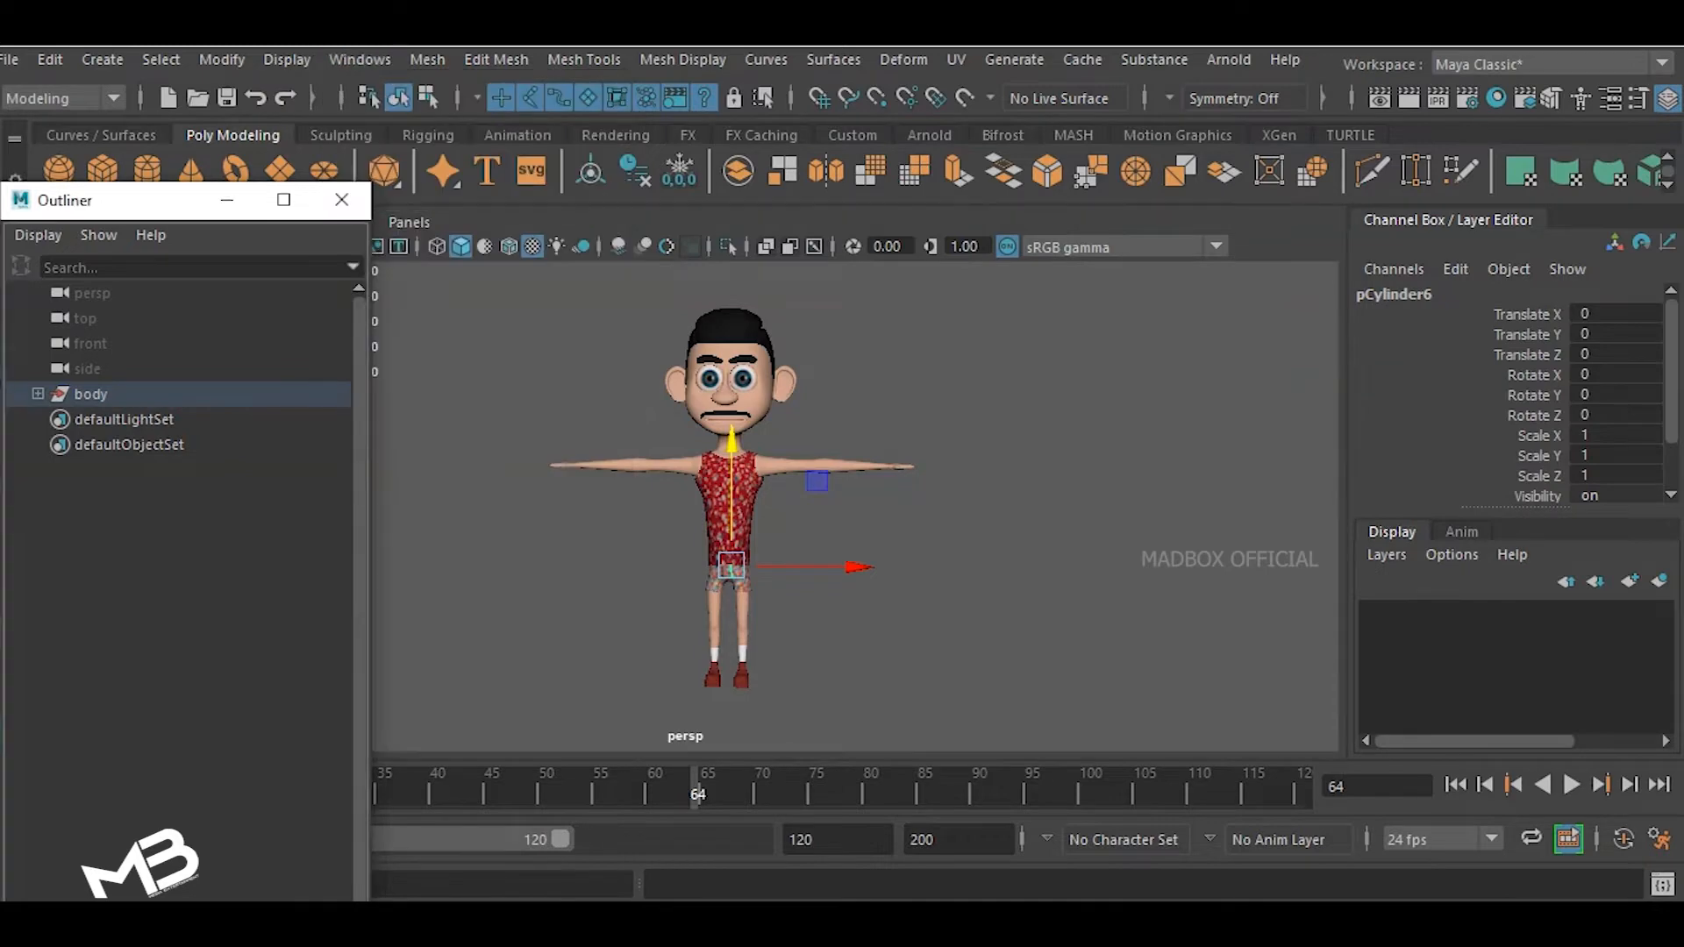
drag(129, 211, 149, 149)
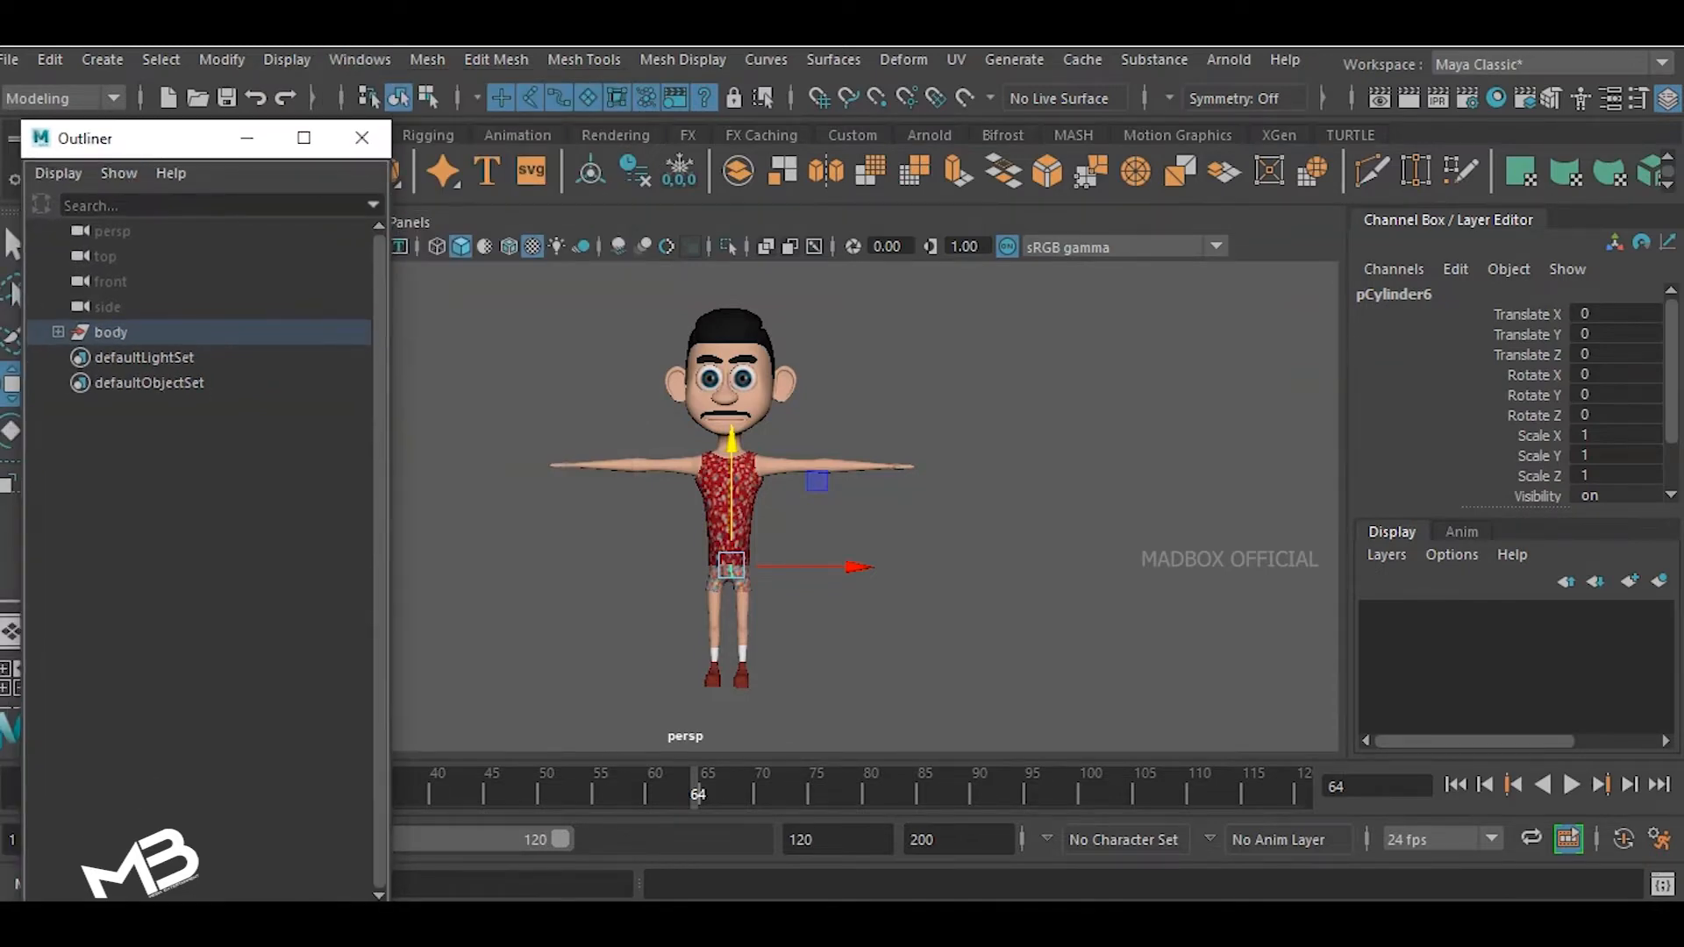
click(111, 332)
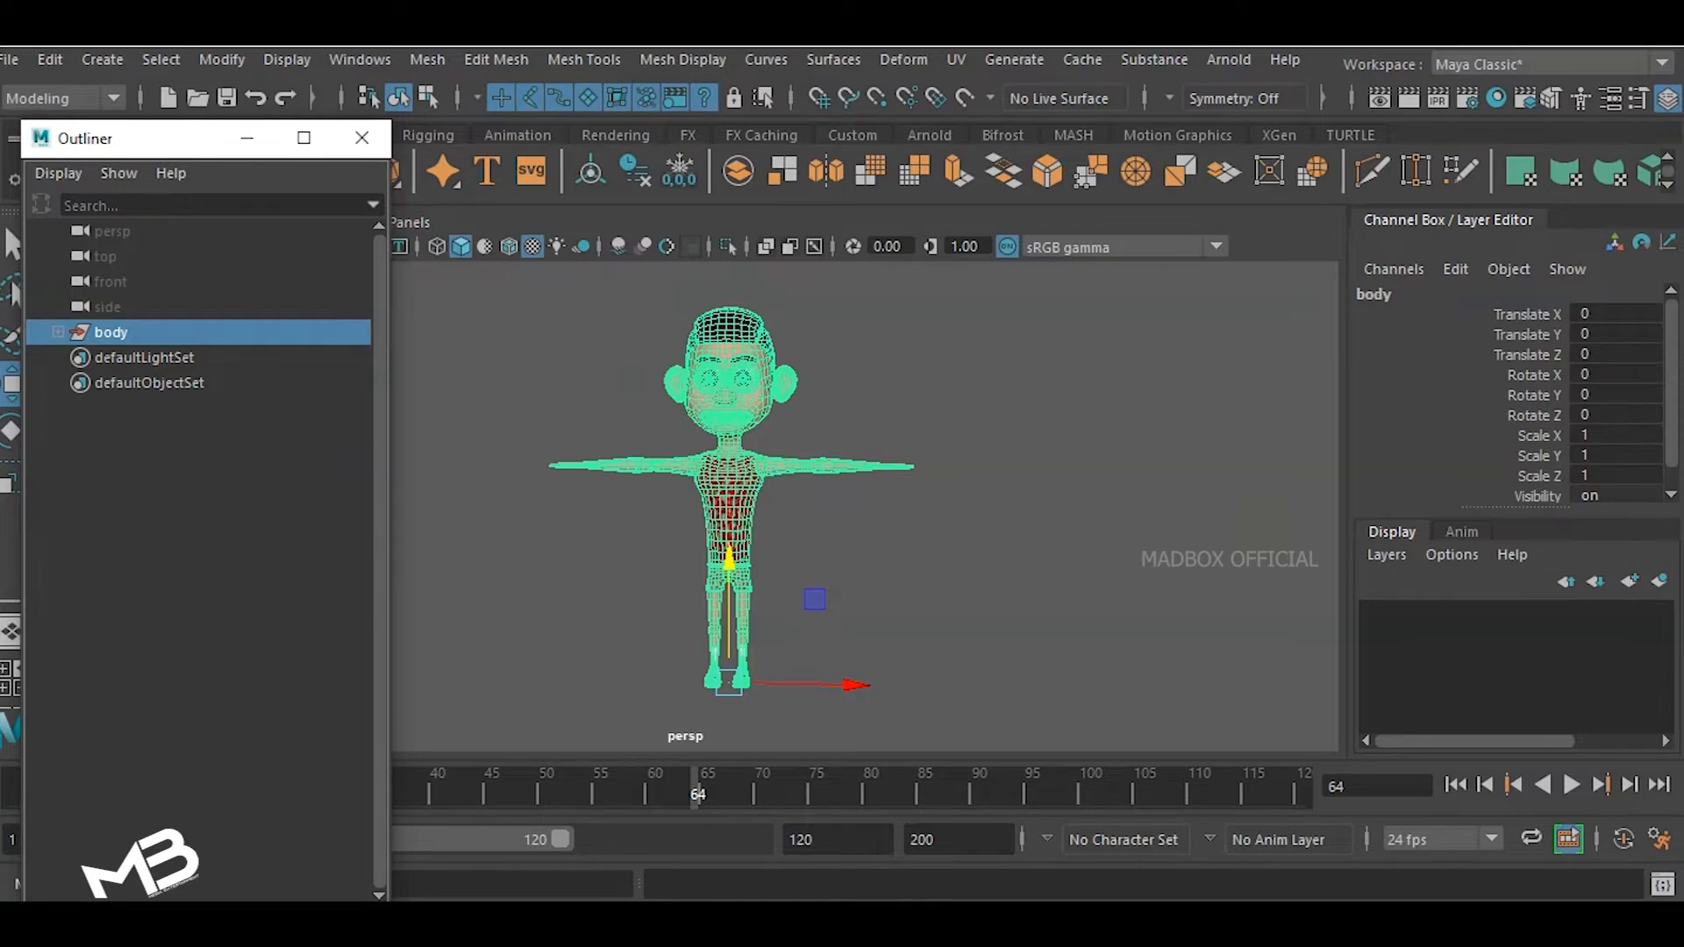
click(50, 59)
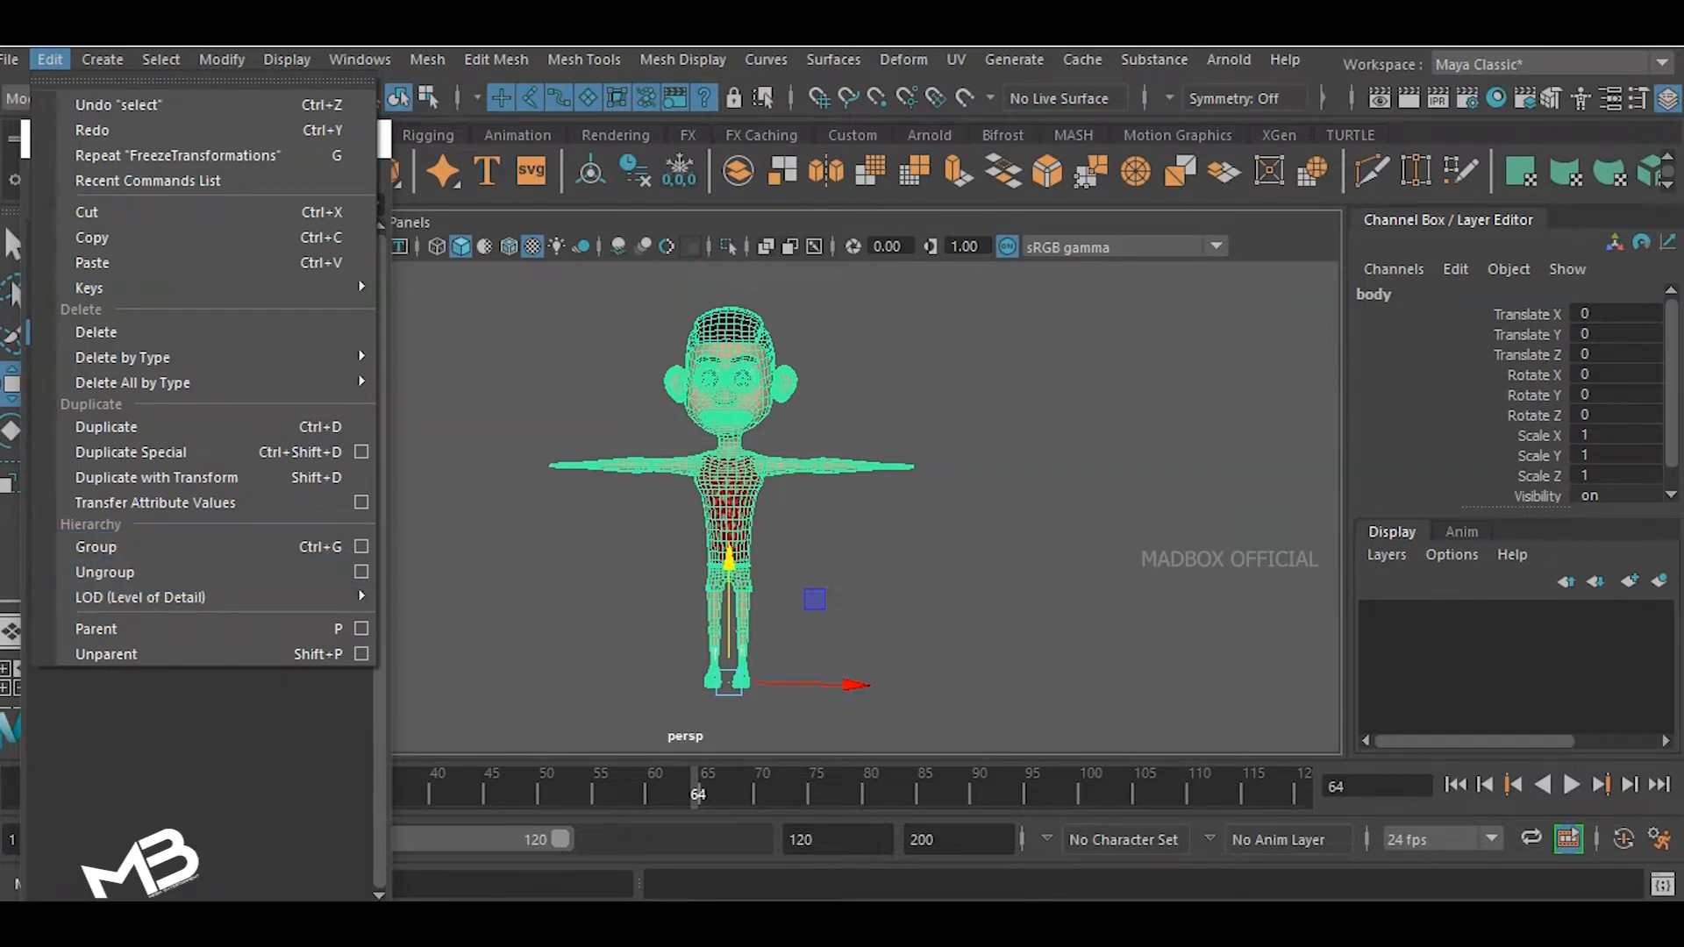
click(983, 562)
click(982, 561)
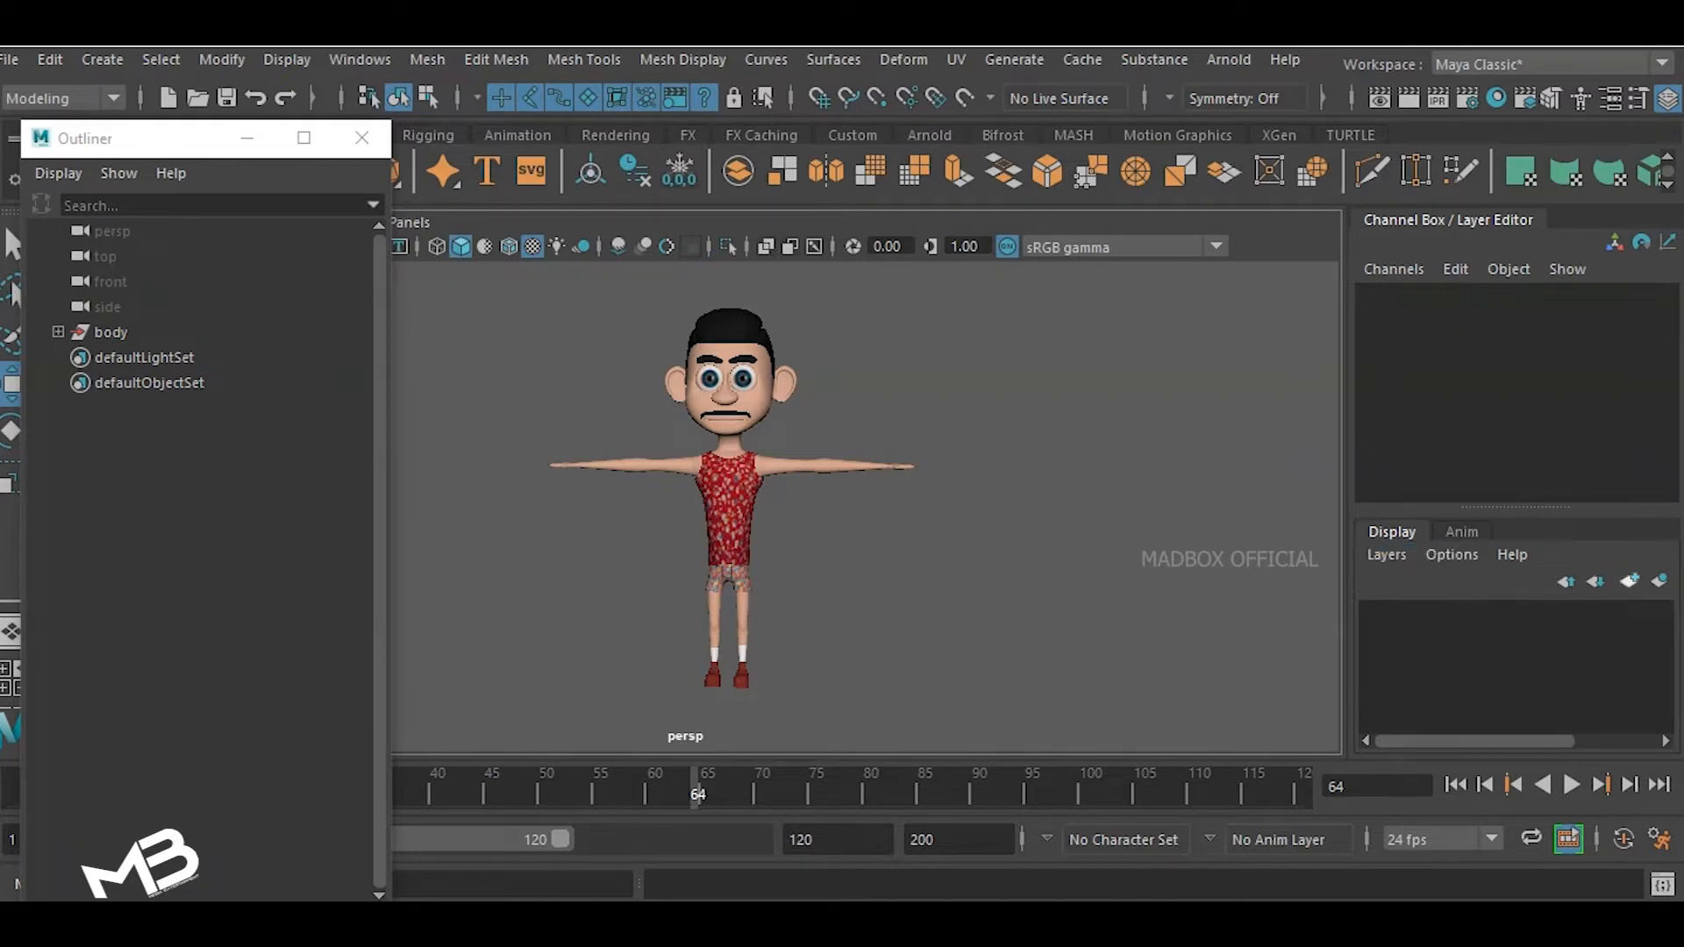
- Create a new display layer named body_ with a bright green colour
click(1629, 581)
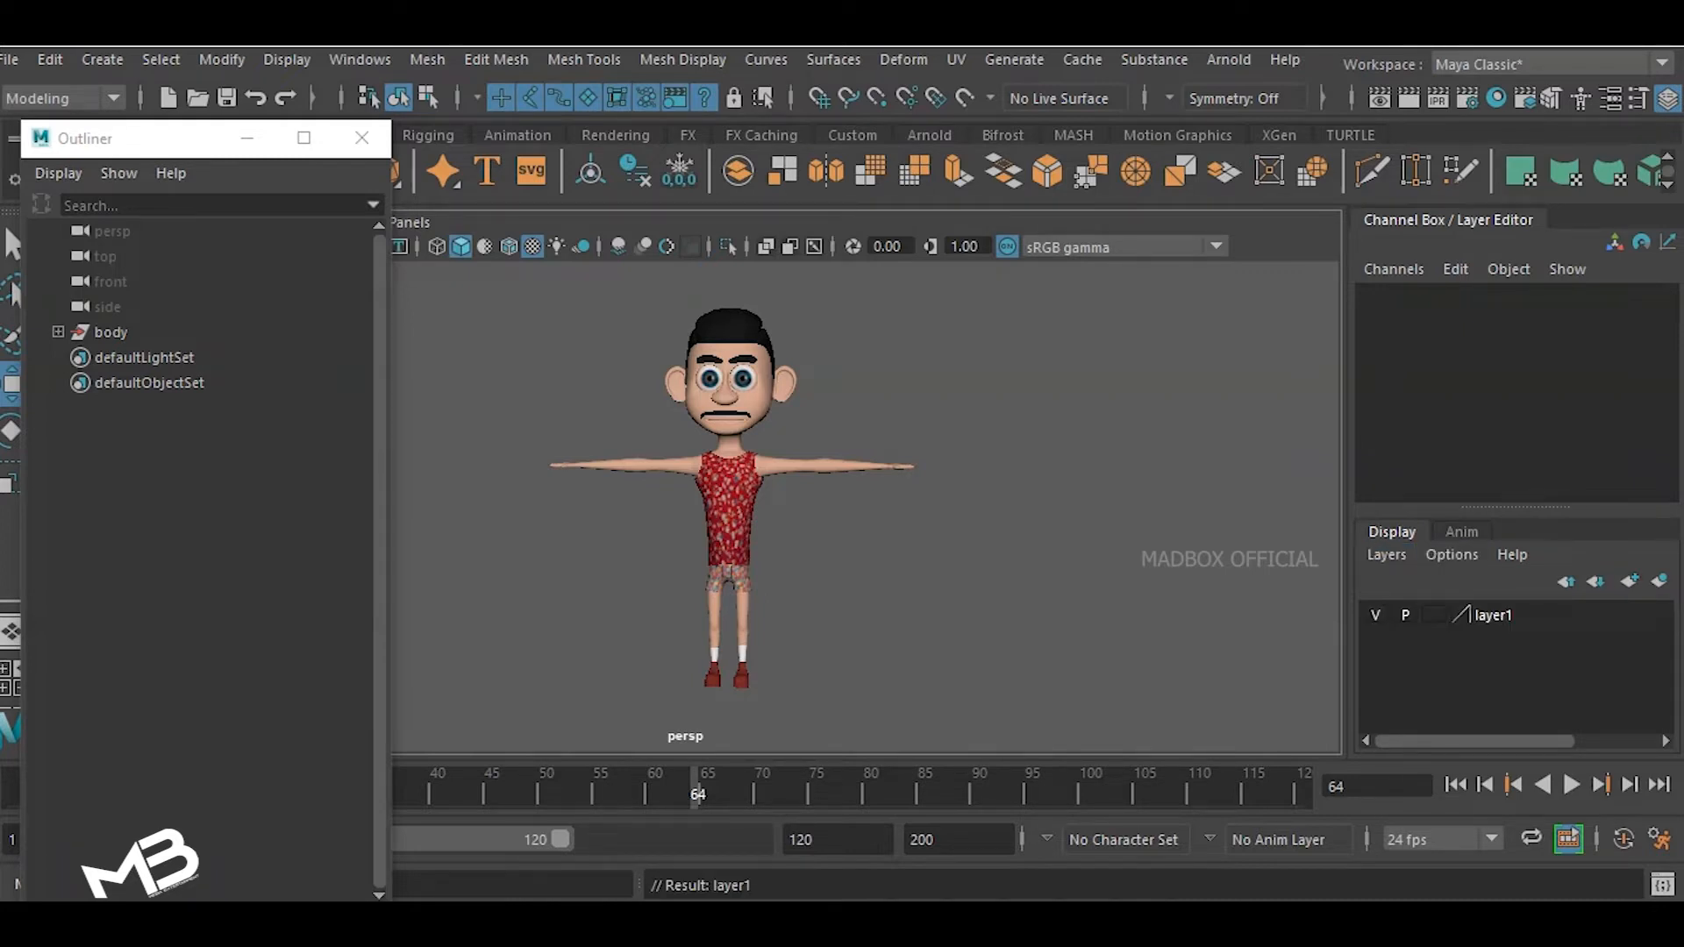
click(1493, 615)
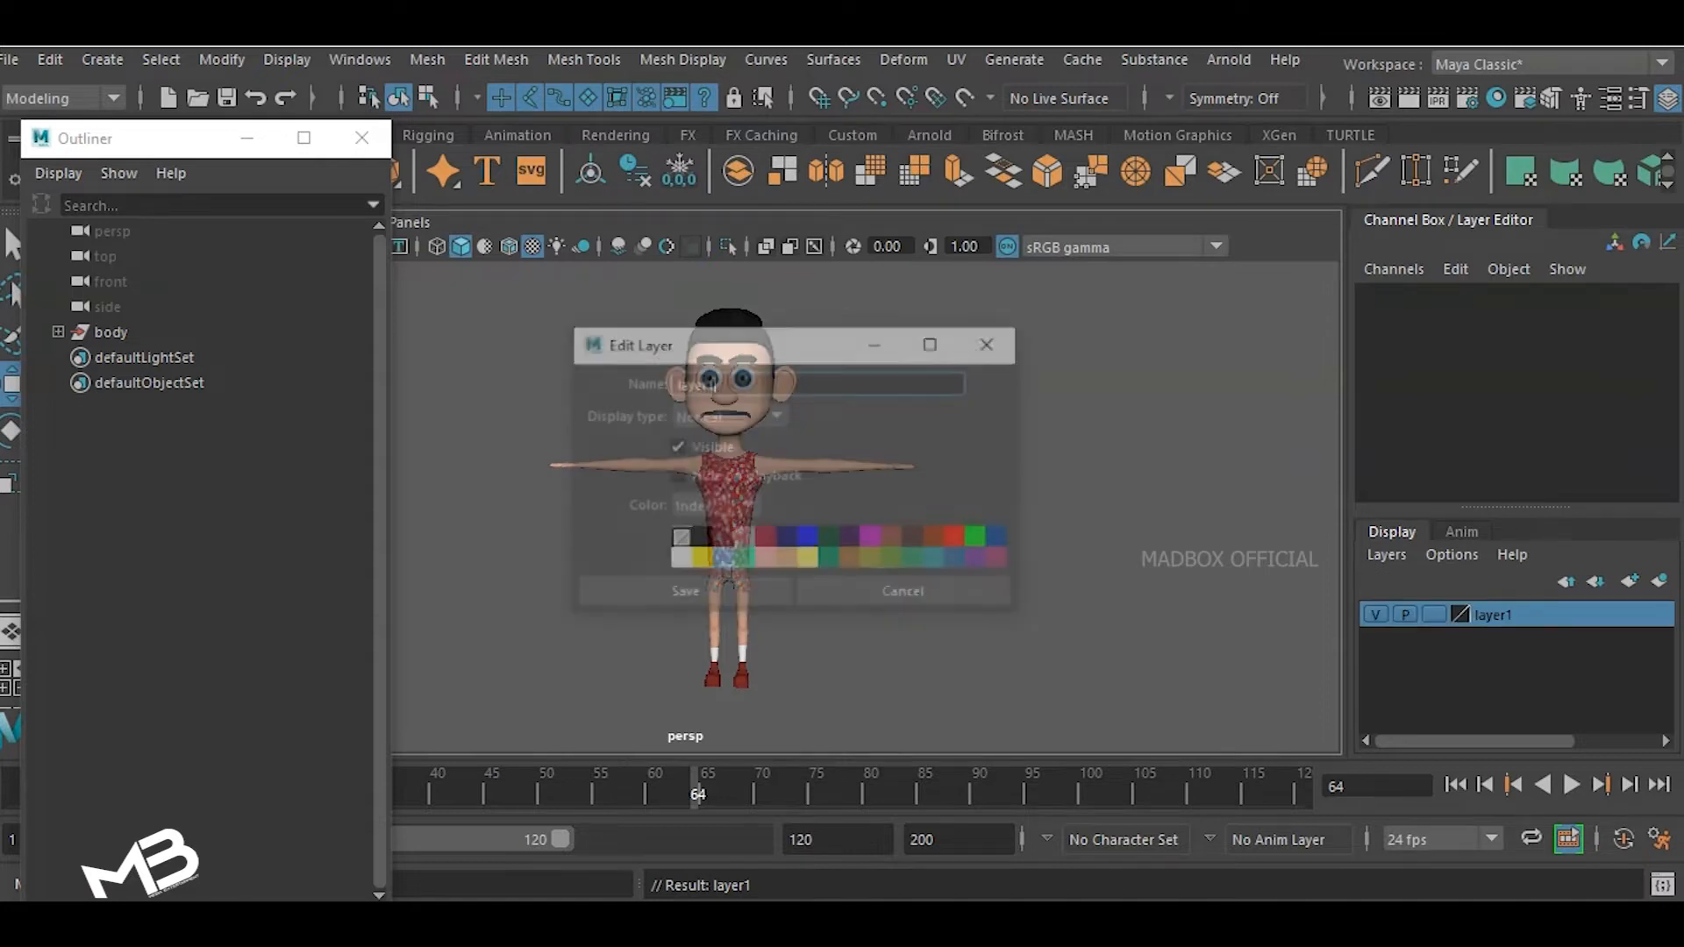
key(ctrl+a)
text(body)
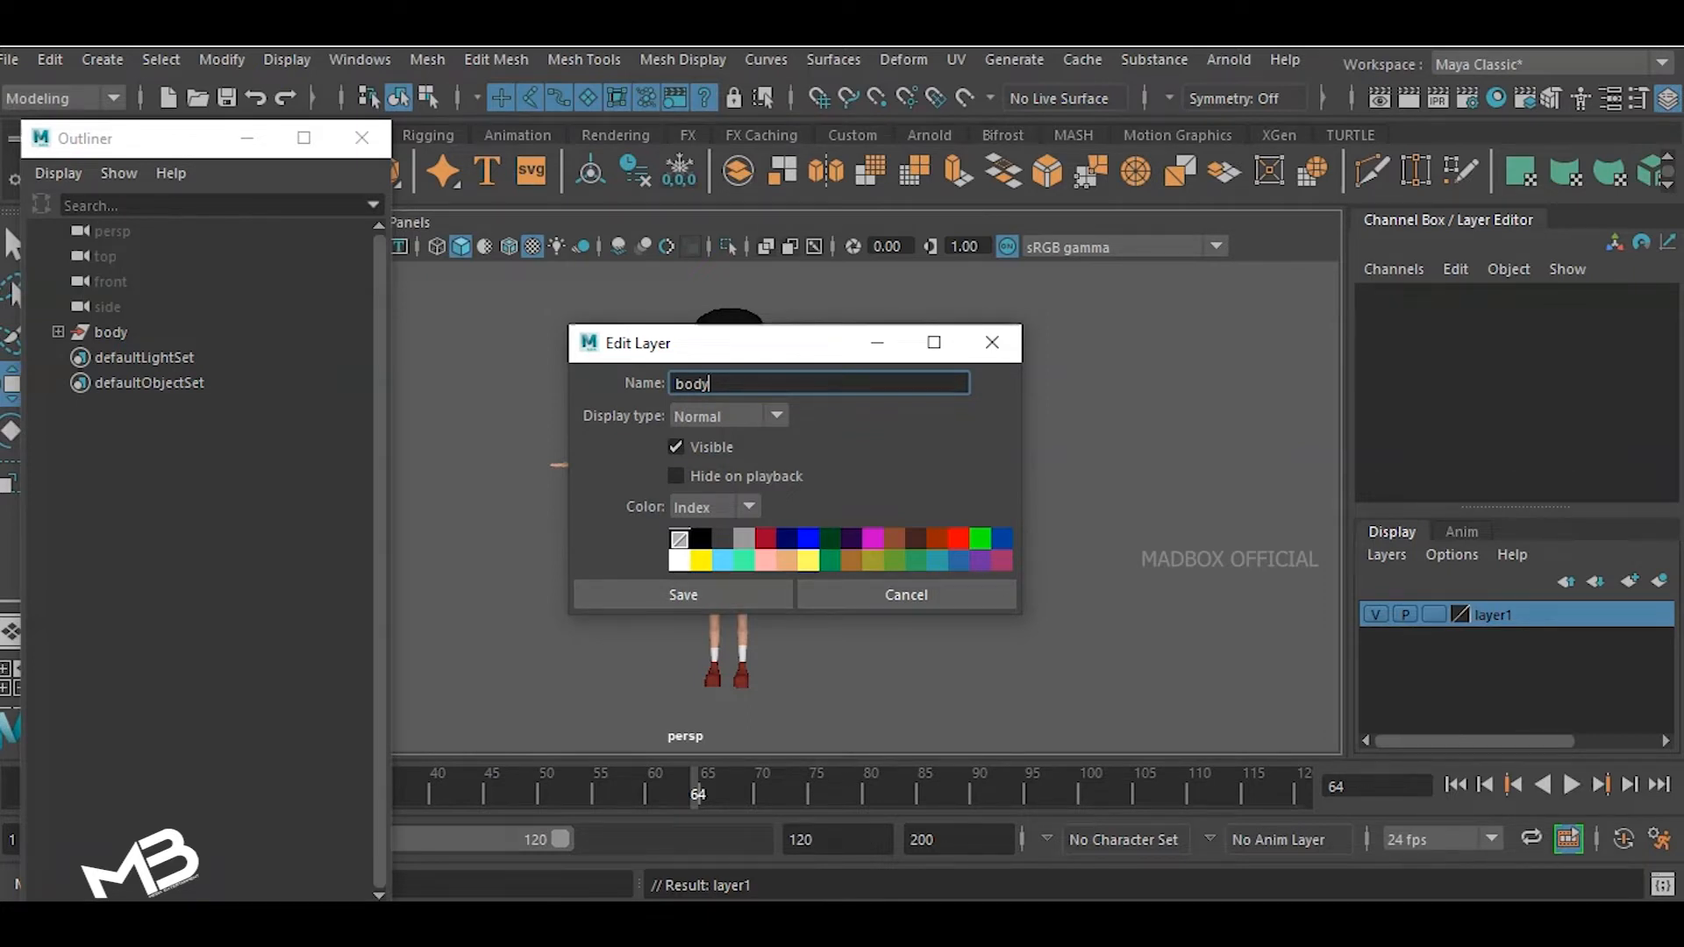
click(979, 538)
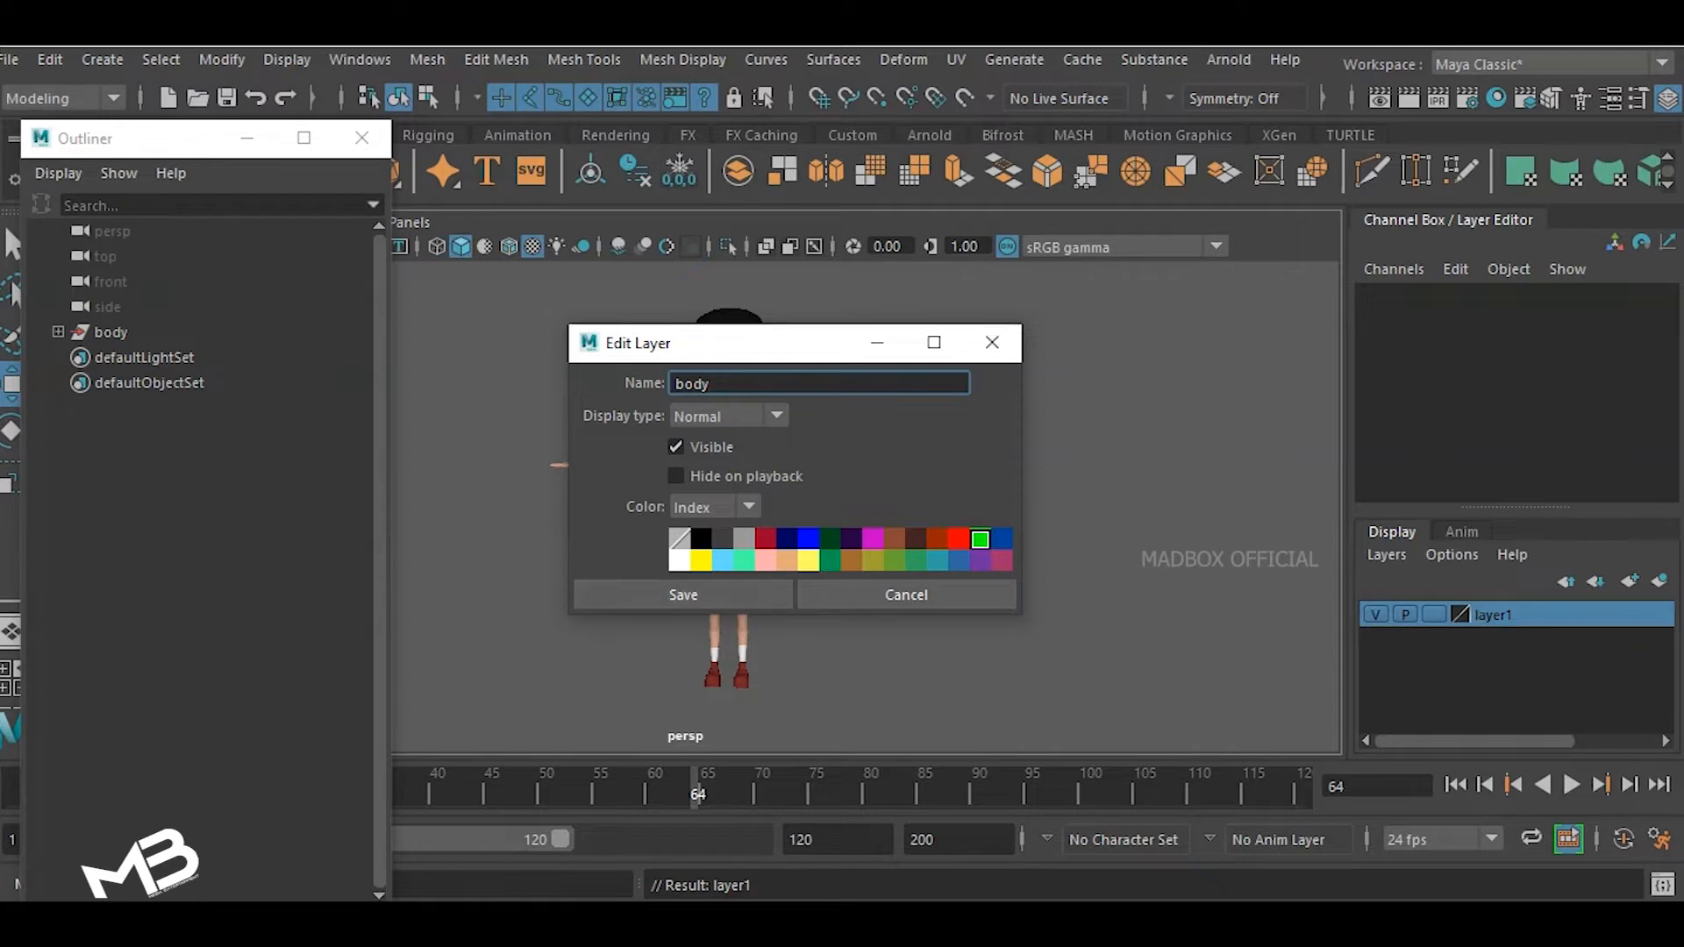
click(683, 595)
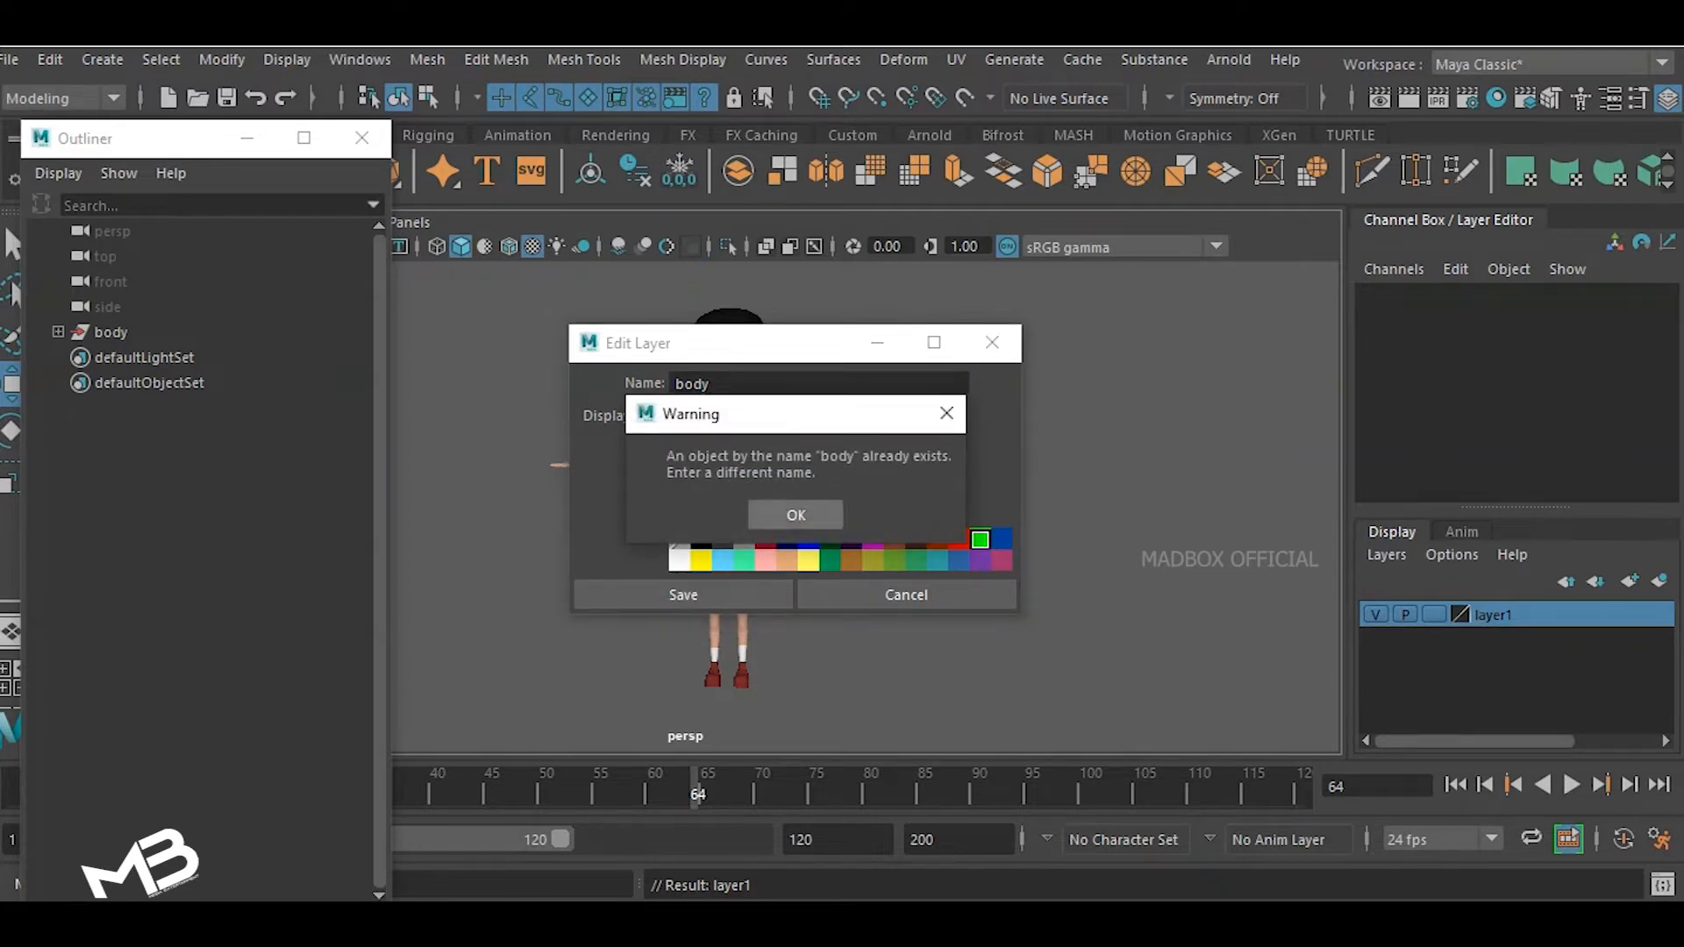
click(796, 515)
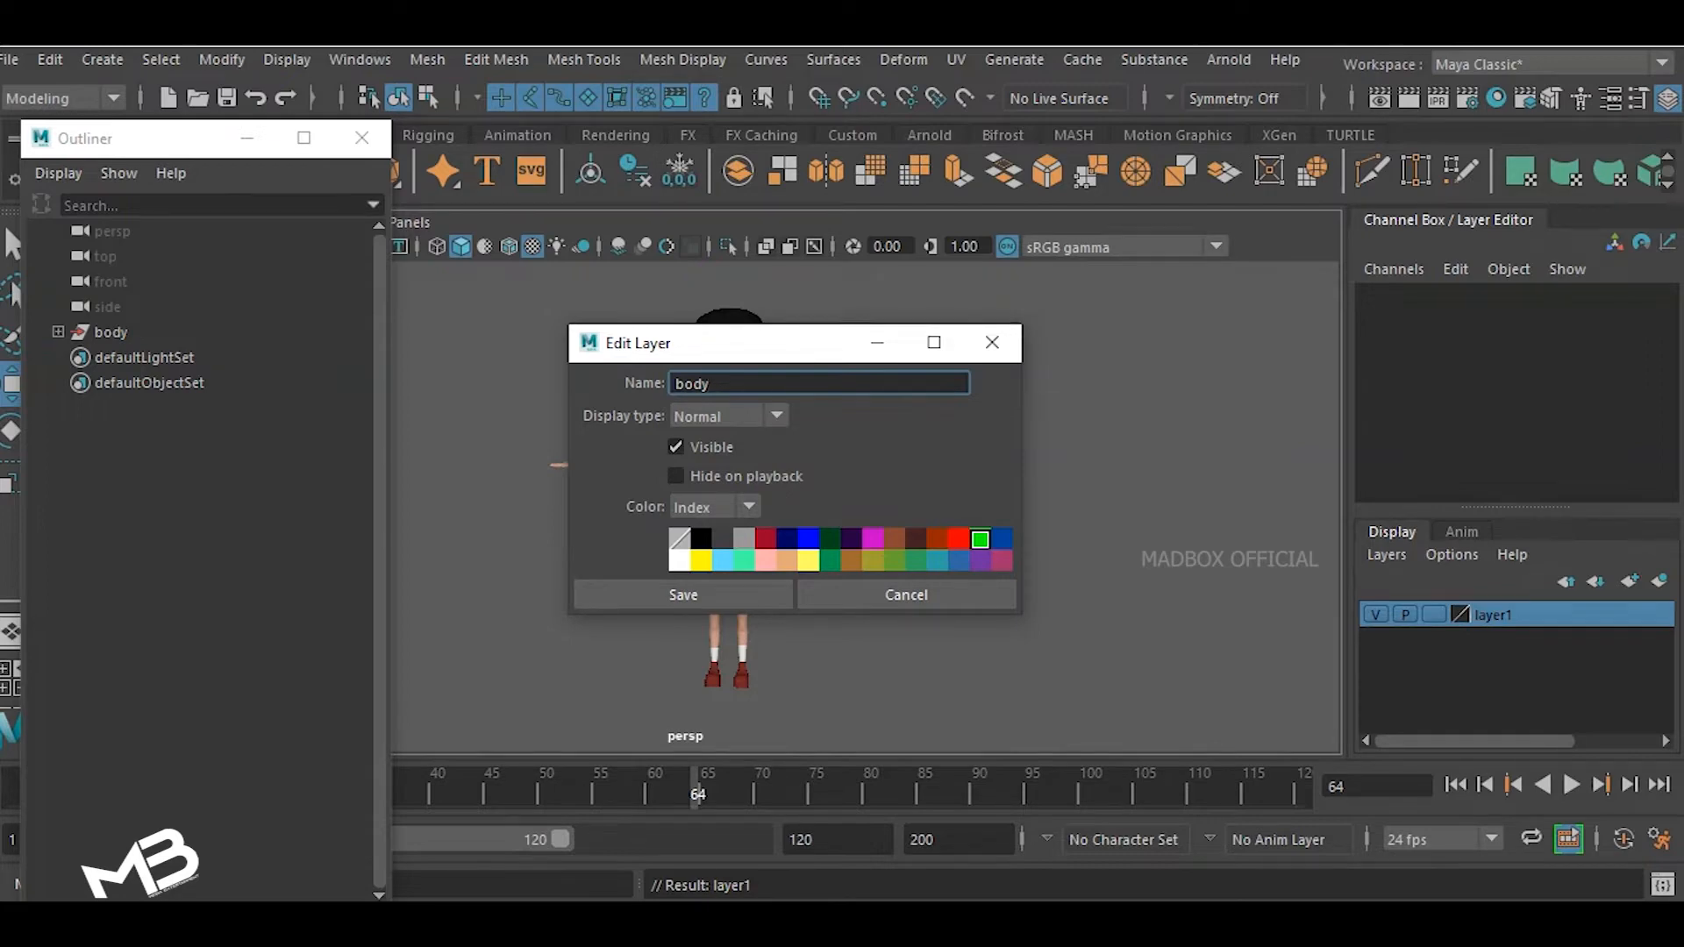
text(_)
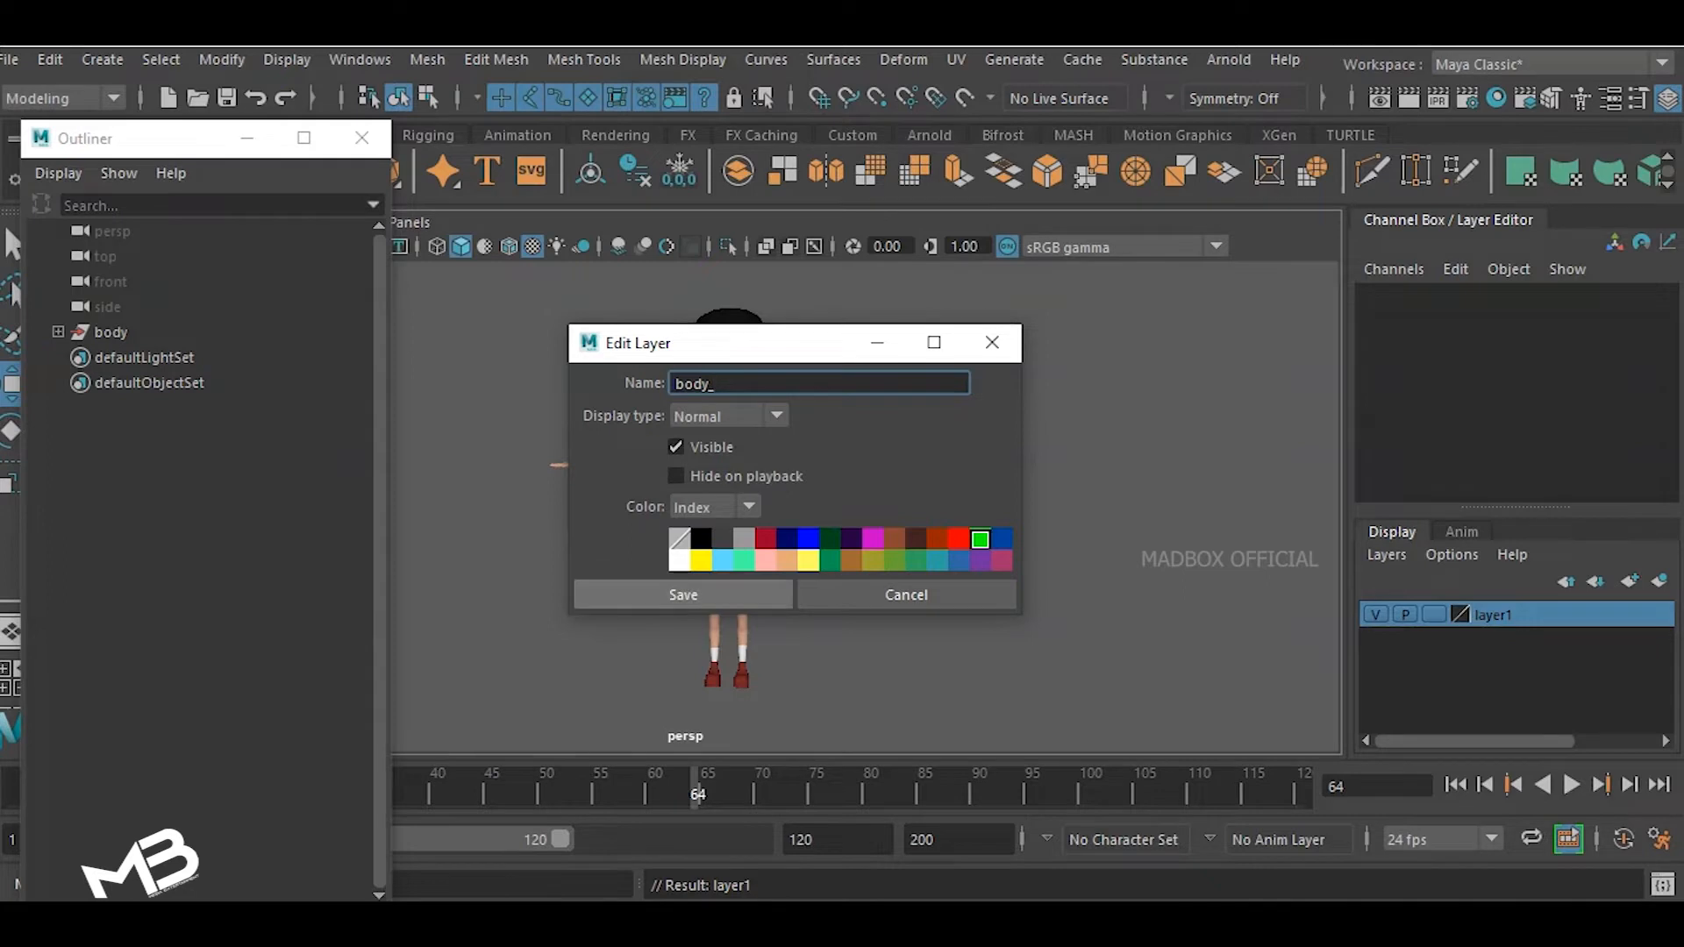
click(683, 594)
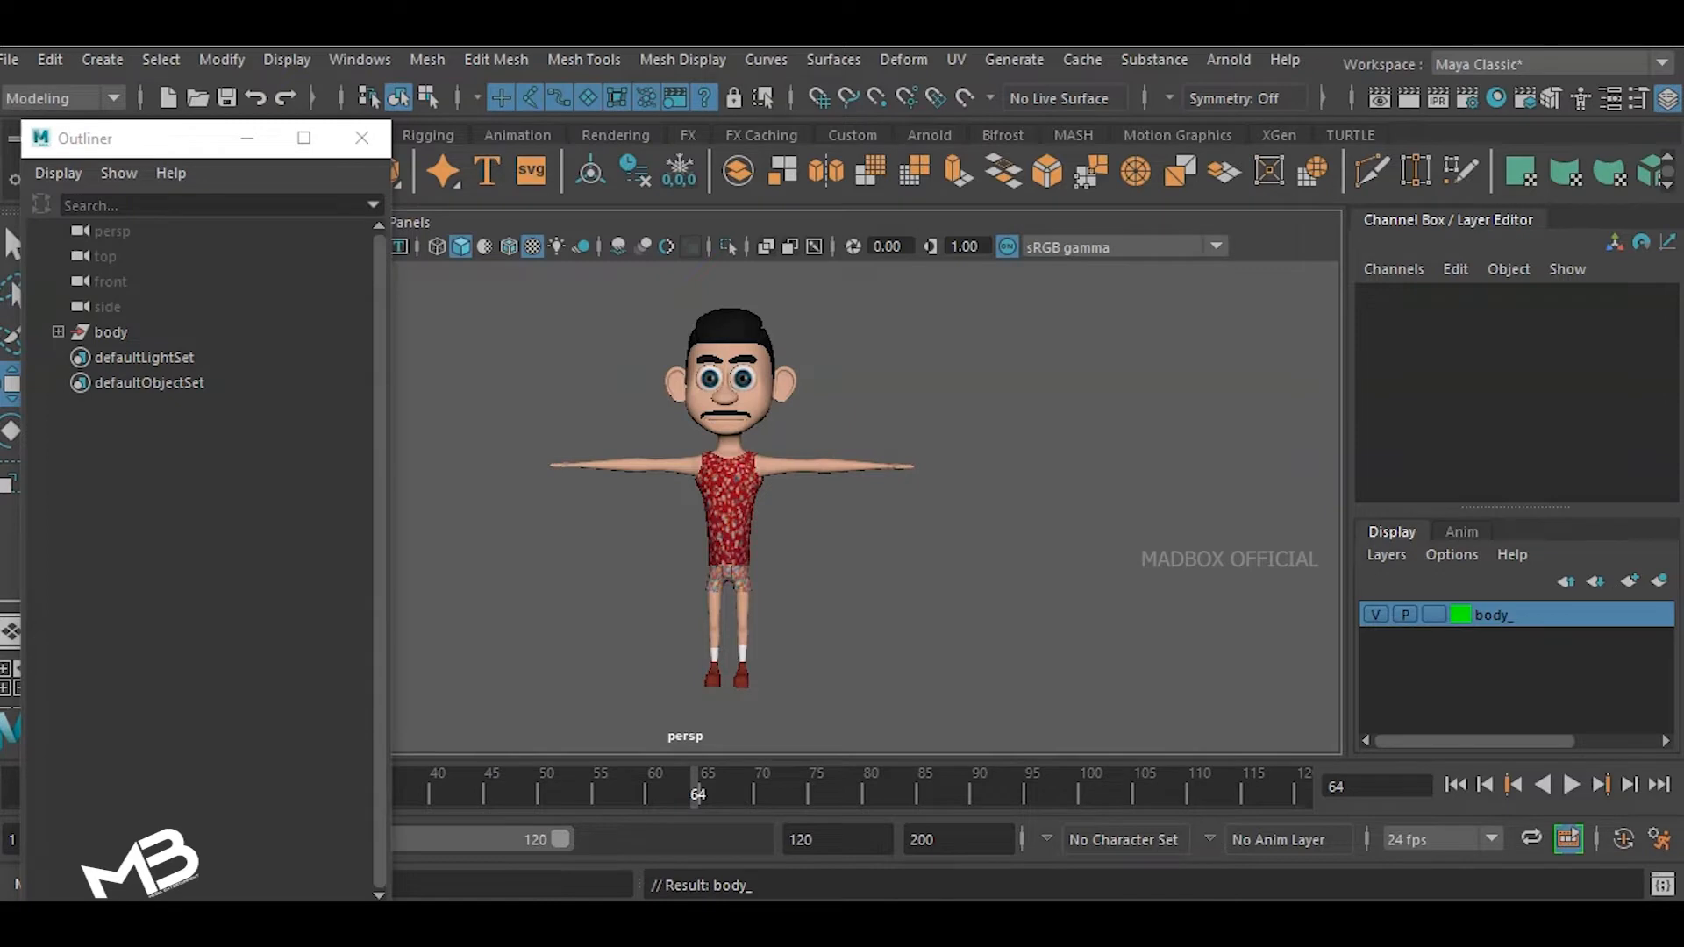
- Add the body group to the body_ display layer and clear the Outliner from the viewport
click(111, 332)
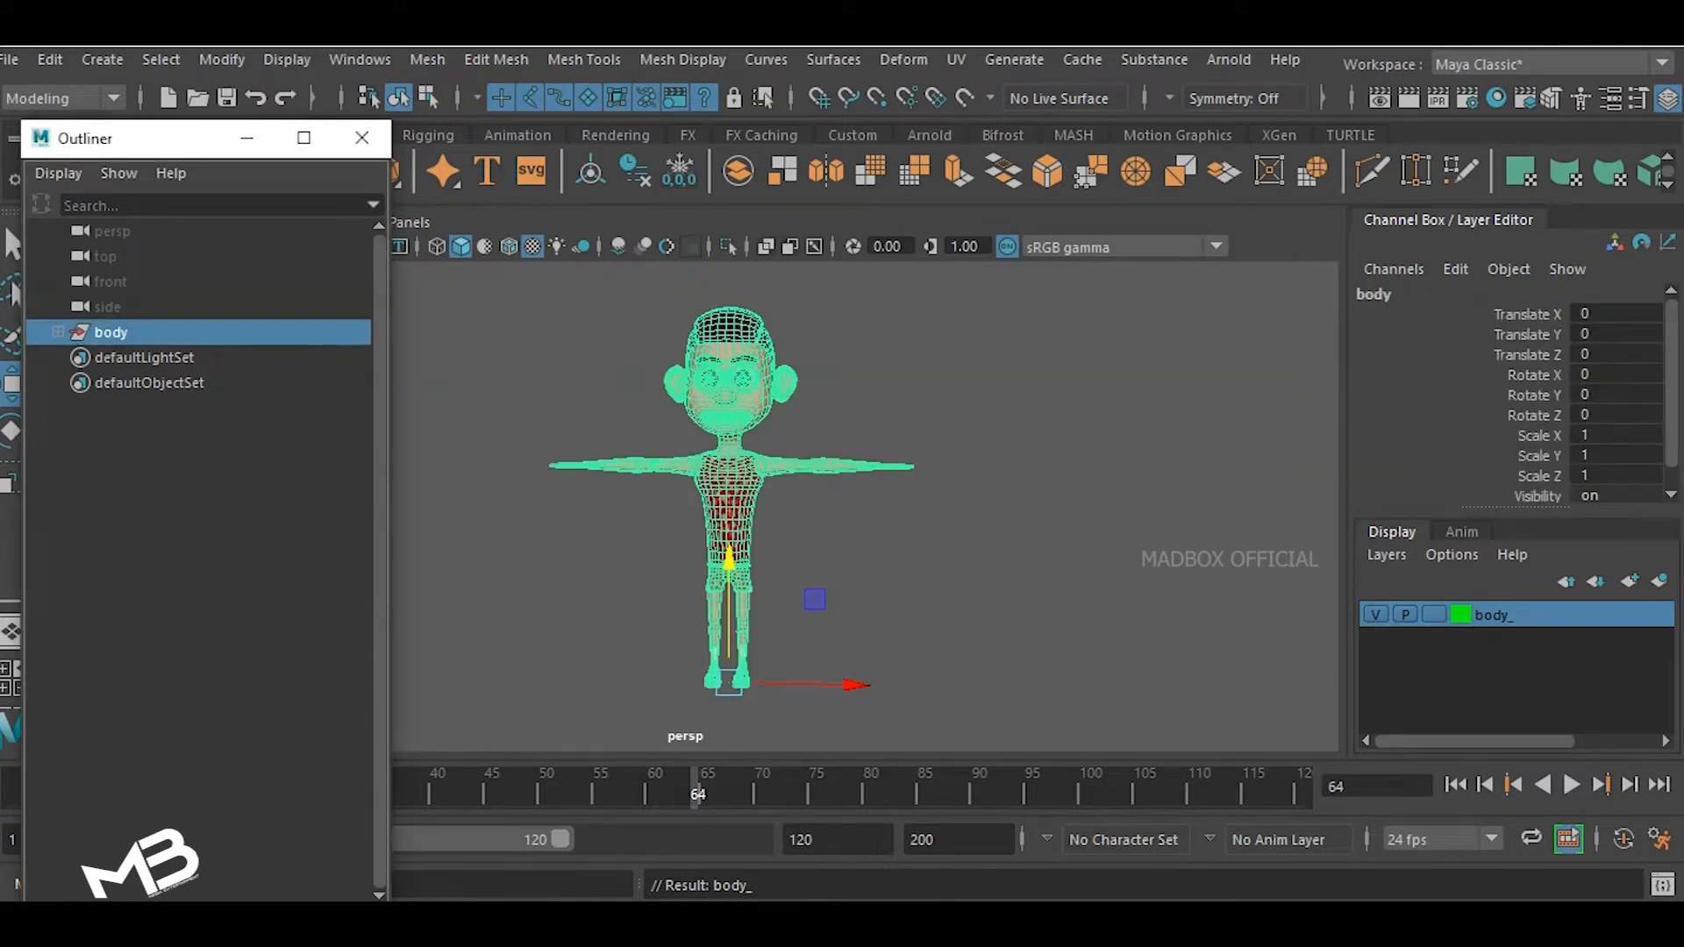
right_click(1427, 615)
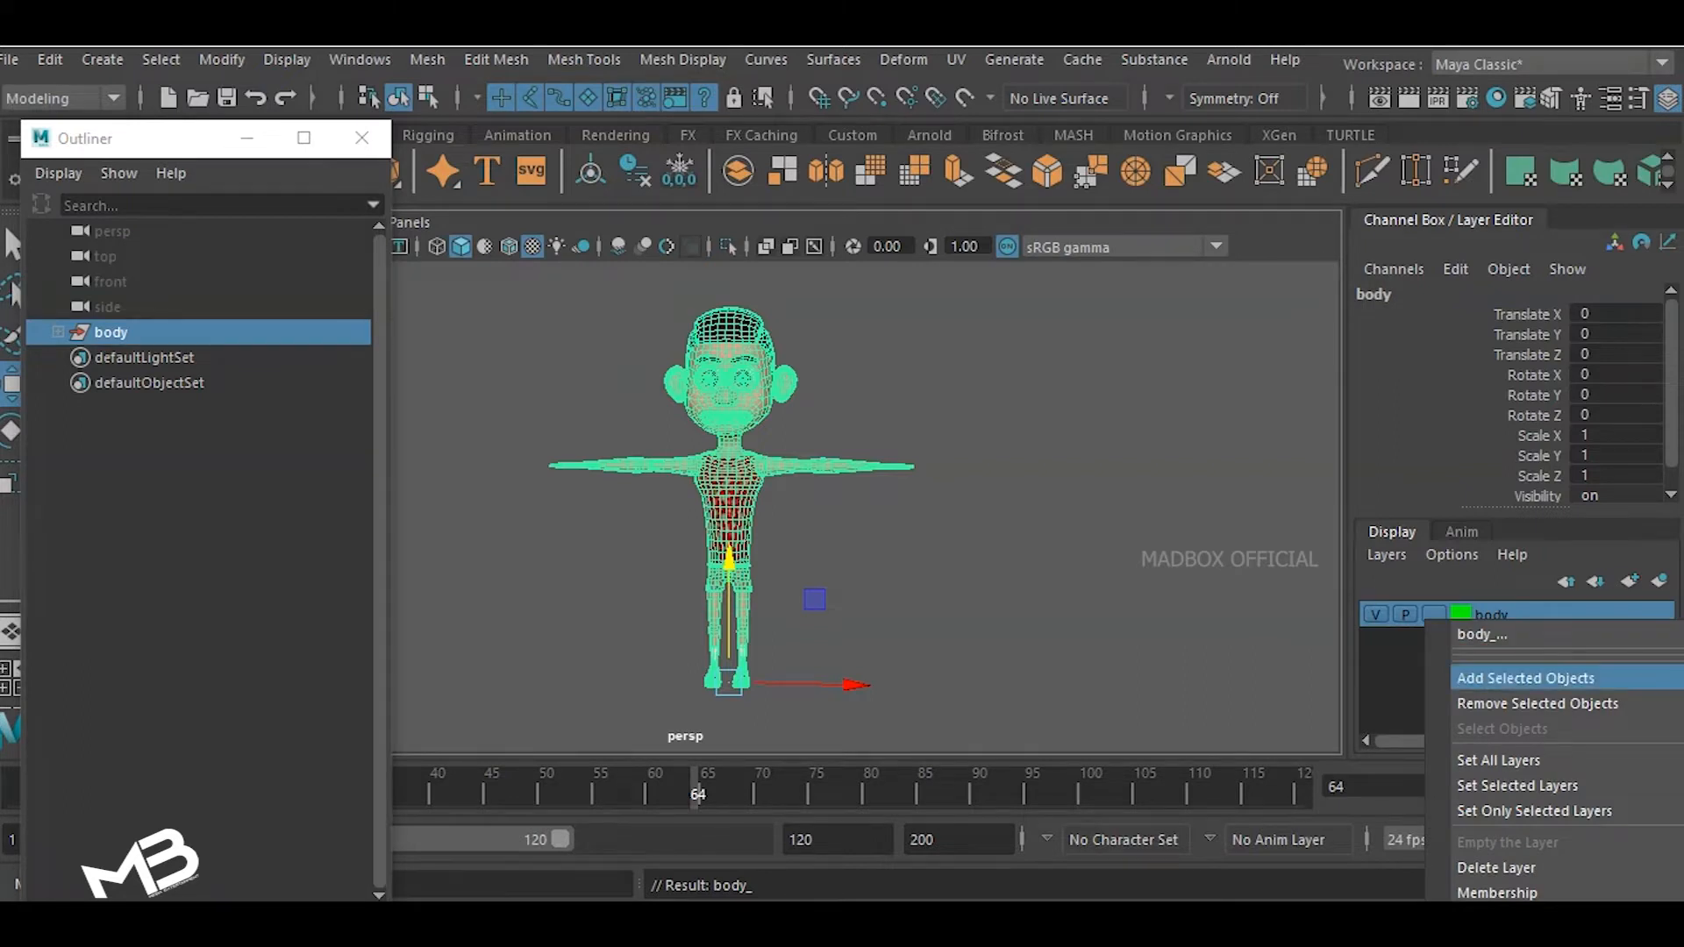
click(1526, 678)
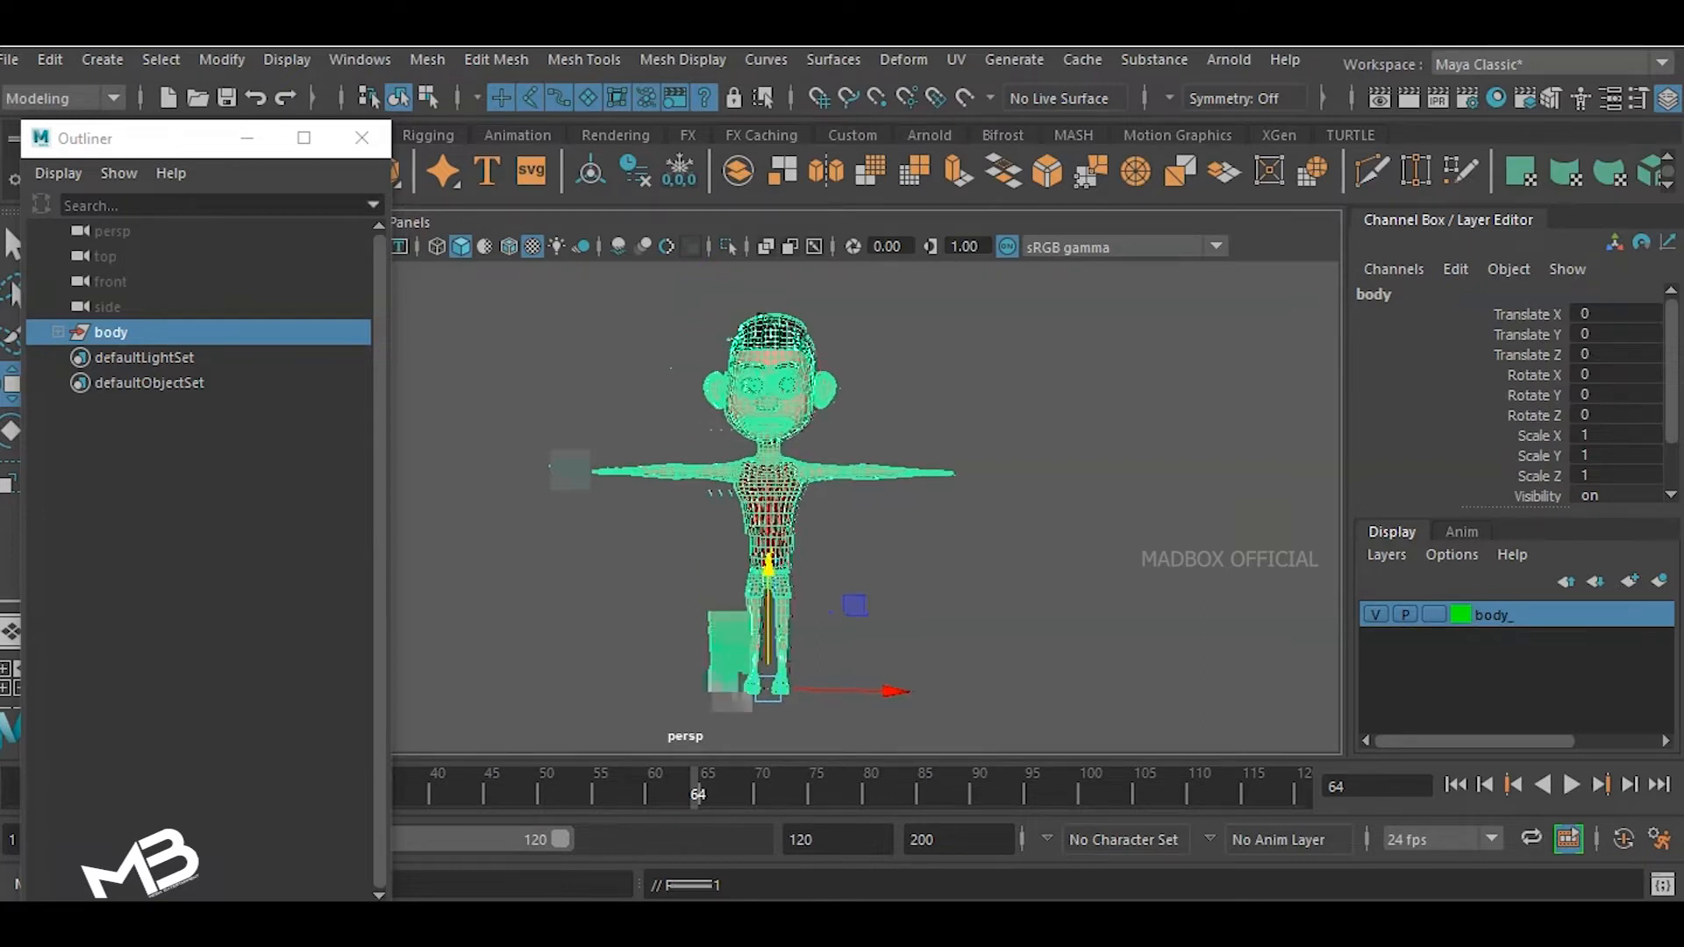
drag(180, 146, 219, 360)
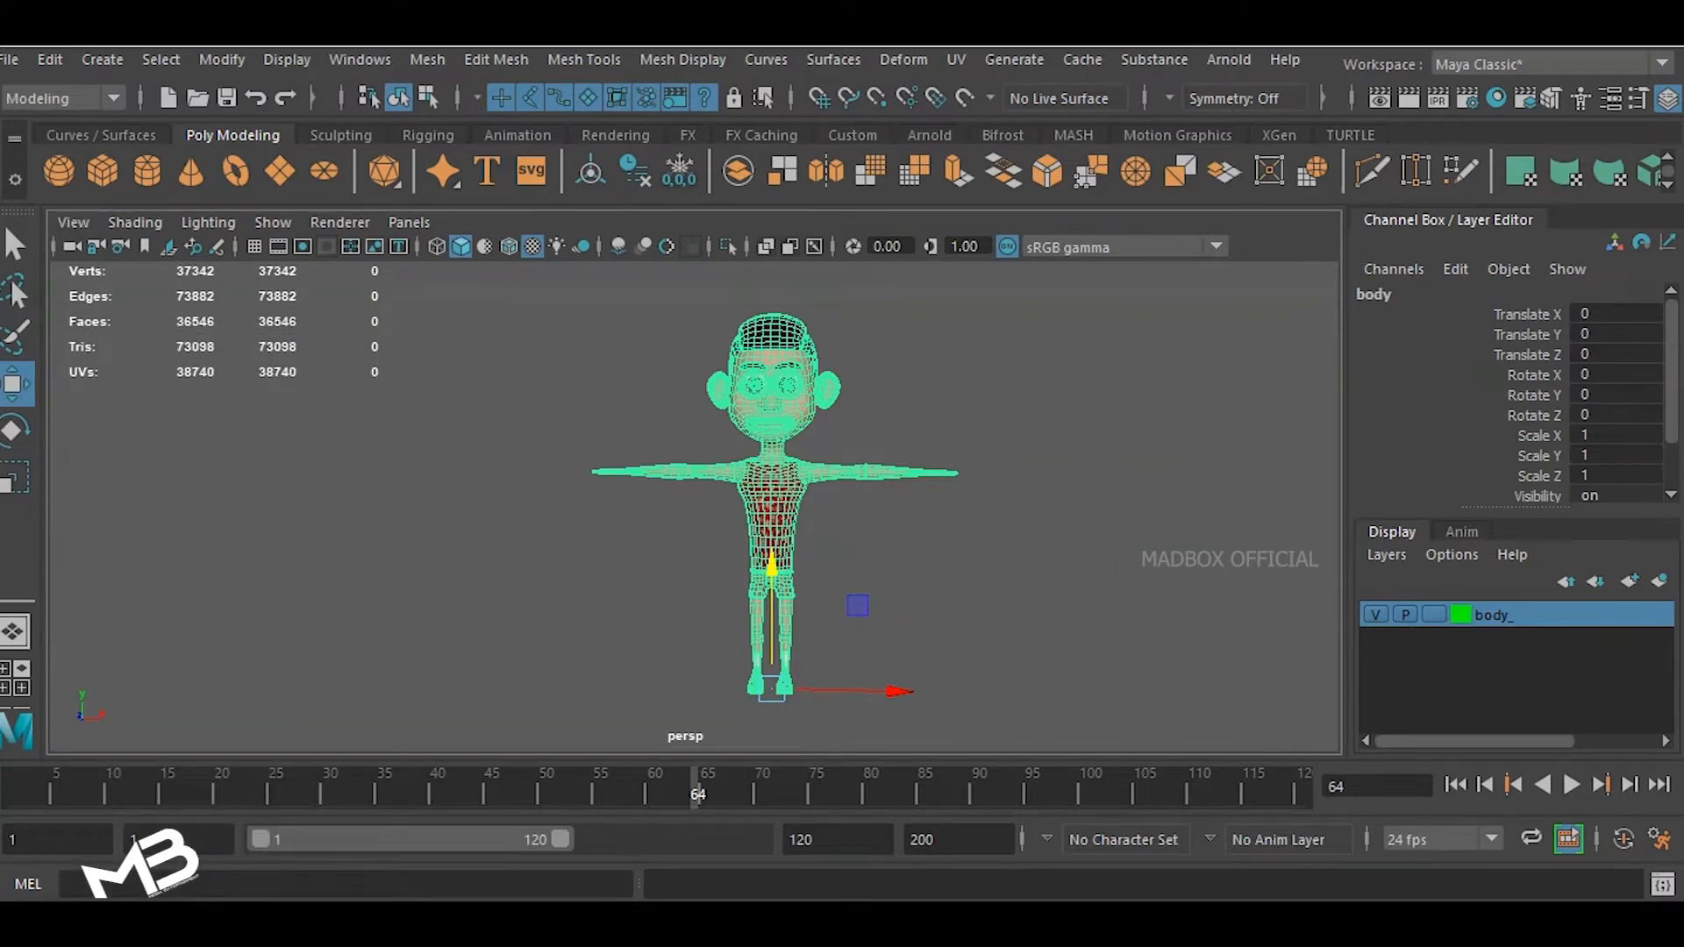
- Switch to the Rigging menu set and look over its skinning and constraint commands
click(64, 98)
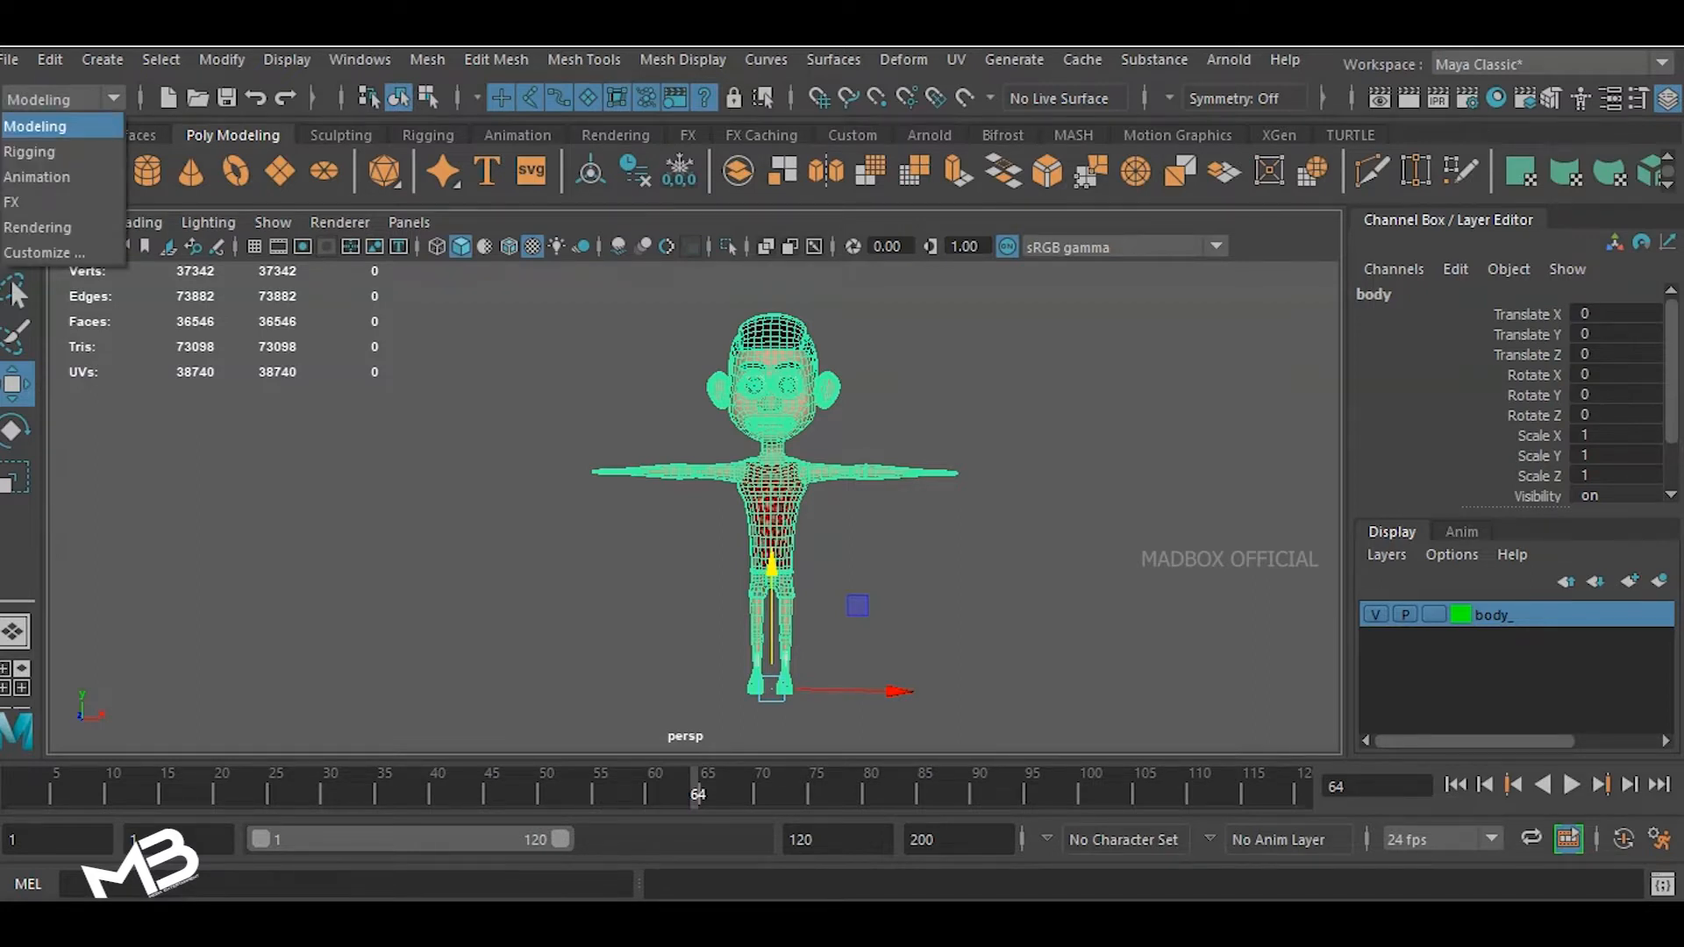
click(29, 151)
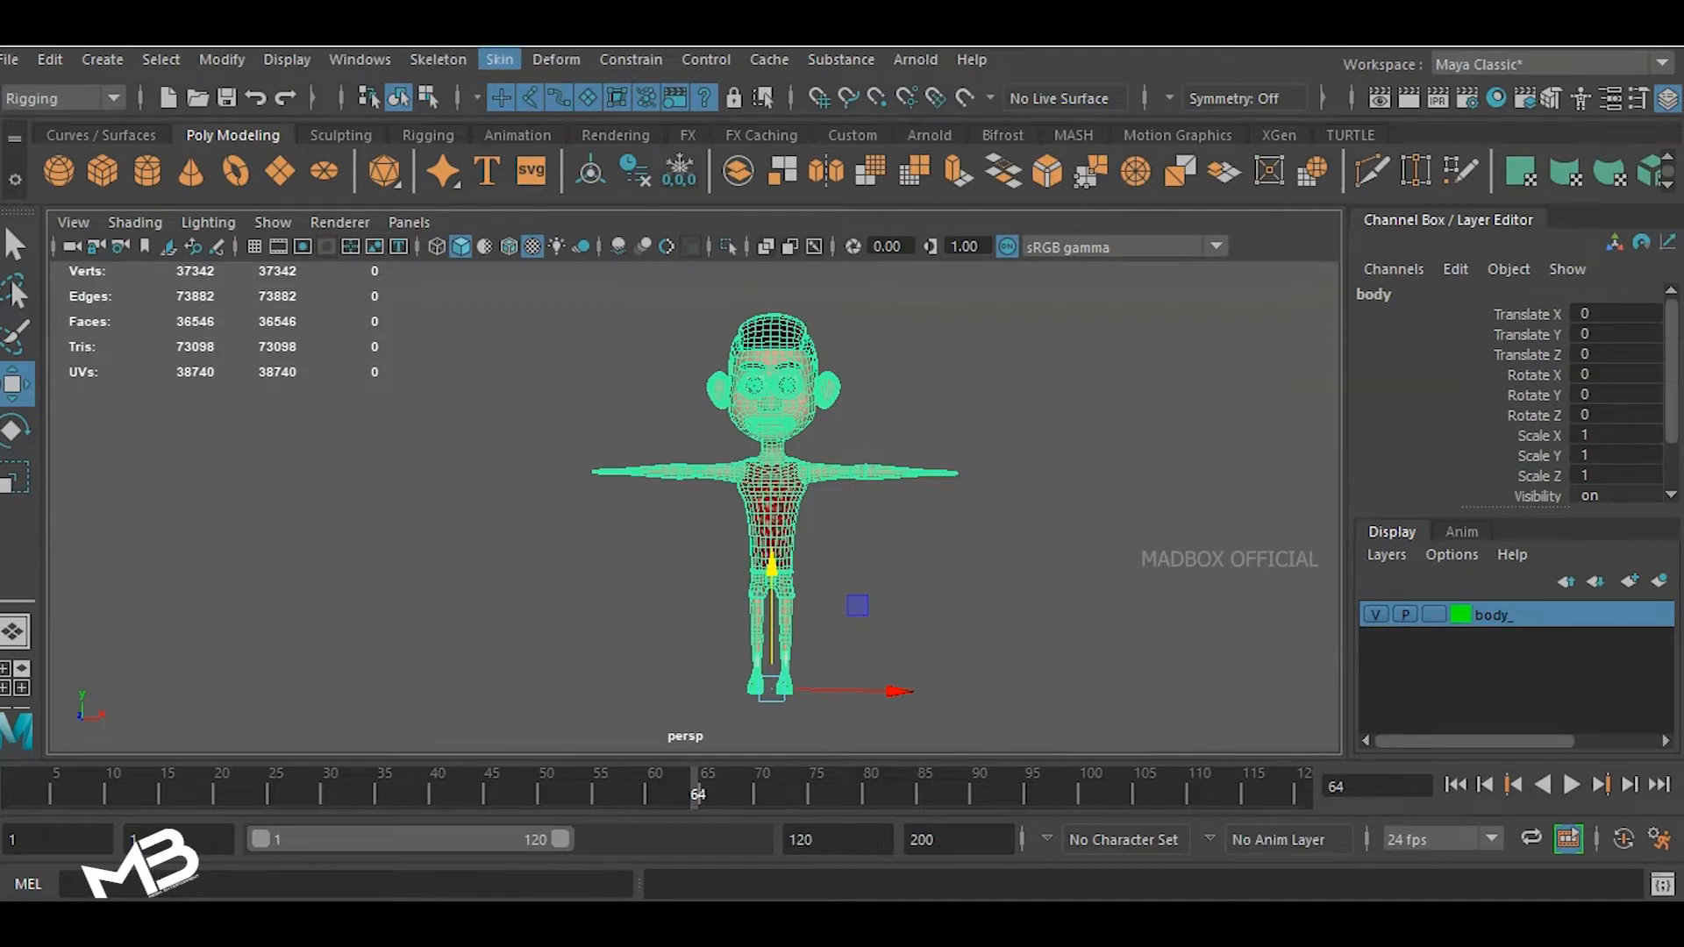
click(500, 59)
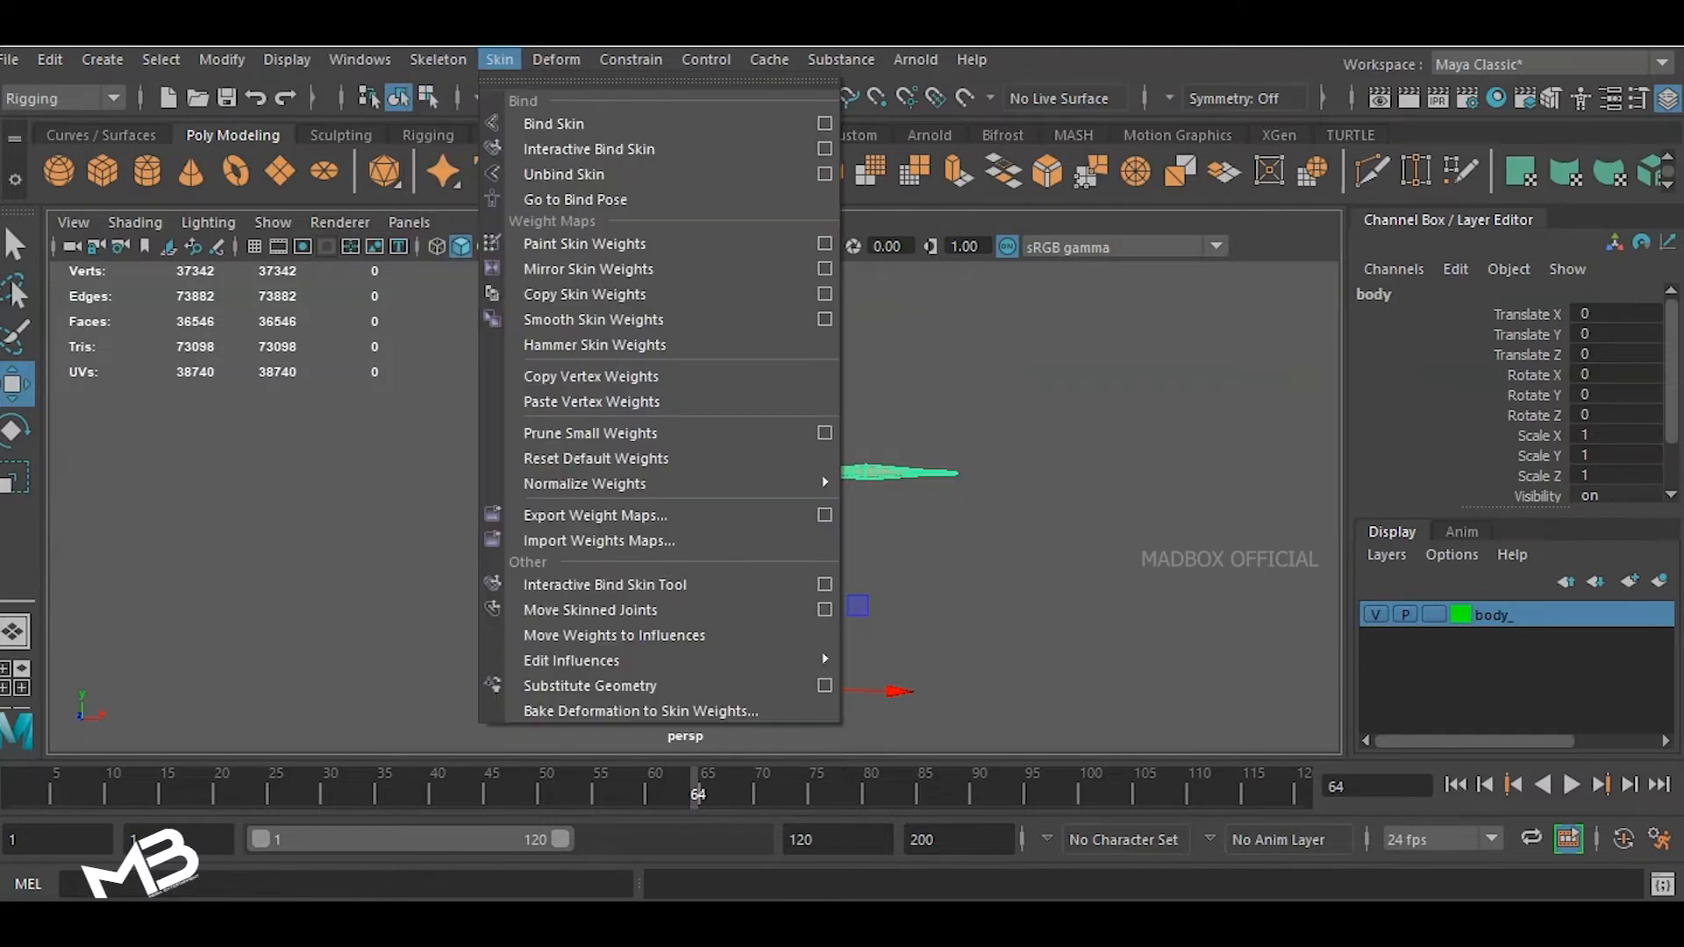
mouse_move(631, 58)
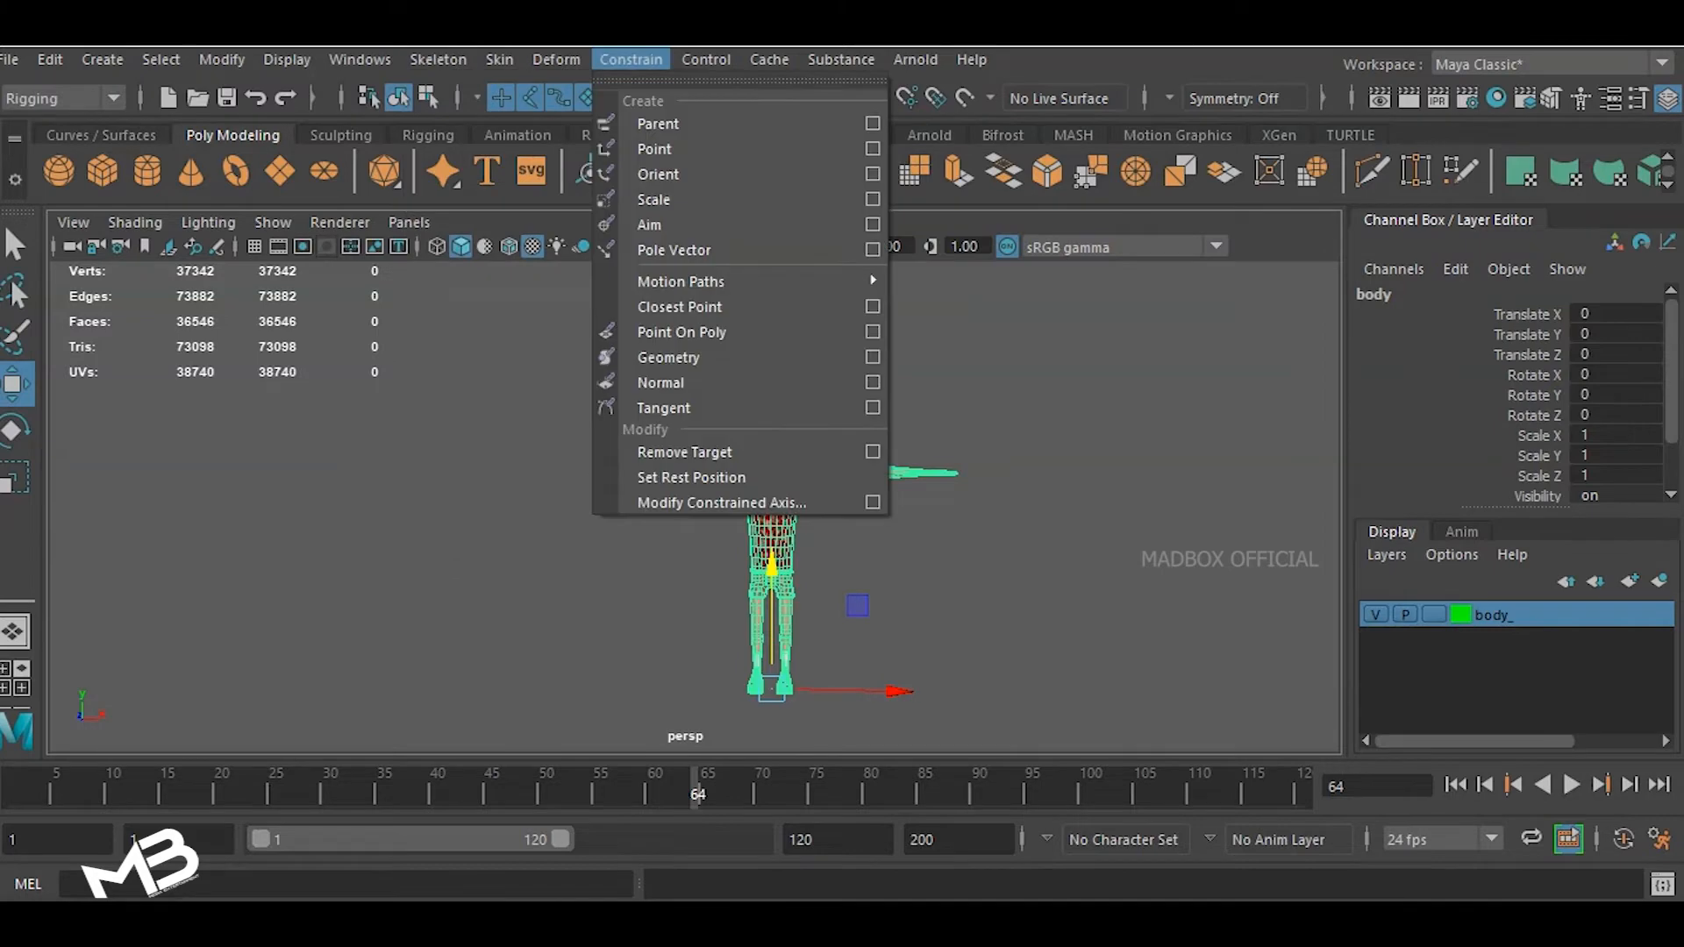
- Start the Create Joints tool with its settings and toggle the Orient Joint to World option
mouse_move(438, 59)
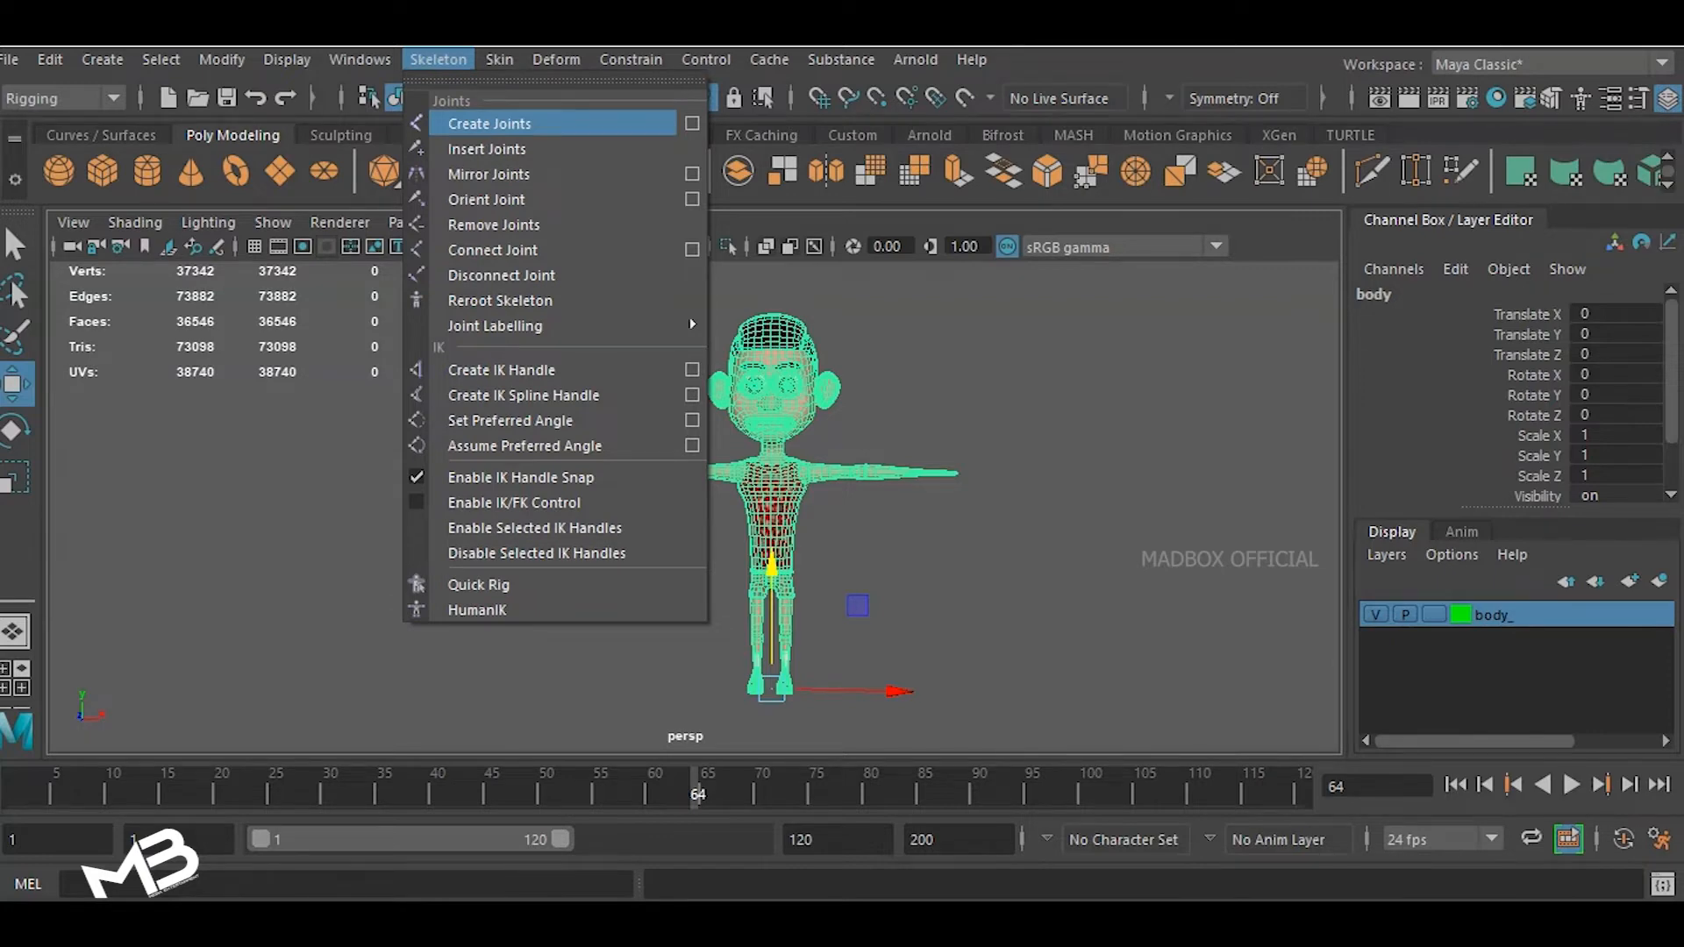
click(692, 123)
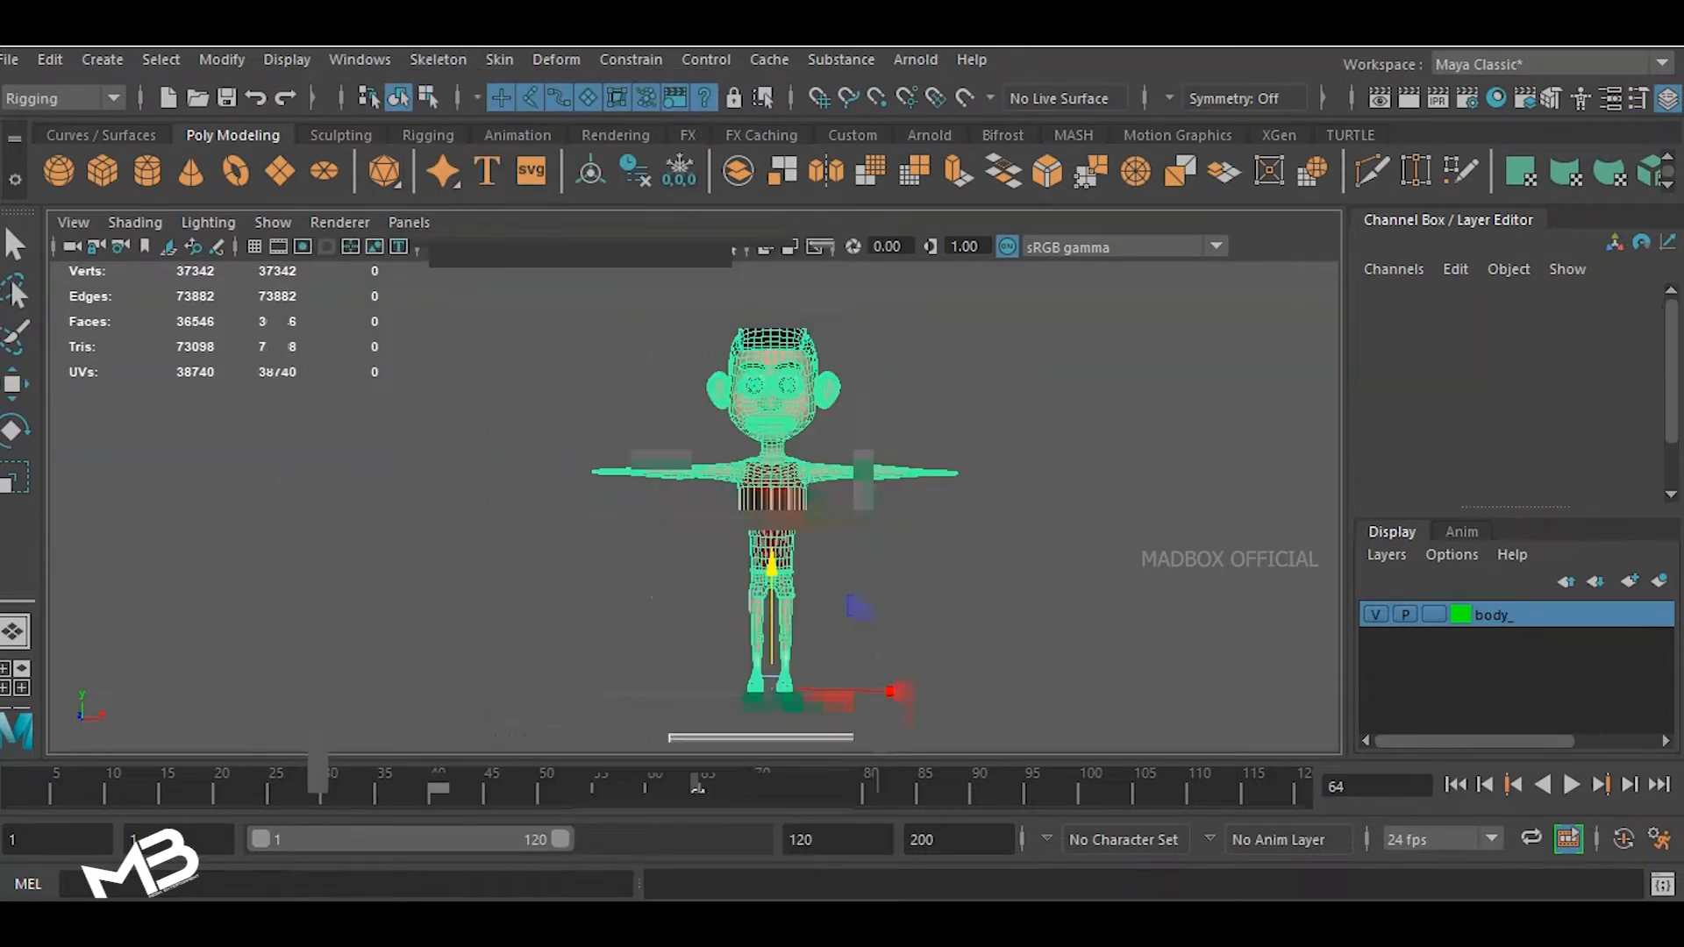
drag(684, 251, 489, 190)
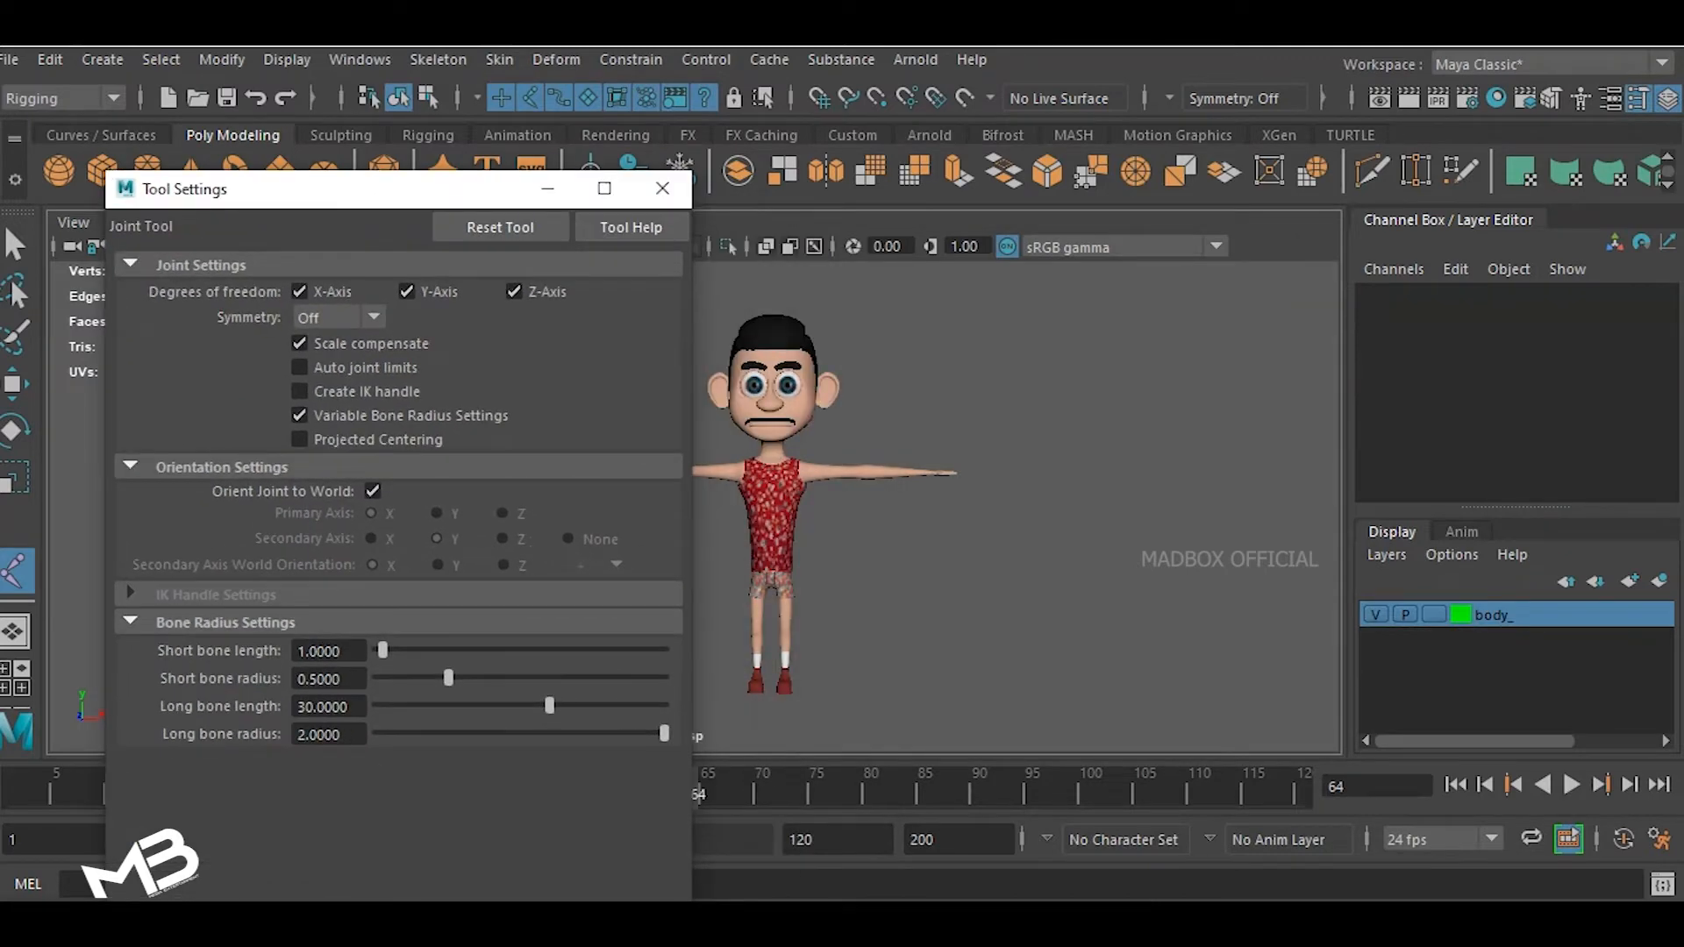
click(373, 490)
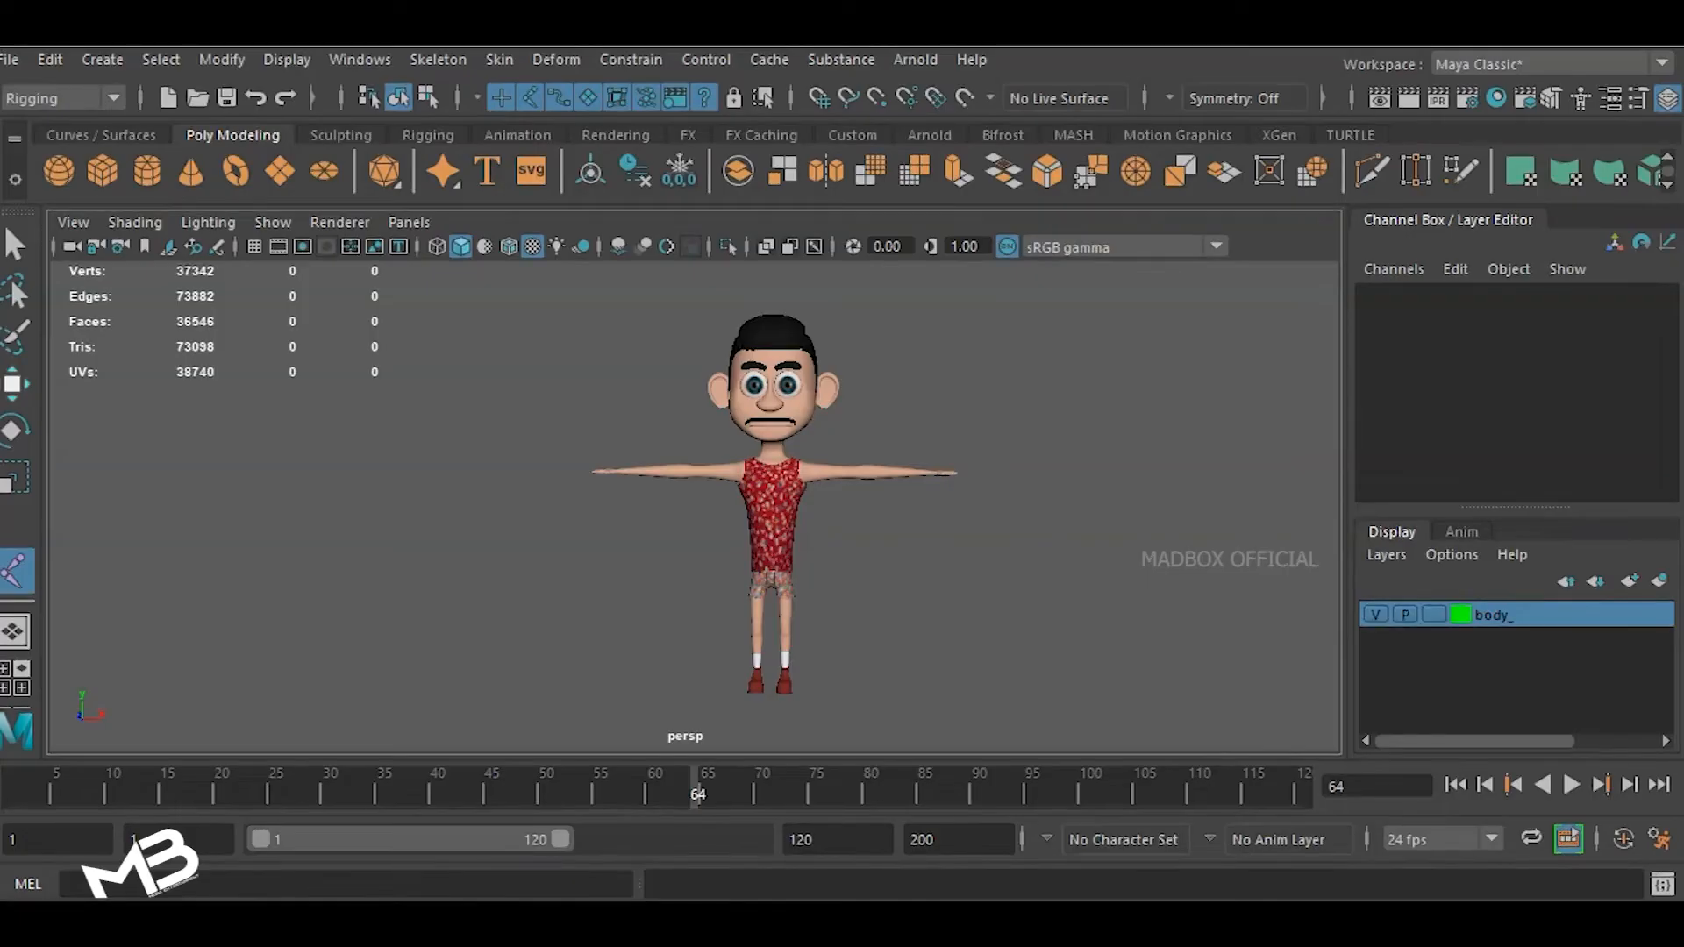
double_click(13, 384)
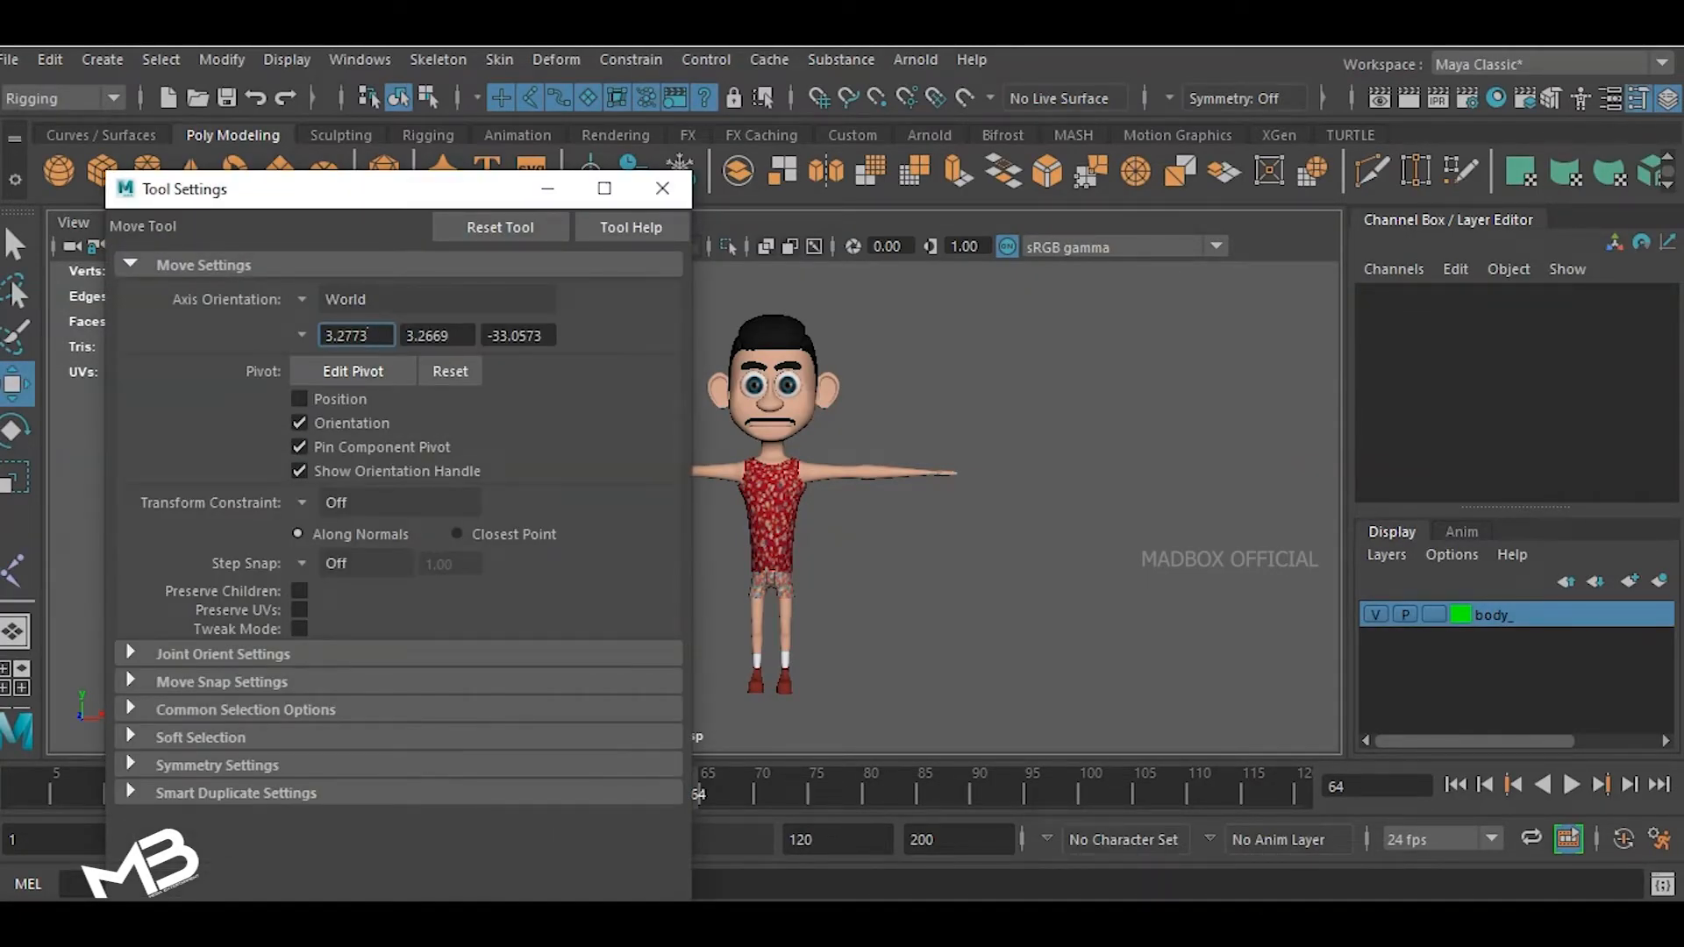
click(131, 654)
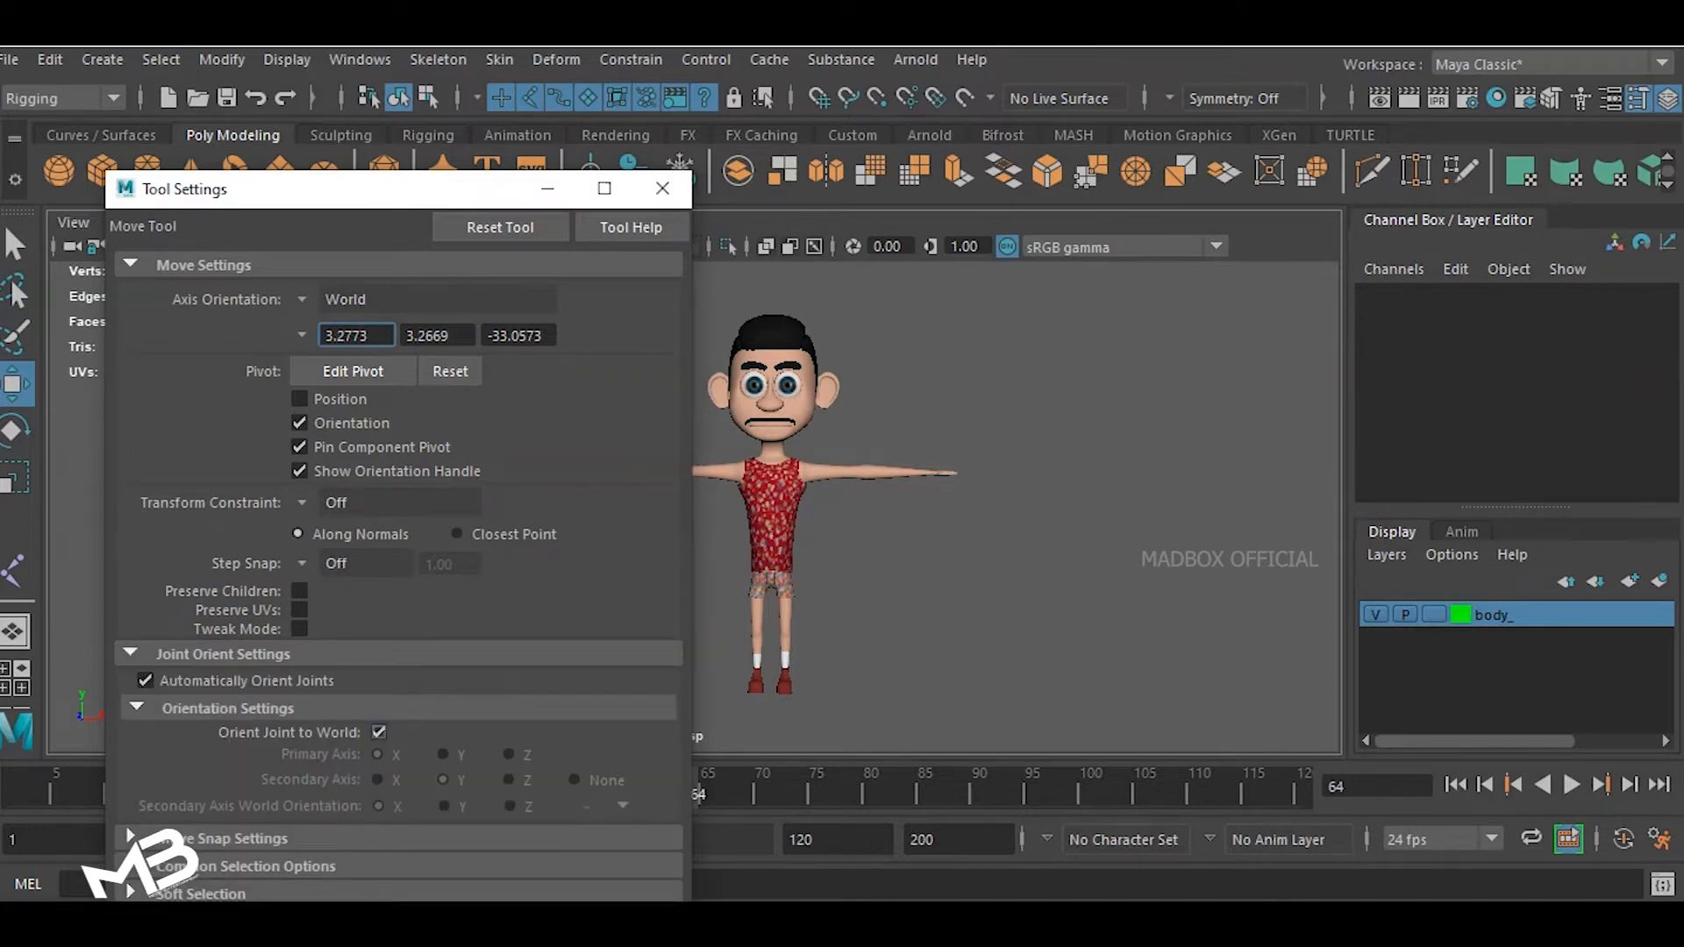
click(662, 187)
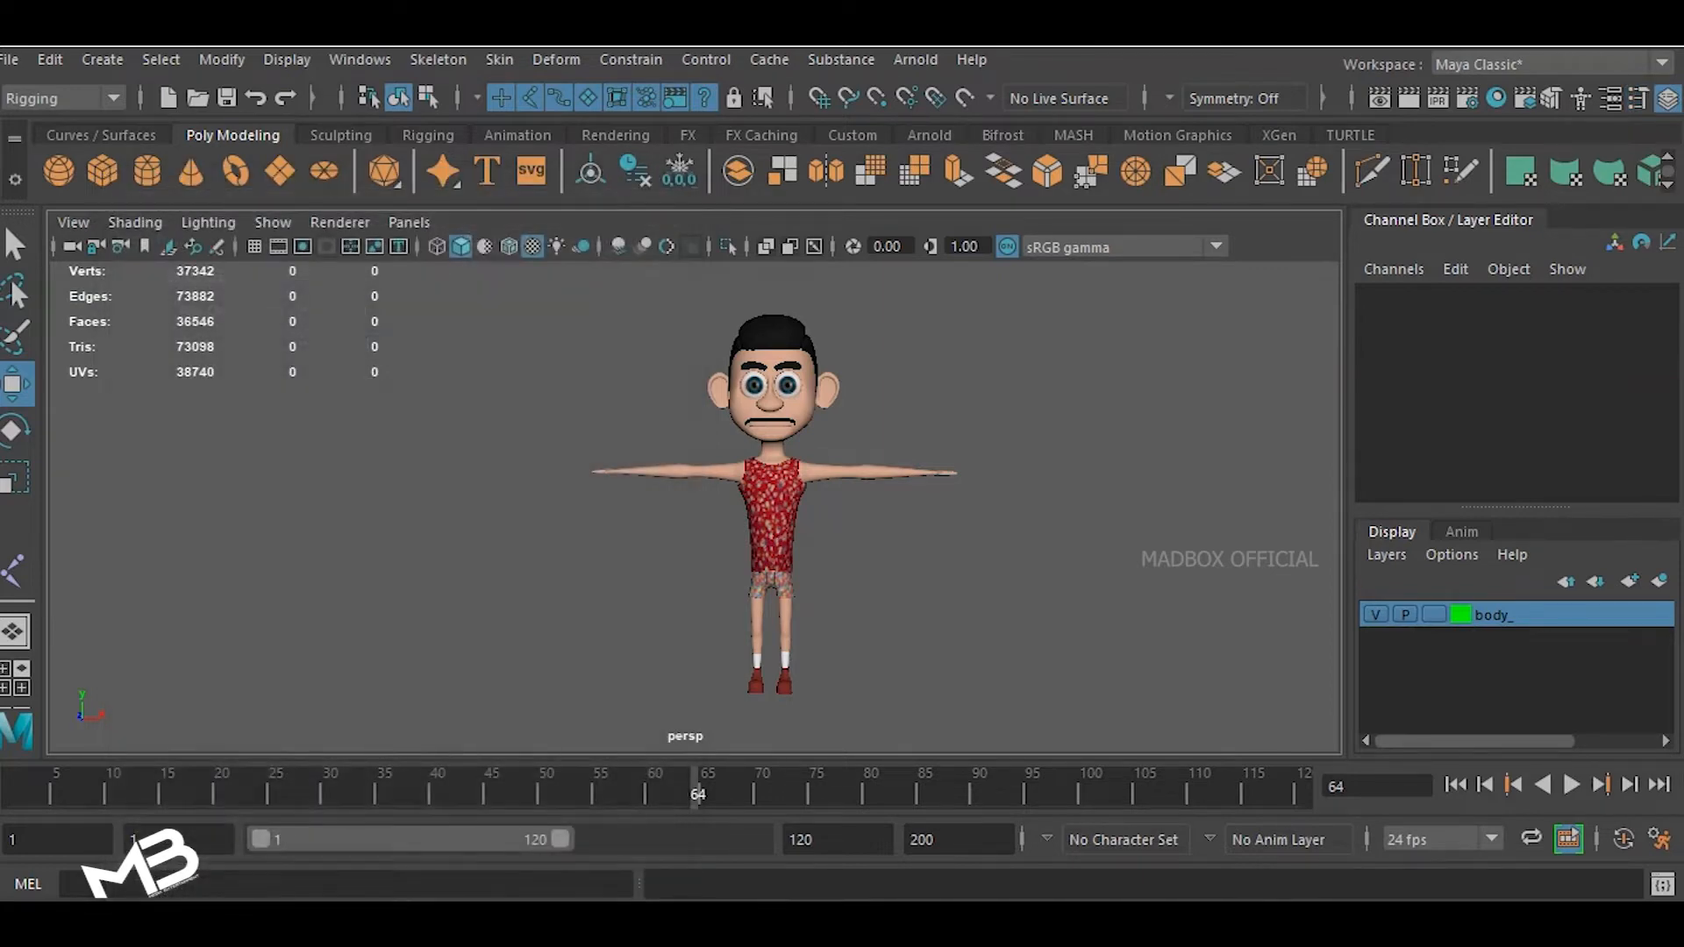
- Set the Create Joints tool to use Orient Joint to World and close its settings
click(438, 58)
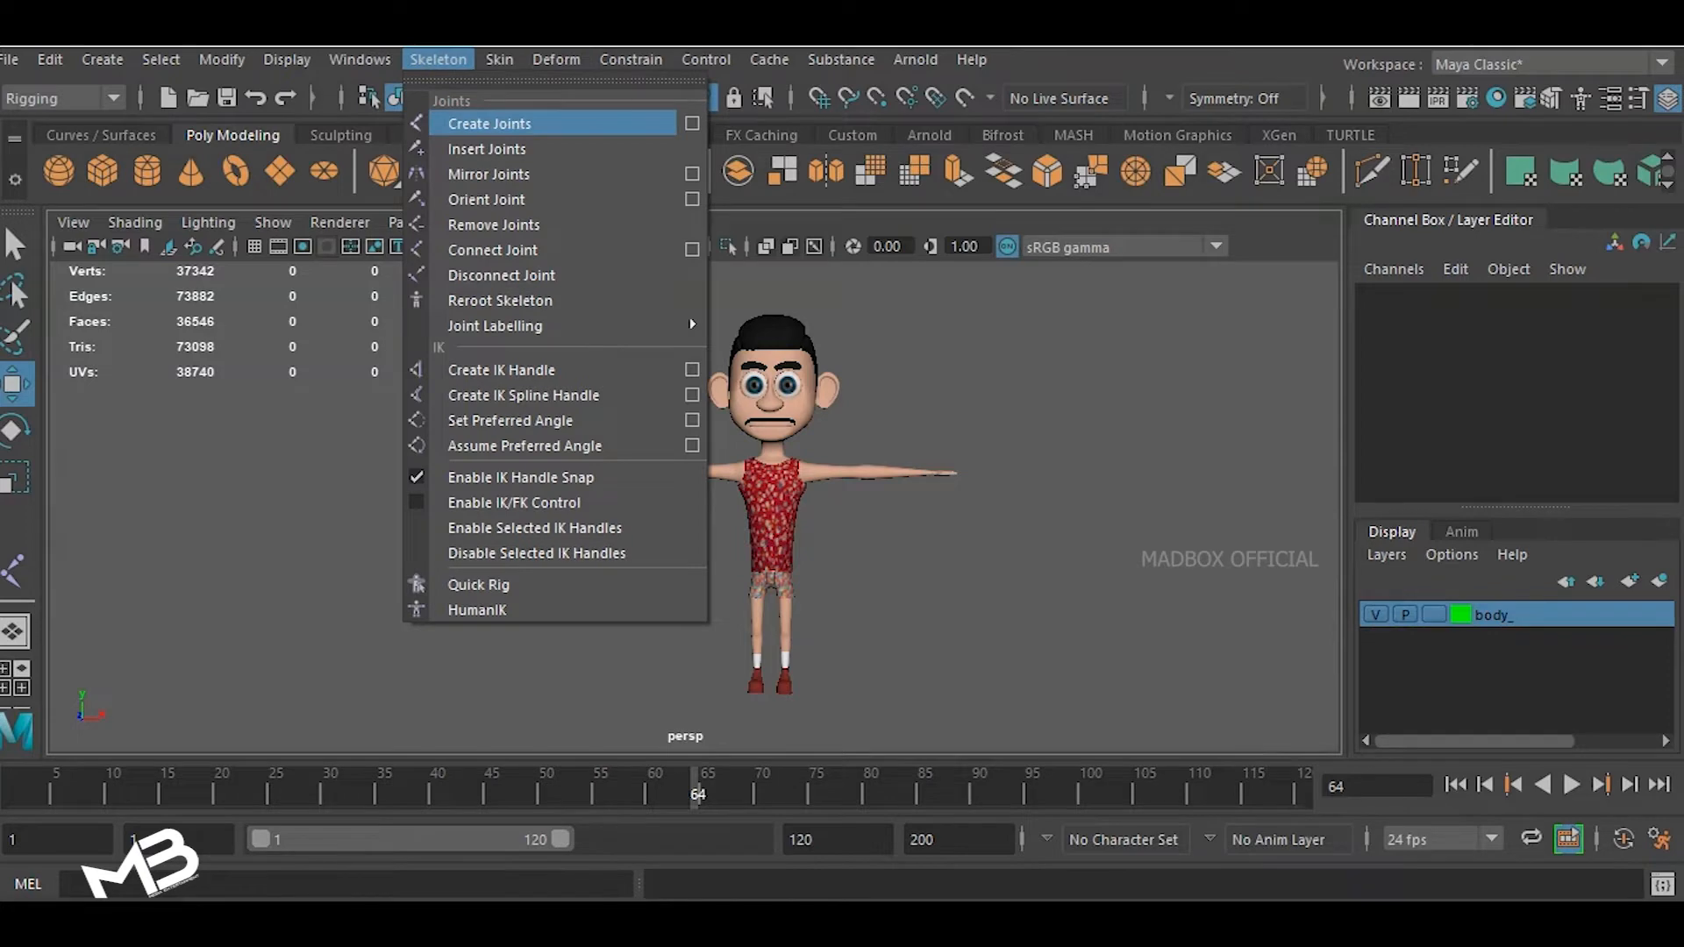
click(693, 122)
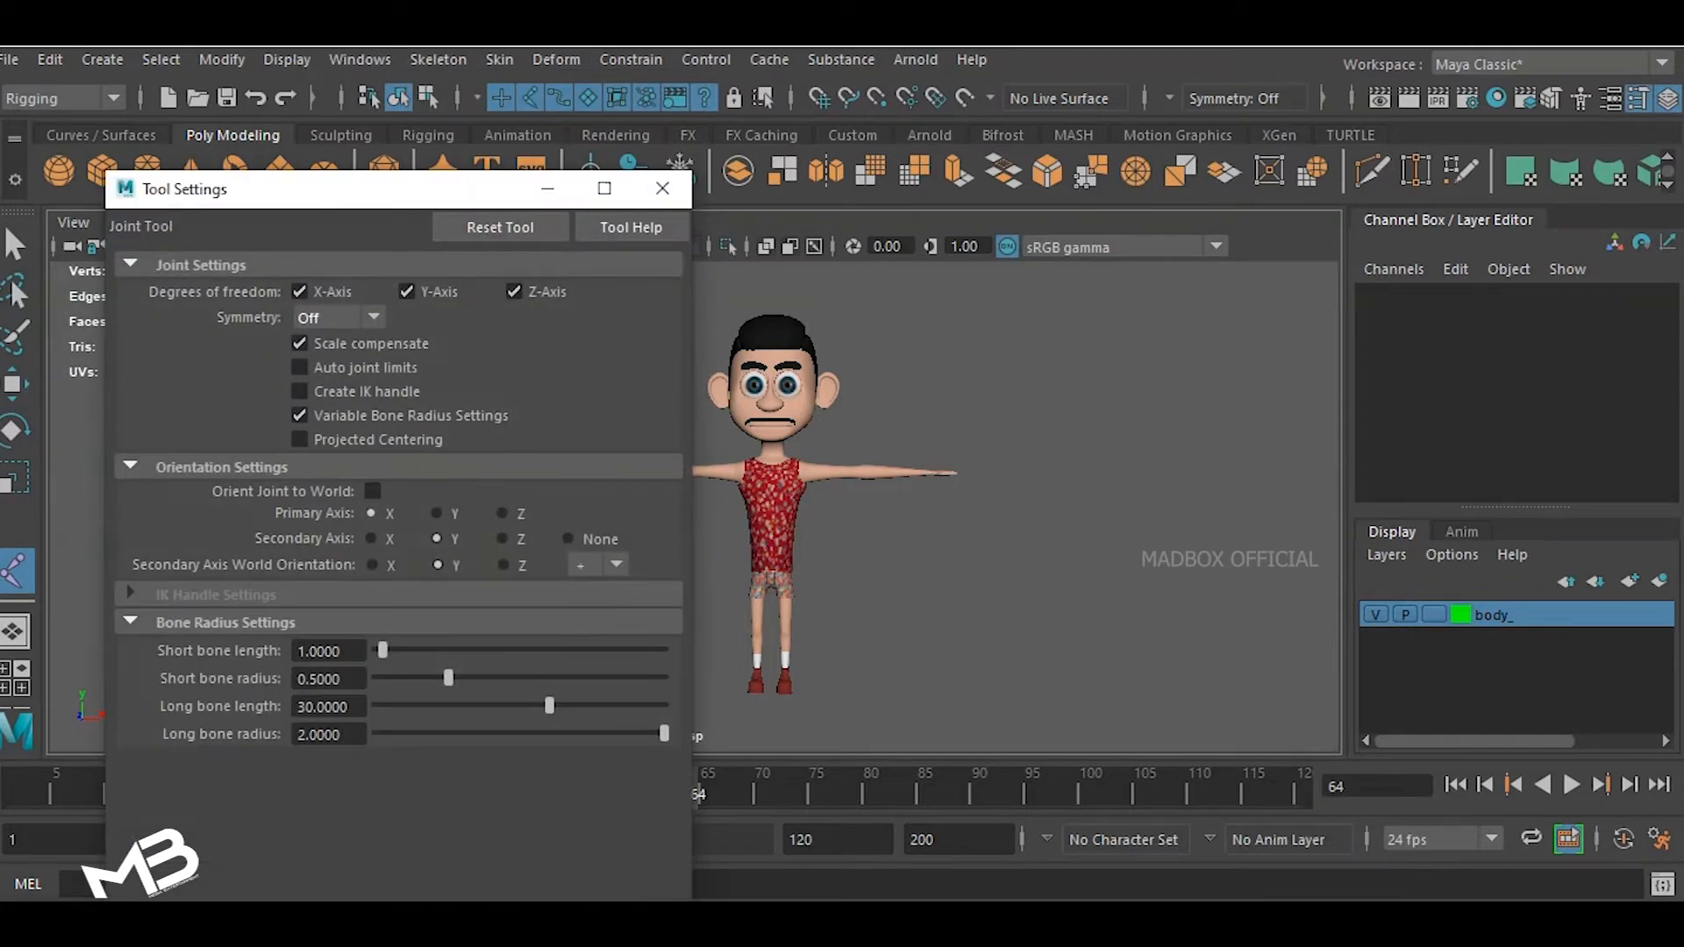
click(373, 490)
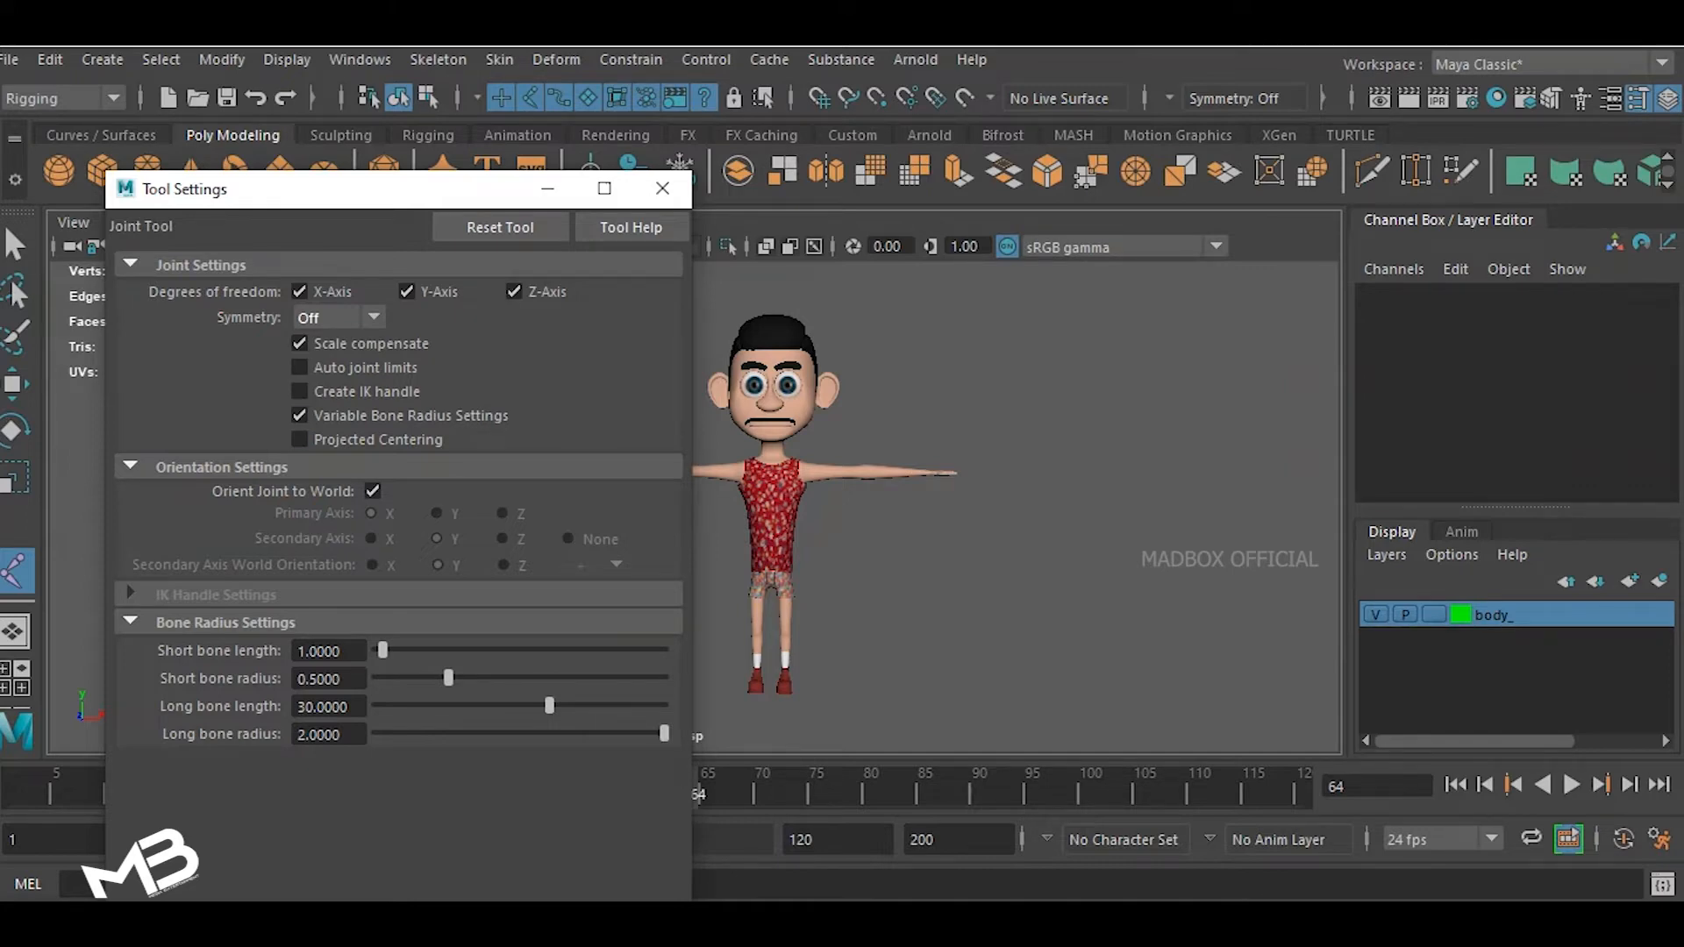
click(662, 189)
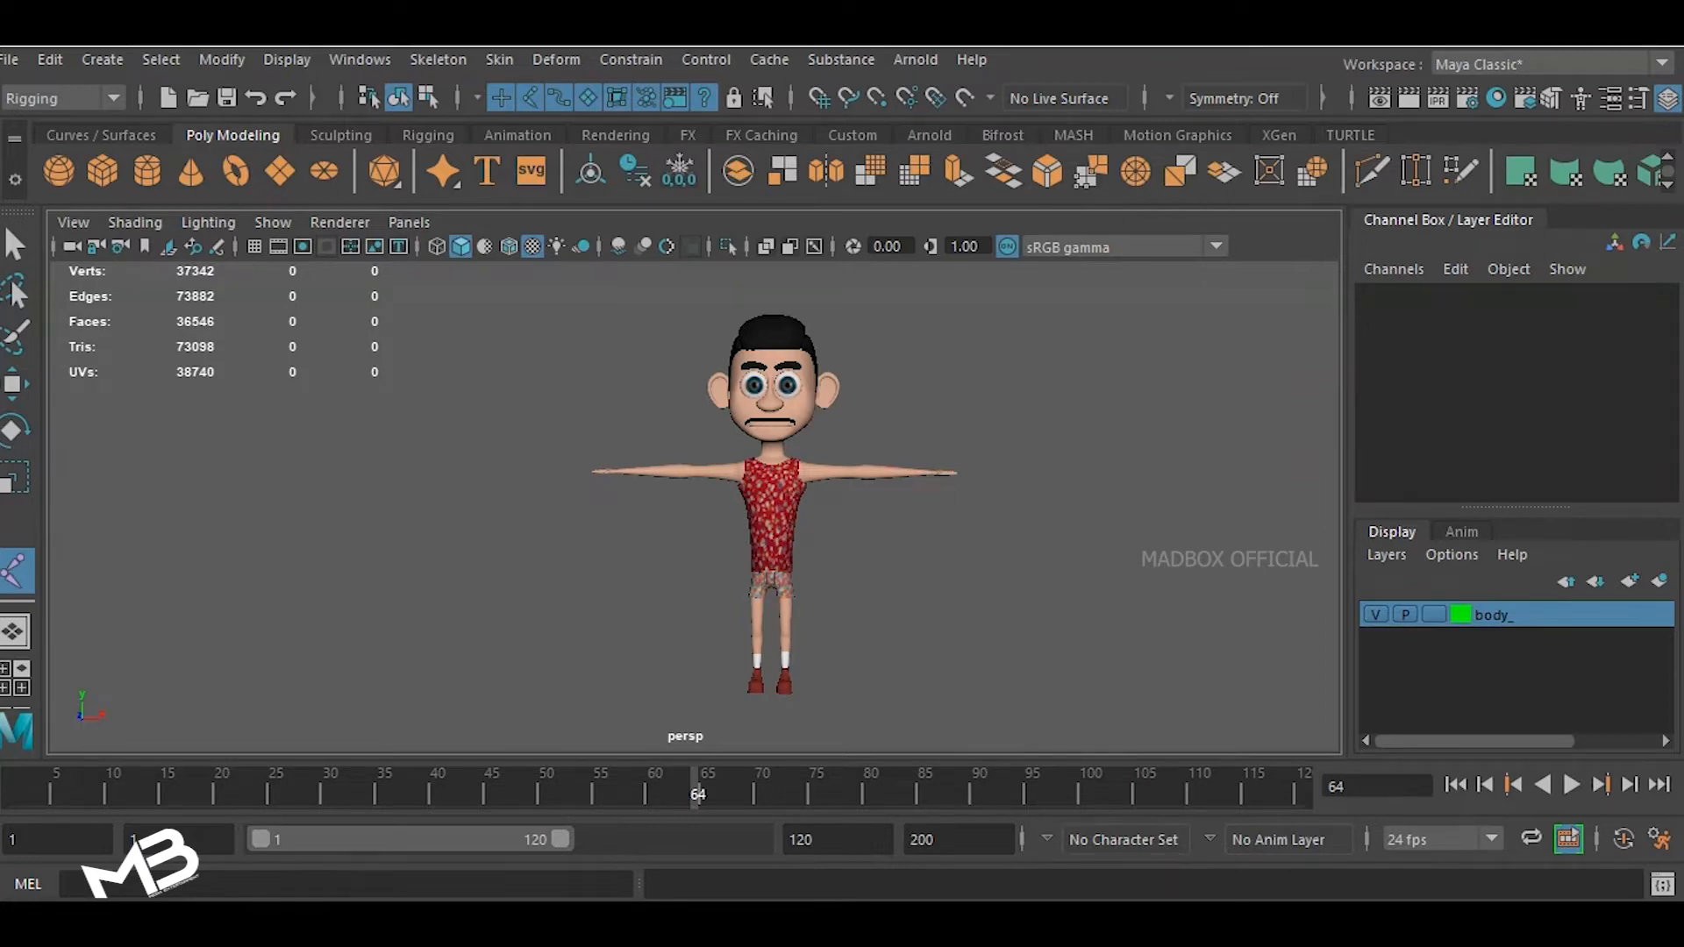
- Switch from the perspective view to the side view, framed on the character's hips and upper legs
key(space)
key(space)
scroll(692, 510, down, 2)
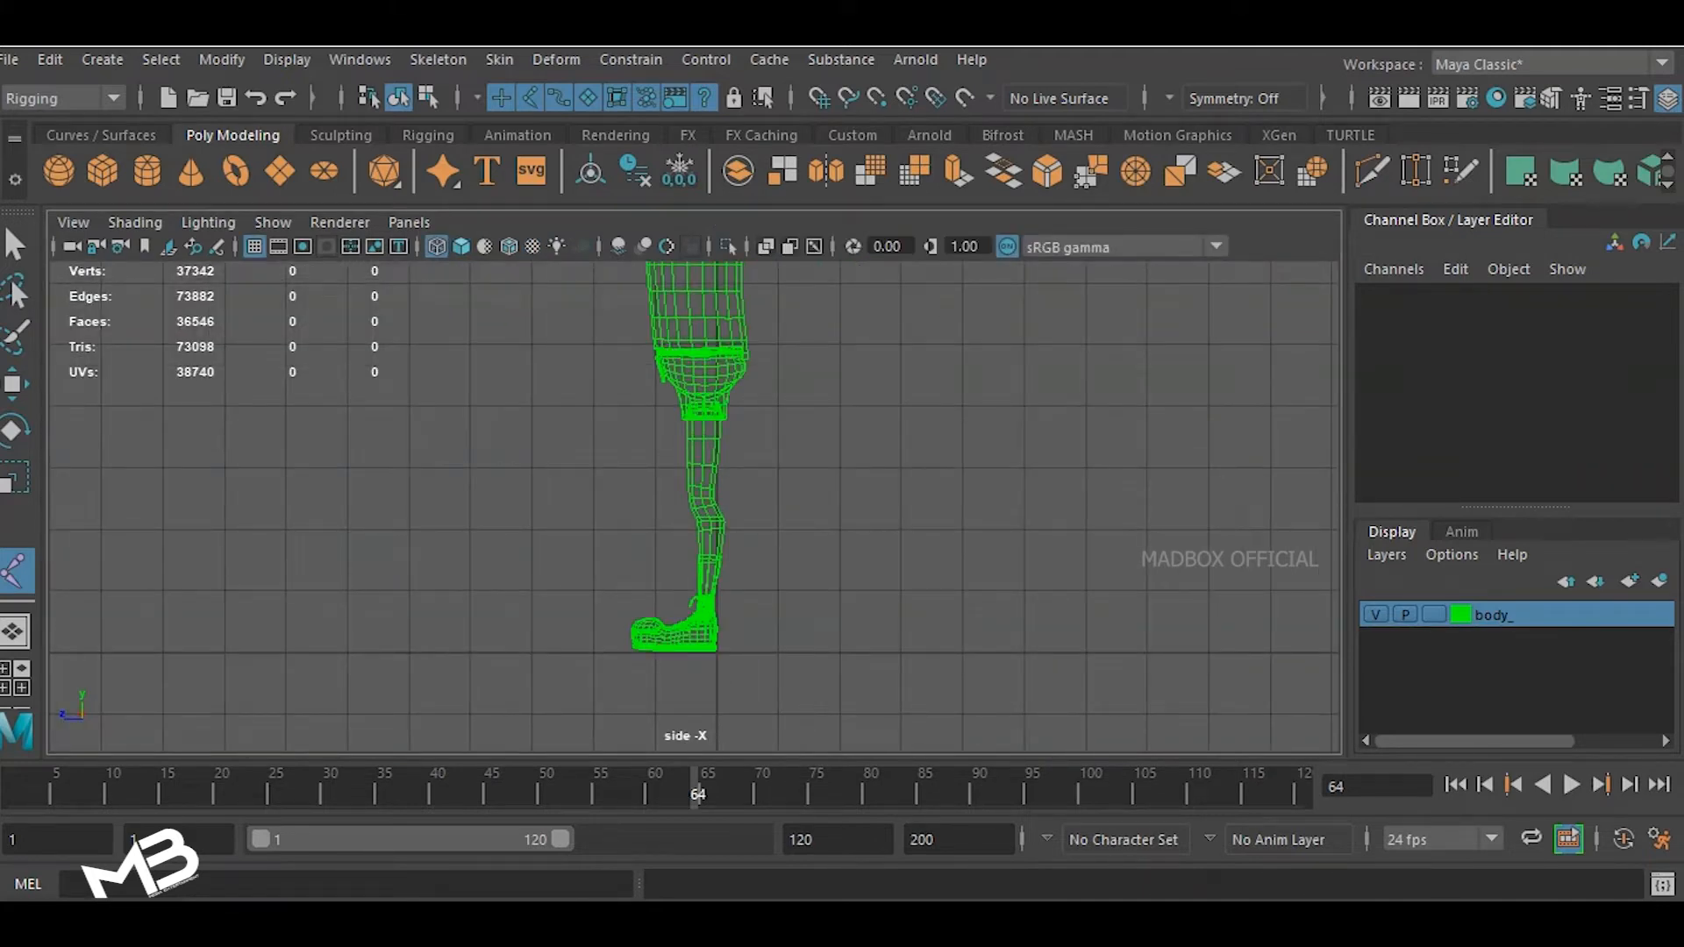
scroll(701, 350, up, 2)
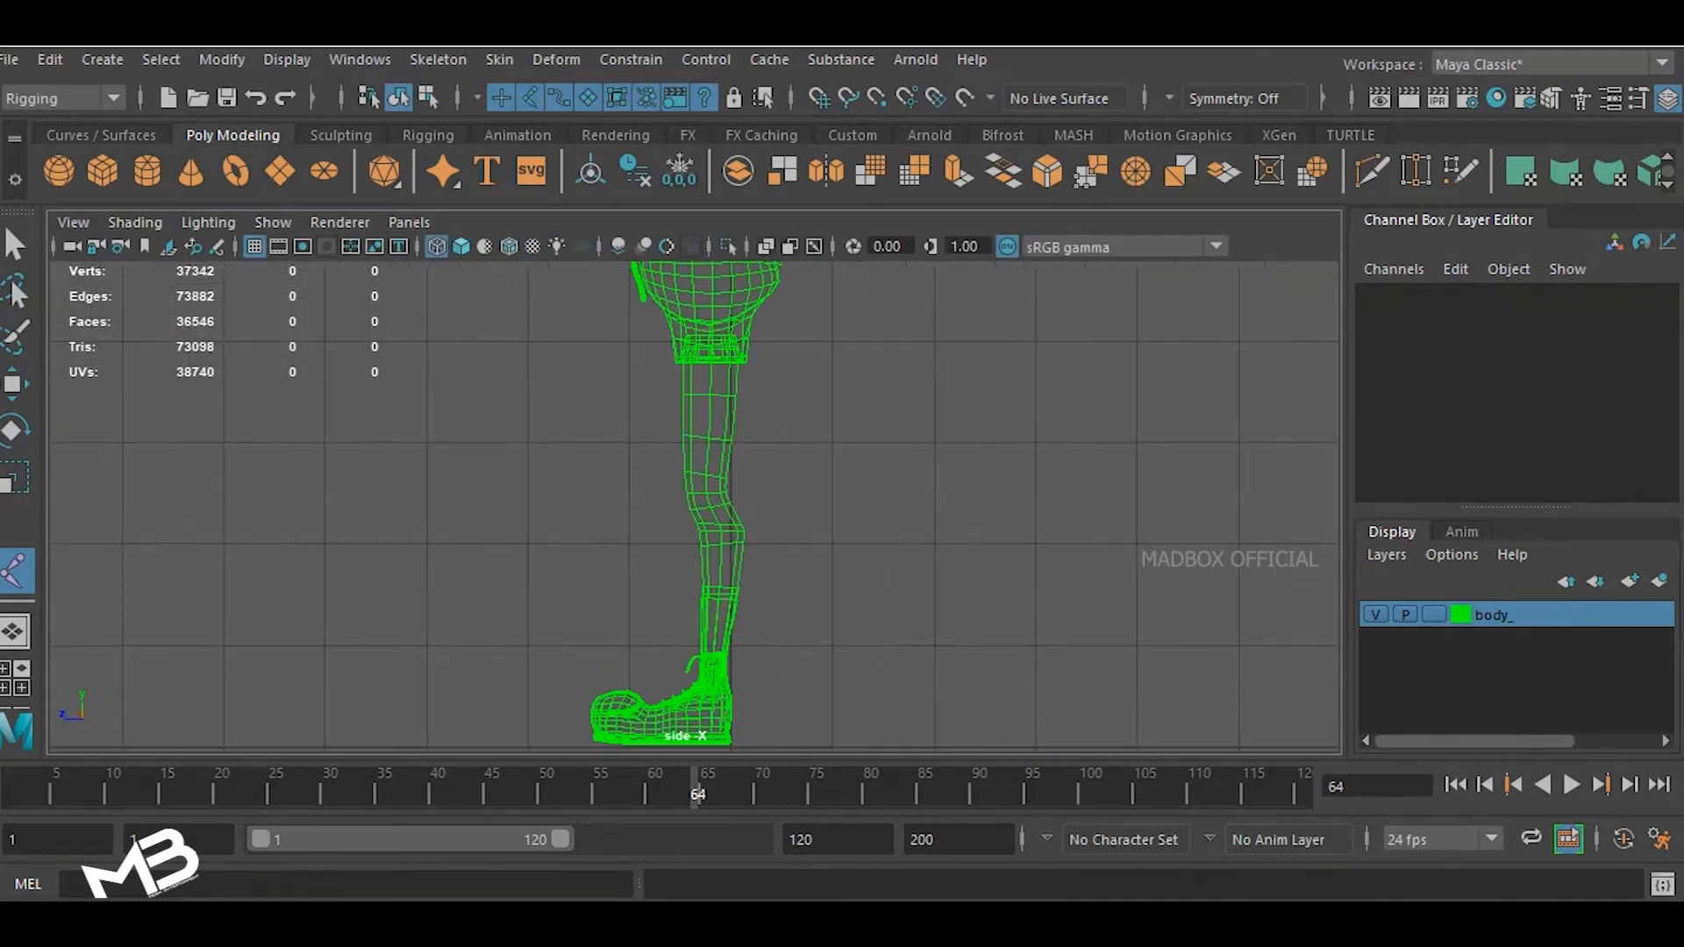
alt+middle_drag(701, 394, 698, 501)
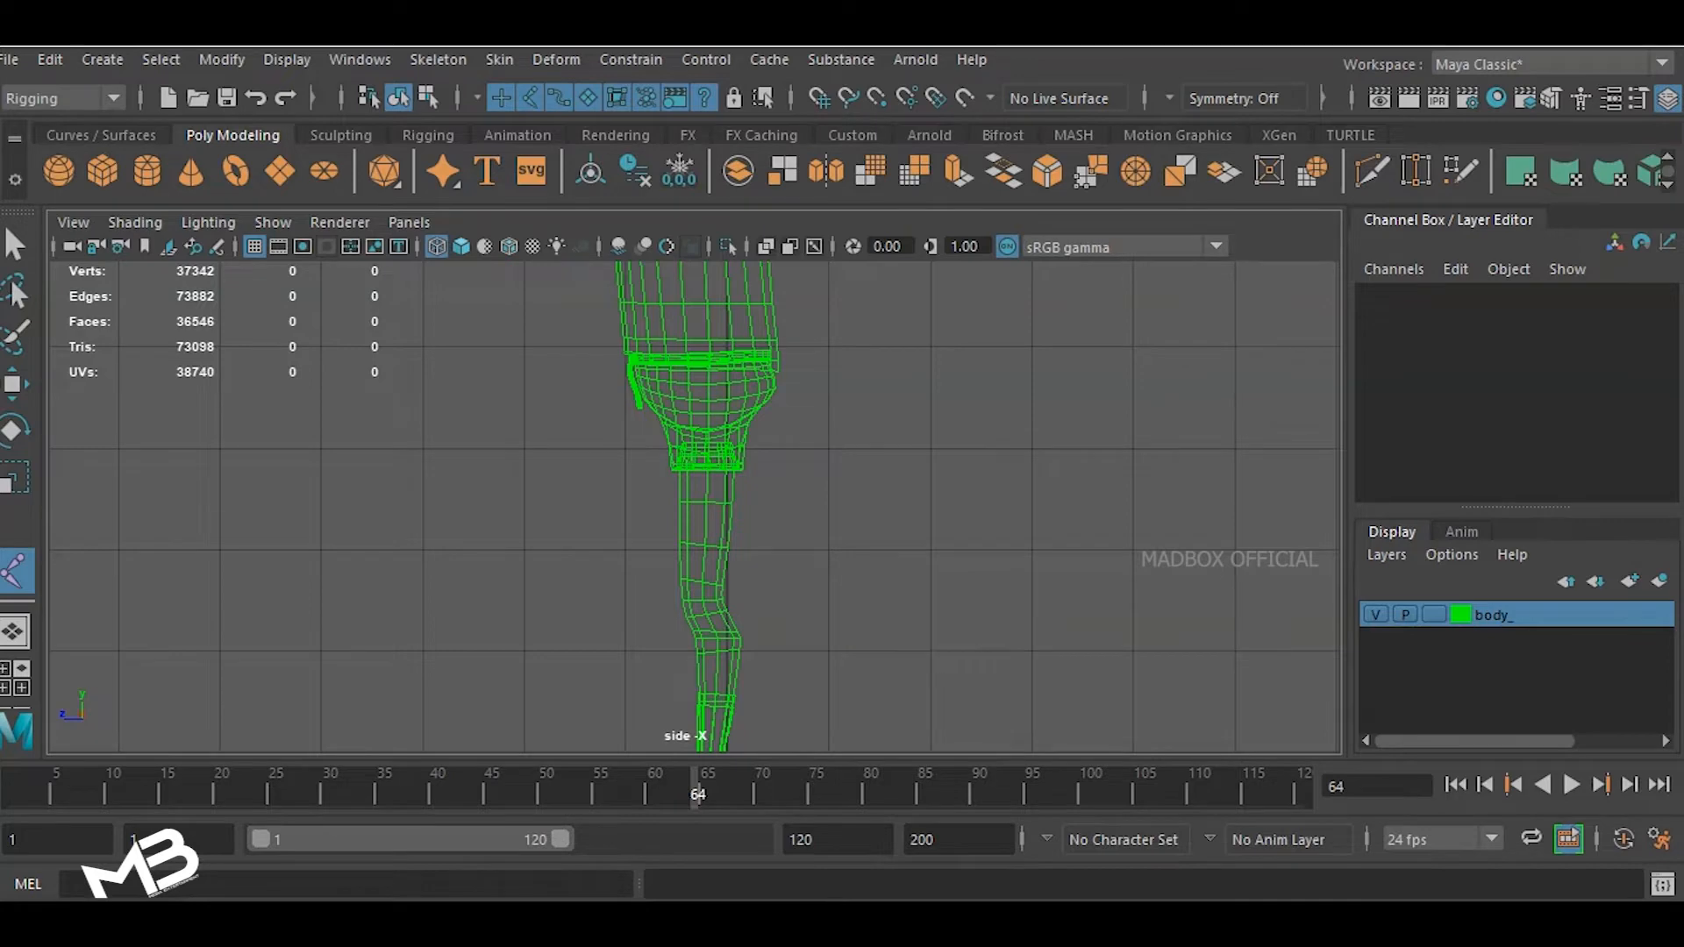
- Try placing a hip joint in the middle of the shorts, and undo the placement
click(710, 405)
scroll(702, 491, down, 3)
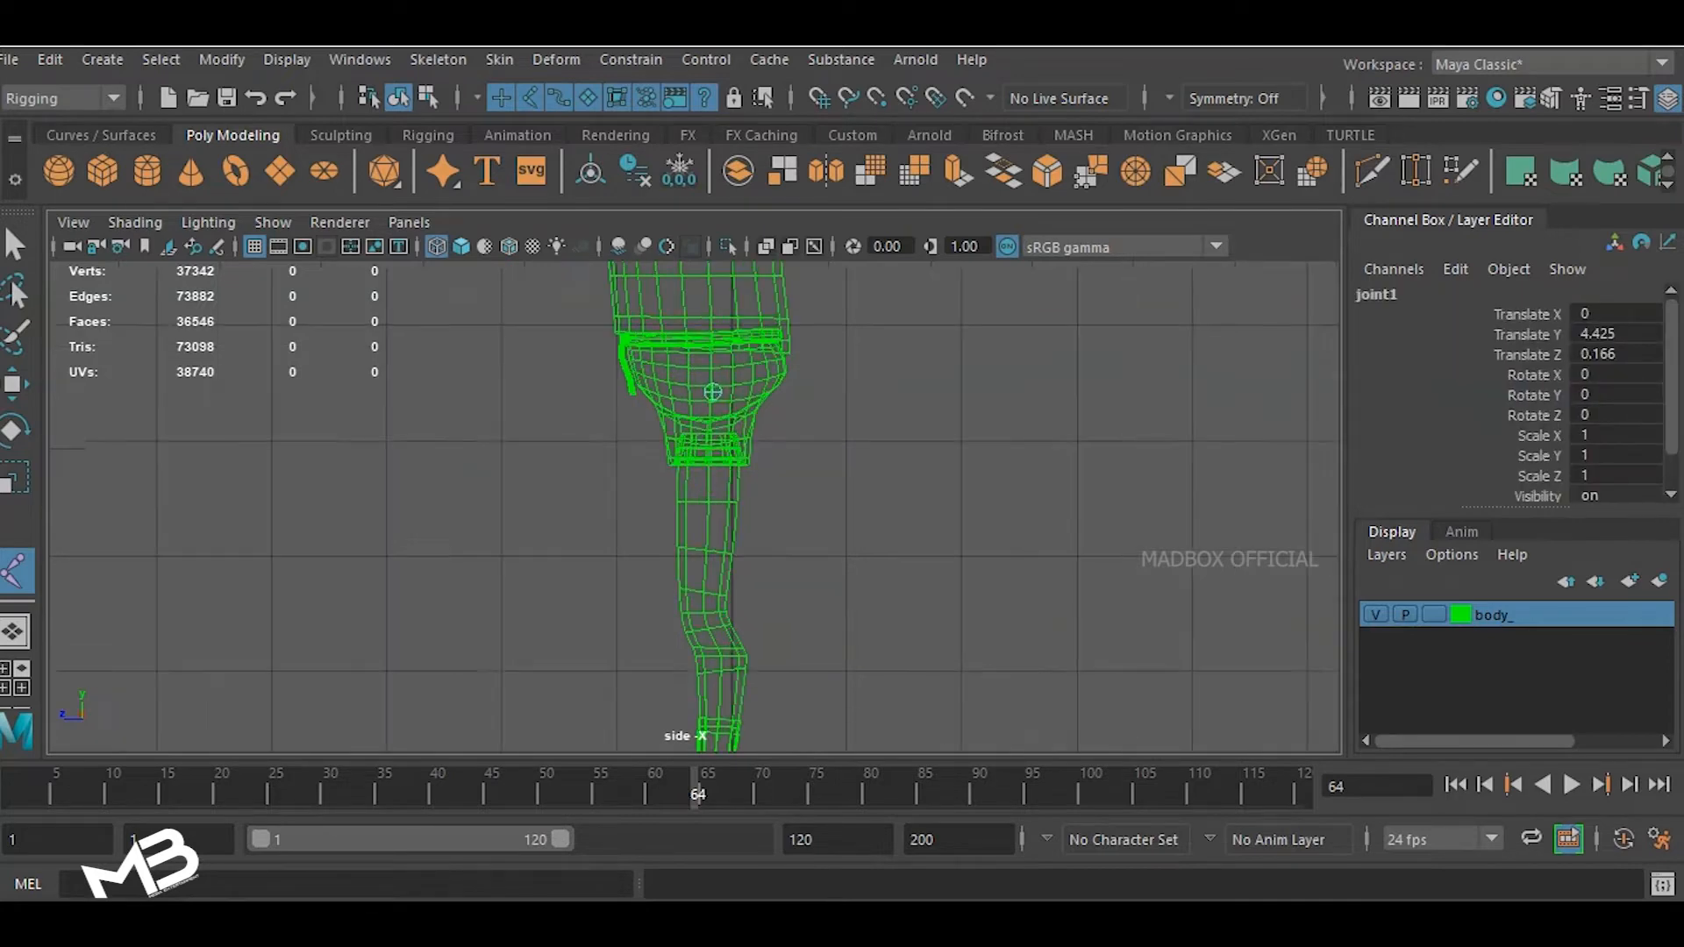
scroll(702, 395, up, 2)
key(ctrl+z)
scroll(702, 395, down, 2)
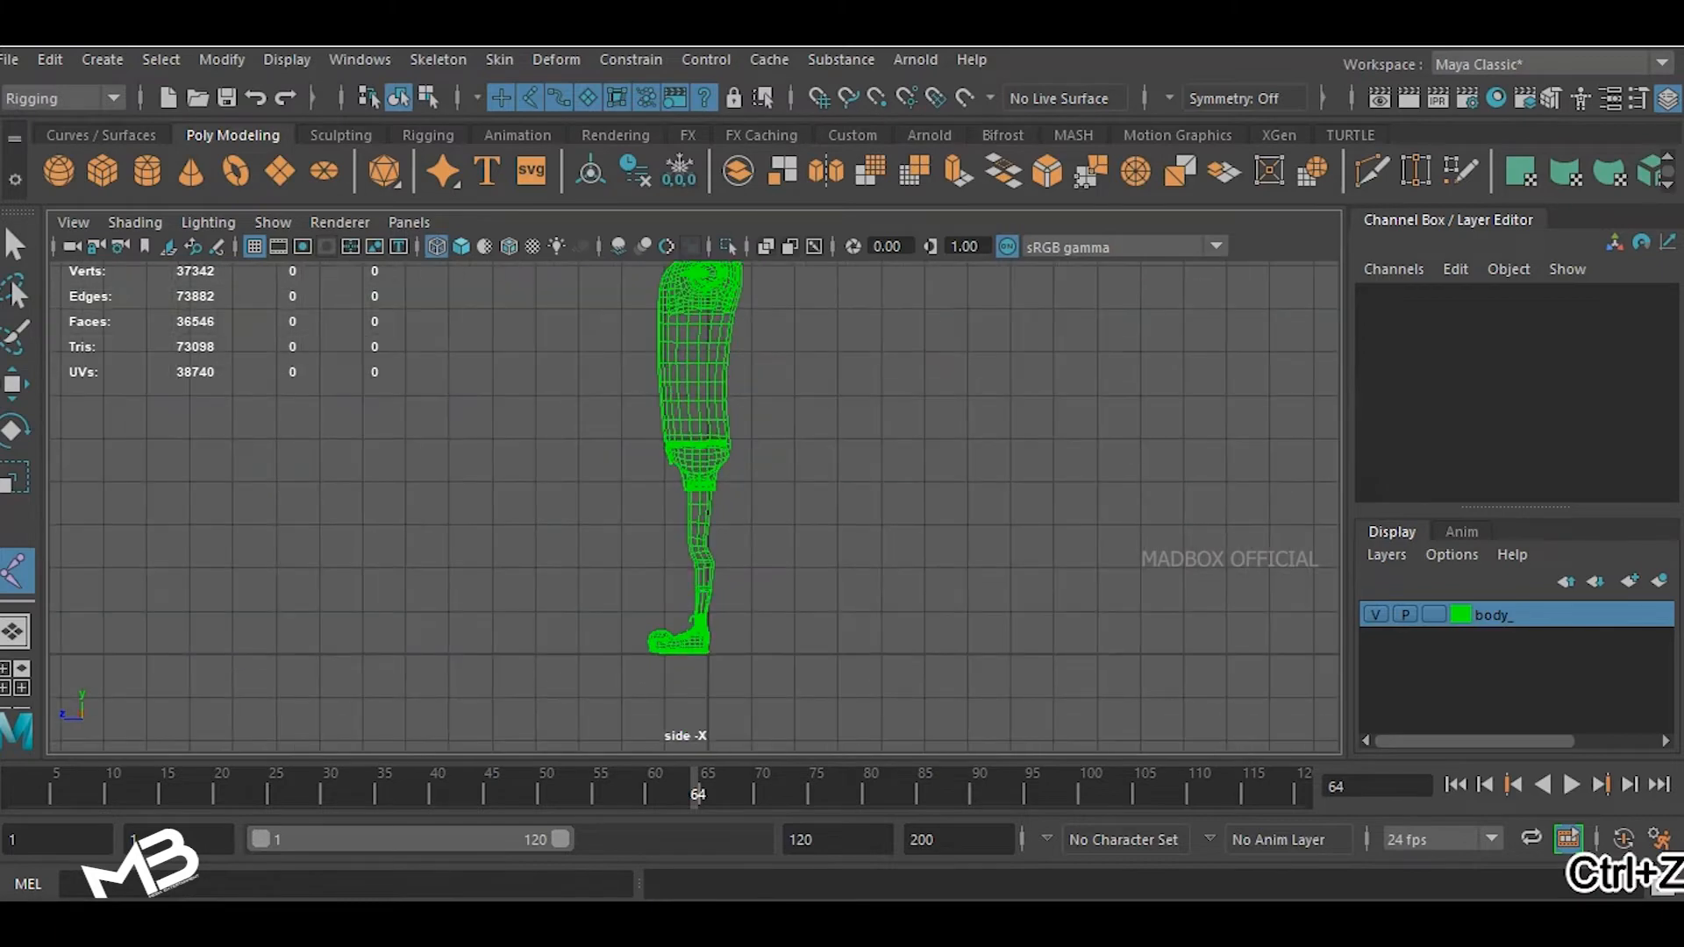
scroll(702, 438, down, 1)
scroll(701, 465, down, 3)
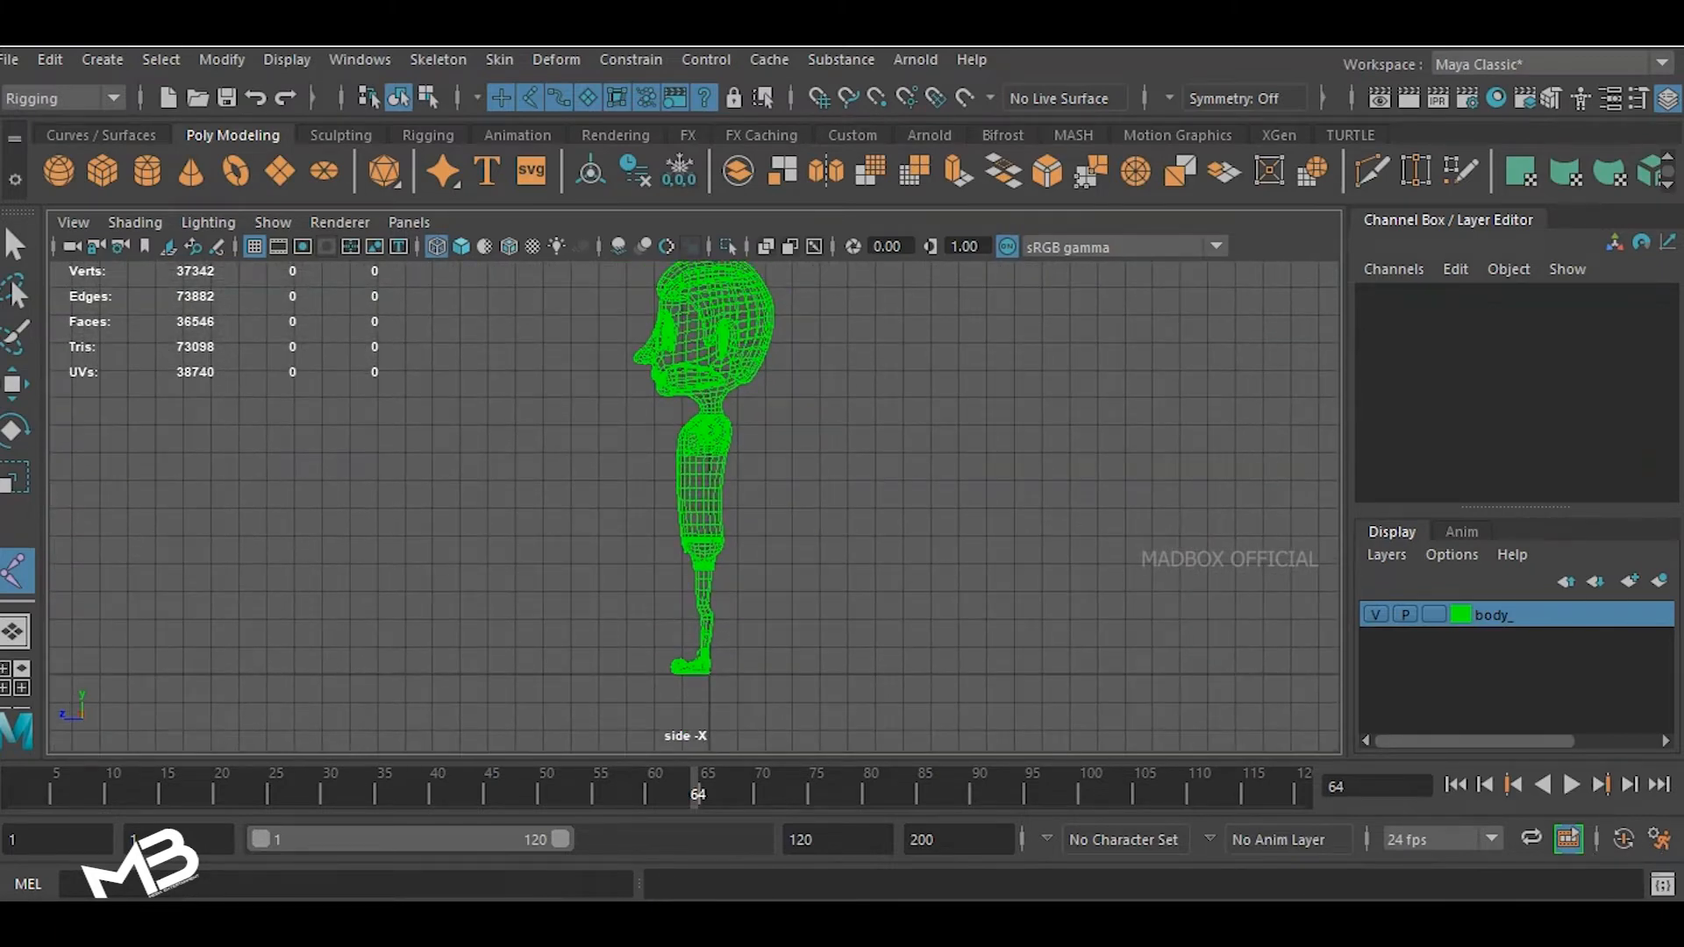
- Change the body_ display layer's colour to dark red
key(w)
scroll(719, 491, up, 4)
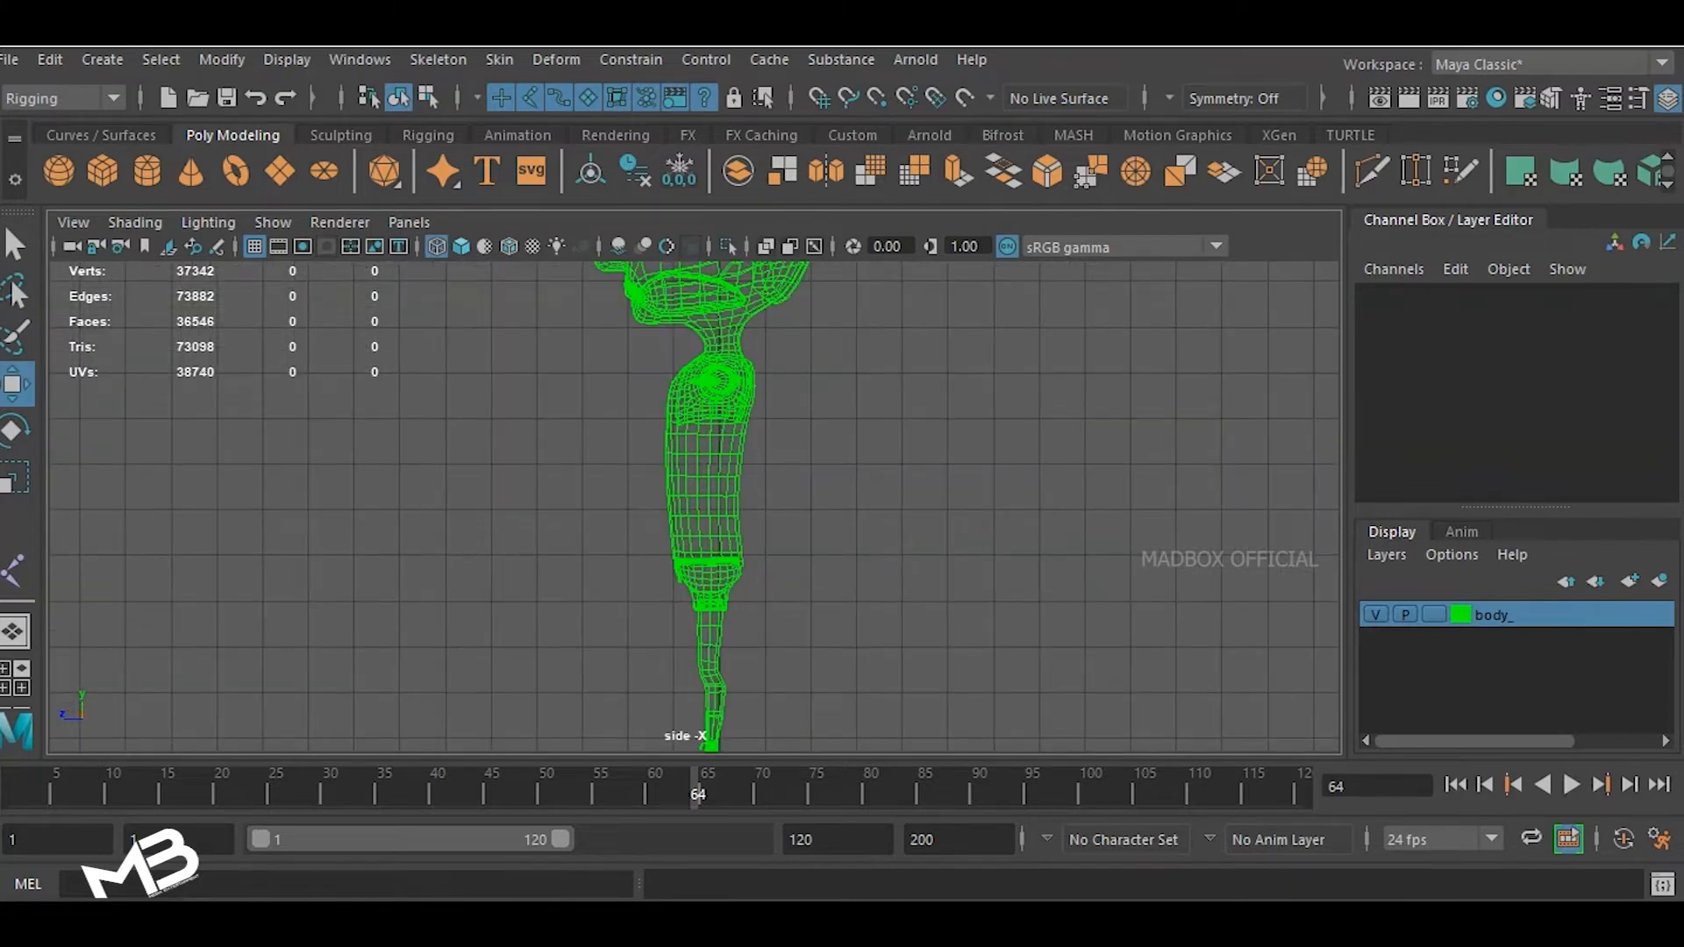
alt+middle_drag(719, 491, 732, 452)
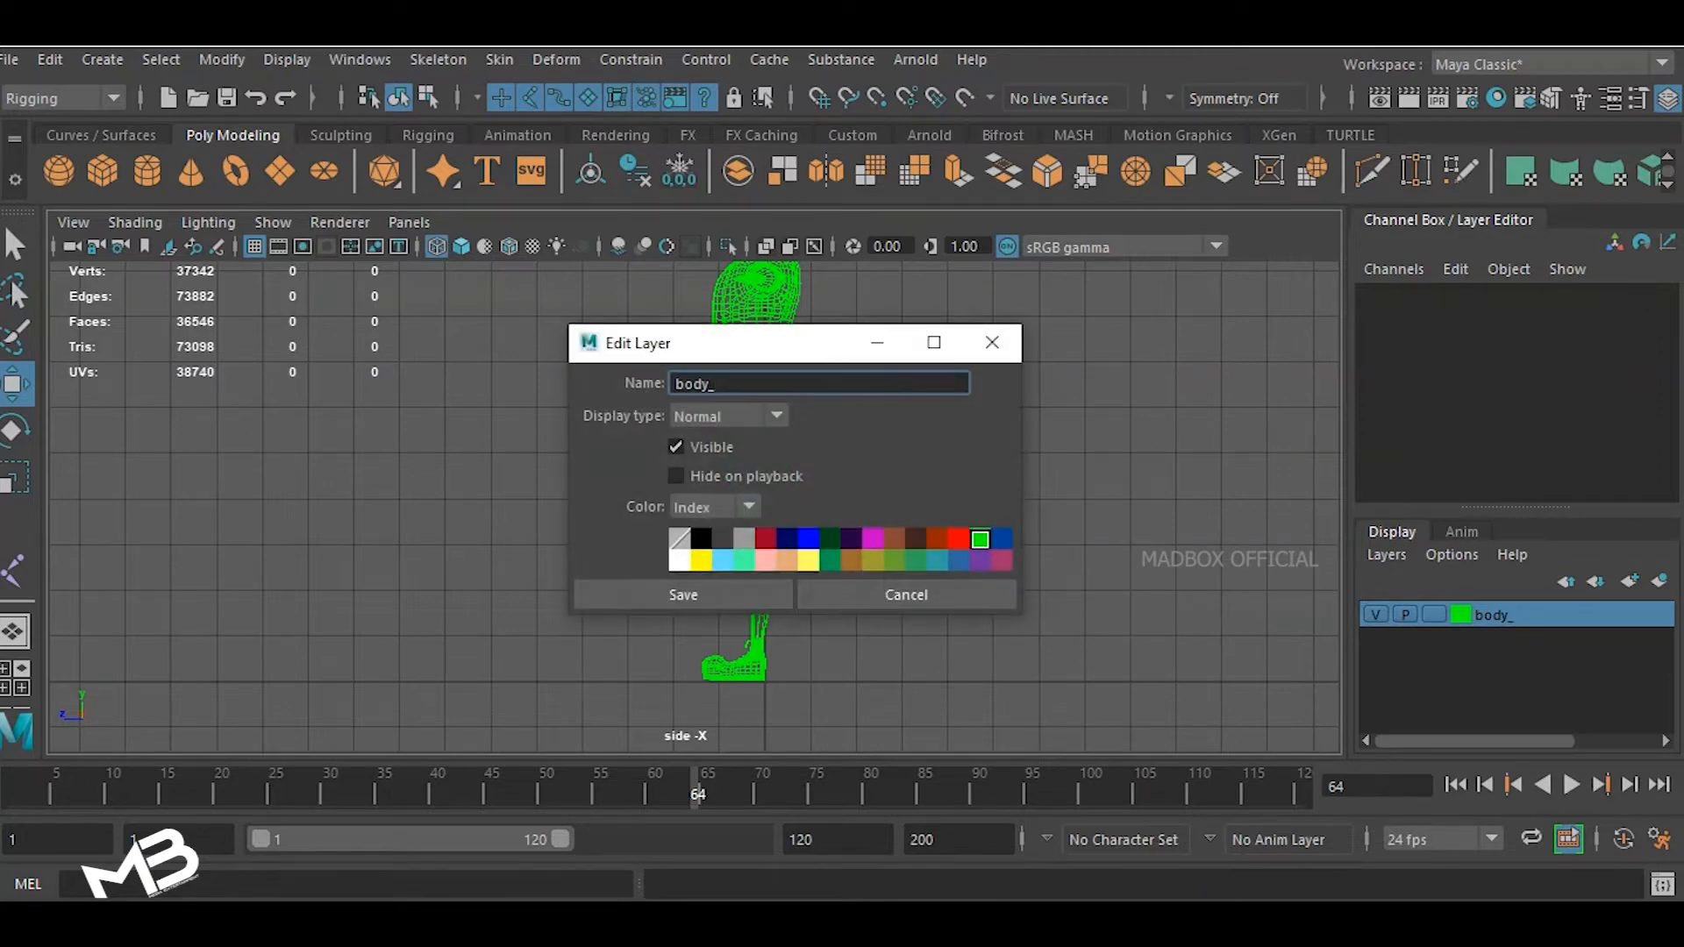
click(765, 539)
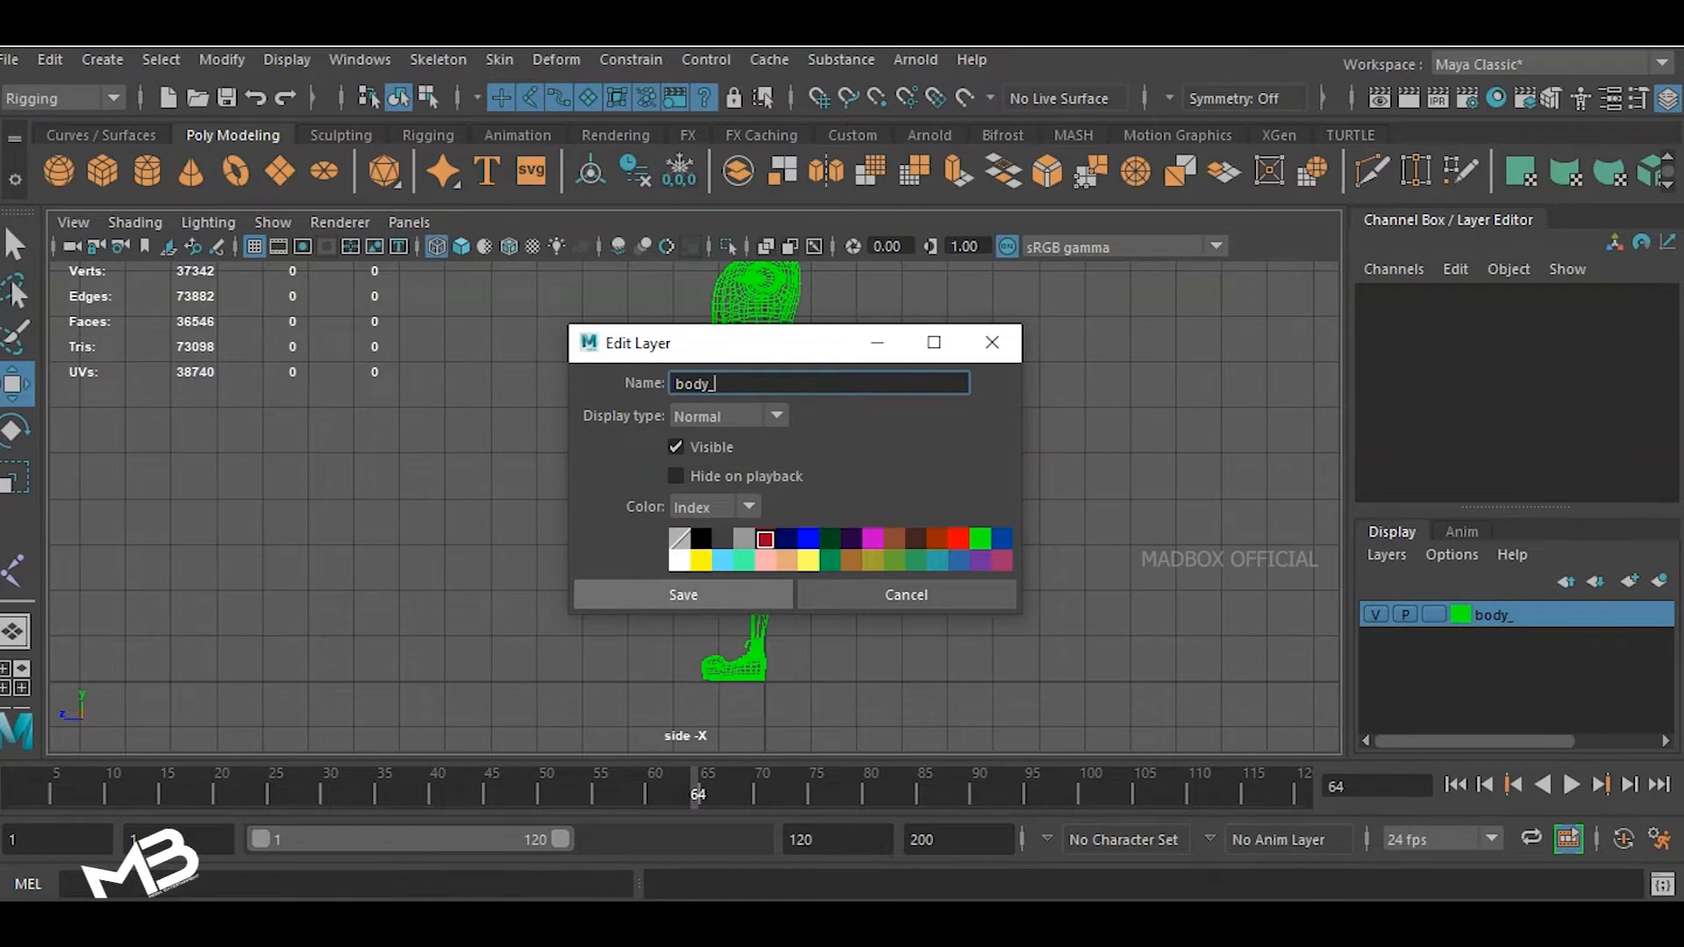
click(683, 595)
- With Create Joints, place a hip joint at about Y 4.5, Z 0.18 and a knee joint about 2.03 units below, slightly forward
scroll(675, 526, up, 3)
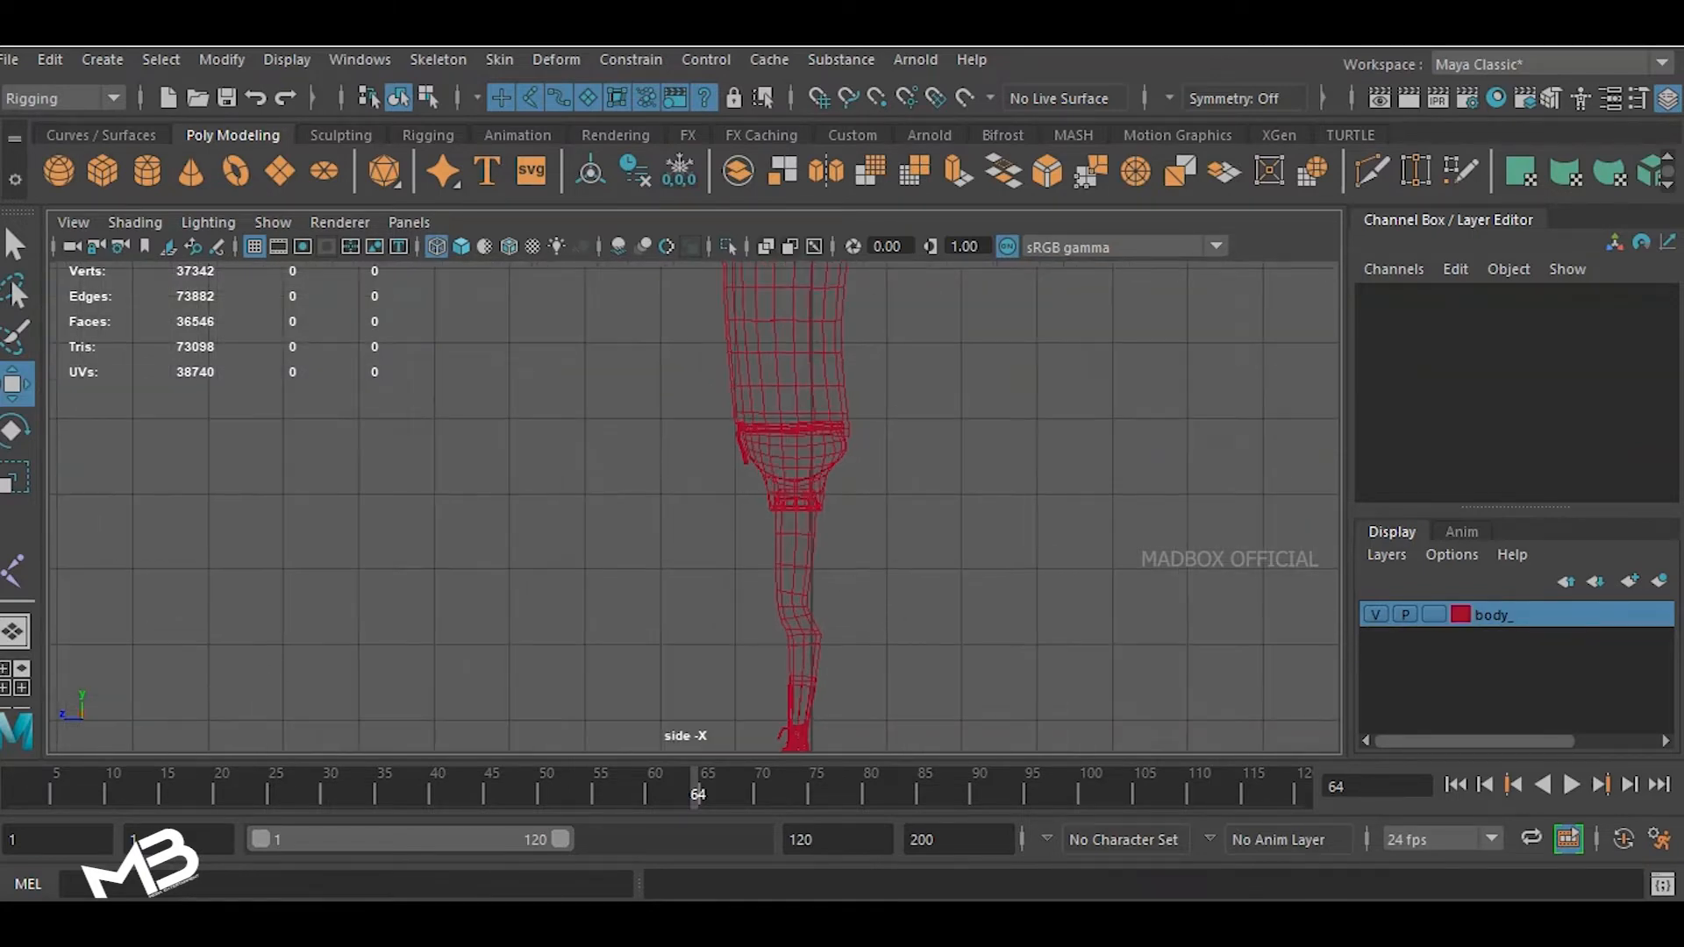
scroll(907, 644, up, 3)
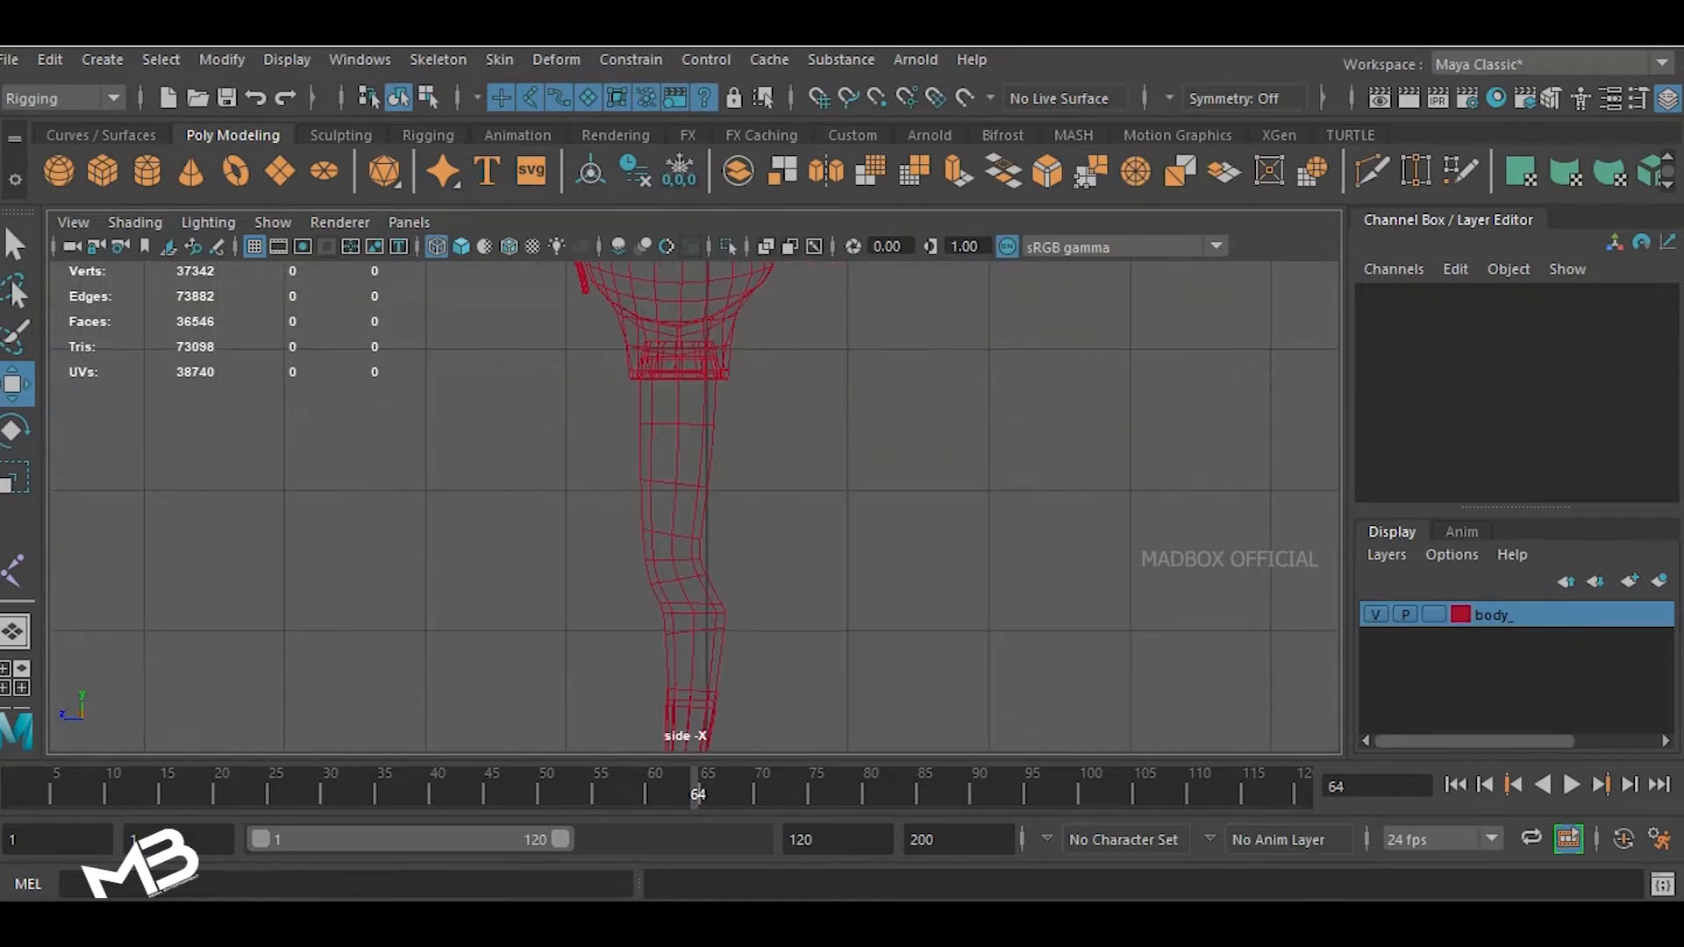
click(15, 570)
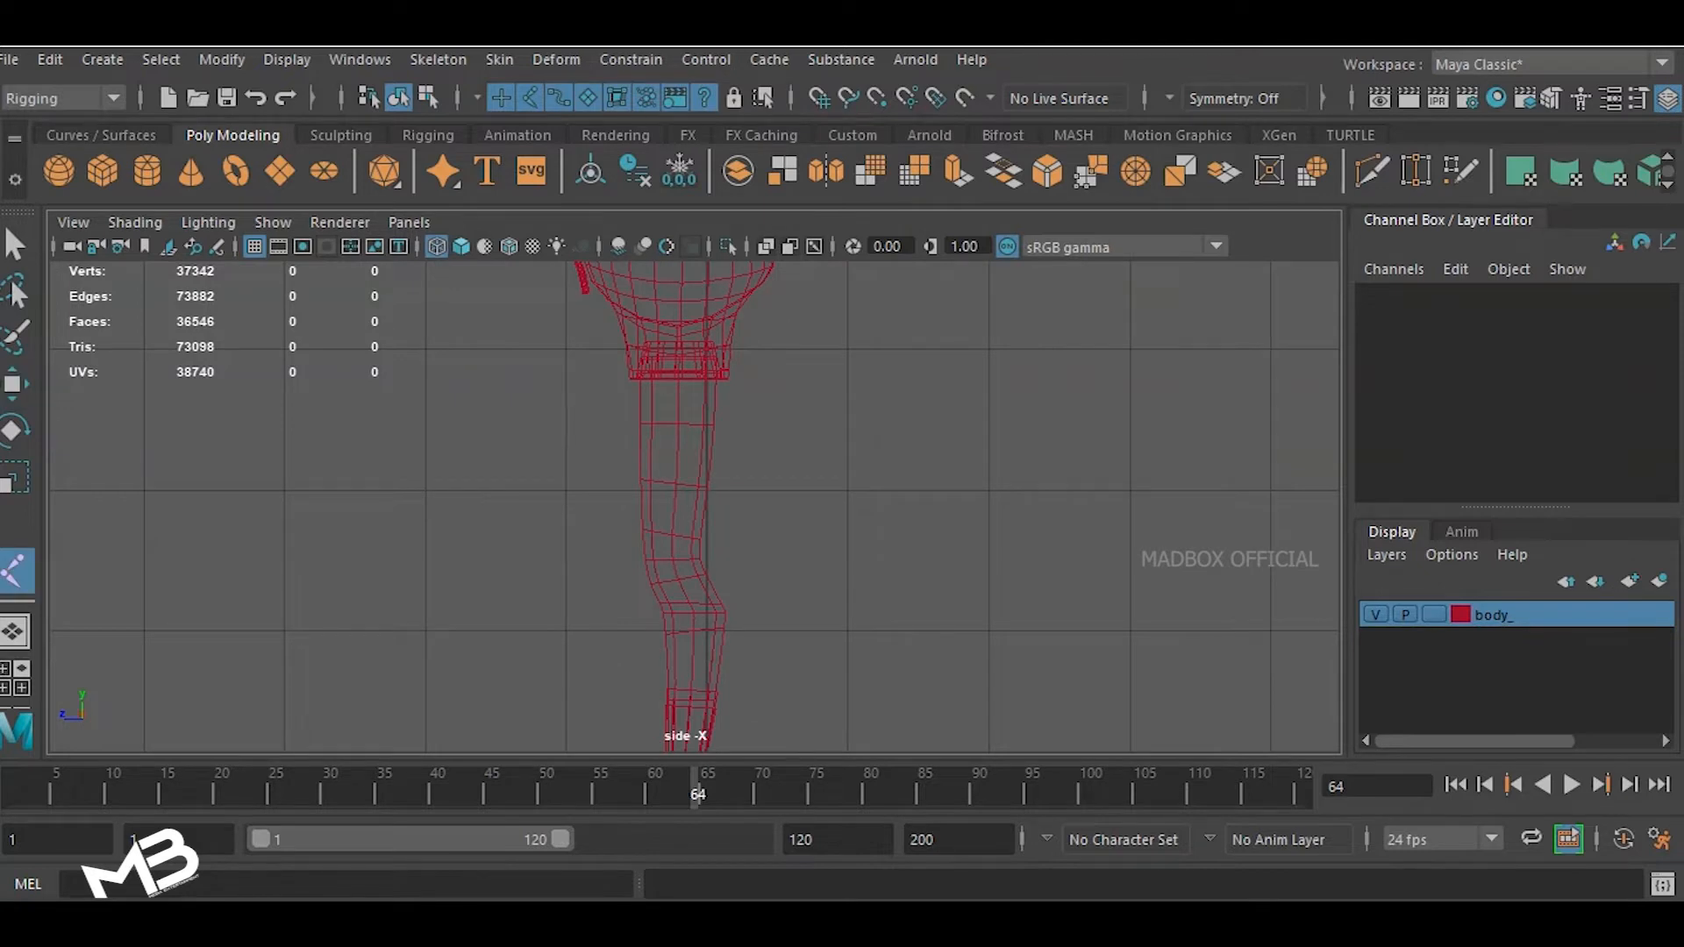
alt+middle_drag(692, 395, 696, 499)
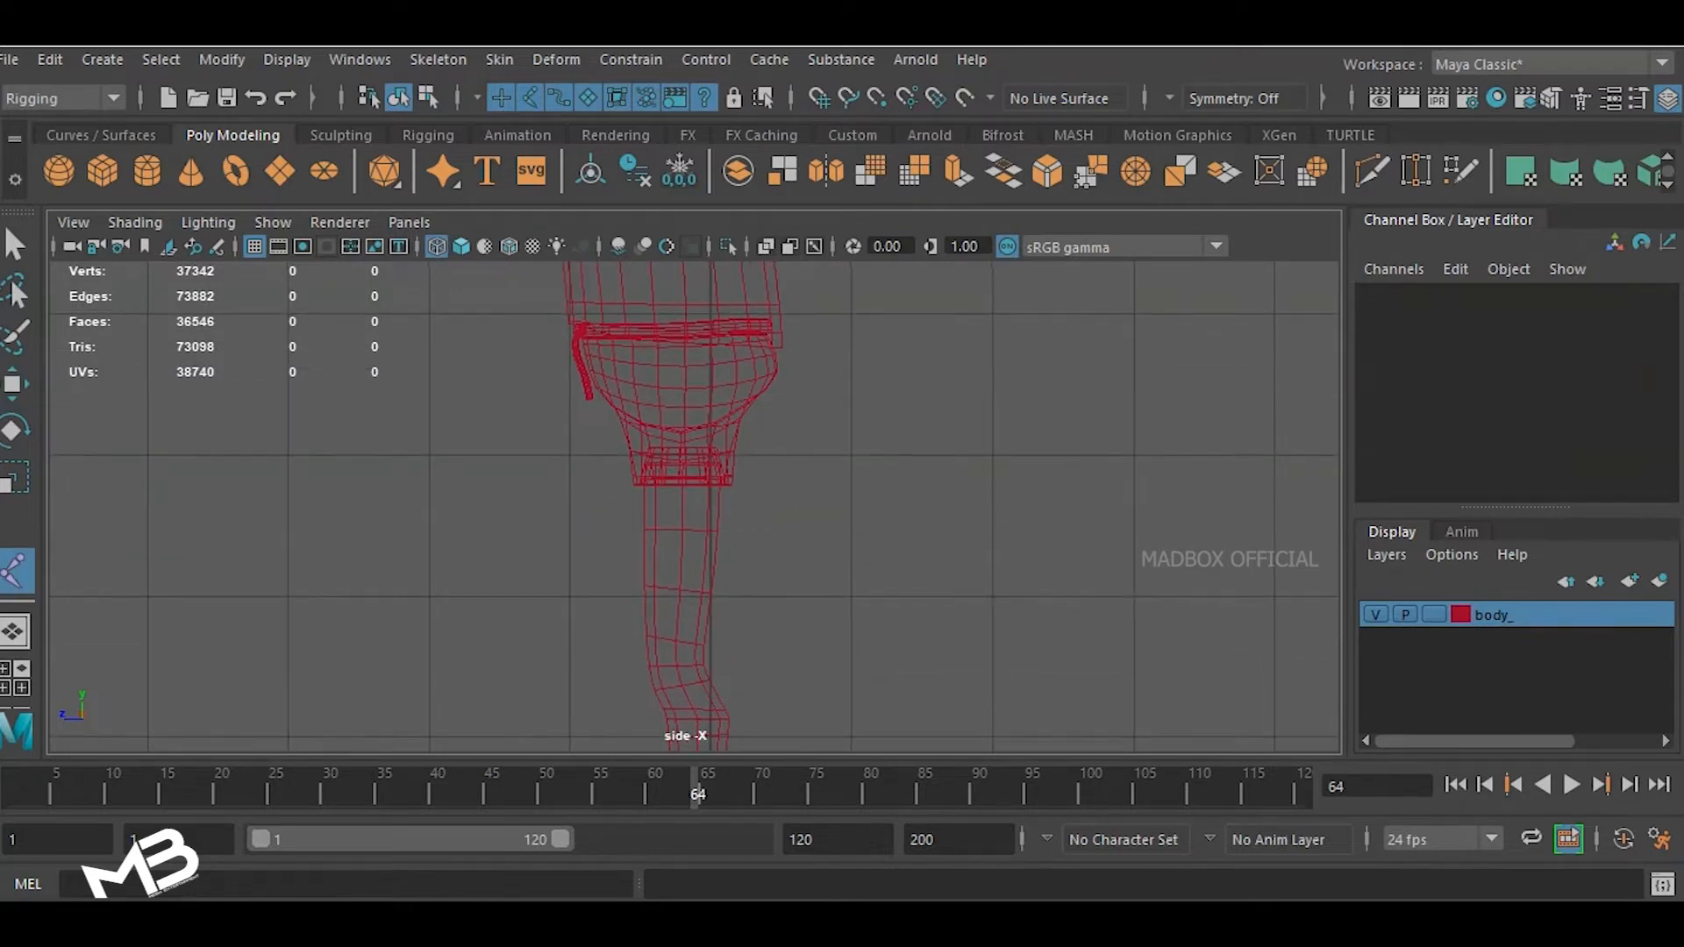
click(684, 384)
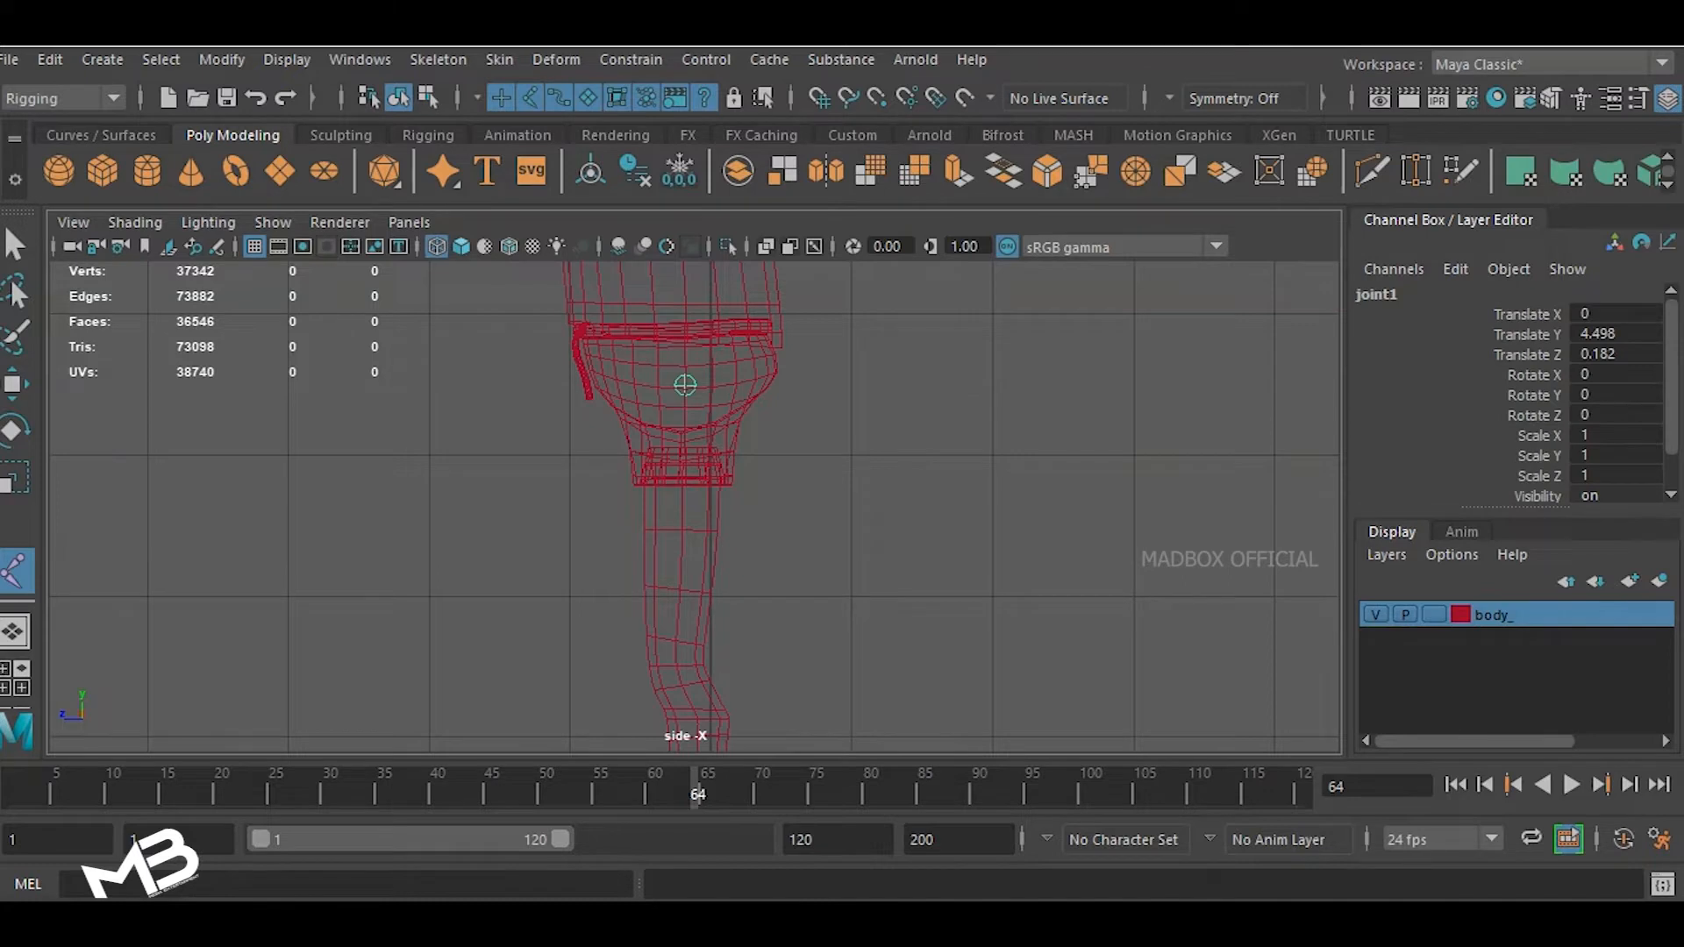
click(685, 669)
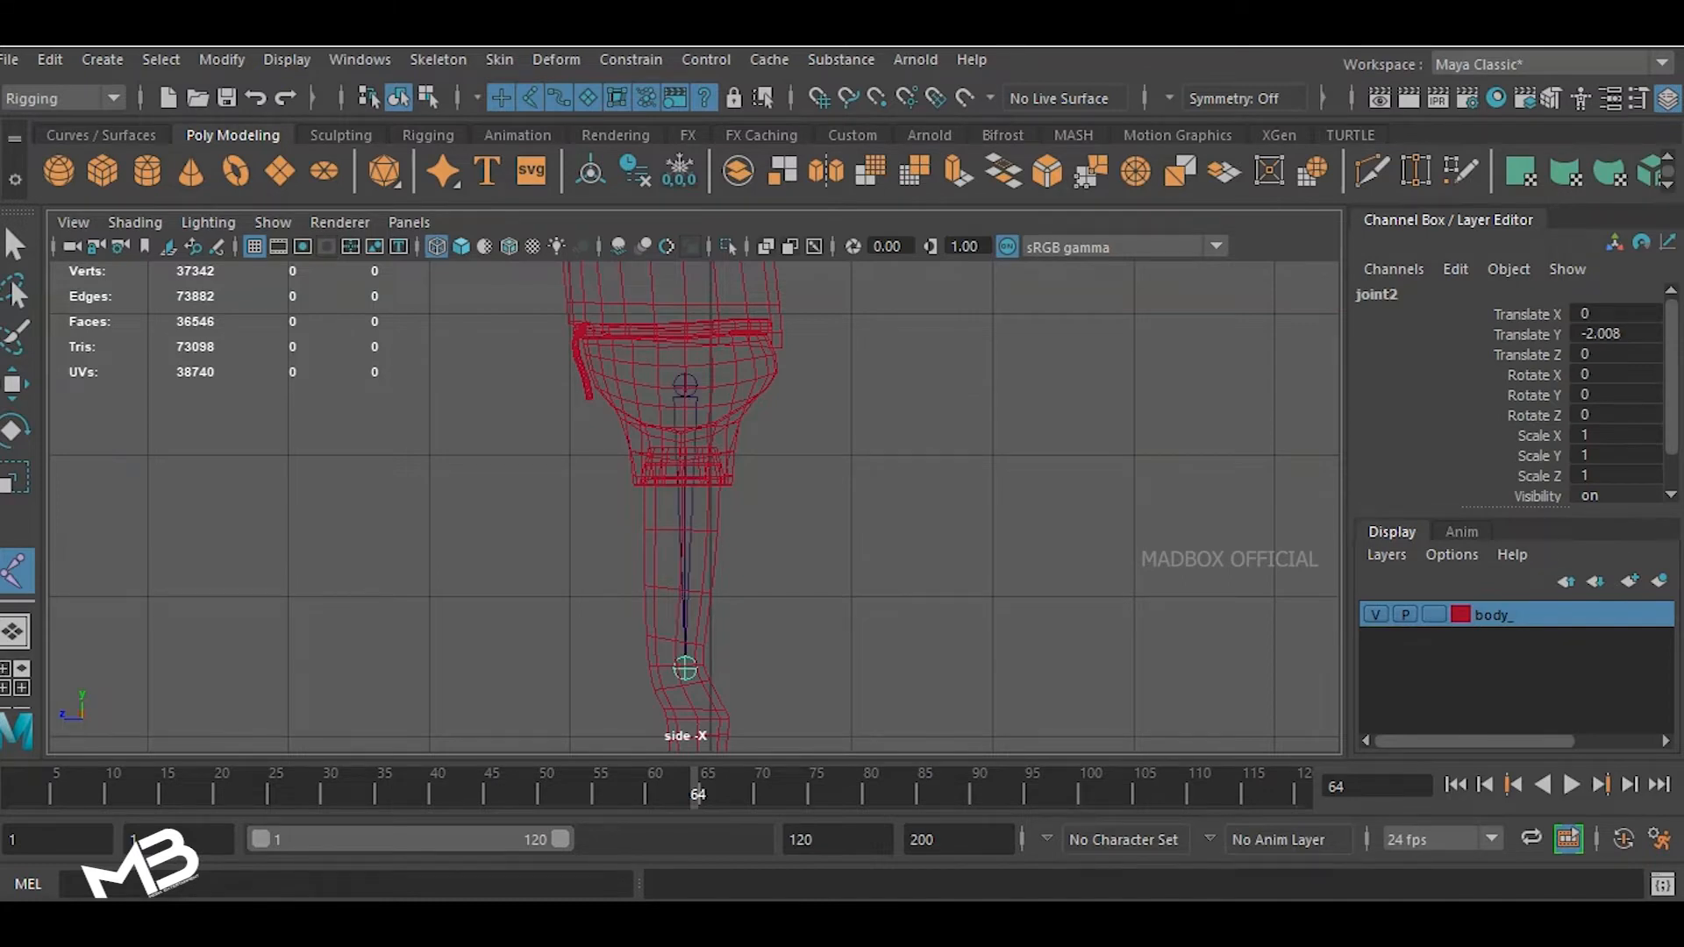
key(ctrl+z)
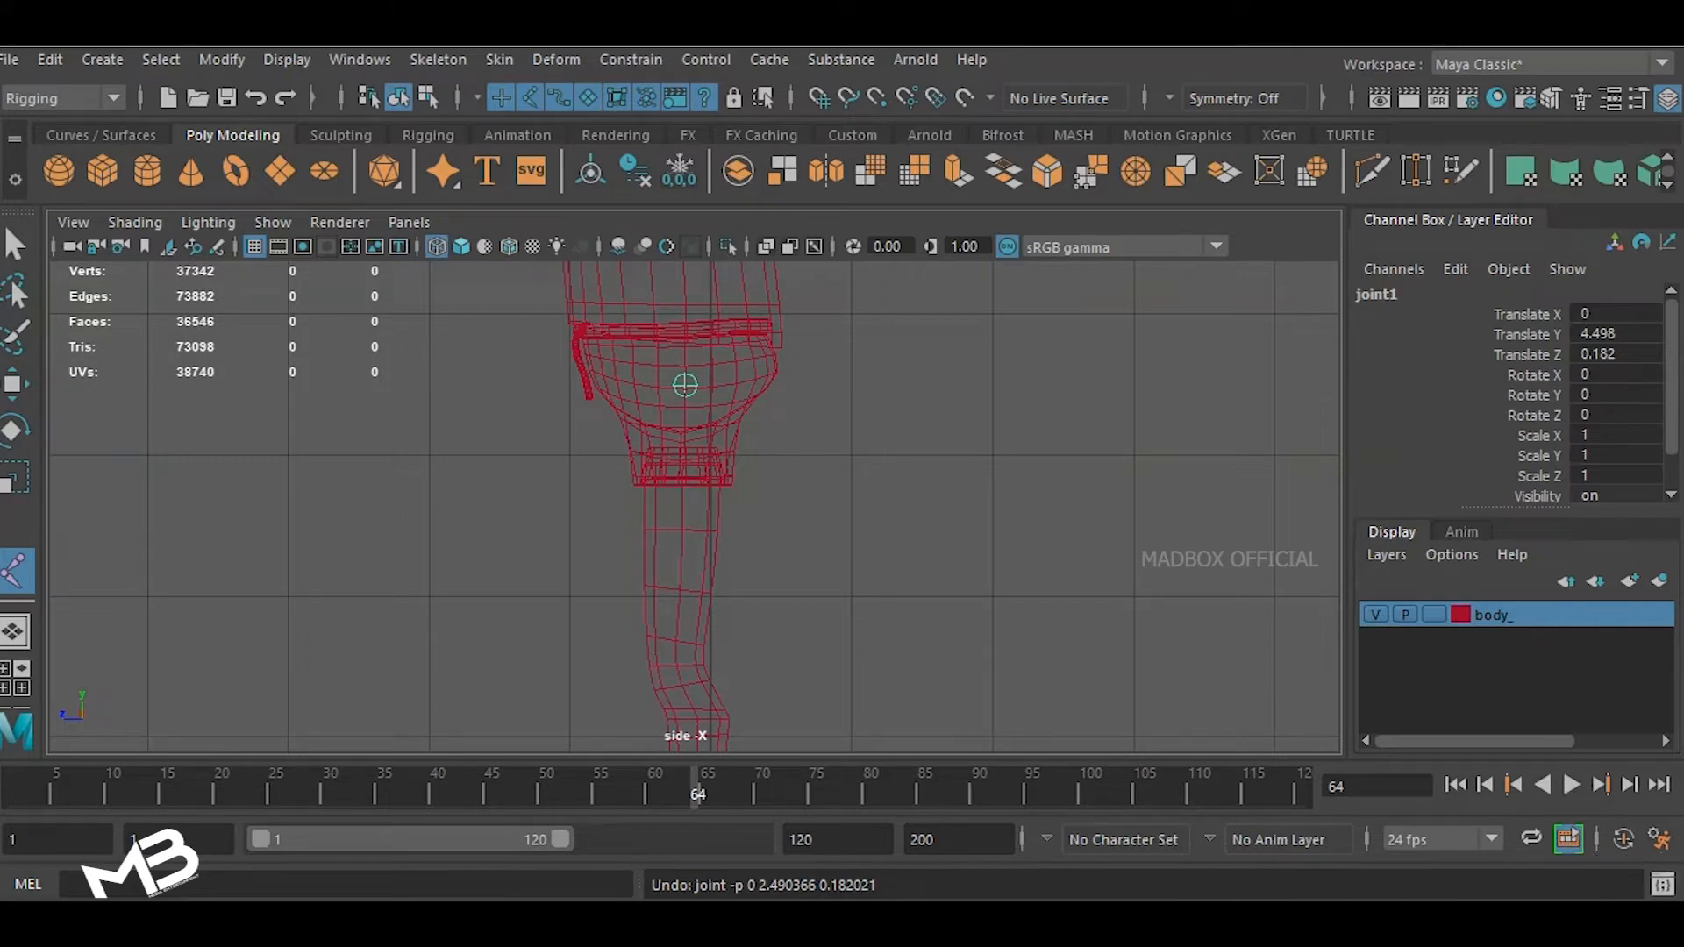
click(676, 671)
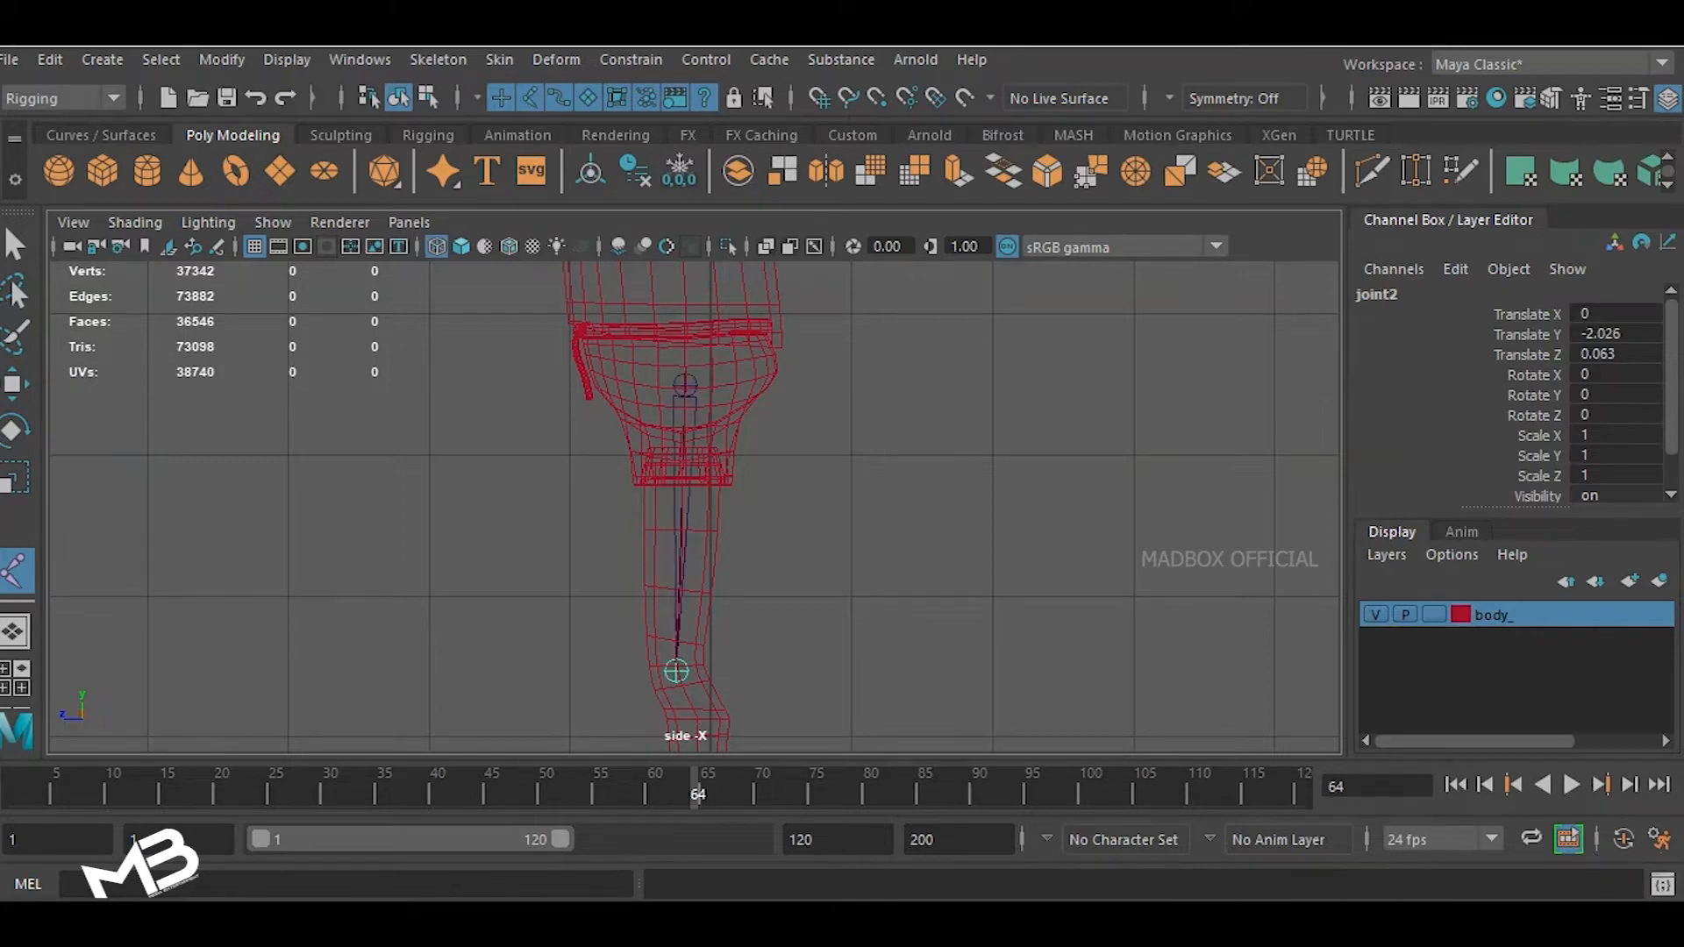
- Continue the leg chain with joints at the ankle, the ball of the foot and the toe, and complete the chain
alt+middle_drag(693, 544, 707, 370)
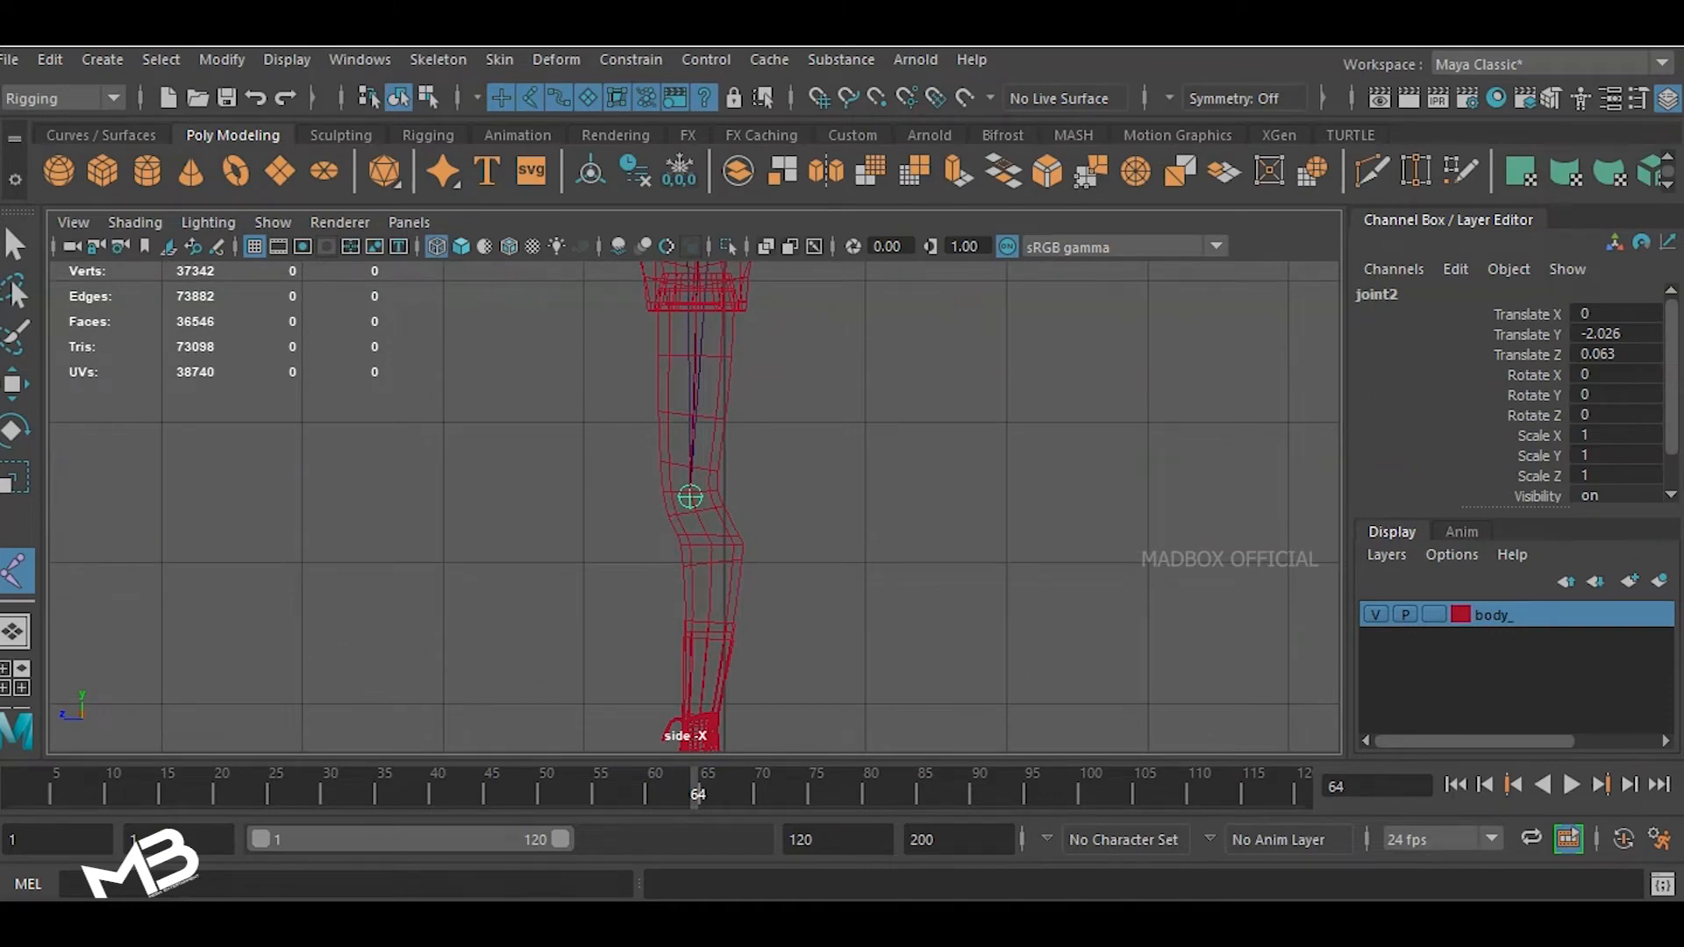
alt+middle_drag(706, 369, 741, 200)
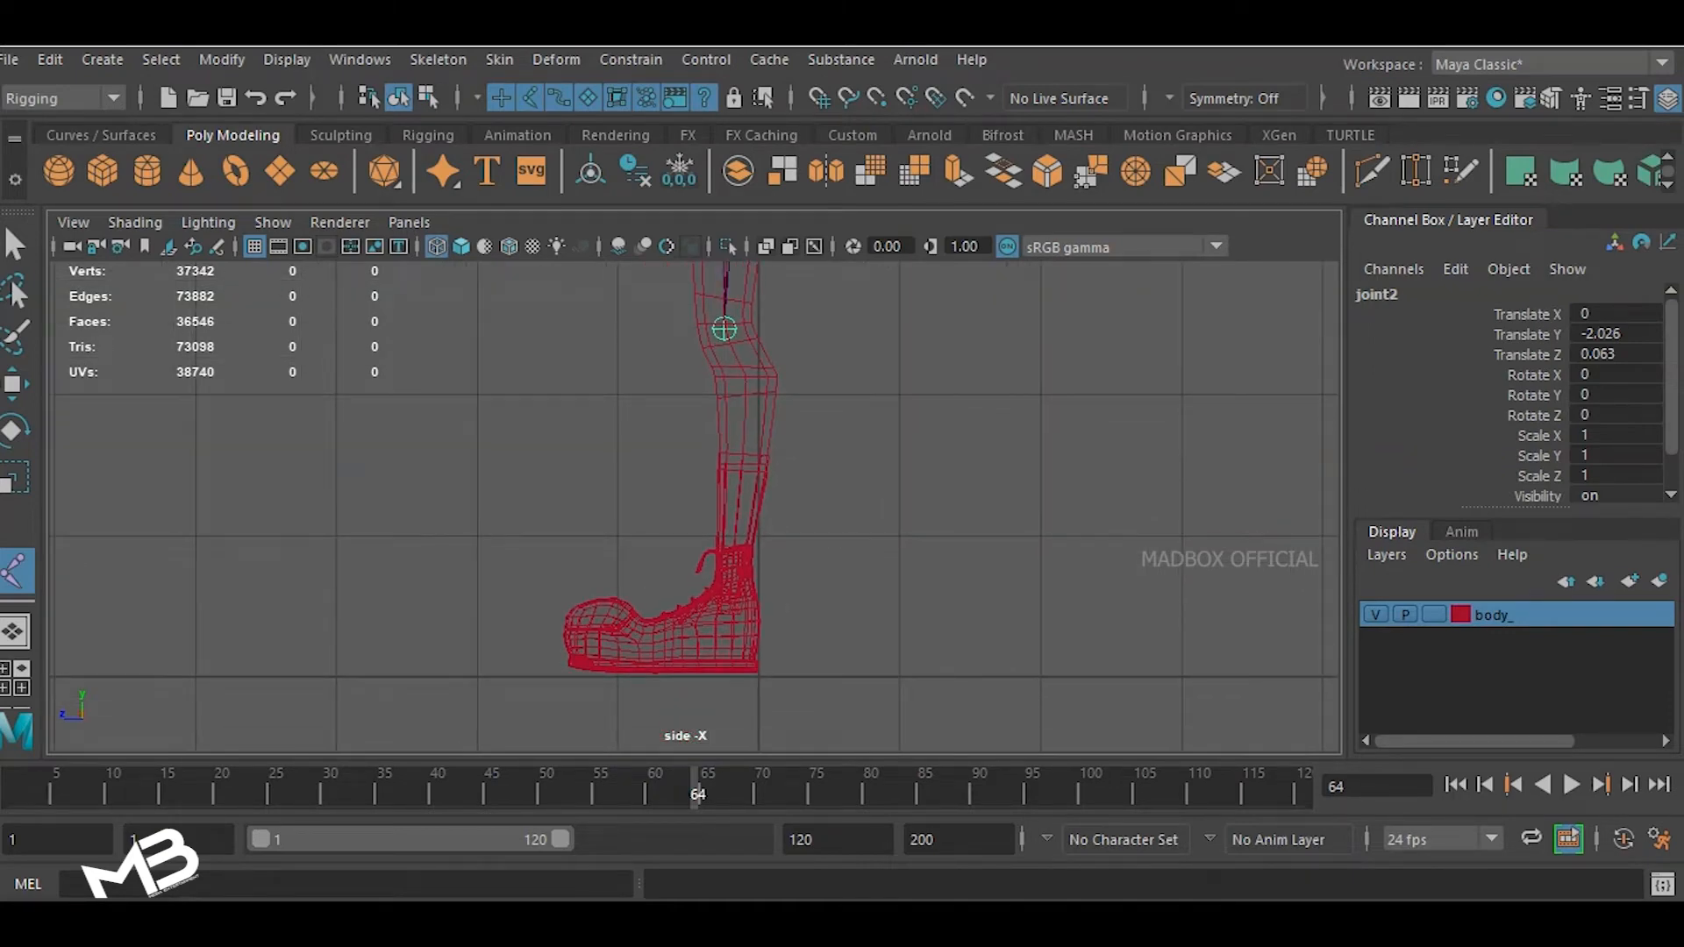
click(733, 570)
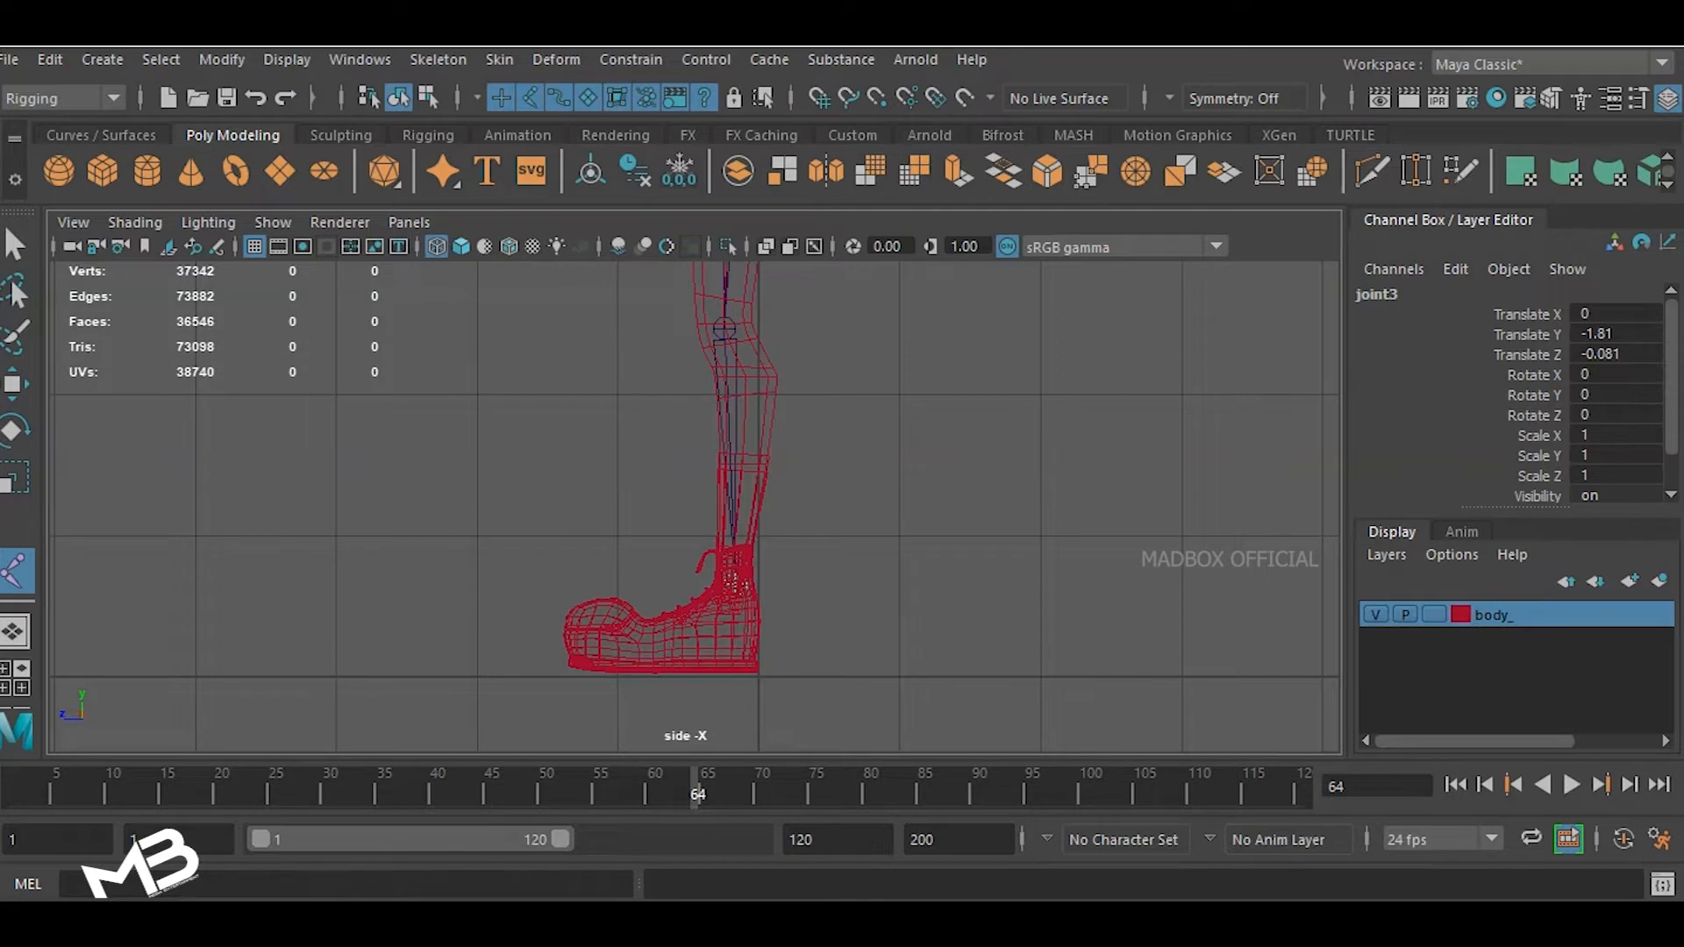
click(673, 649)
click(590, 648)
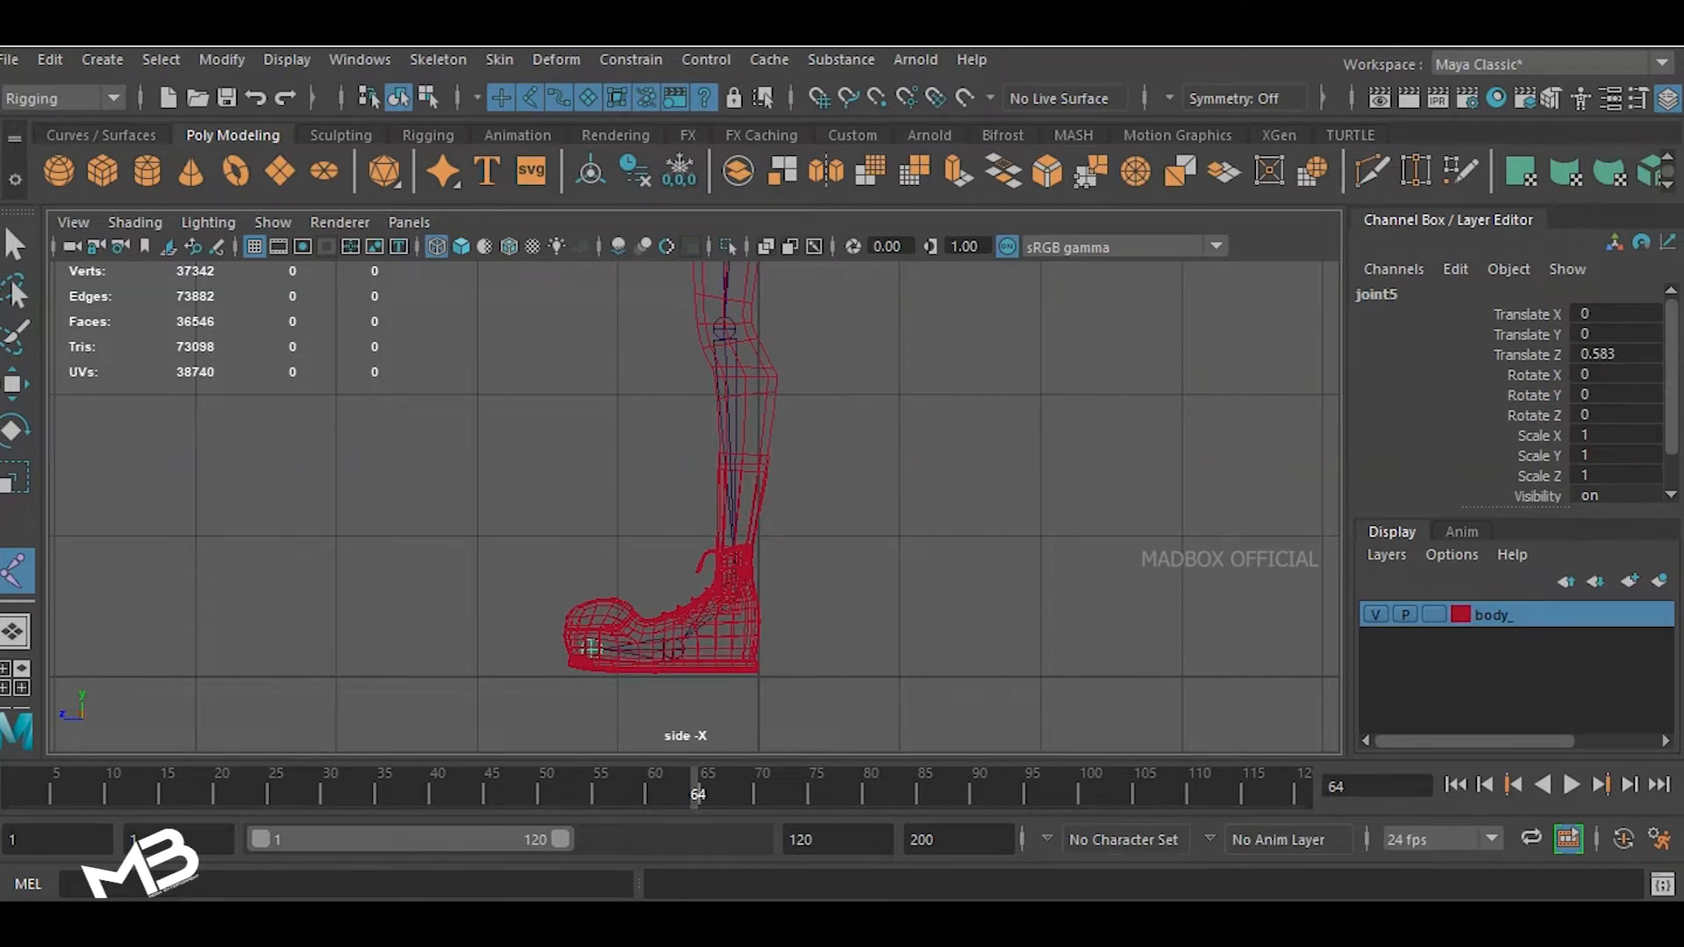
key(Return)
key(w)
- Move the knee joint forward to Translate Z 0.123 and nudge the ankle joint slightly backward, without moving their child joints
scroll(693, 509, down, 5)
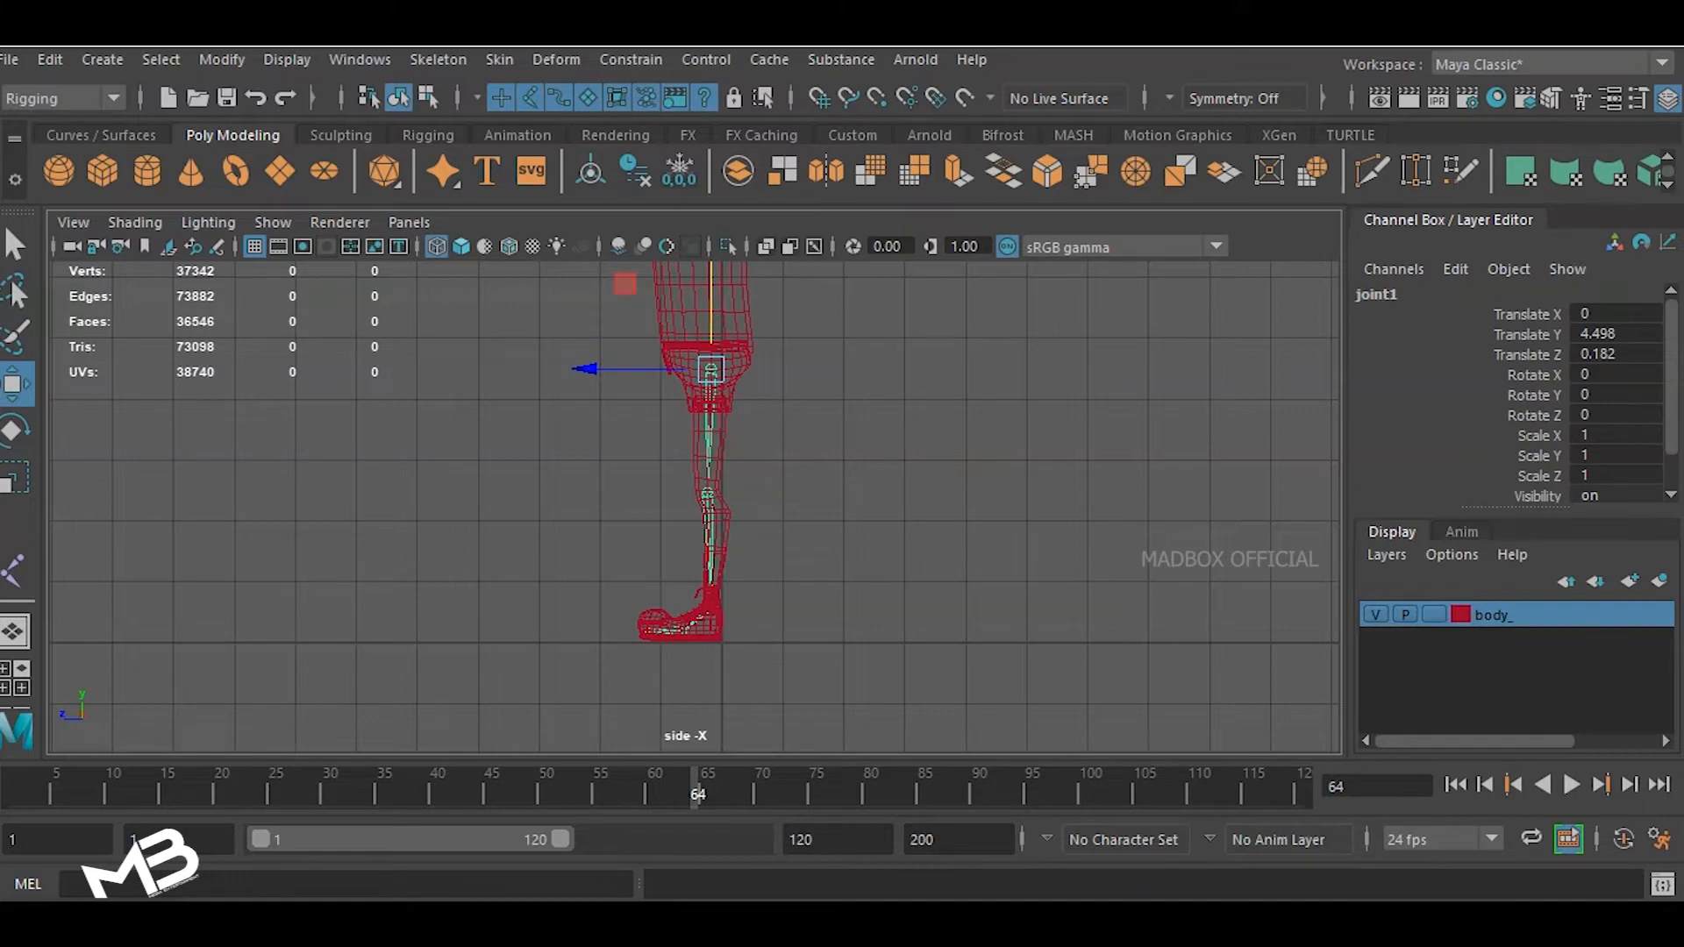
scroll(693, 509, up, 6)
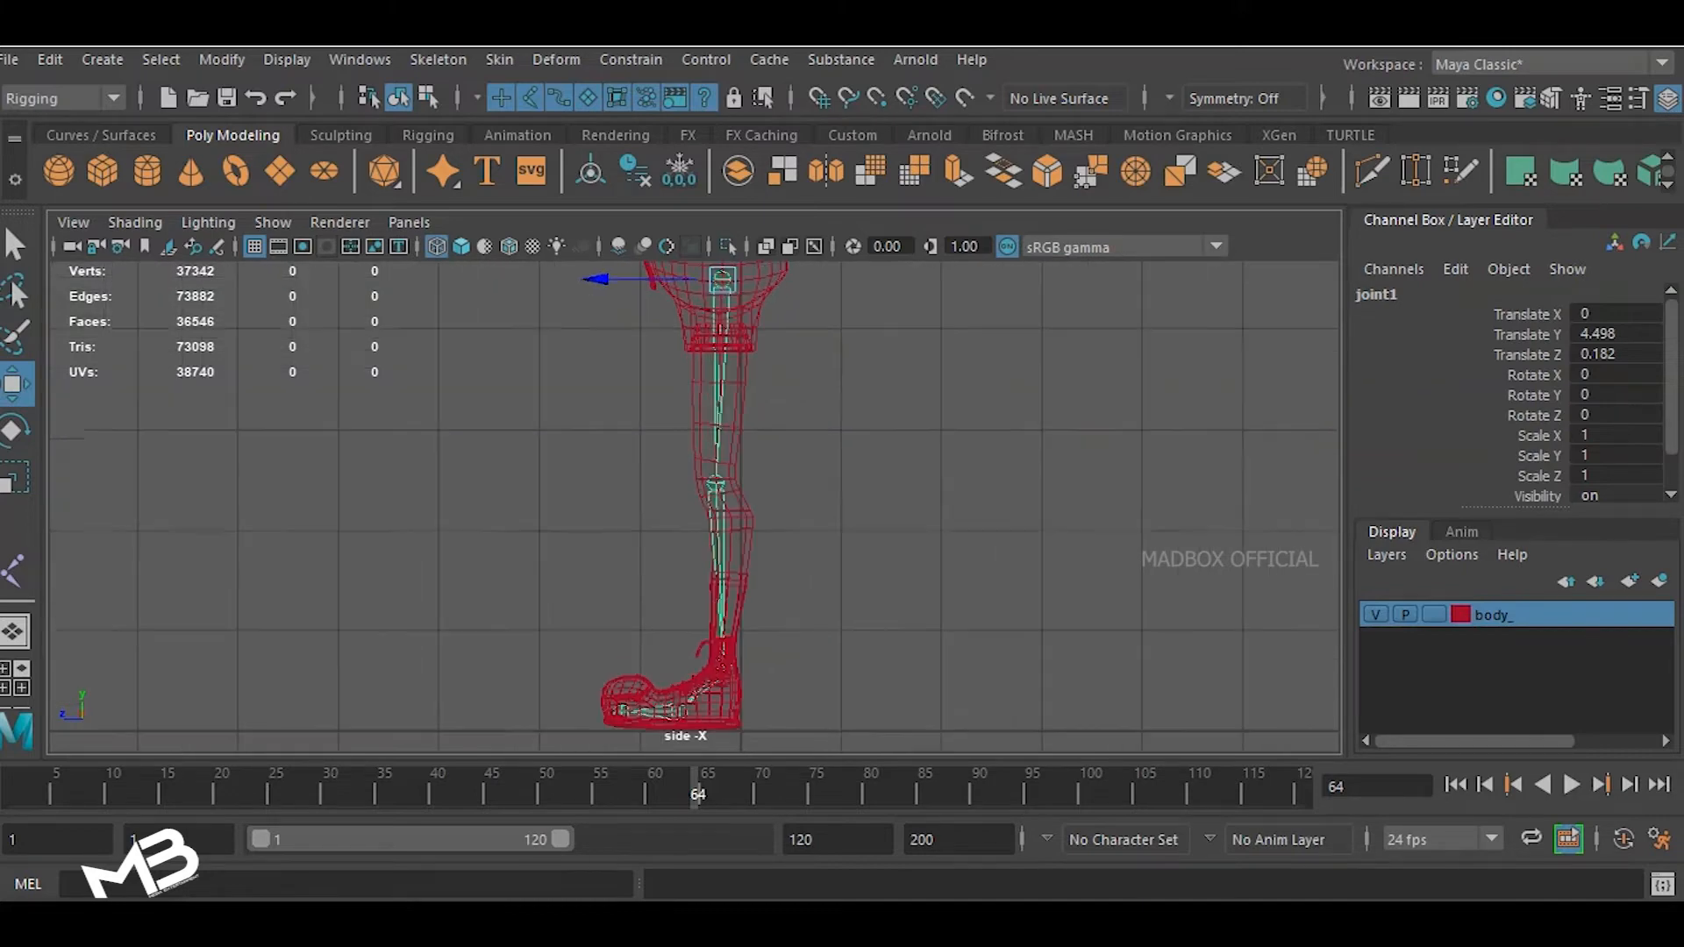
click(726, 473)
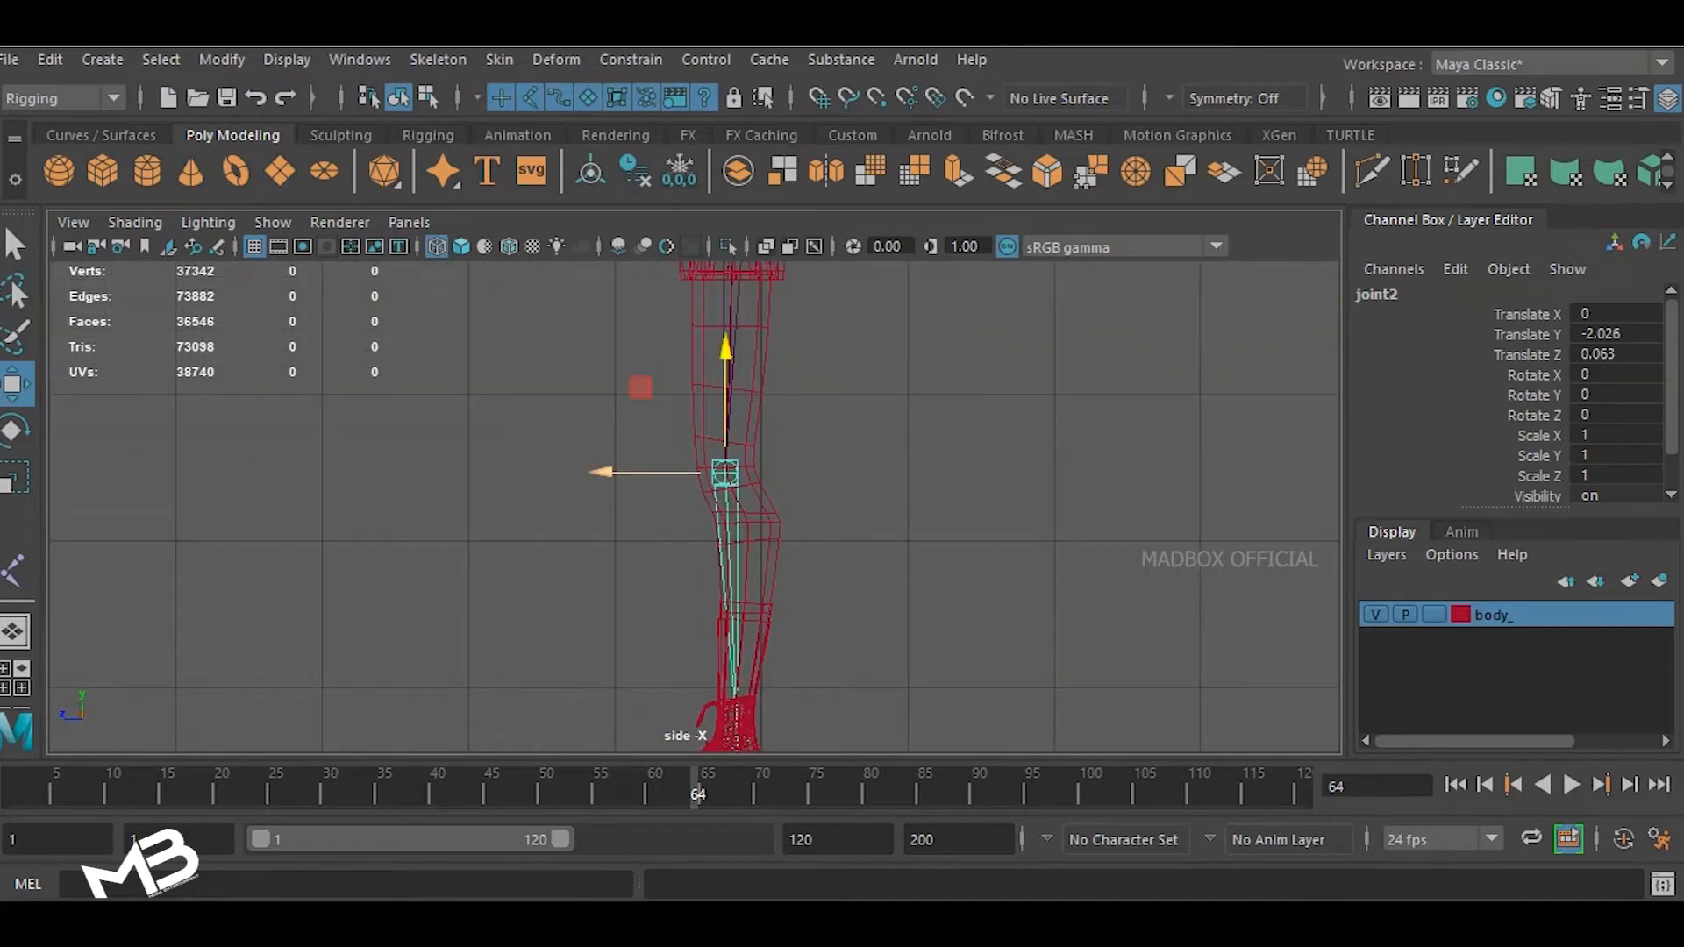
scroll(693, 507, down, 3)
mouse_move(614, 485)
mouse_down()
mouse_move(548, 485)
mouse_move(621, 485)
mouse_up()
key(ctrl+z)
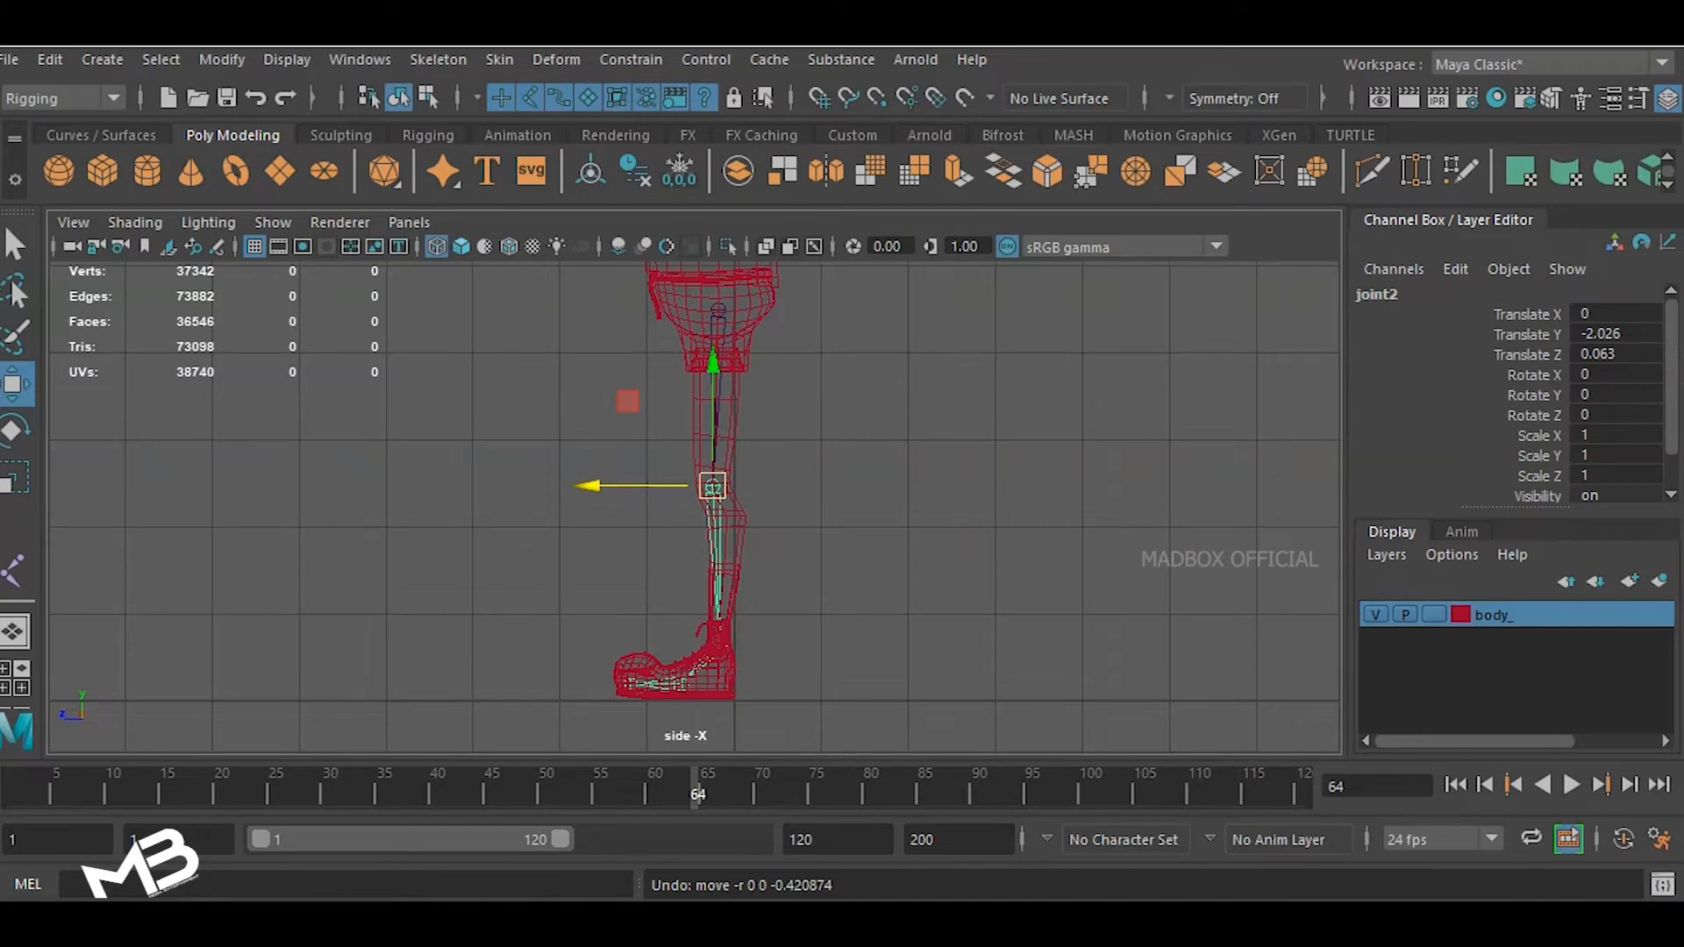
key(d)
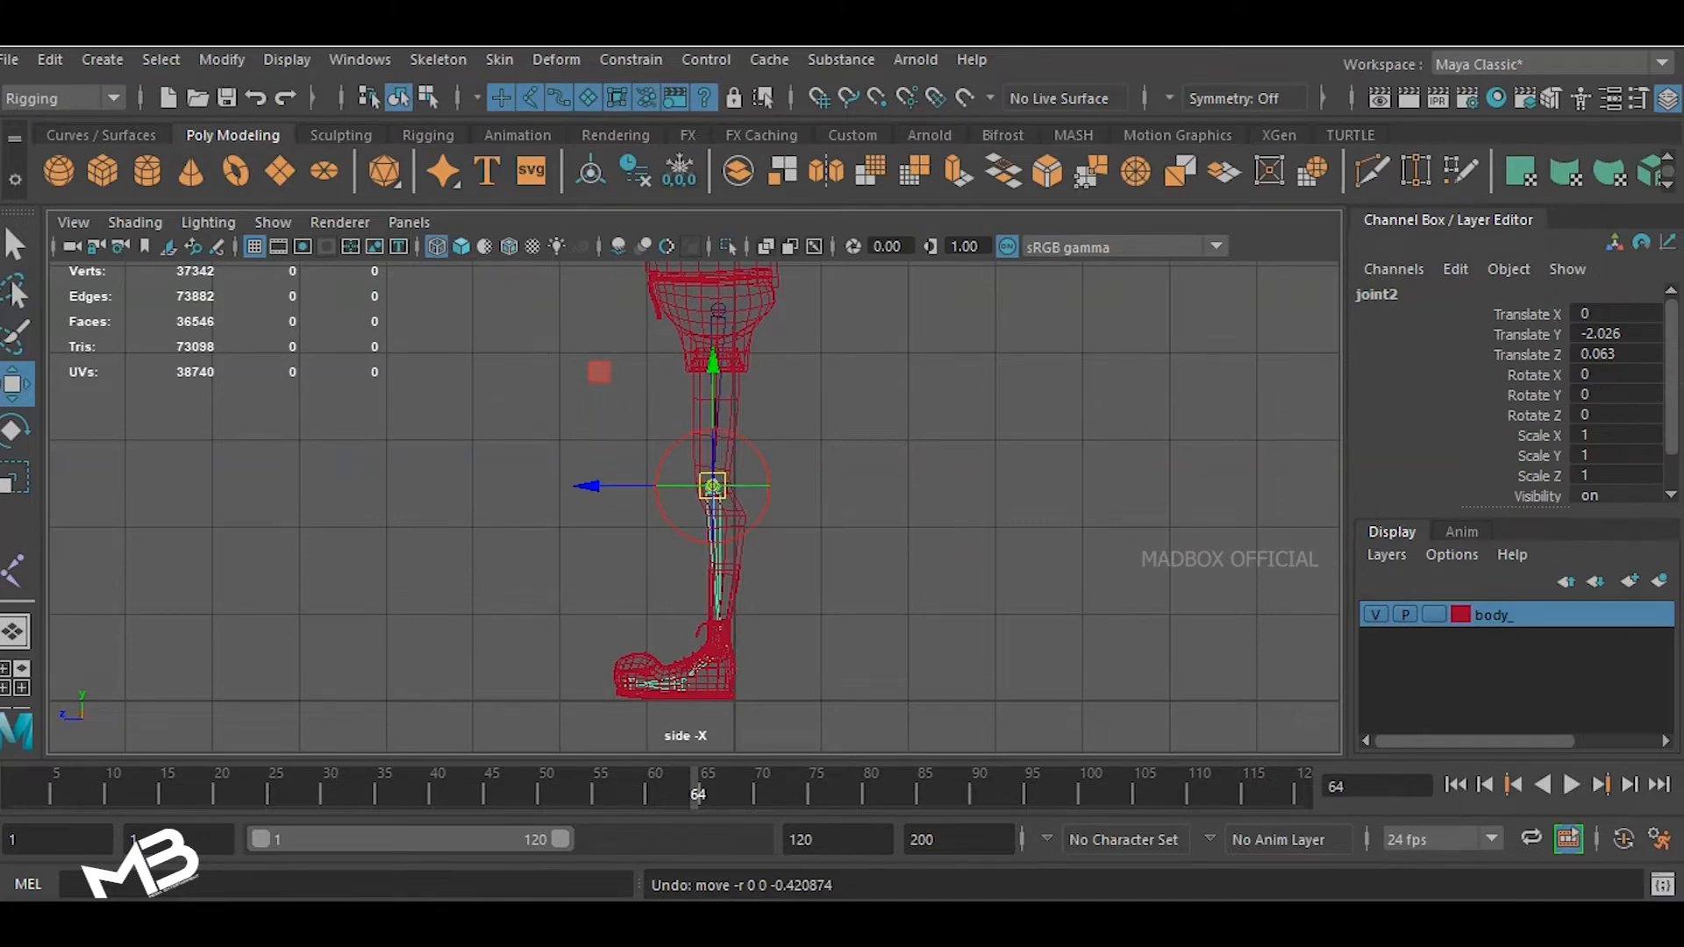
scroll(695, 507, up, 4)
key(d)
mouse_move(596, 476)
mouse_down()
mouse_move(548, 476)
mouse_move(639, 476)
mouse_move(576, 476)
mouse_up()
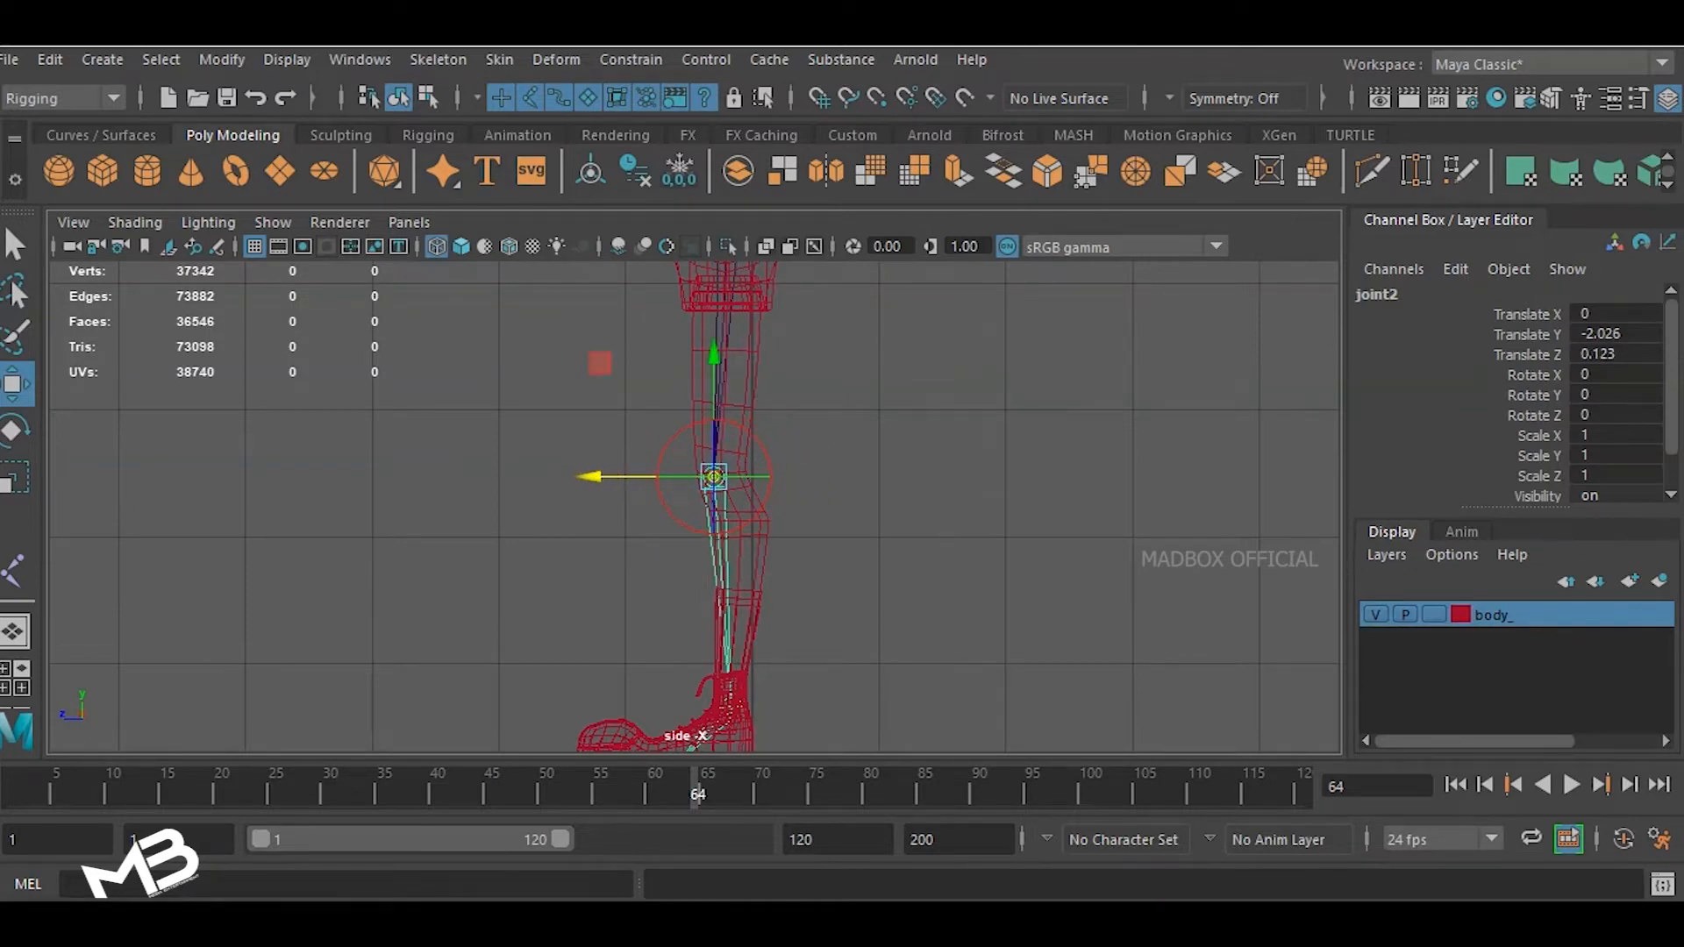
key(Down)
drag(607, 706, 611, 706)
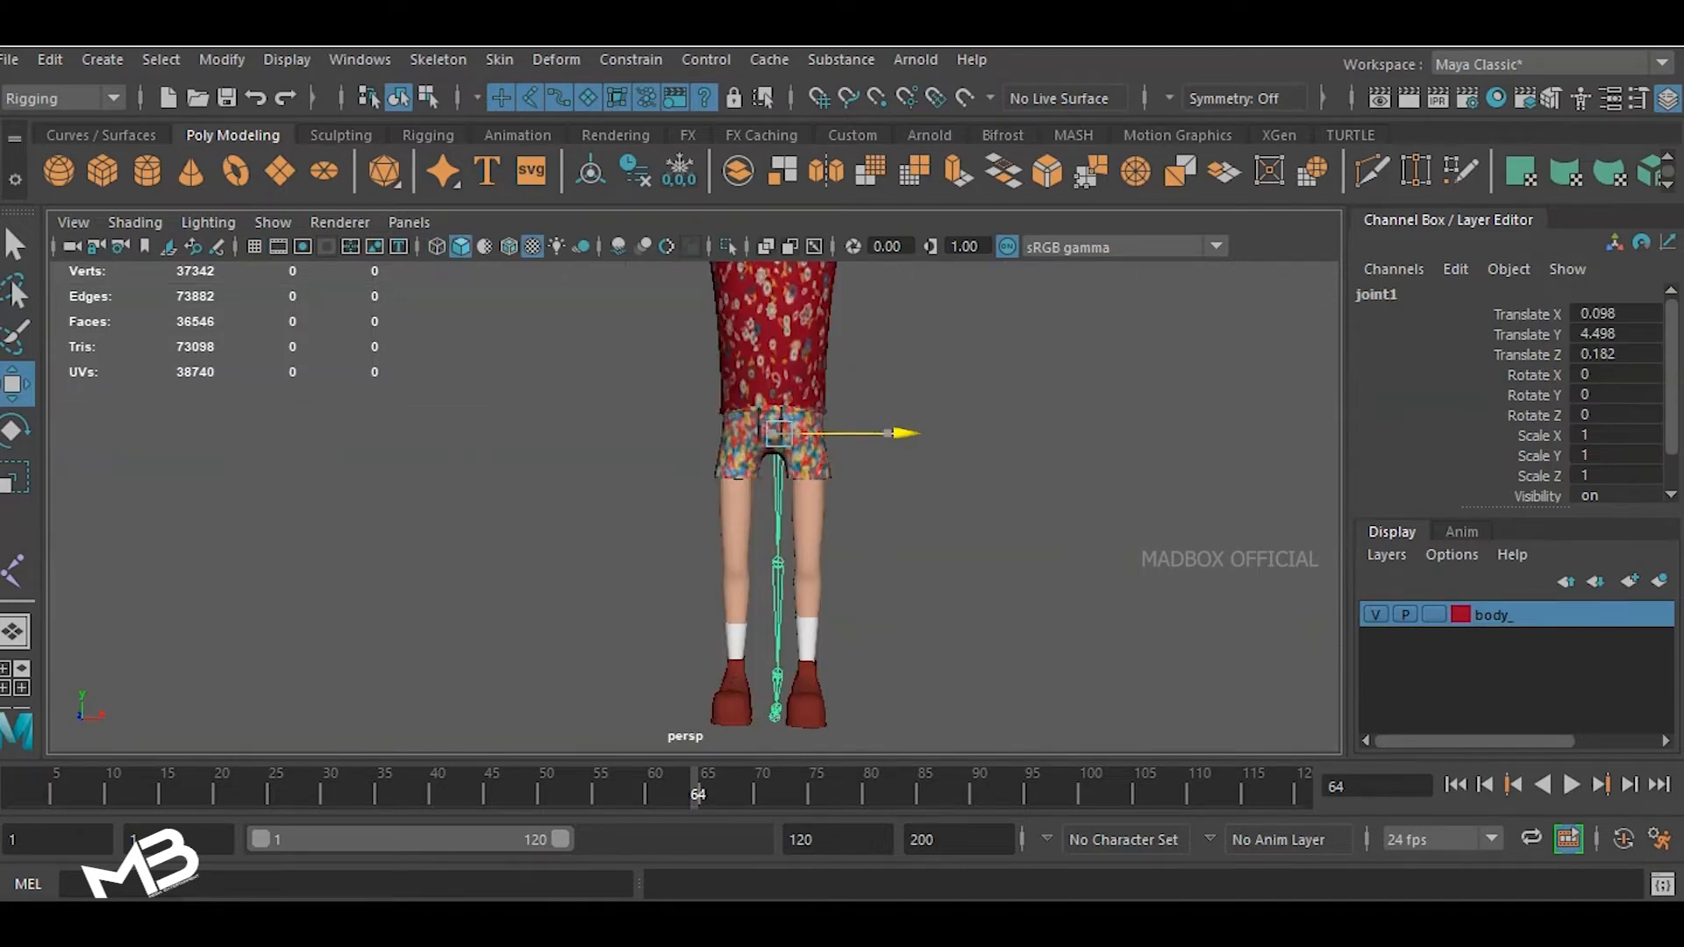
- Move the whole leg chain sideways into the character's left leg, at Translate X about 0.57, and turn on X-ray display for joints
drag(905, 433, 937, 433)
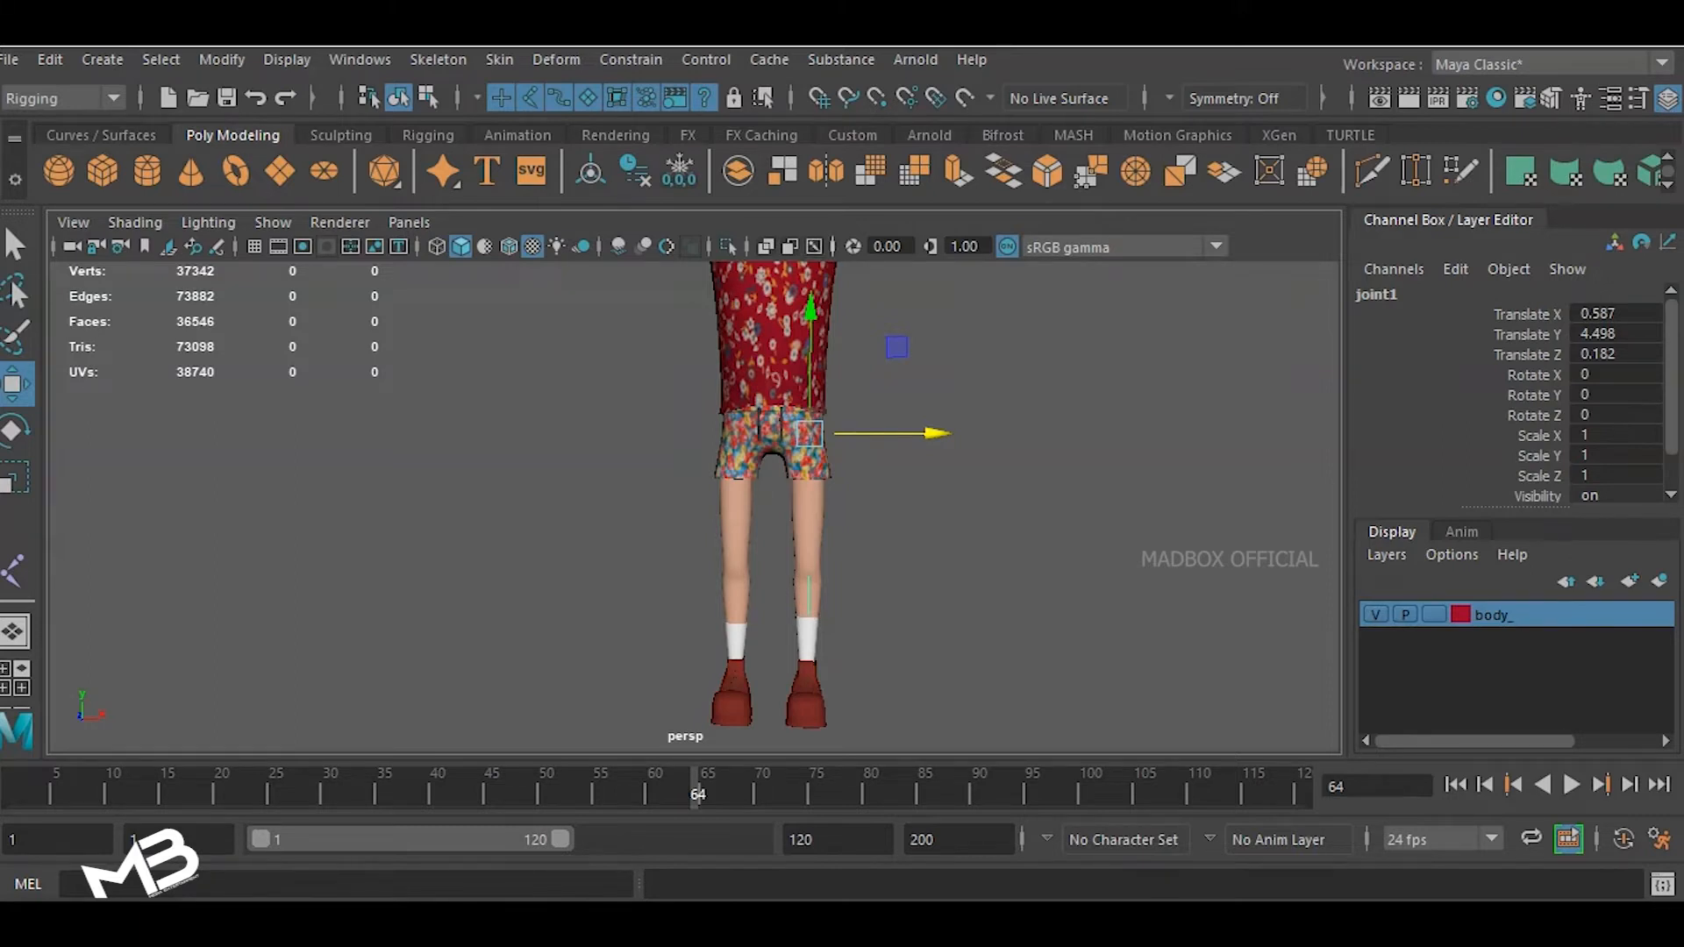
click(814, 246)
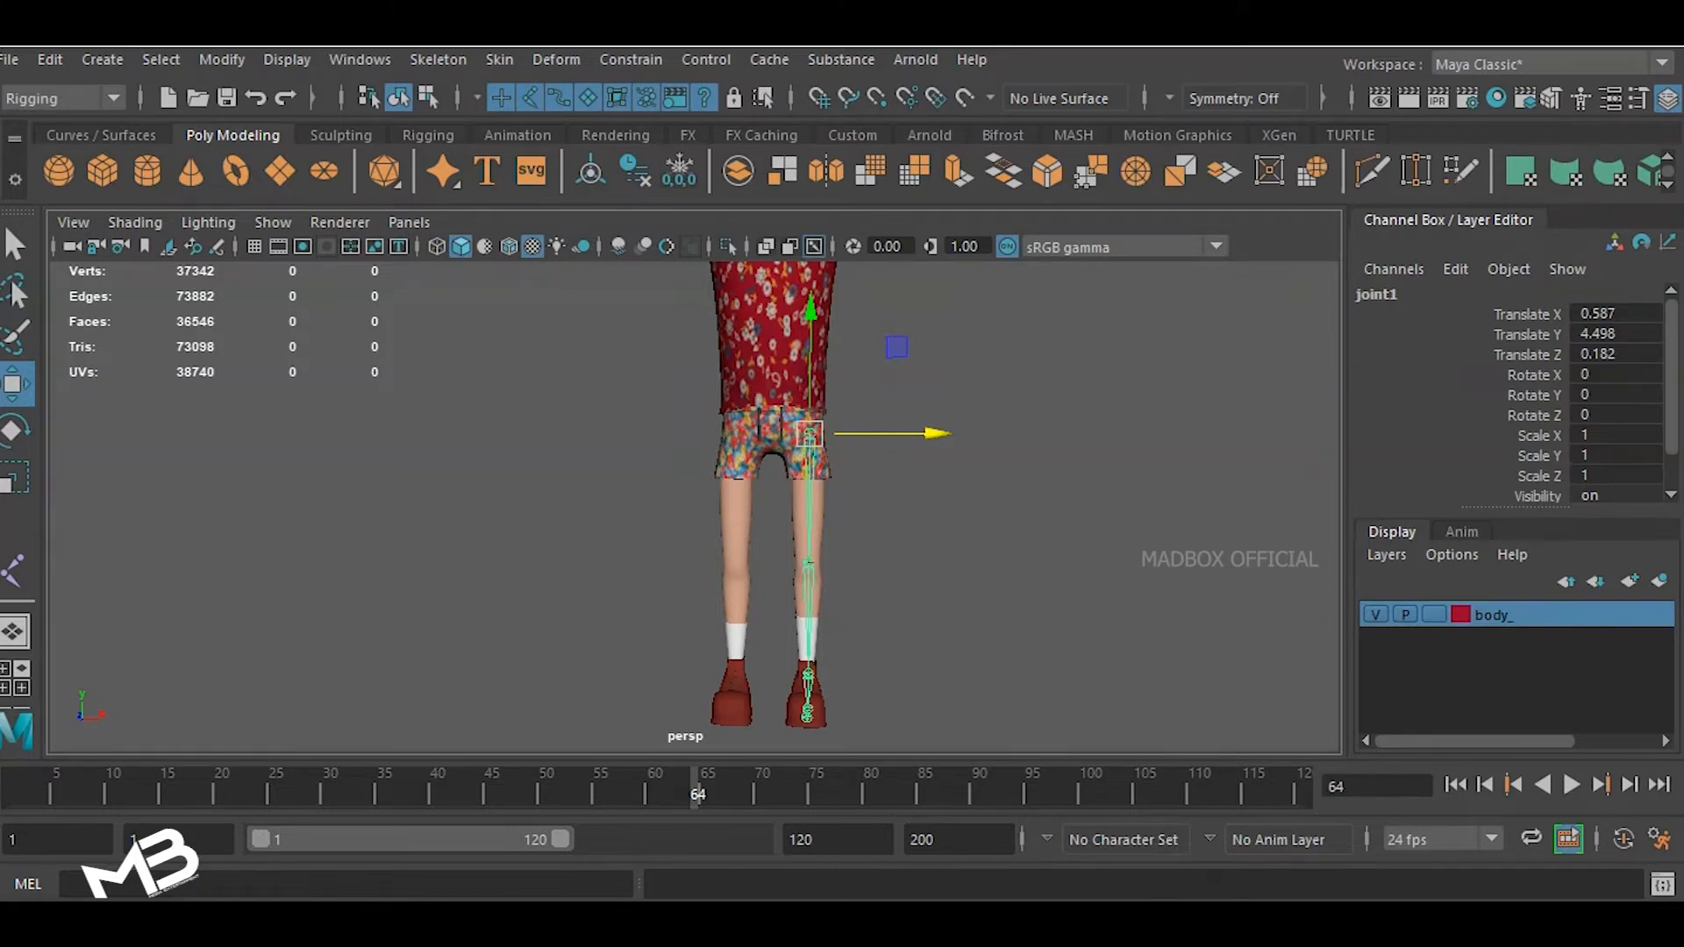
click(897, 347)
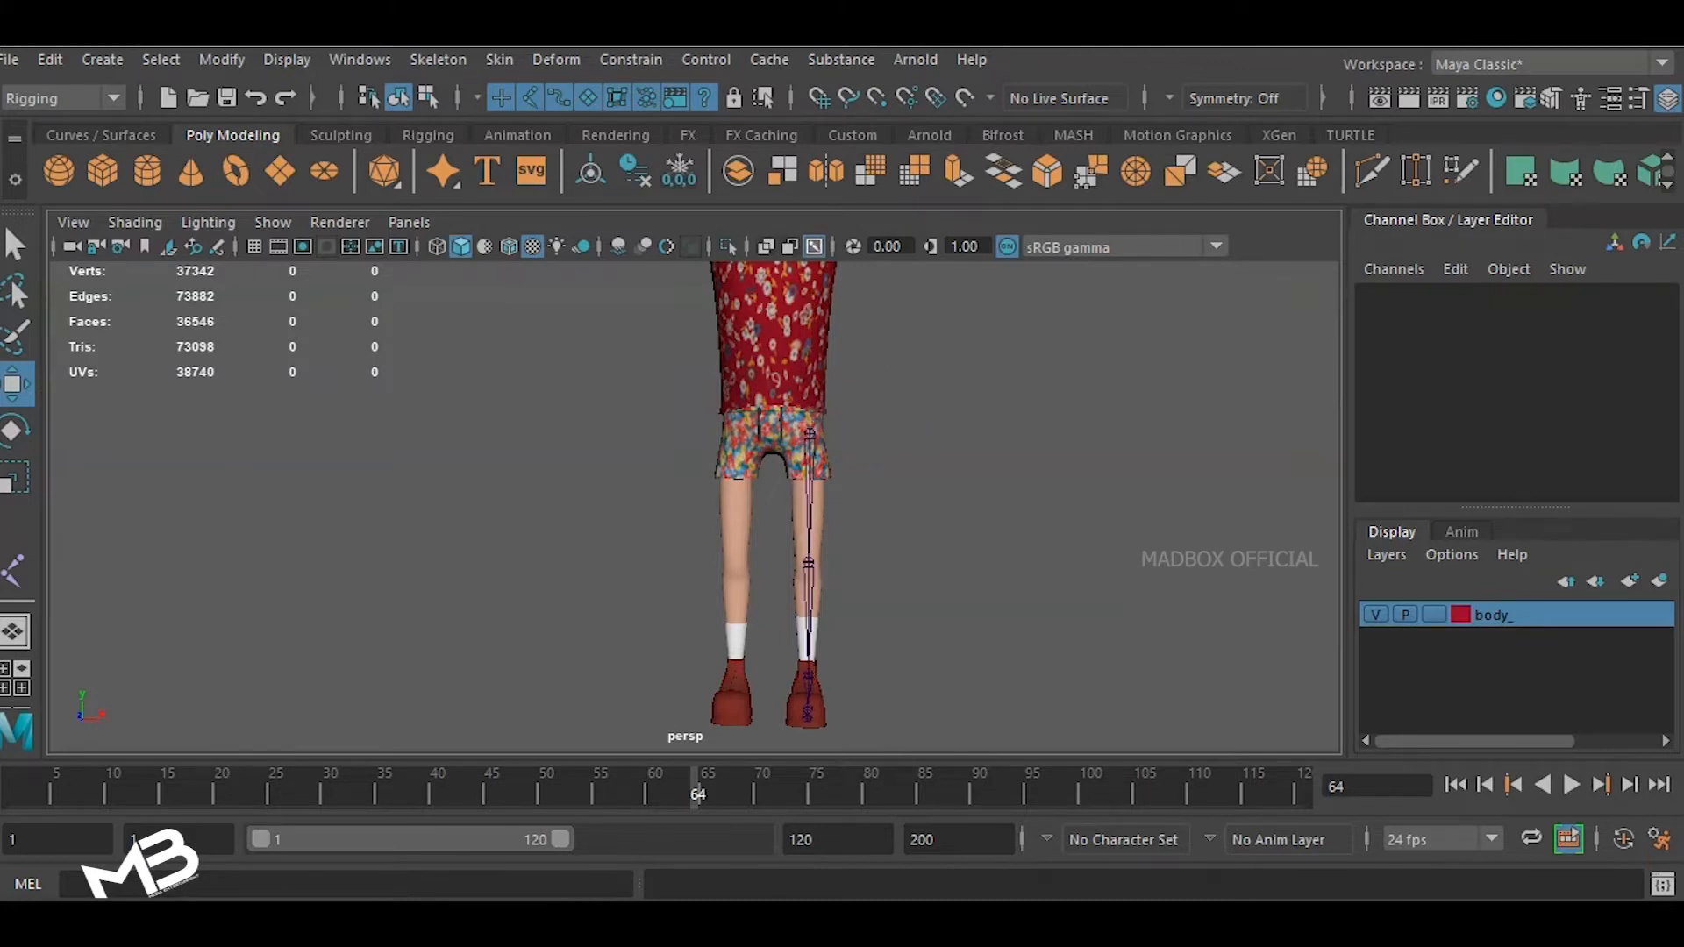
mouse_move(896, 368)
alt+mouse_down()
mouse_move(675, 377)
mouse_move(867, 379)
alt+mouse_up()
scroll(867, 378, up, 5)
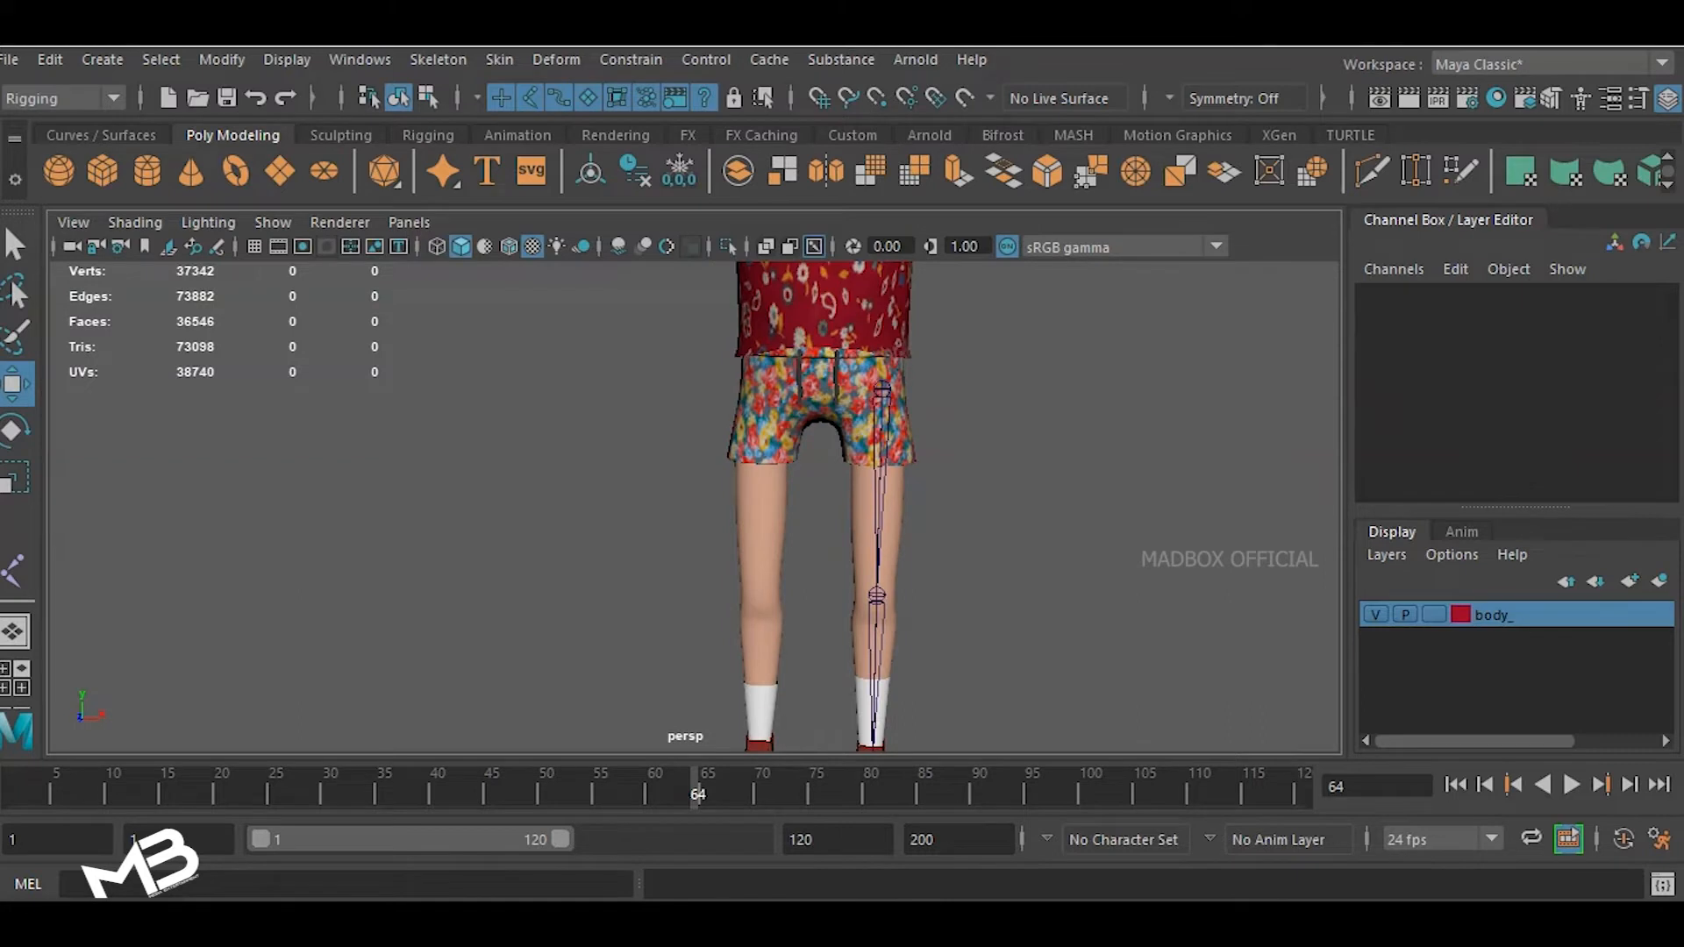
click(881, 390)
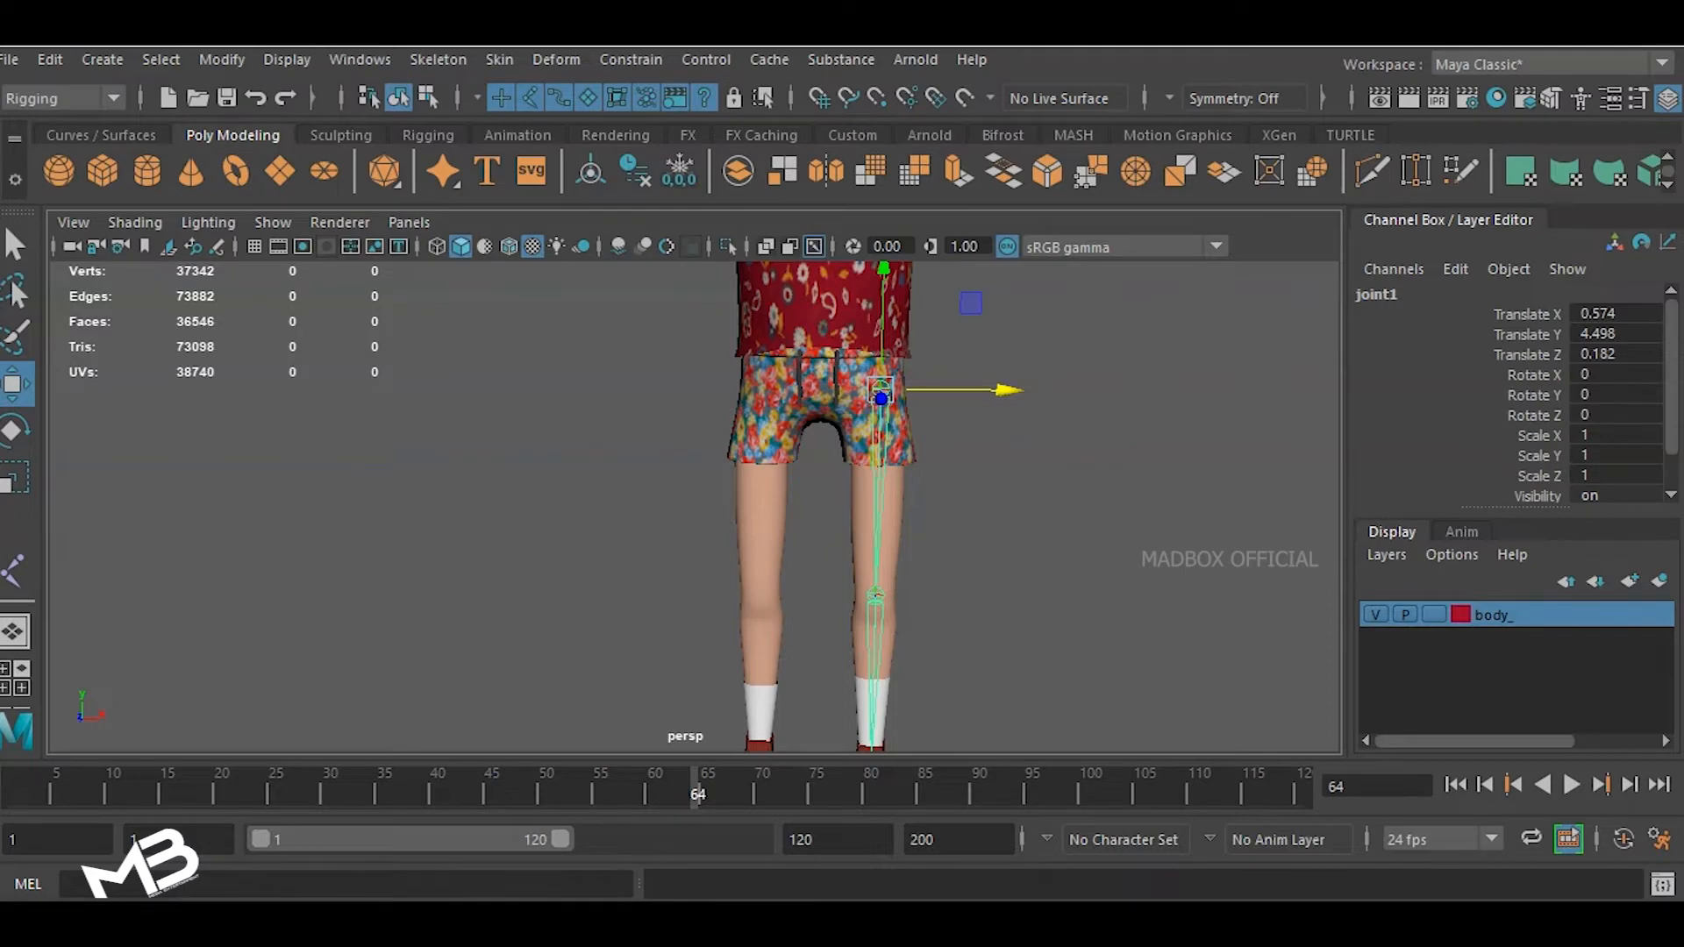
- Open the Outliner with the full joint hierarchy expanded and rename the root joint hip_1
key(alt+Tab)
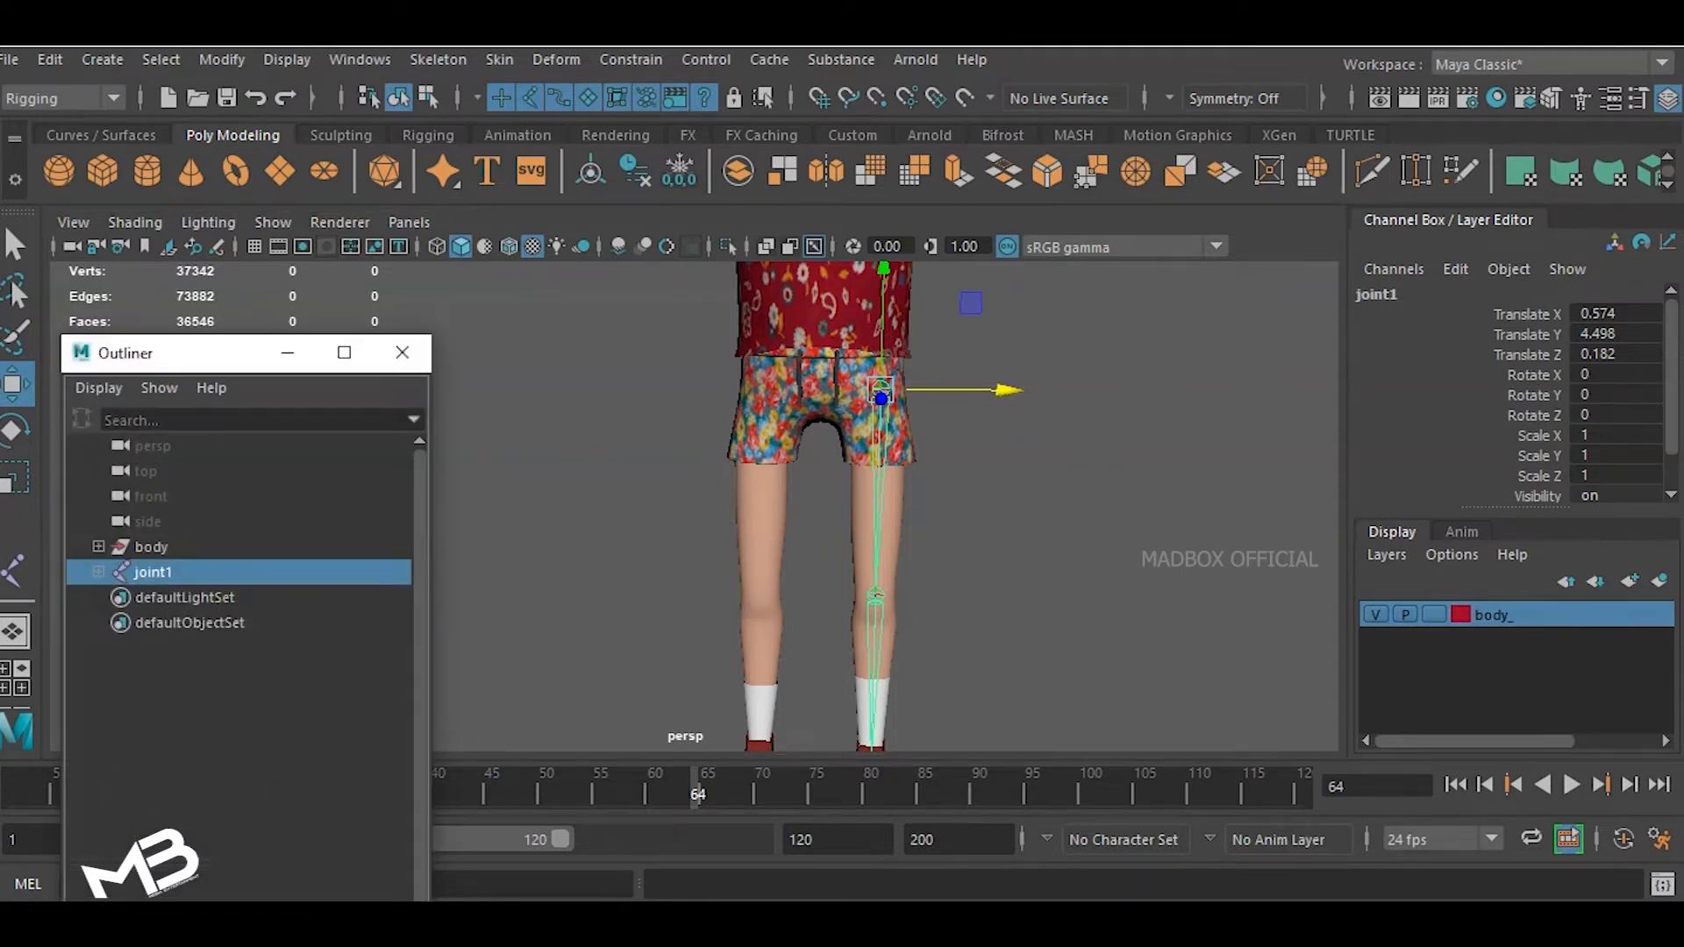
drag(152, 353, 138, 146)
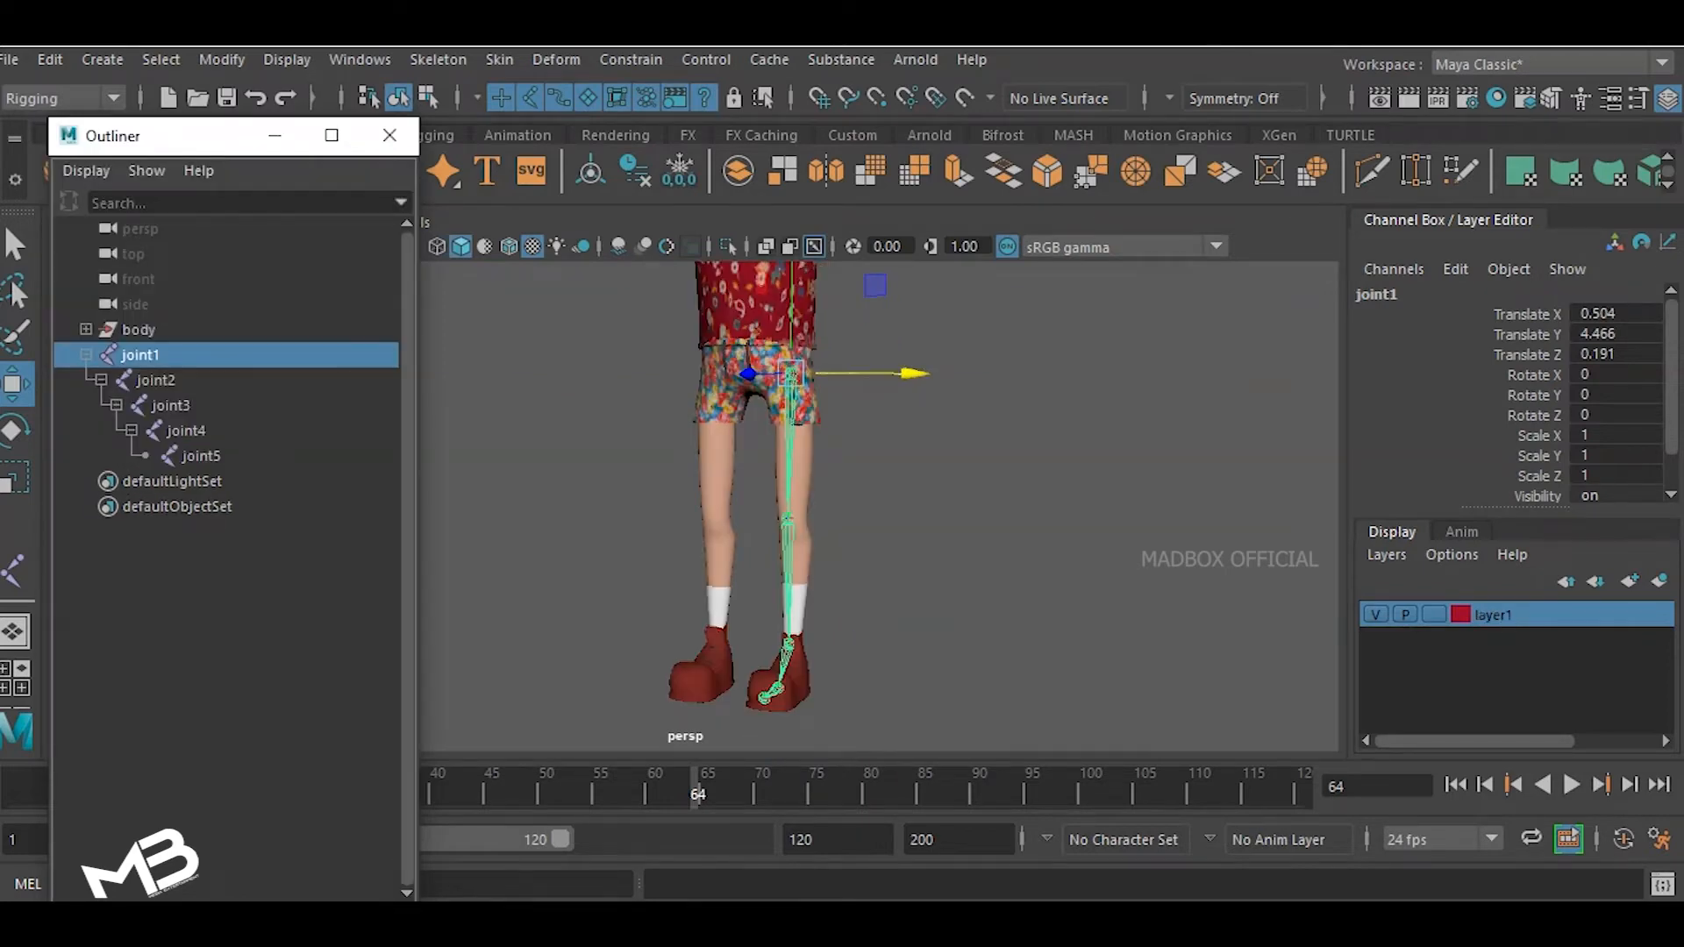
scroll(692, 703, up, 3)
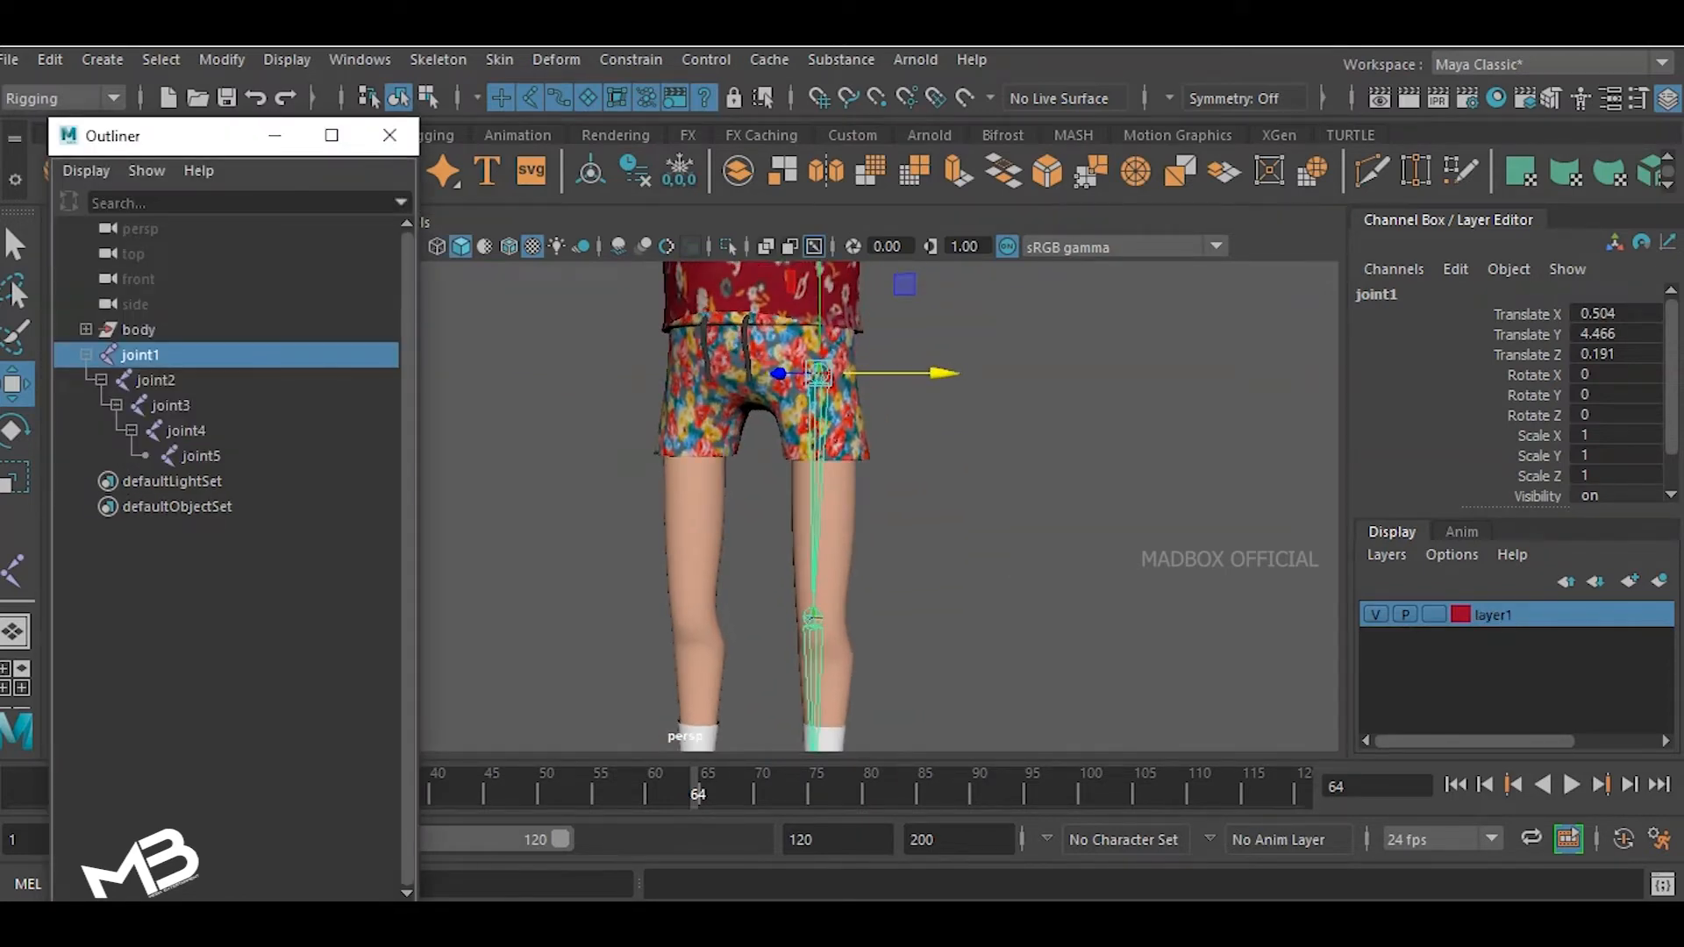
double_click(141, 355)
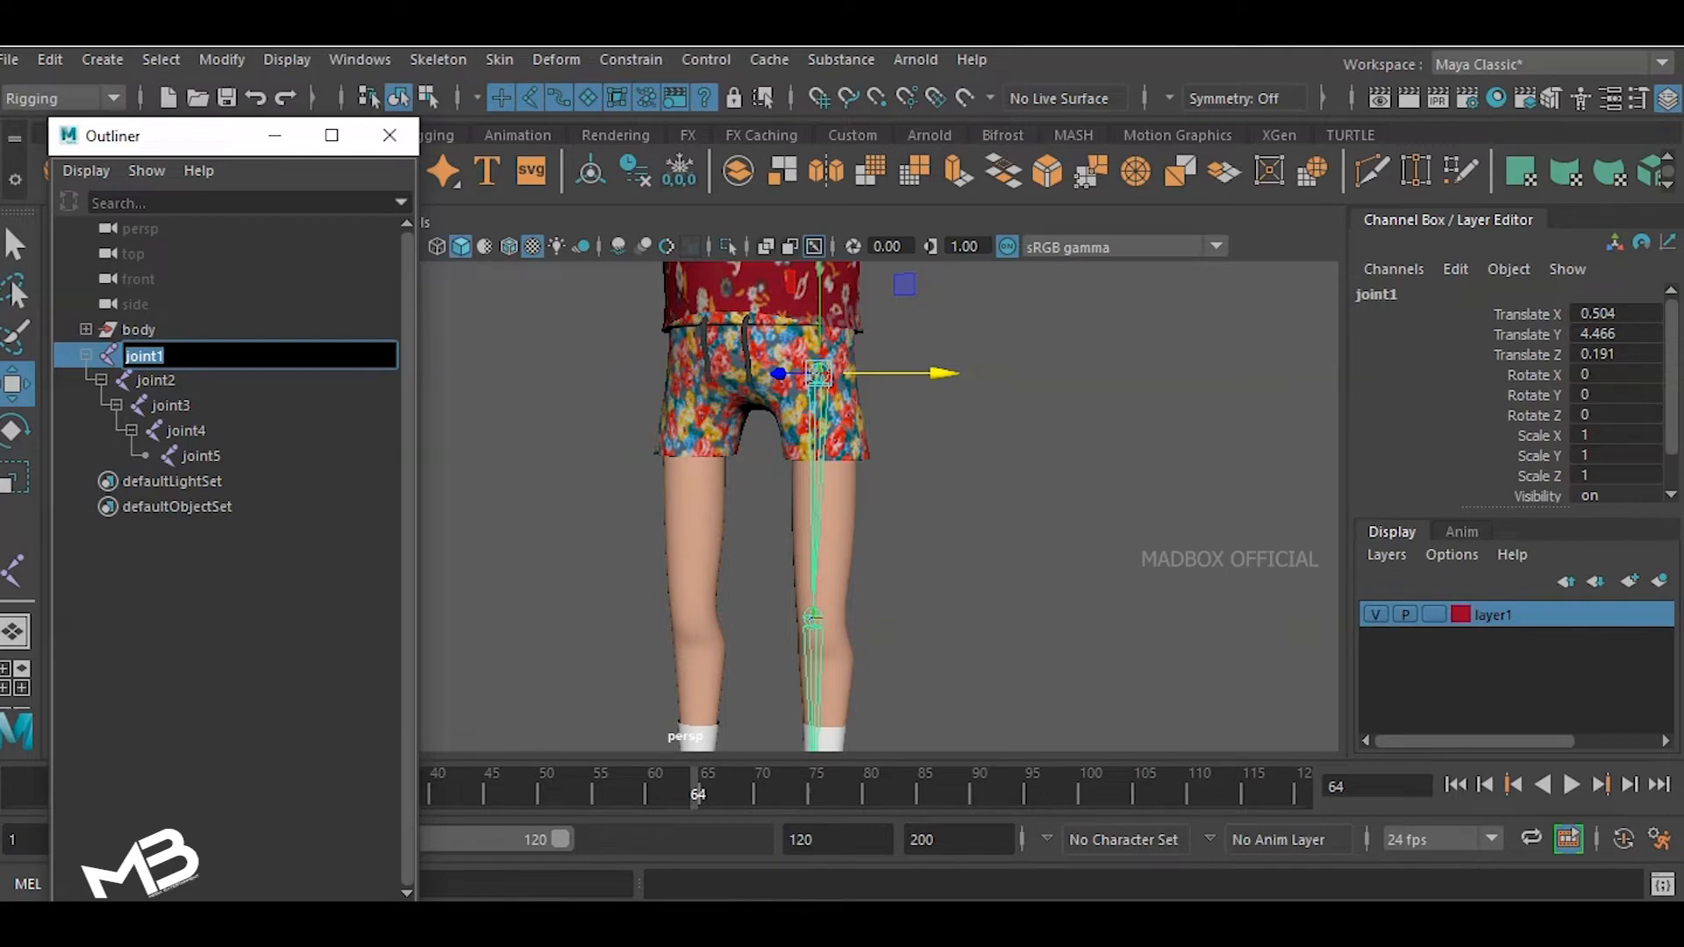
text(hip_1)
key(Return)
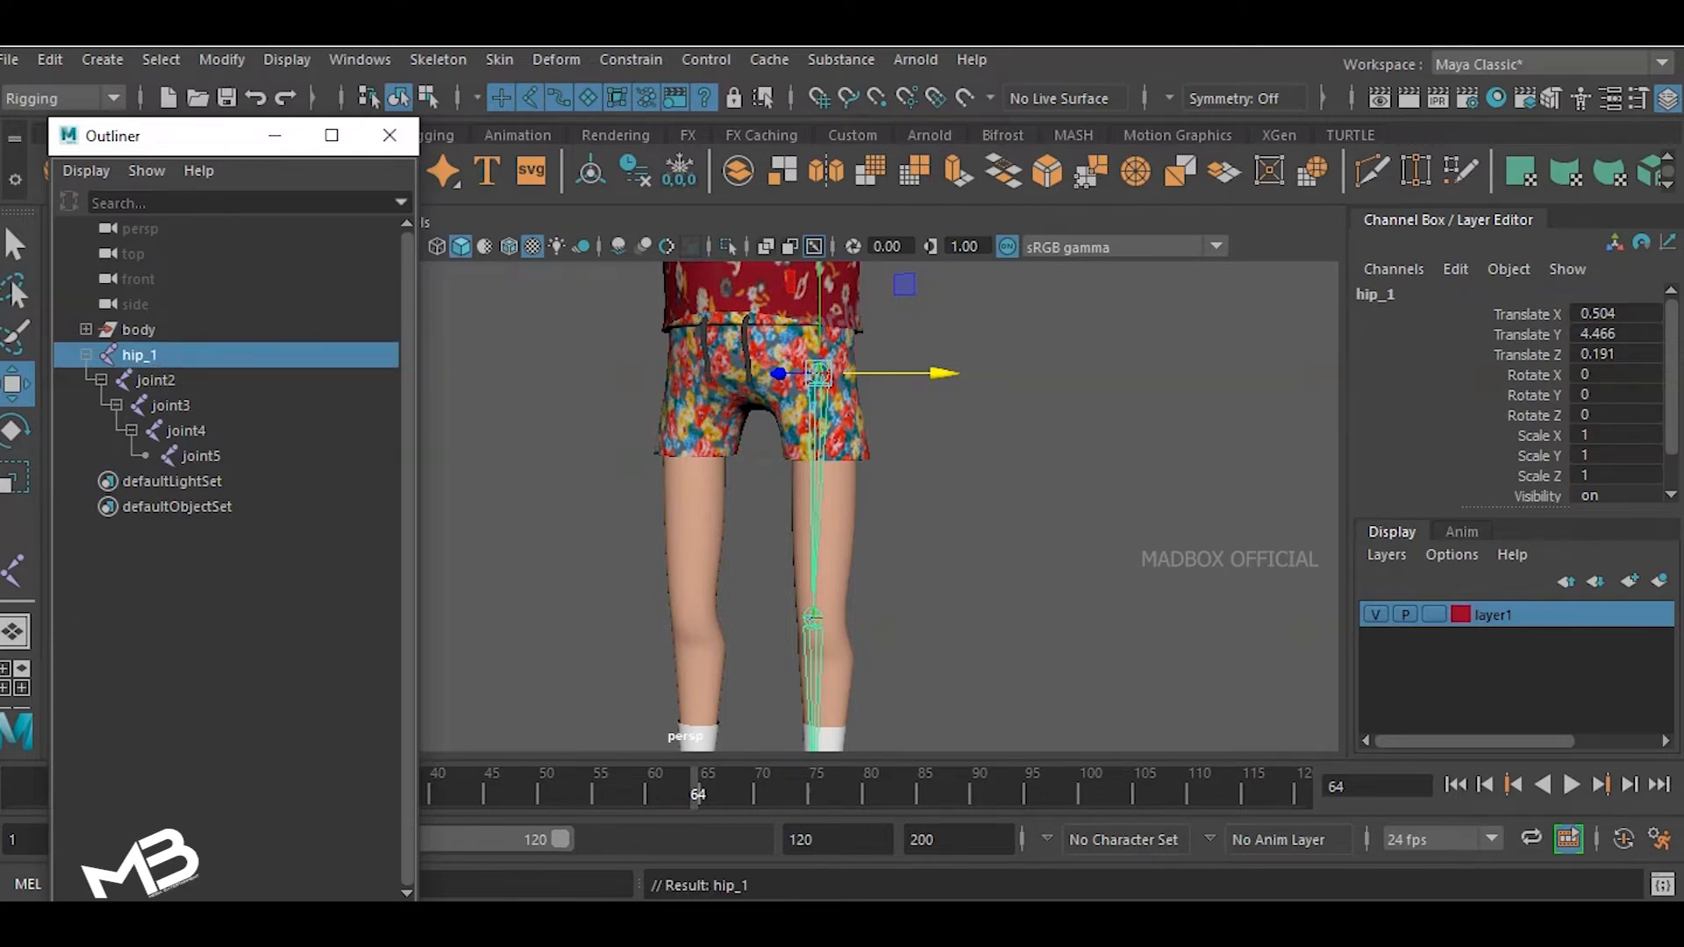
- Rename the second joint in the leg chain knee and the third joint ankle
double_click(157, 381)
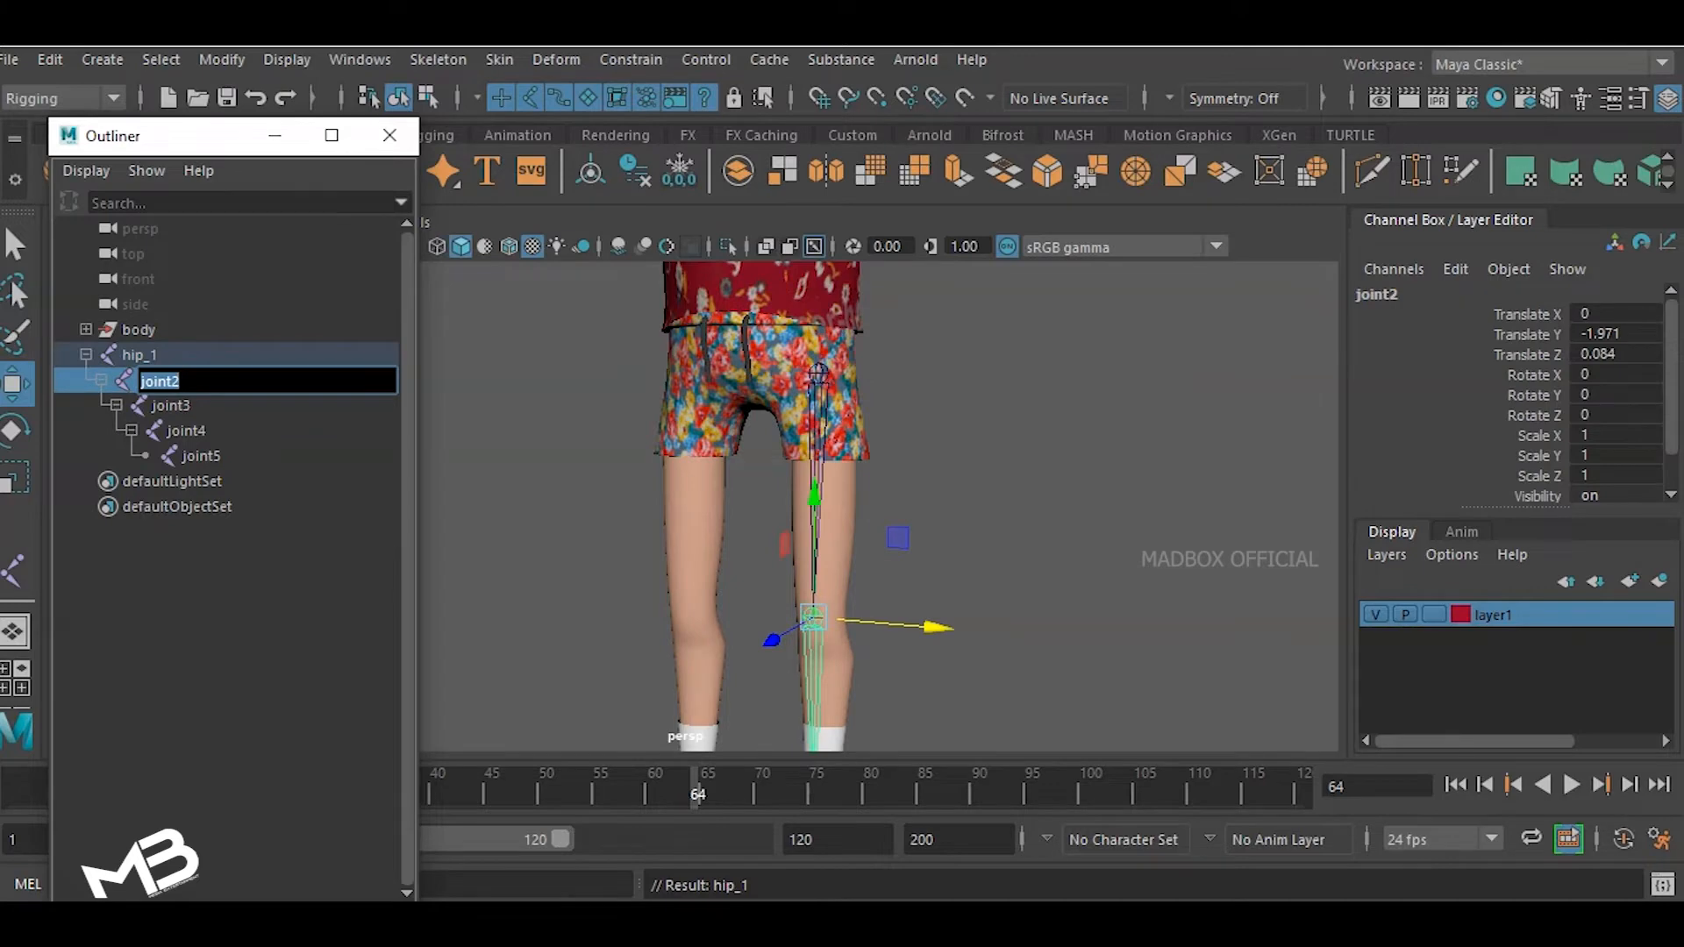
text(knee)
key(Return)
double_click(171, 406)
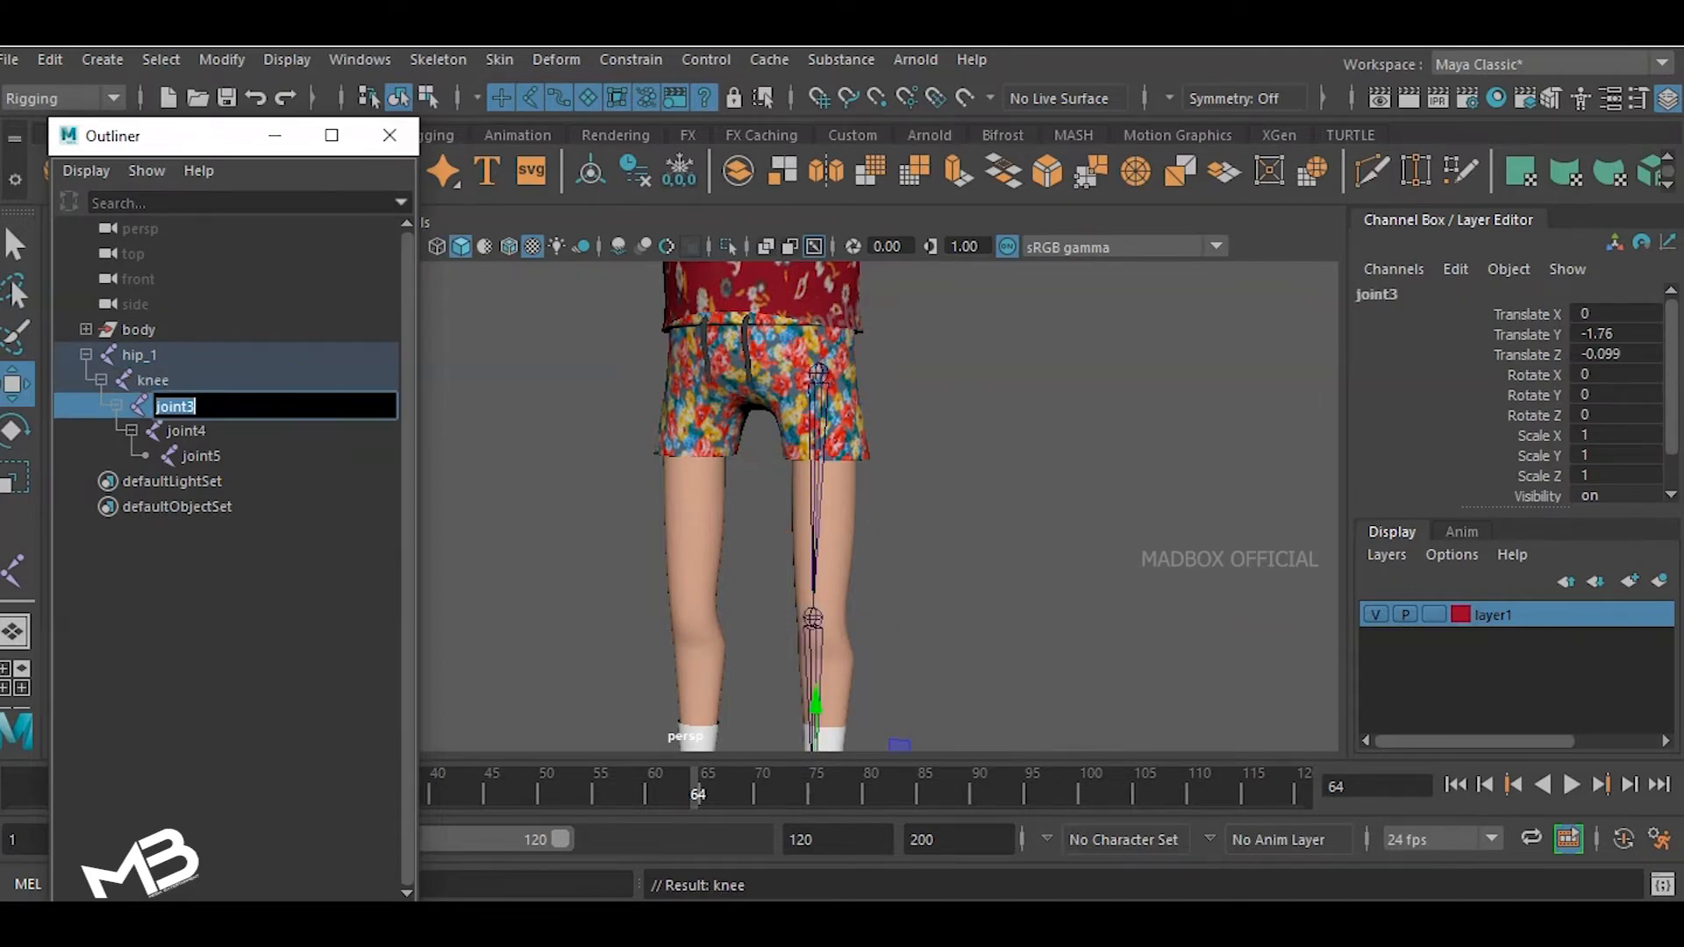
alt+middle_drag(692, 703, 714, 480)
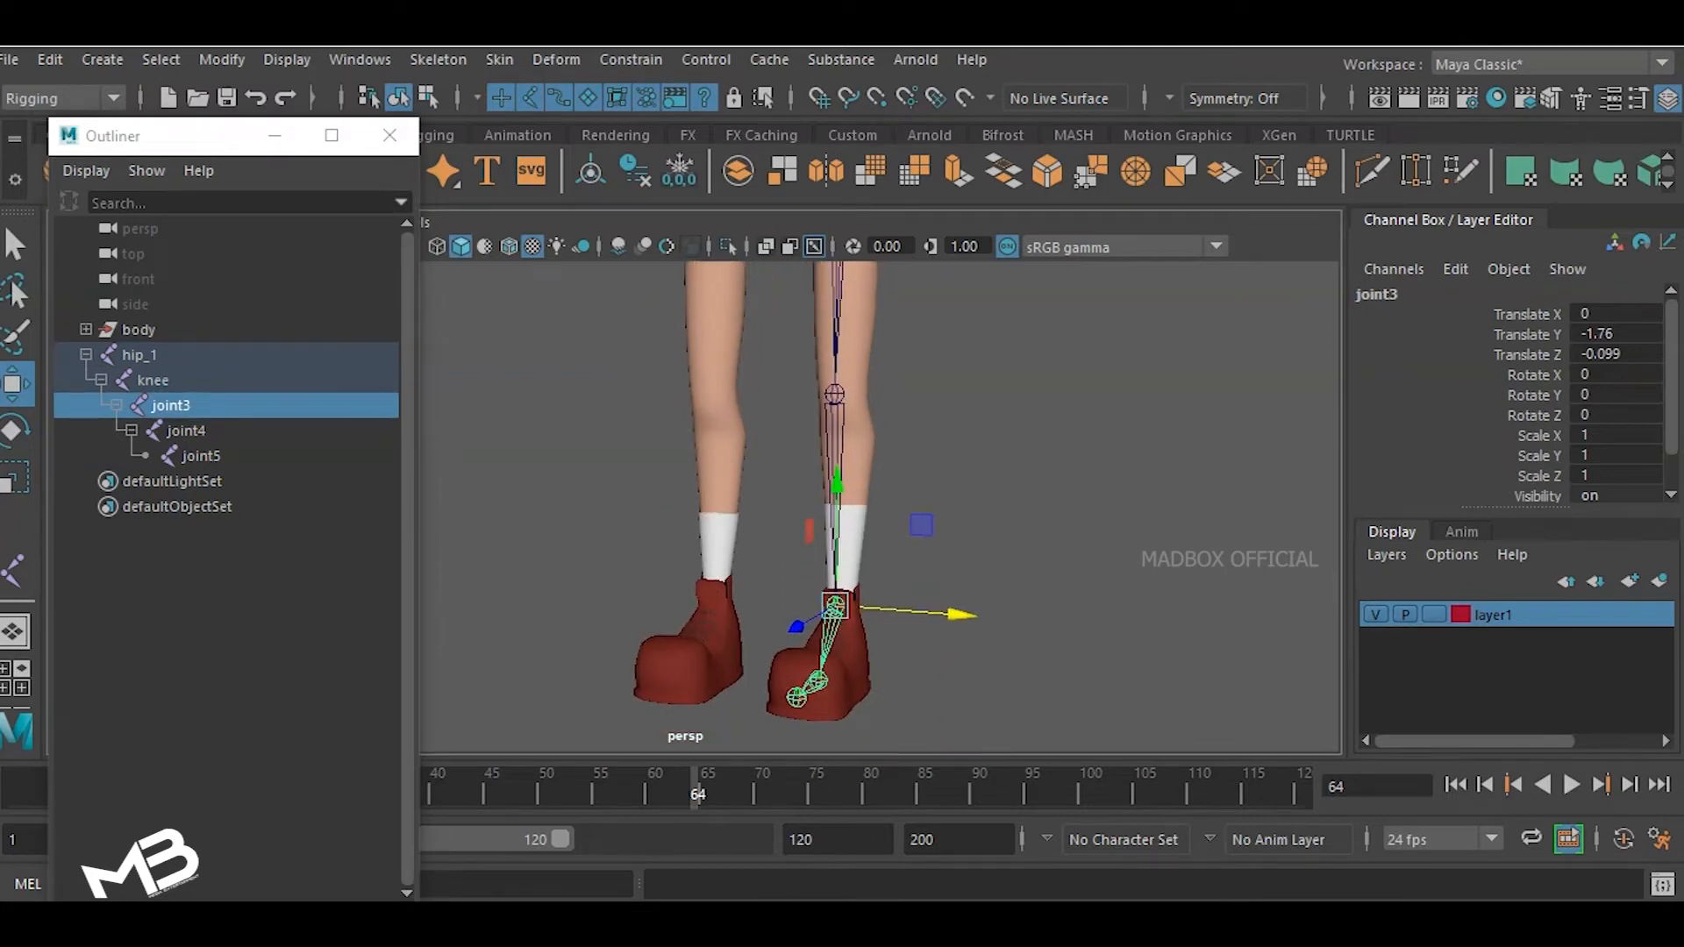
double_click(171, 405)
text(ankle)
key(Return)
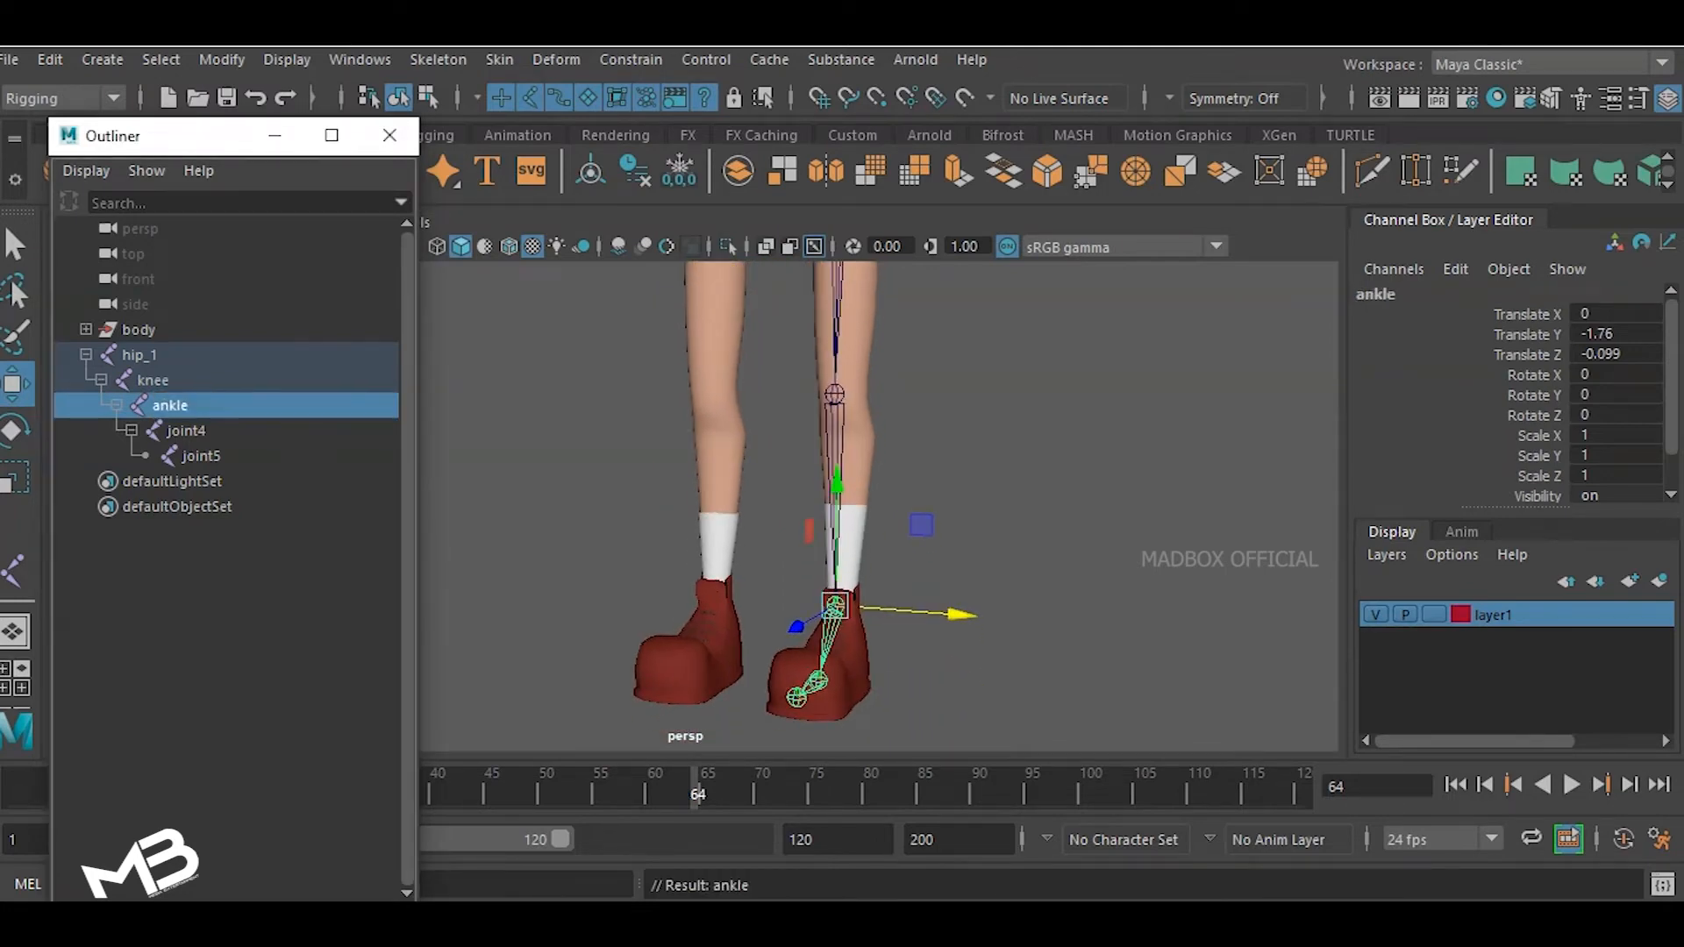
- Rename the last two joints of the leg chain ball and toe
double_click(186, 431)
text(ball)
key(Return)
double_click(200, 456)
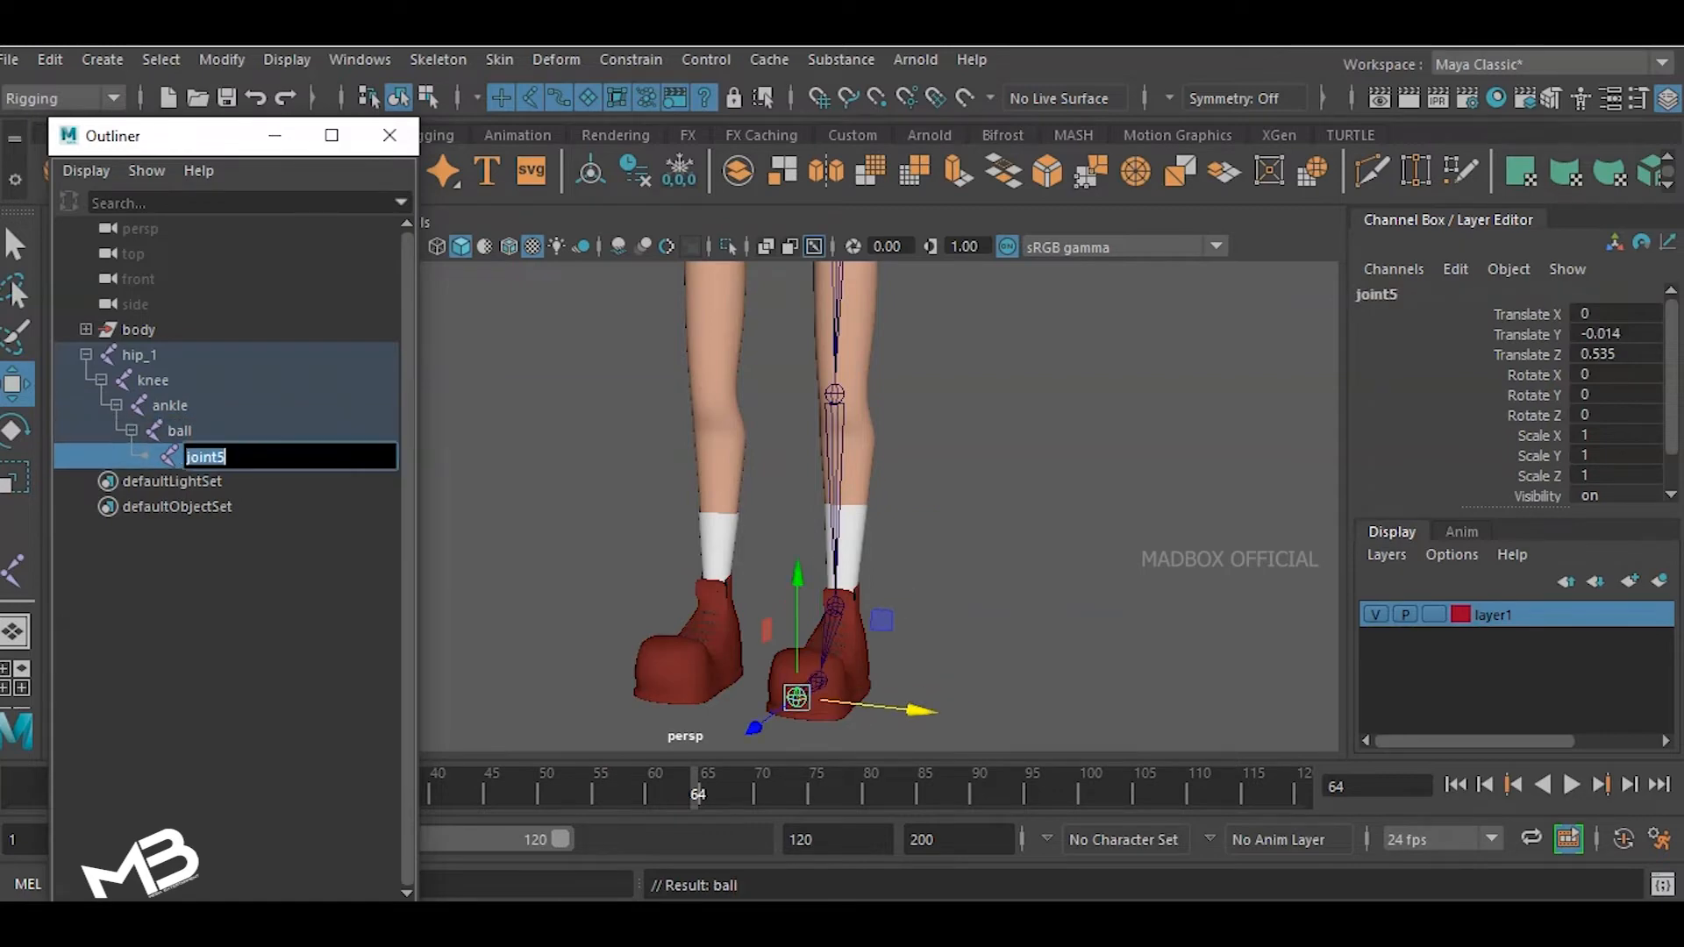
text(toe)
key(Return)
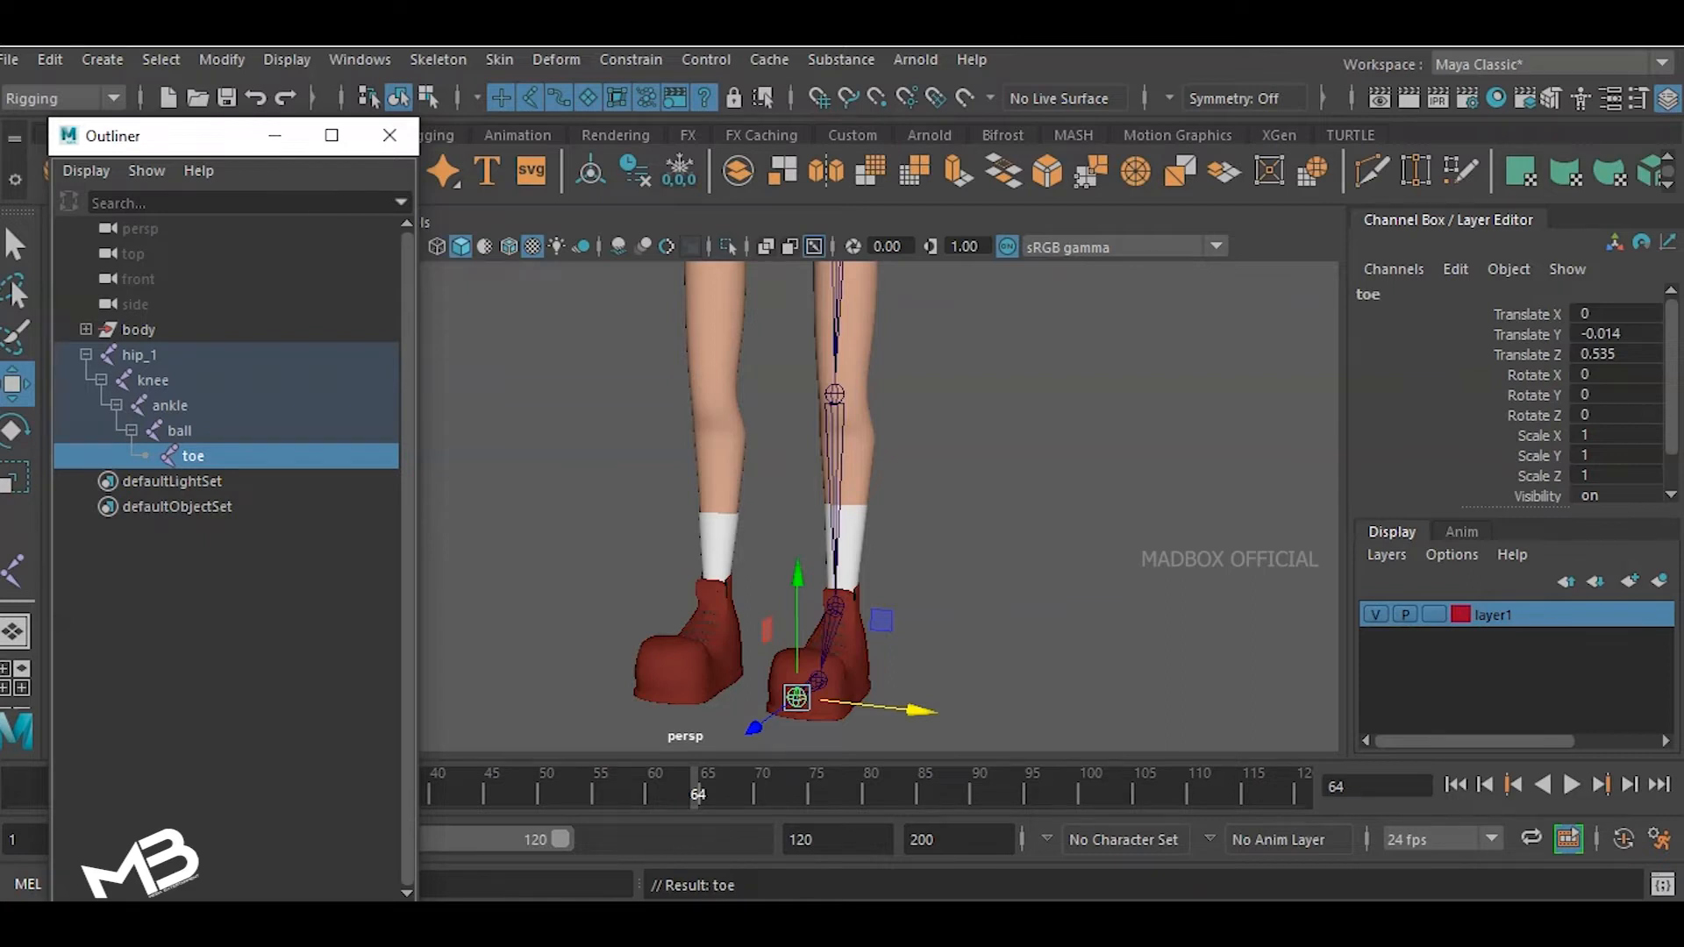
- Give every joint in the leg chain the _L suffix: hip_L, knee_L, ankle_L, ball_L and toe_L
double_click(141, 355)
click(163, 356)
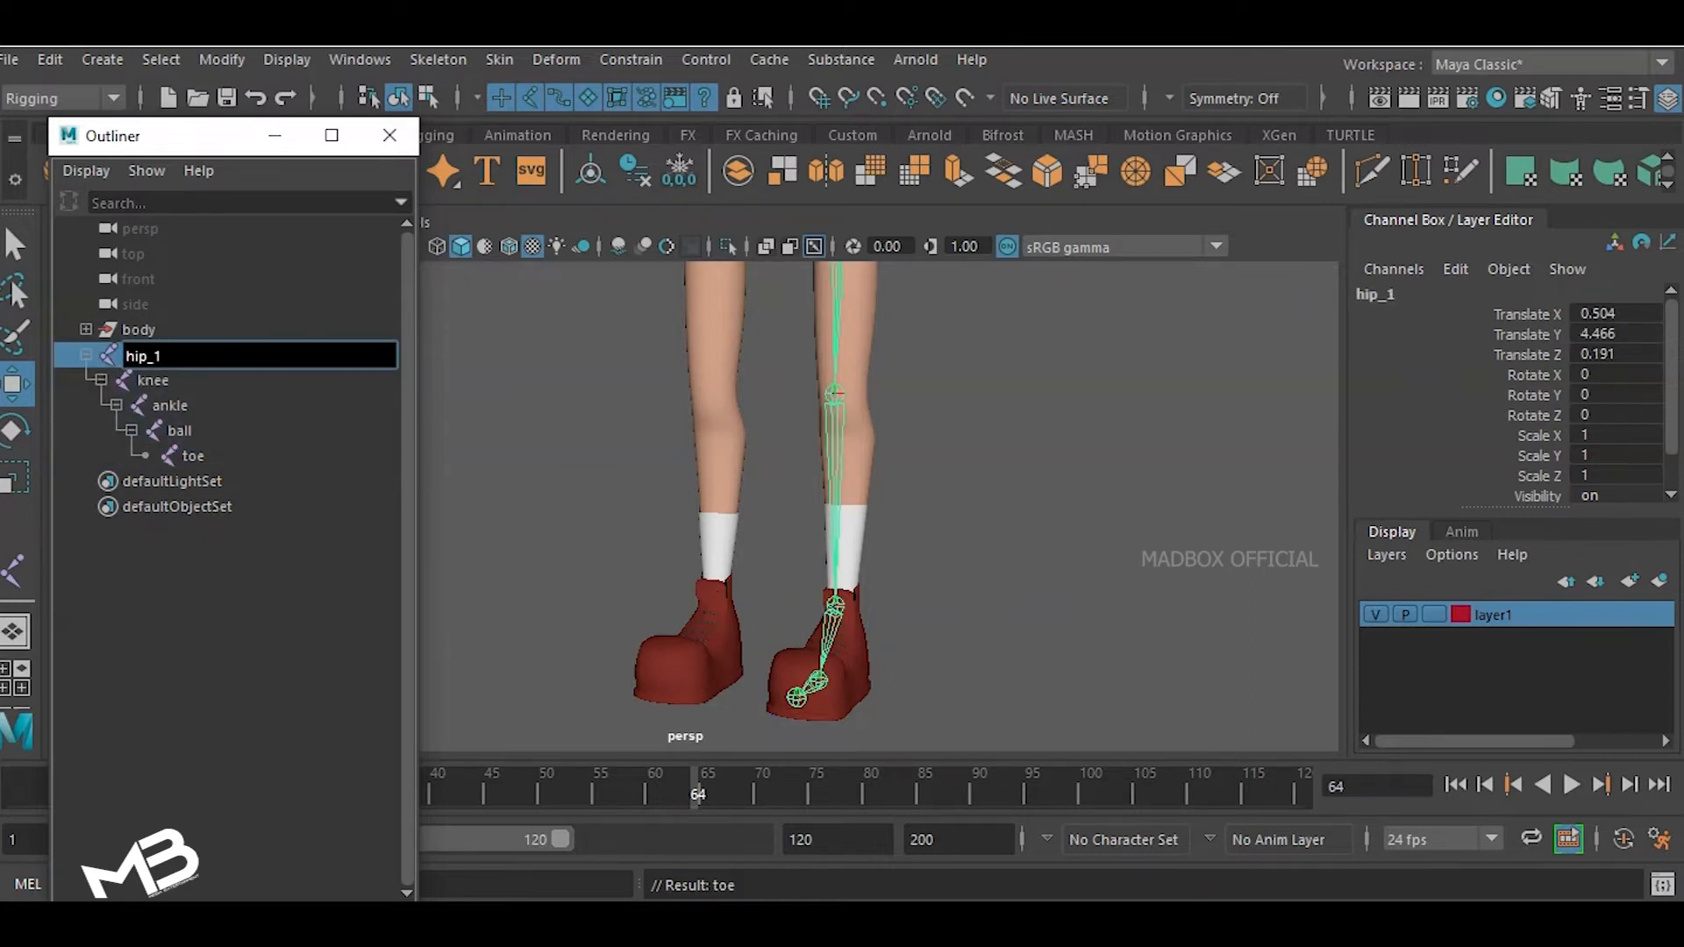
key(BackSpace)
text(L)
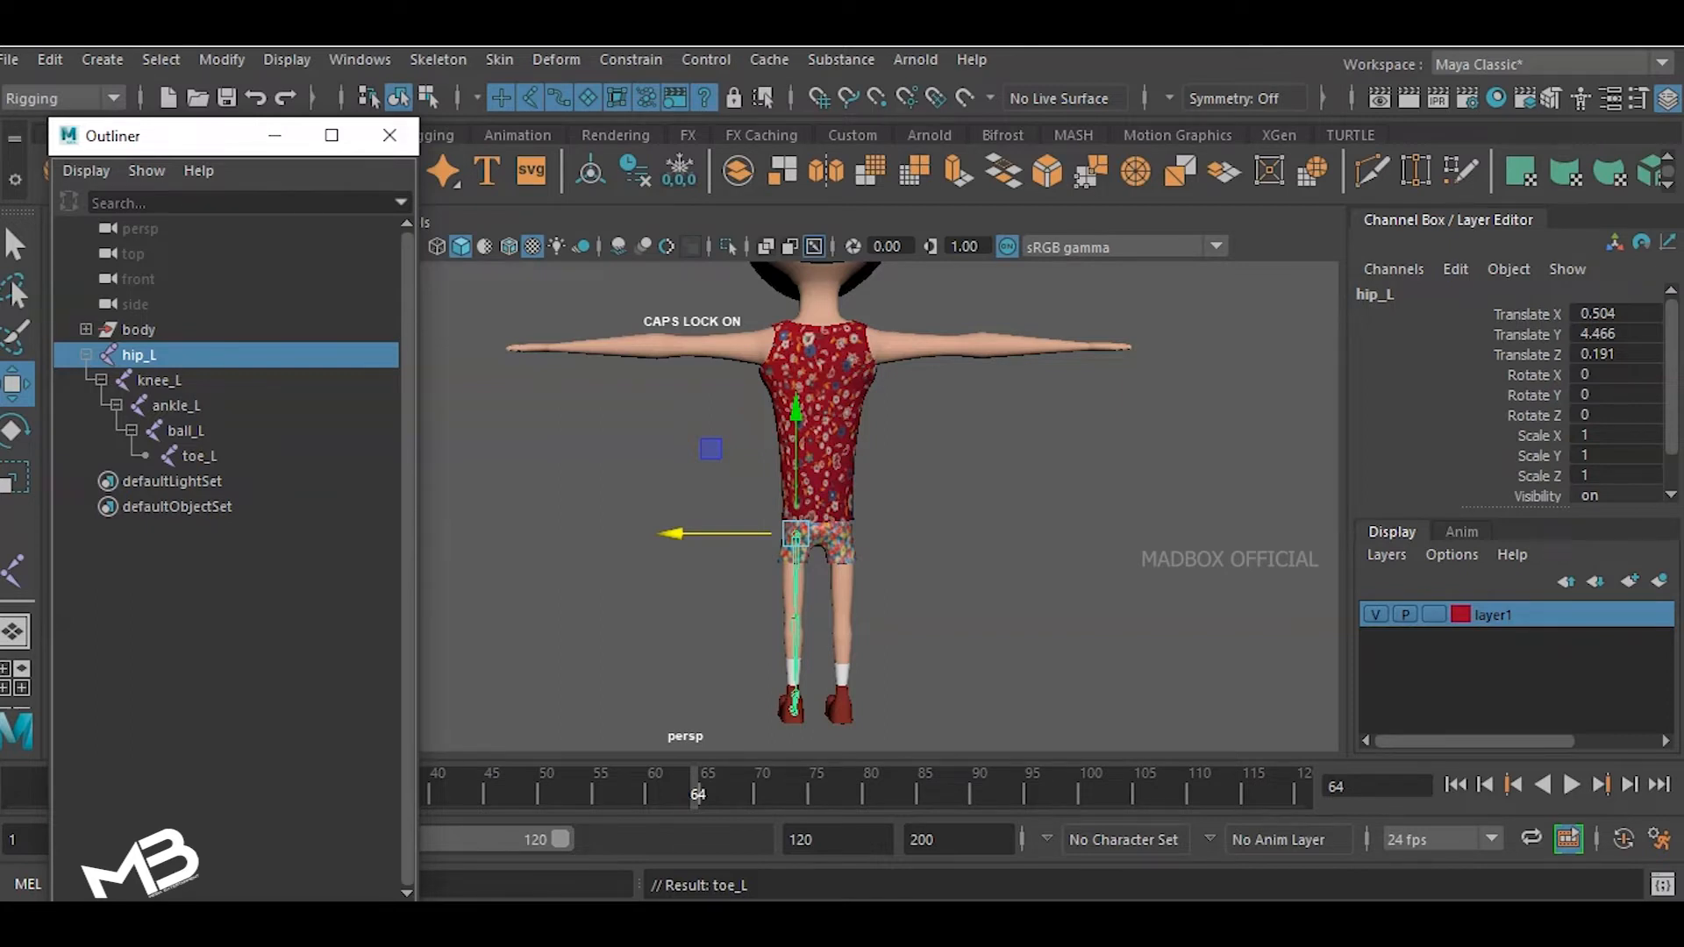
- Mirror the hip_L chain across YZ with the Behavior function, replacing L with R in the duplicated joint names
alt+drag(667, 526, 1062, 537)
alt+middle_drag(789, 535, 992, 478)
scroll(877, 491, up, 5)
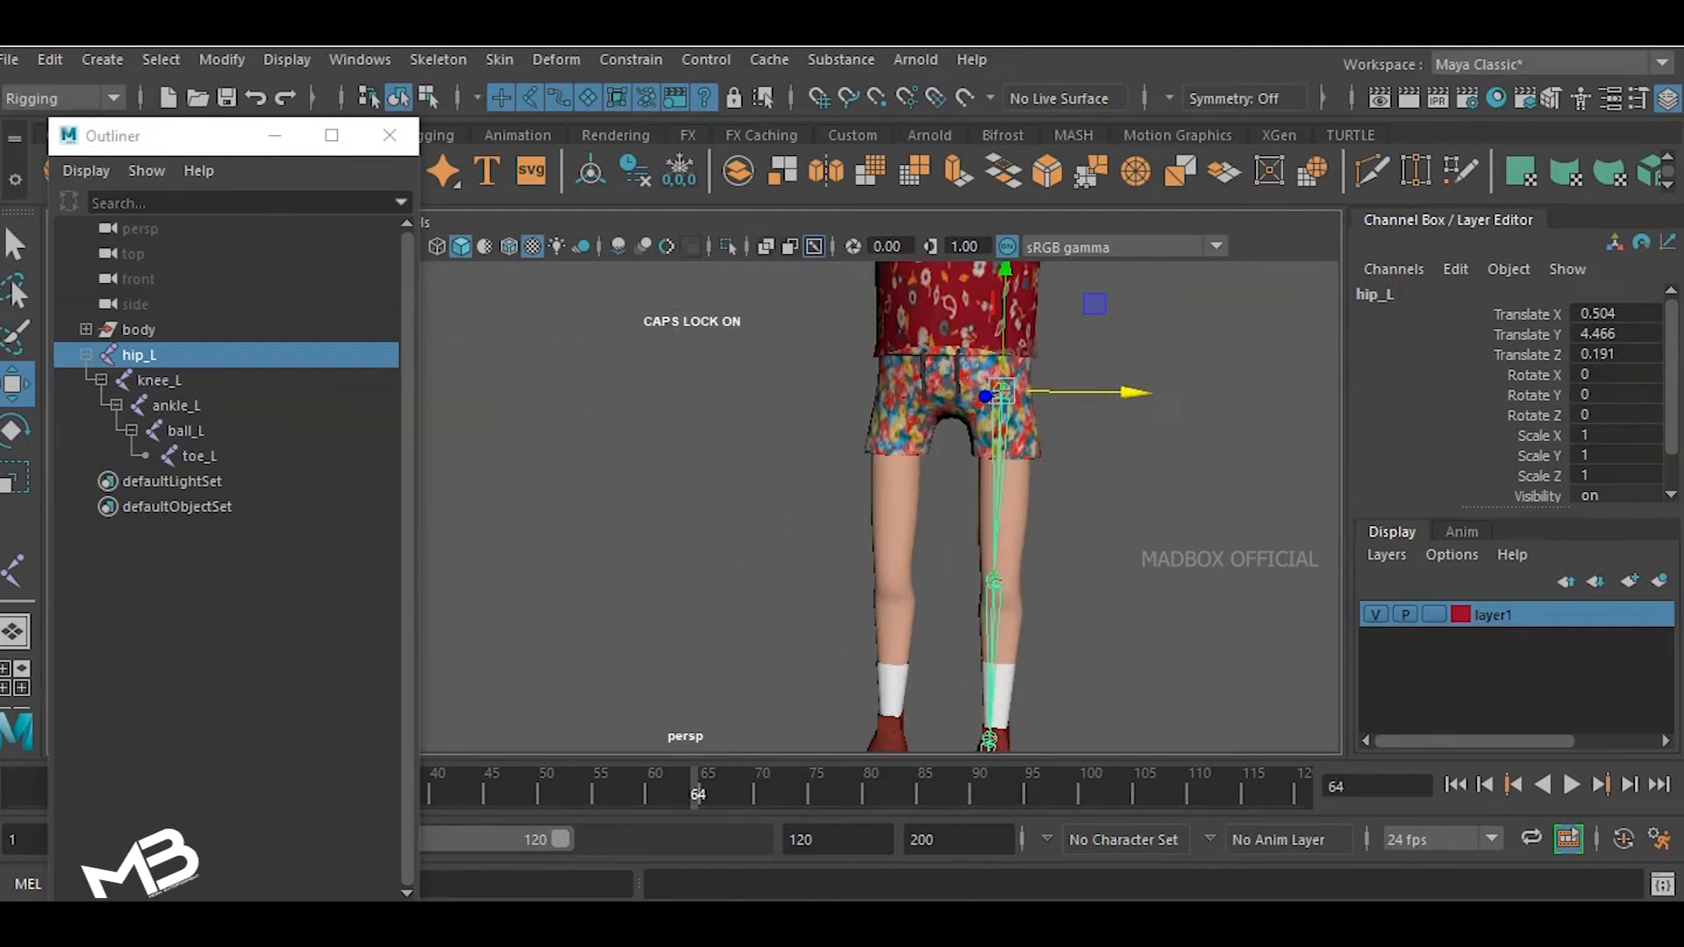
alt+middle_drag(877, 491, 853, 445)
scroll(882, 507, down, 2)
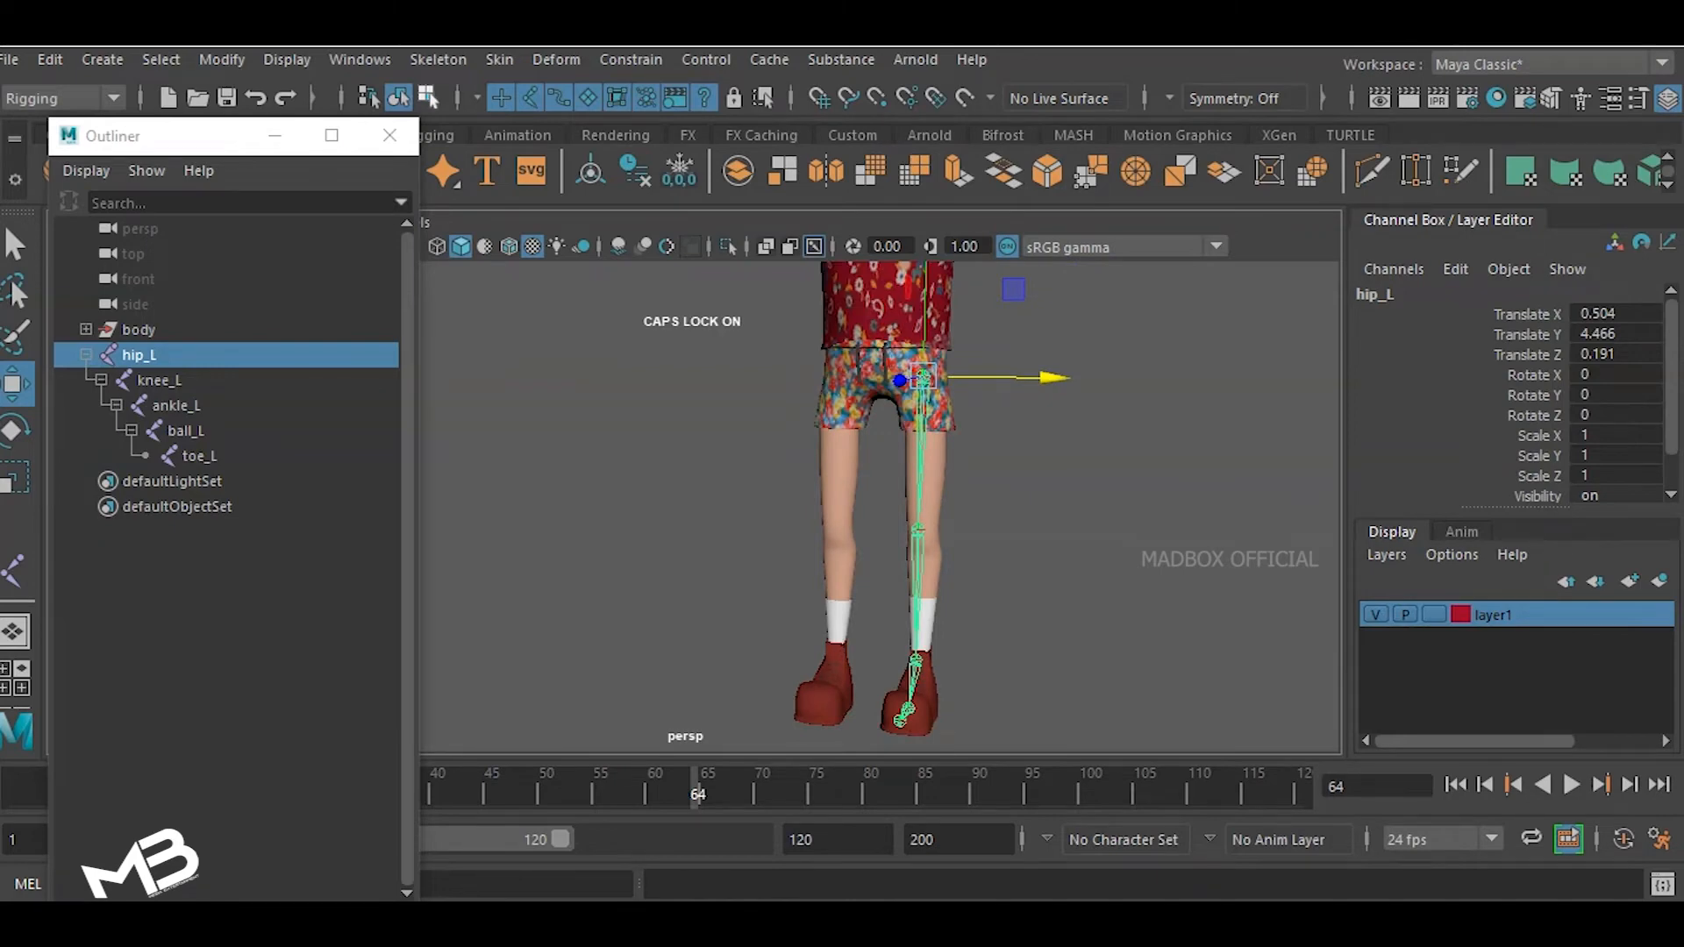
click(438, 59)
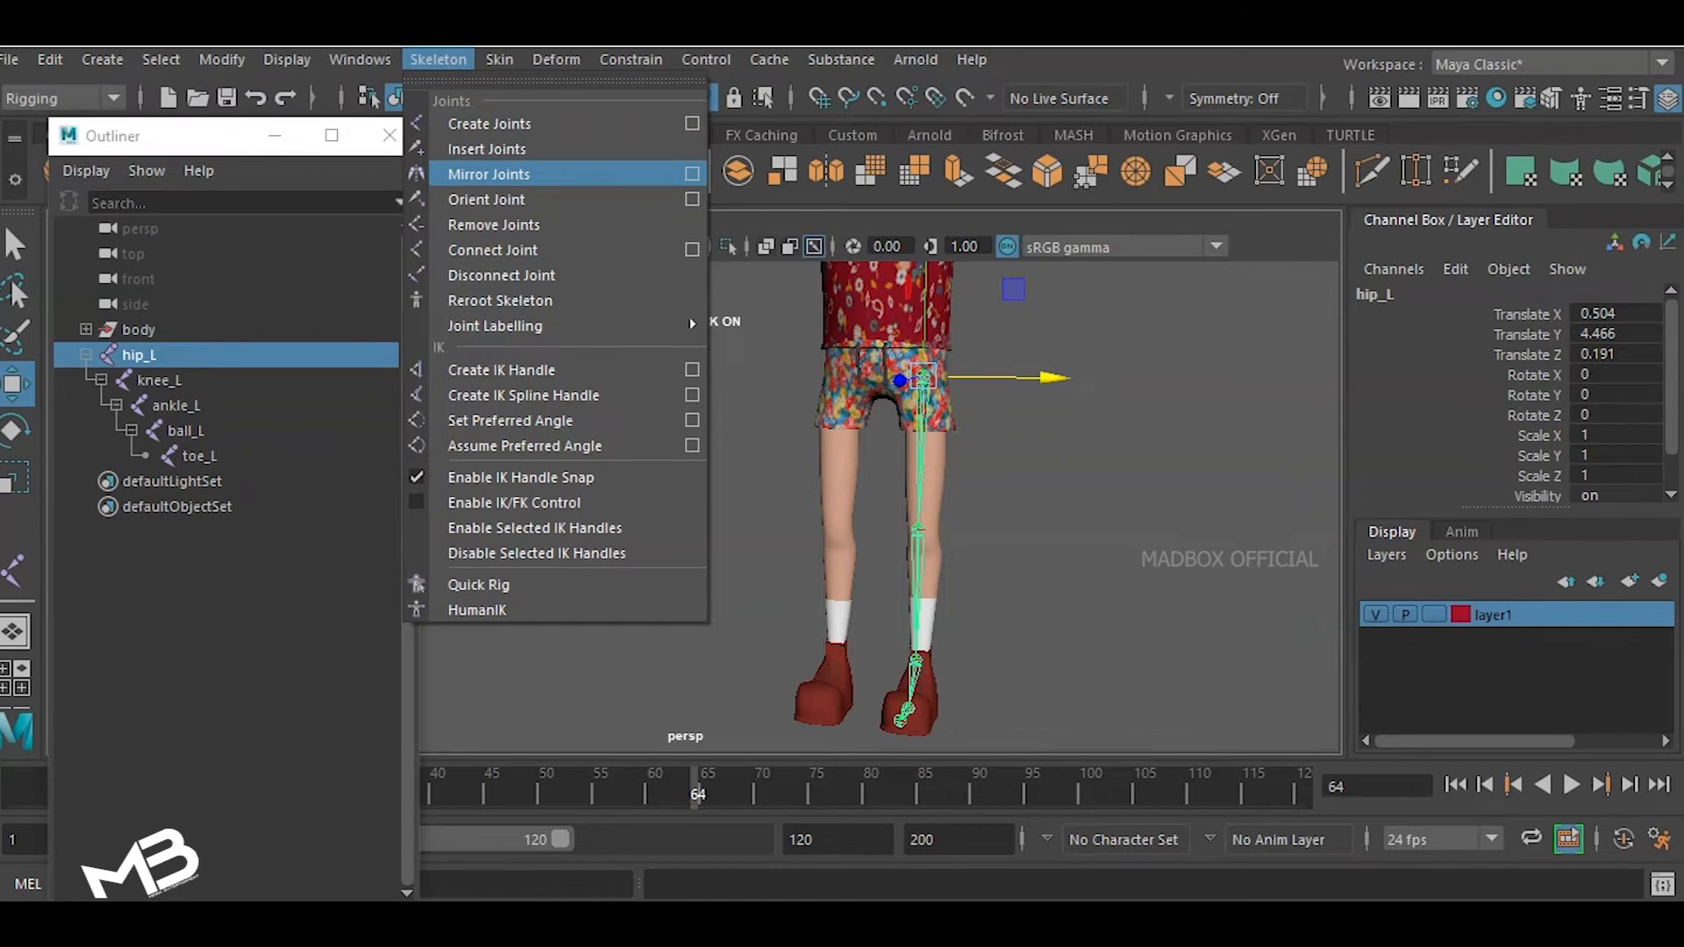
click(692, 174)
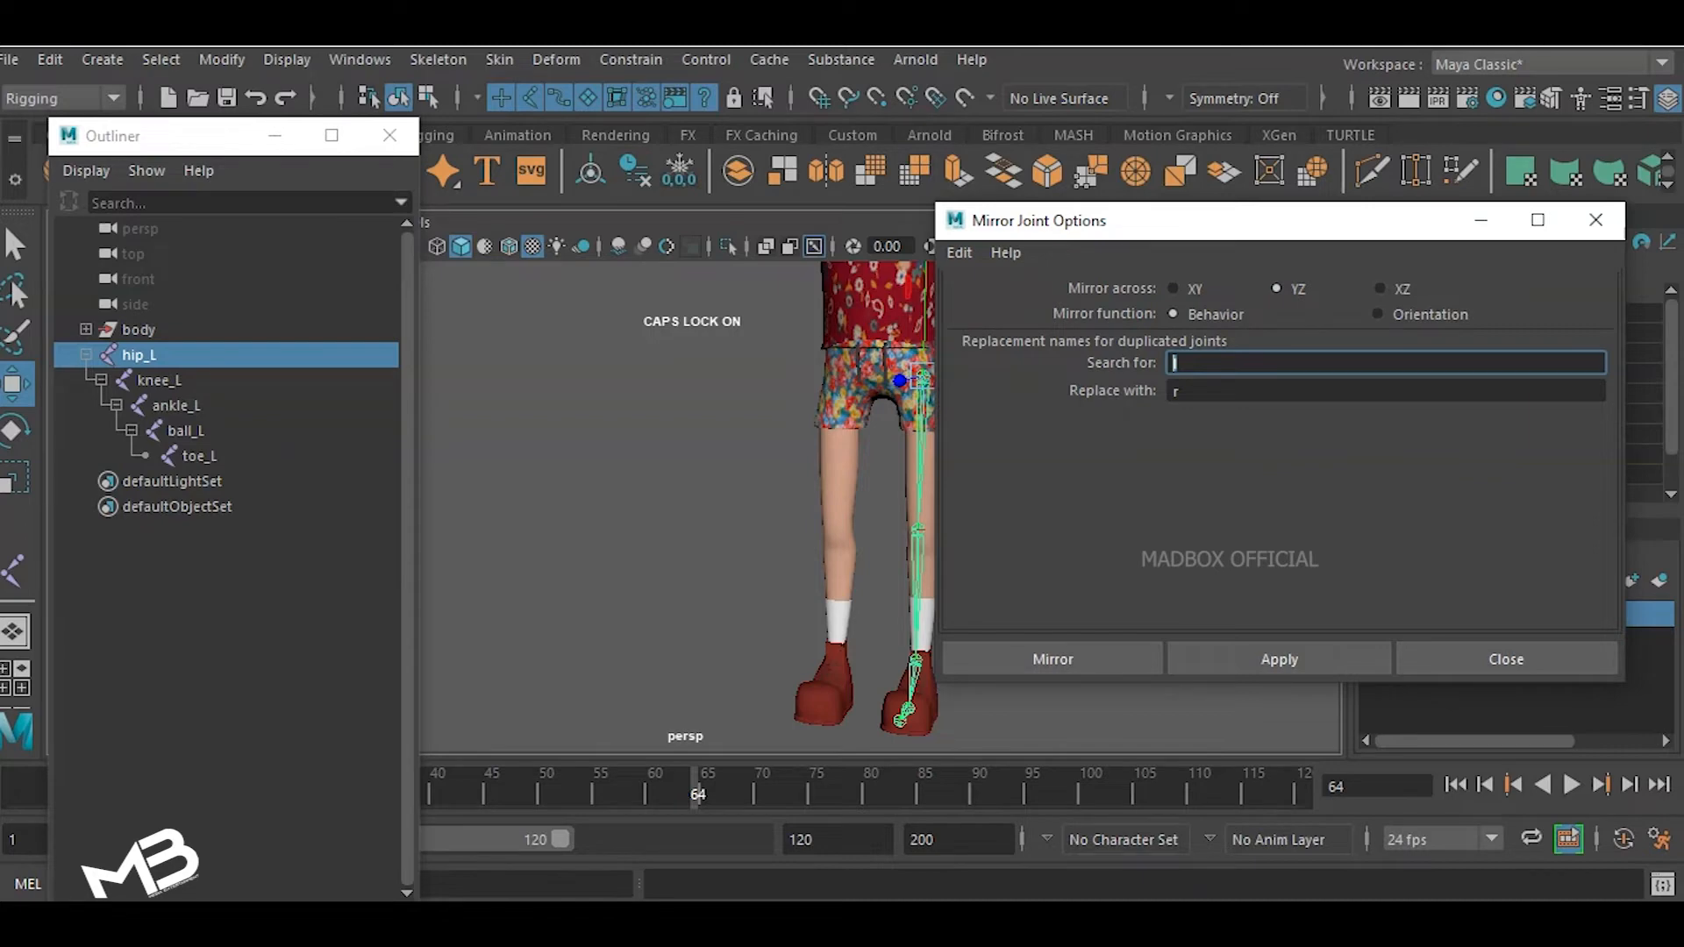
text(L)
key(Tab)
text(R)
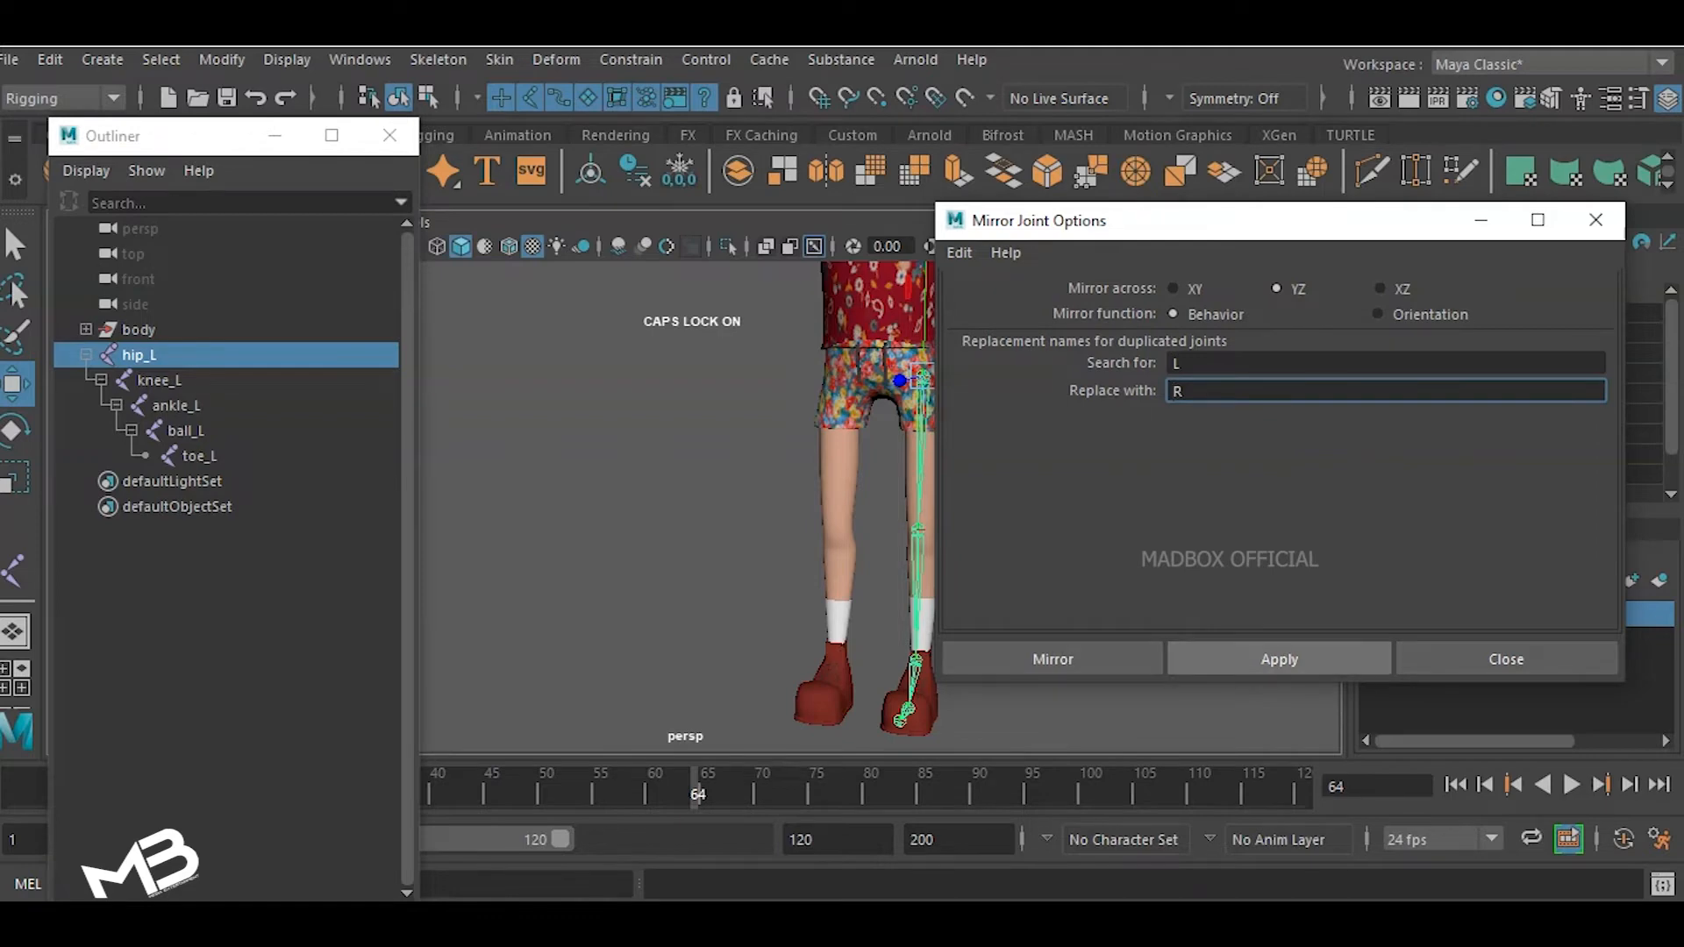
click(1279, 659)
click(1506, 658)
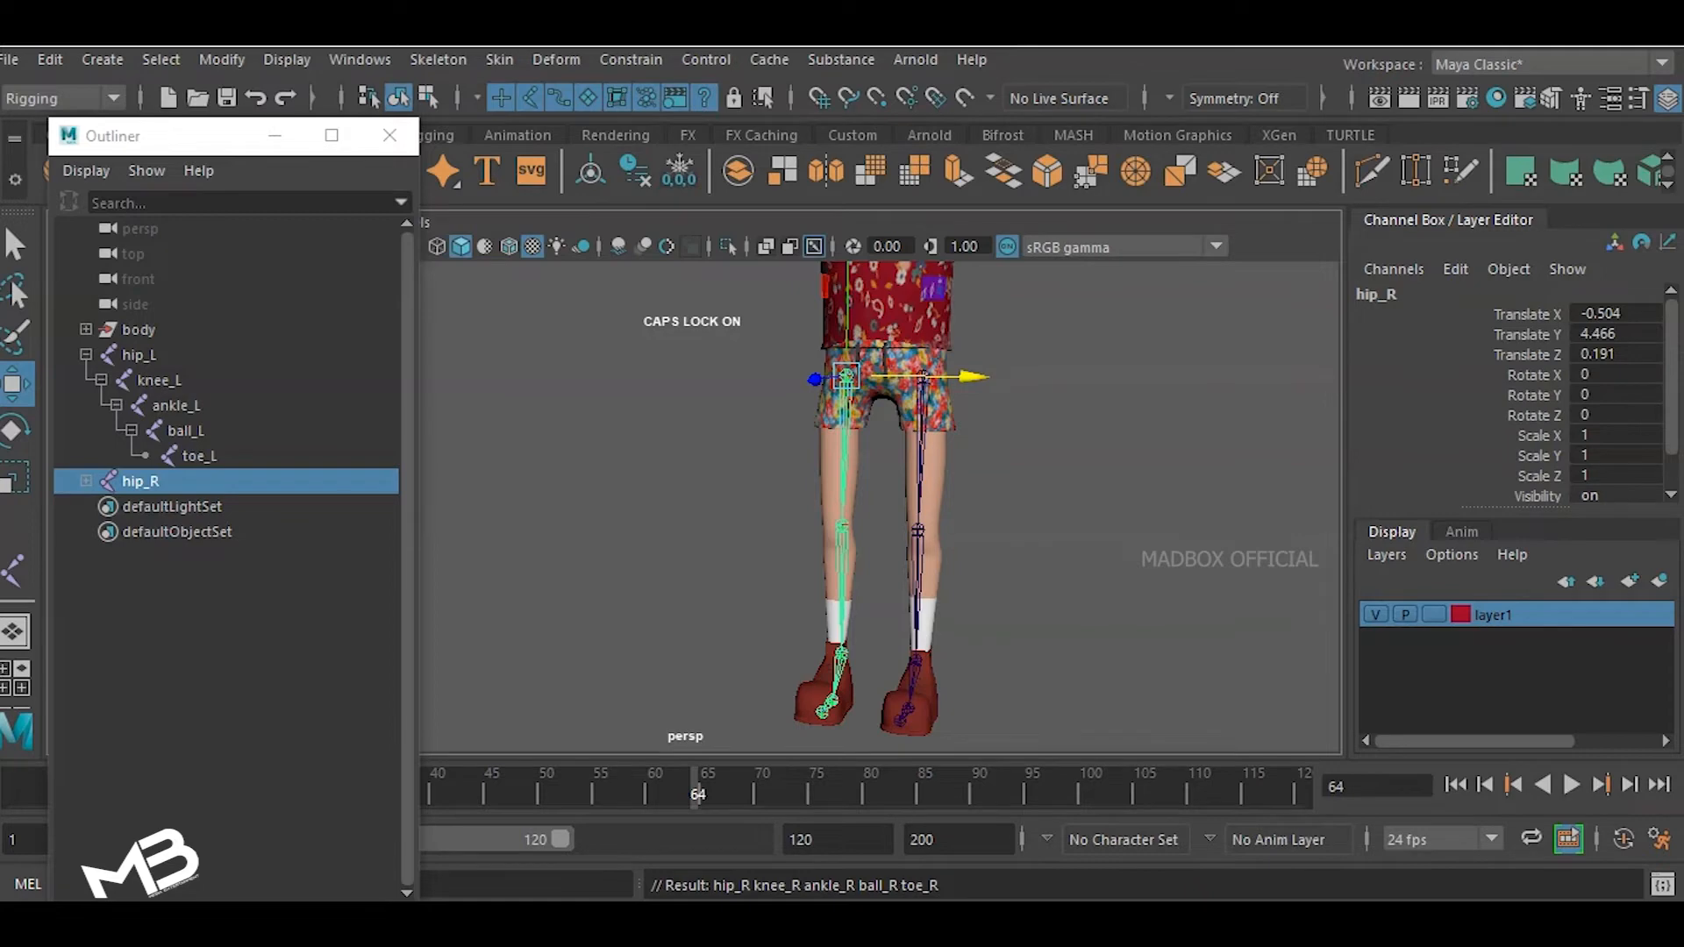
- Spread the two leg chains outward, moving hip_L to Translate X 0.55 and hip_R to Translate X -0.551
alt+drag(877, 491, 850, 452)
alt+middle_drag(868, 482, 894, 563)
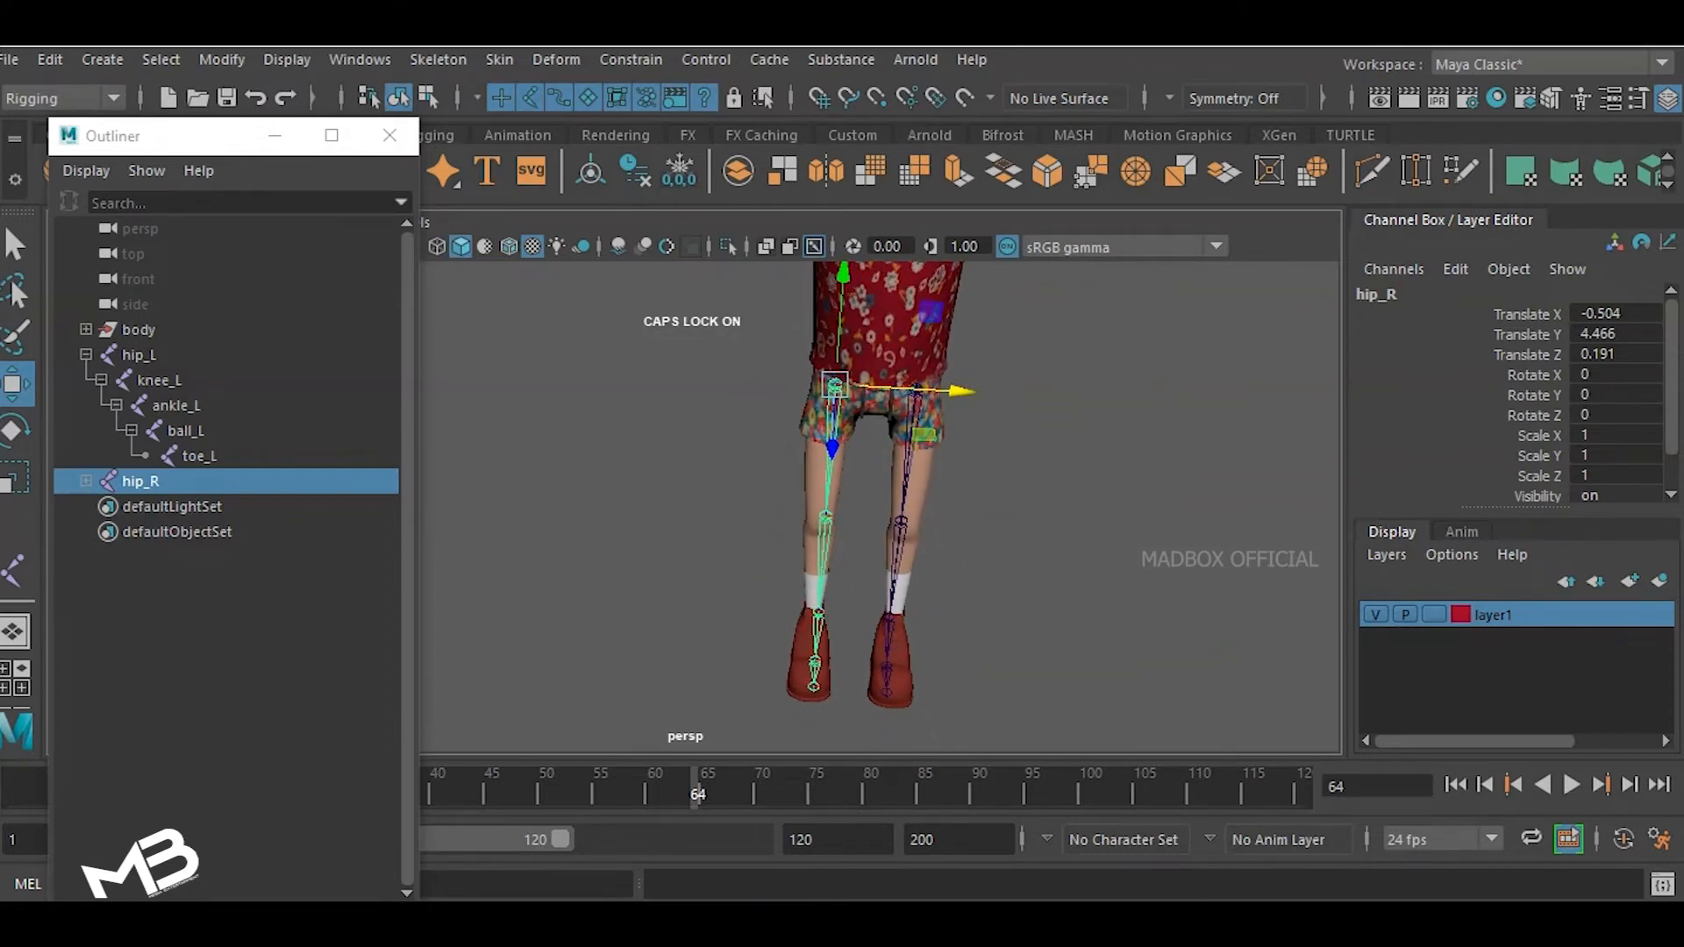
drag(912, 387, 998, 394)
click(138, 355)
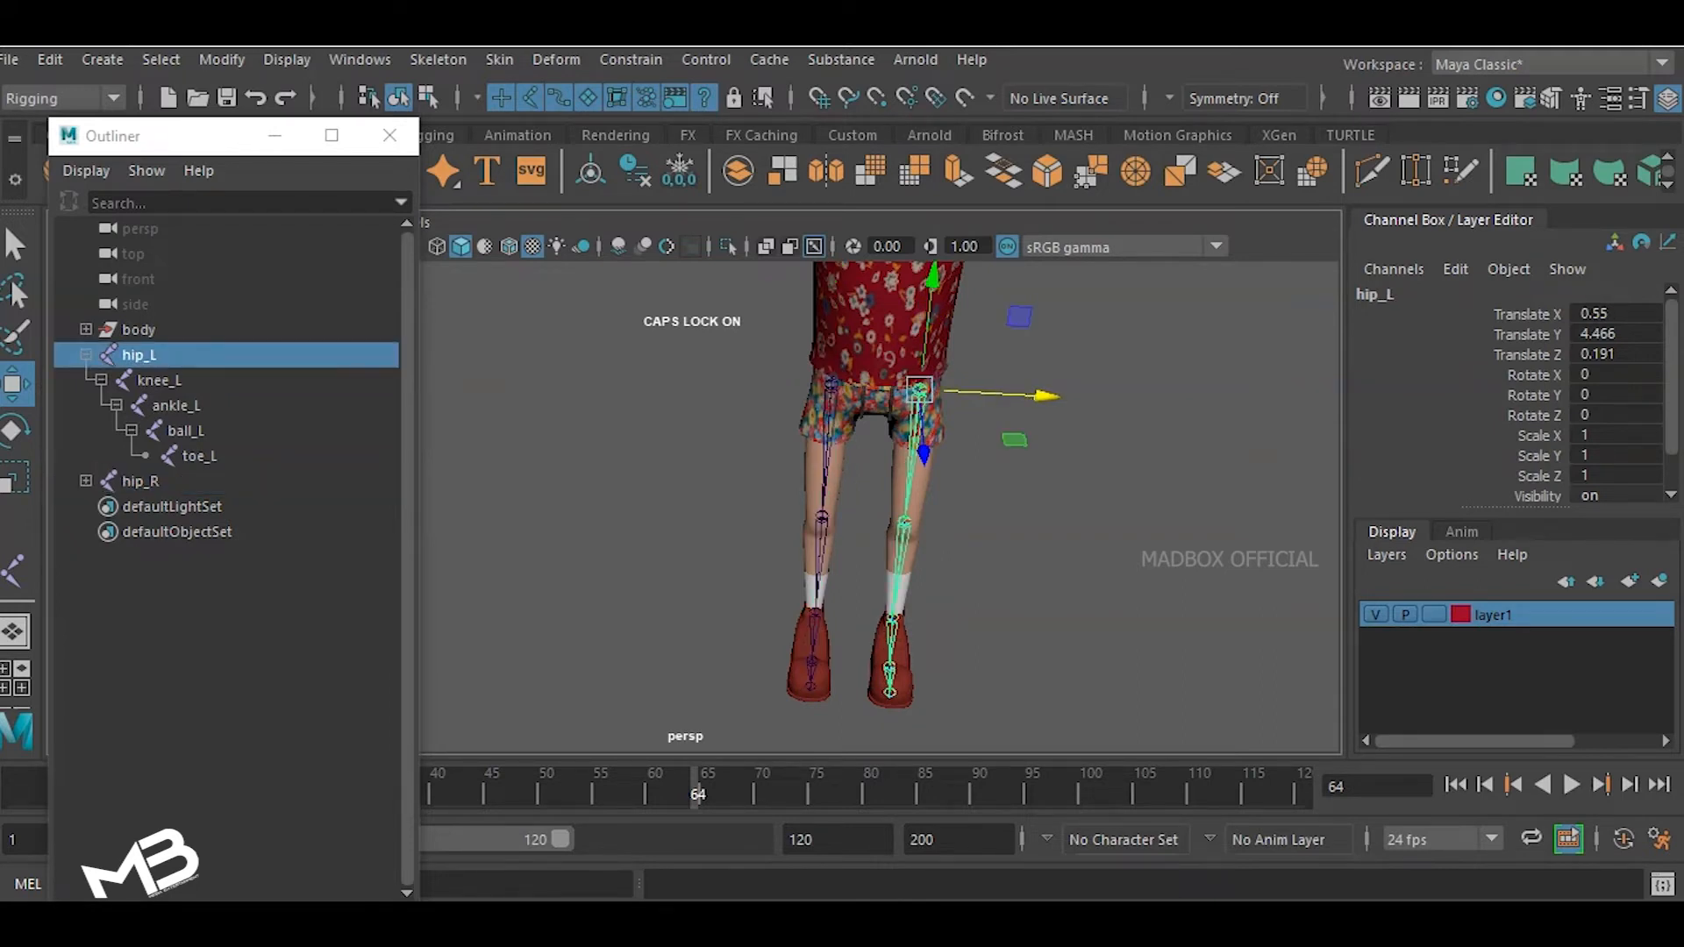
click(140, 480)
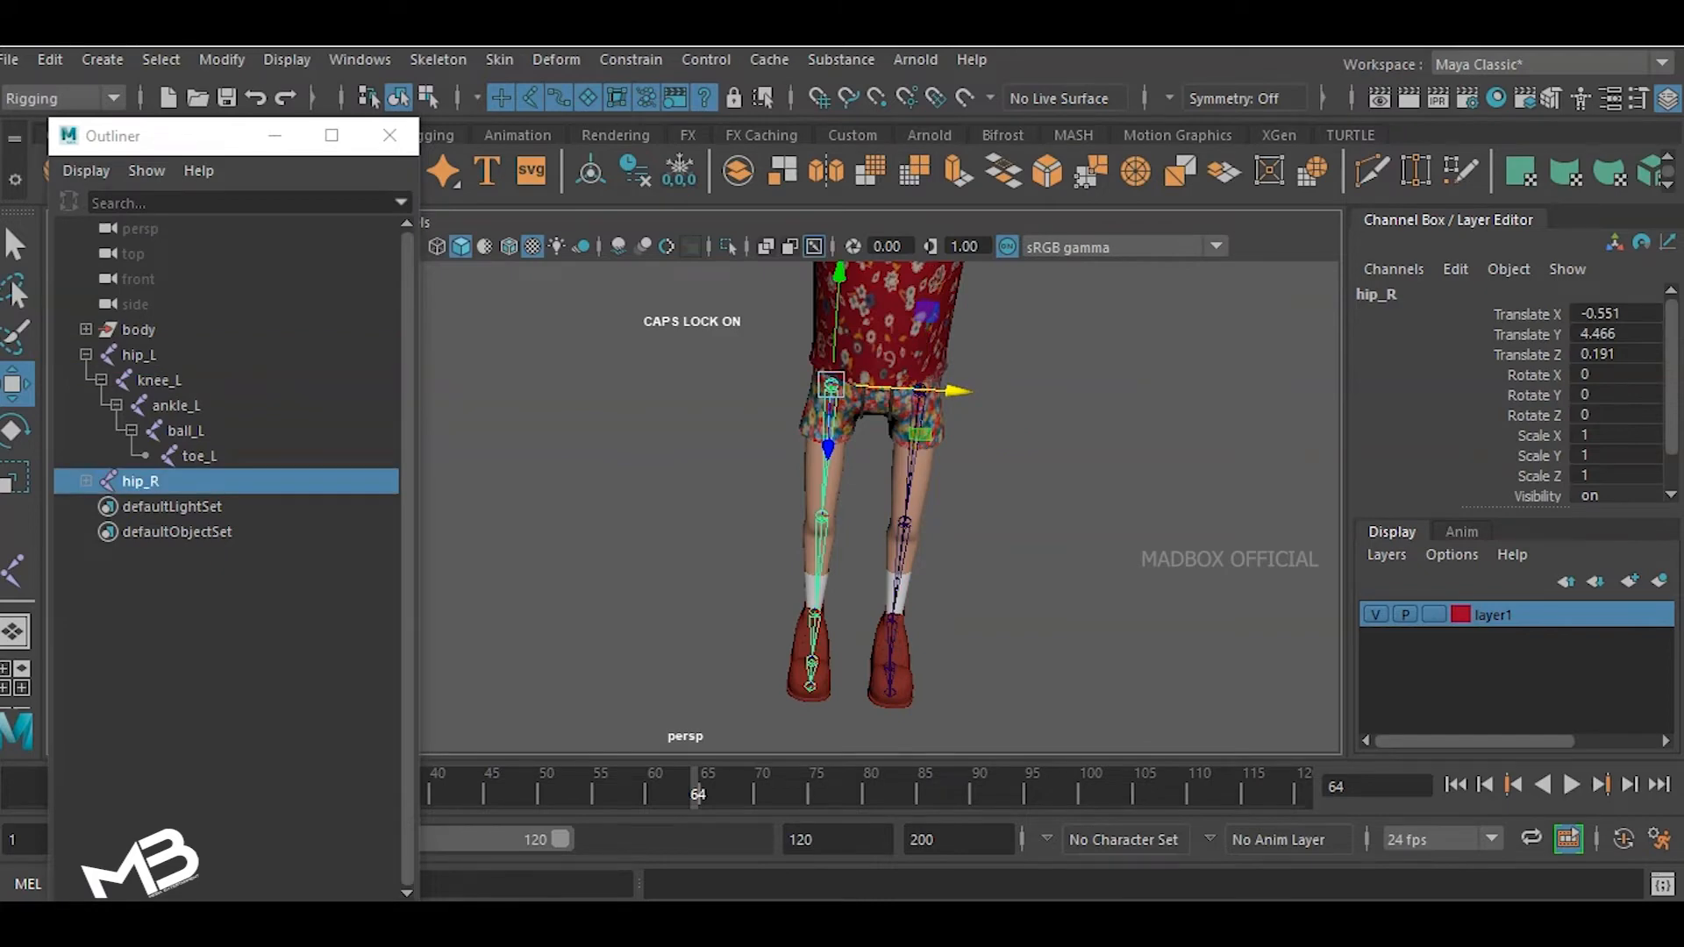
- Check the mirrored joint names under hip_R and collapse both leg hierarchies in the Outliner
click(85, 480)
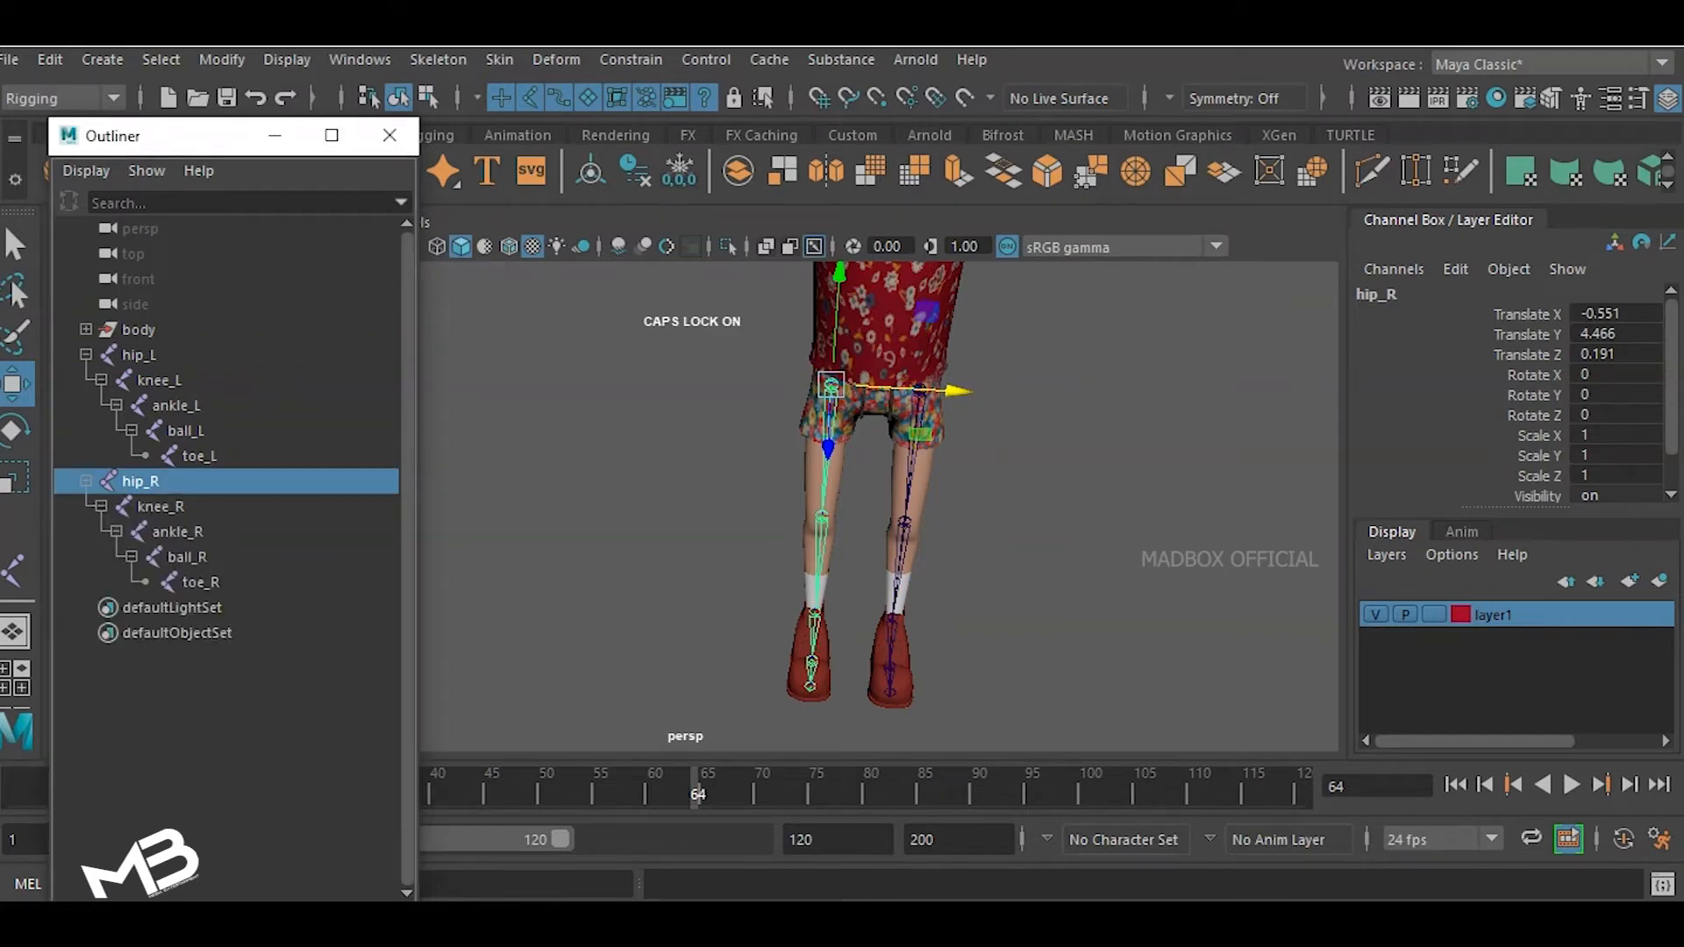
click(85, 481)
click(85, 354)
click(138, 354)
click(140, 380)
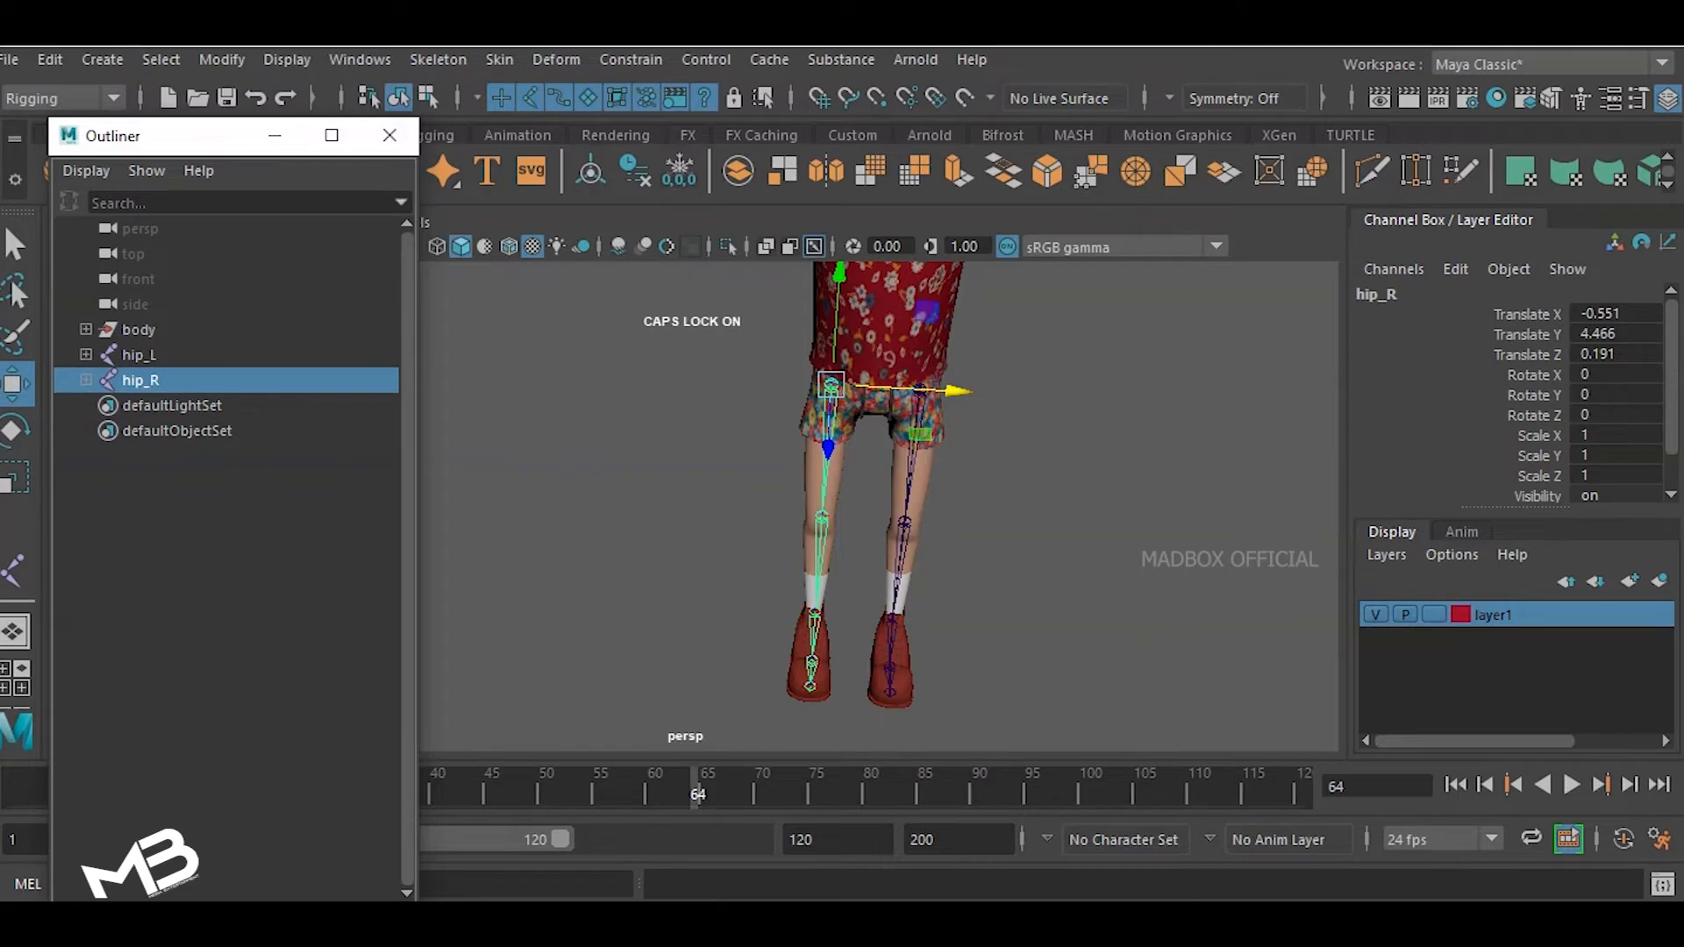
- Clear the selection and move the Outliner window slightly, with the character's torso framed in the perspective view
click(1096, 439)
alt+right_drag(1096, 438, 1065, 500)
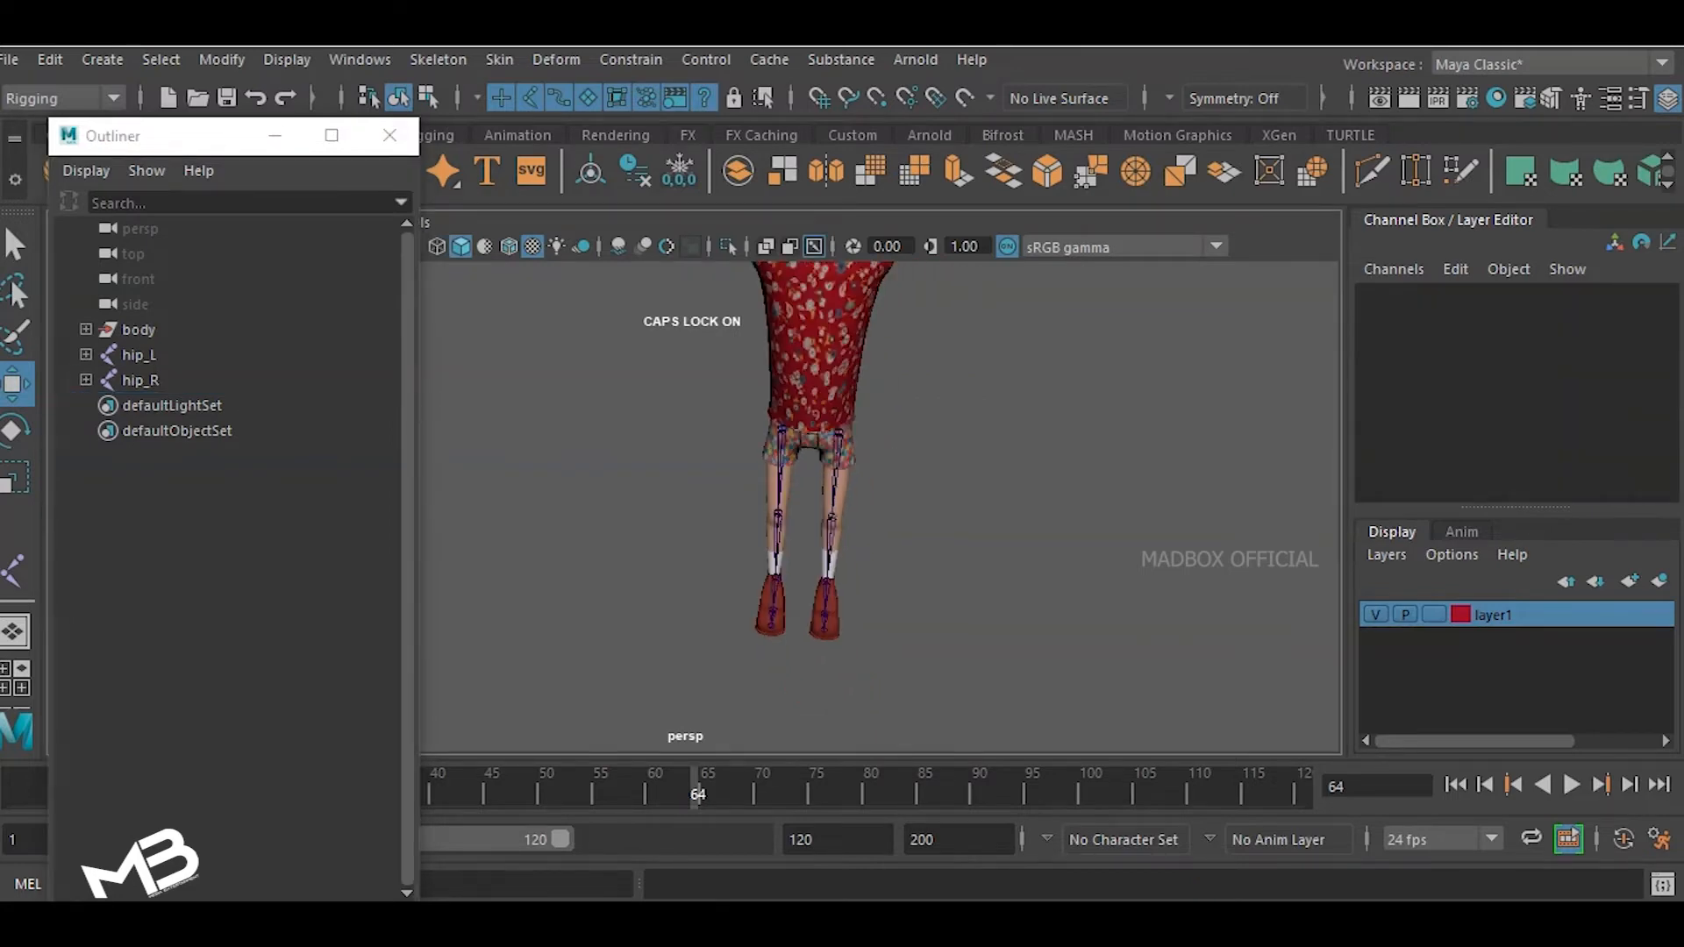
scroll(880, 507, down, 3)
scroll(879, 507, up, 5)
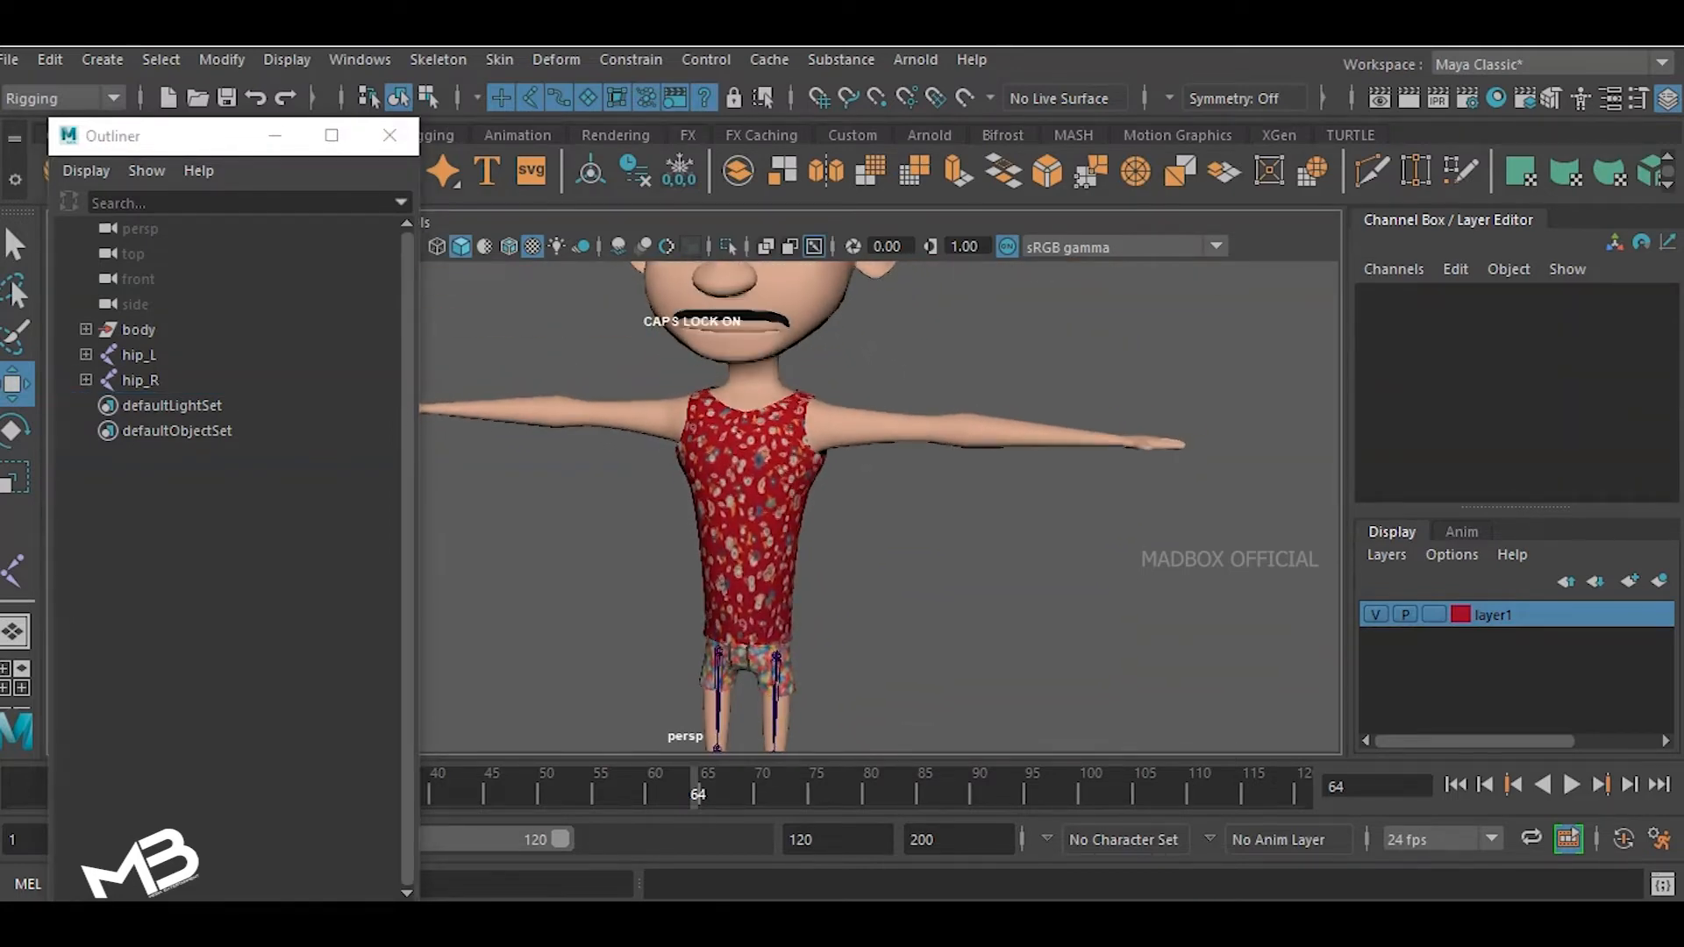
scroll(879, 507, up, 1)
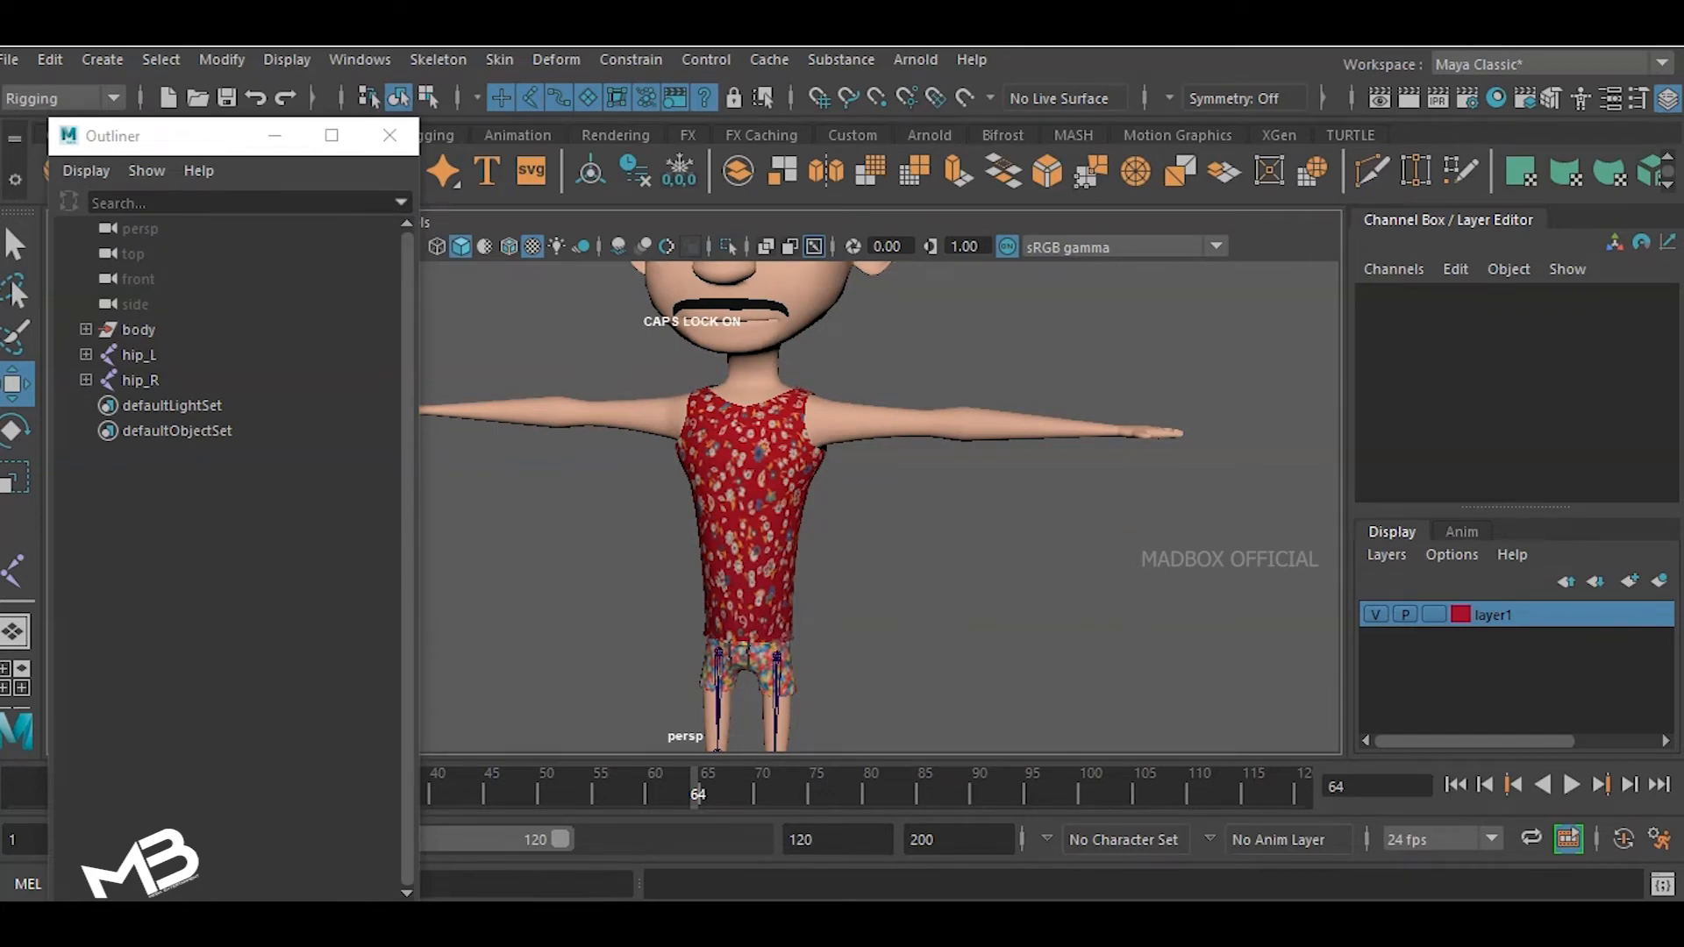
drag(175, 135, 164, 183)
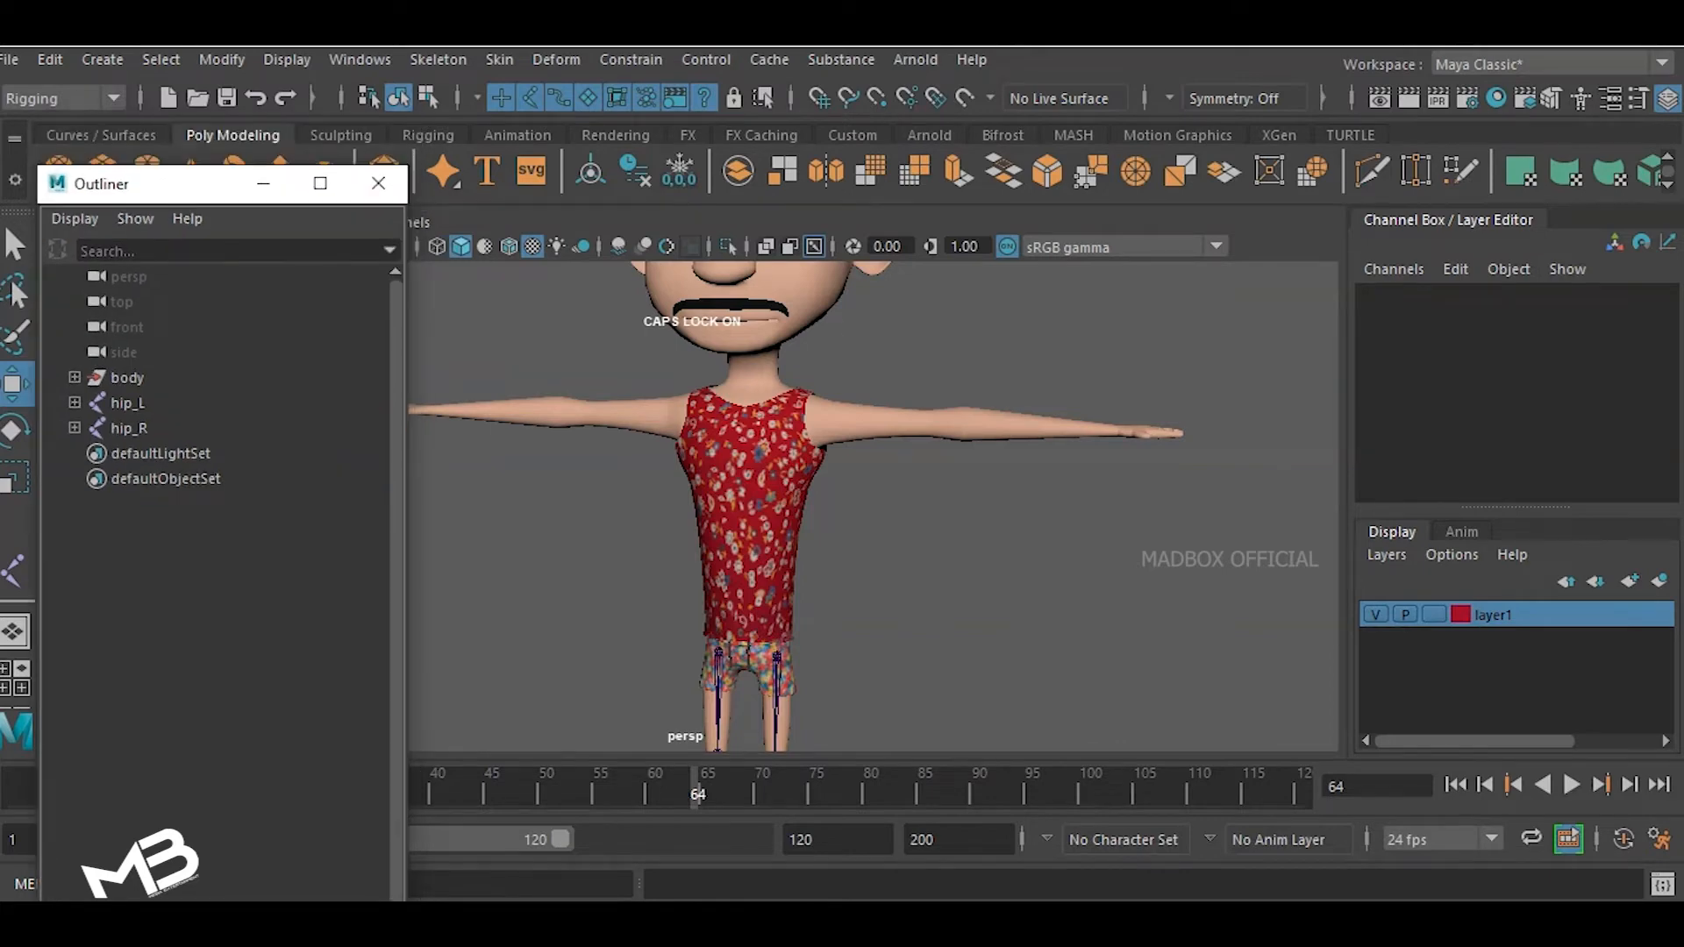
- Start a new joint chain in the side view with a root joint at the shirt's lower edge, just above the hip joints
click(15, 571)
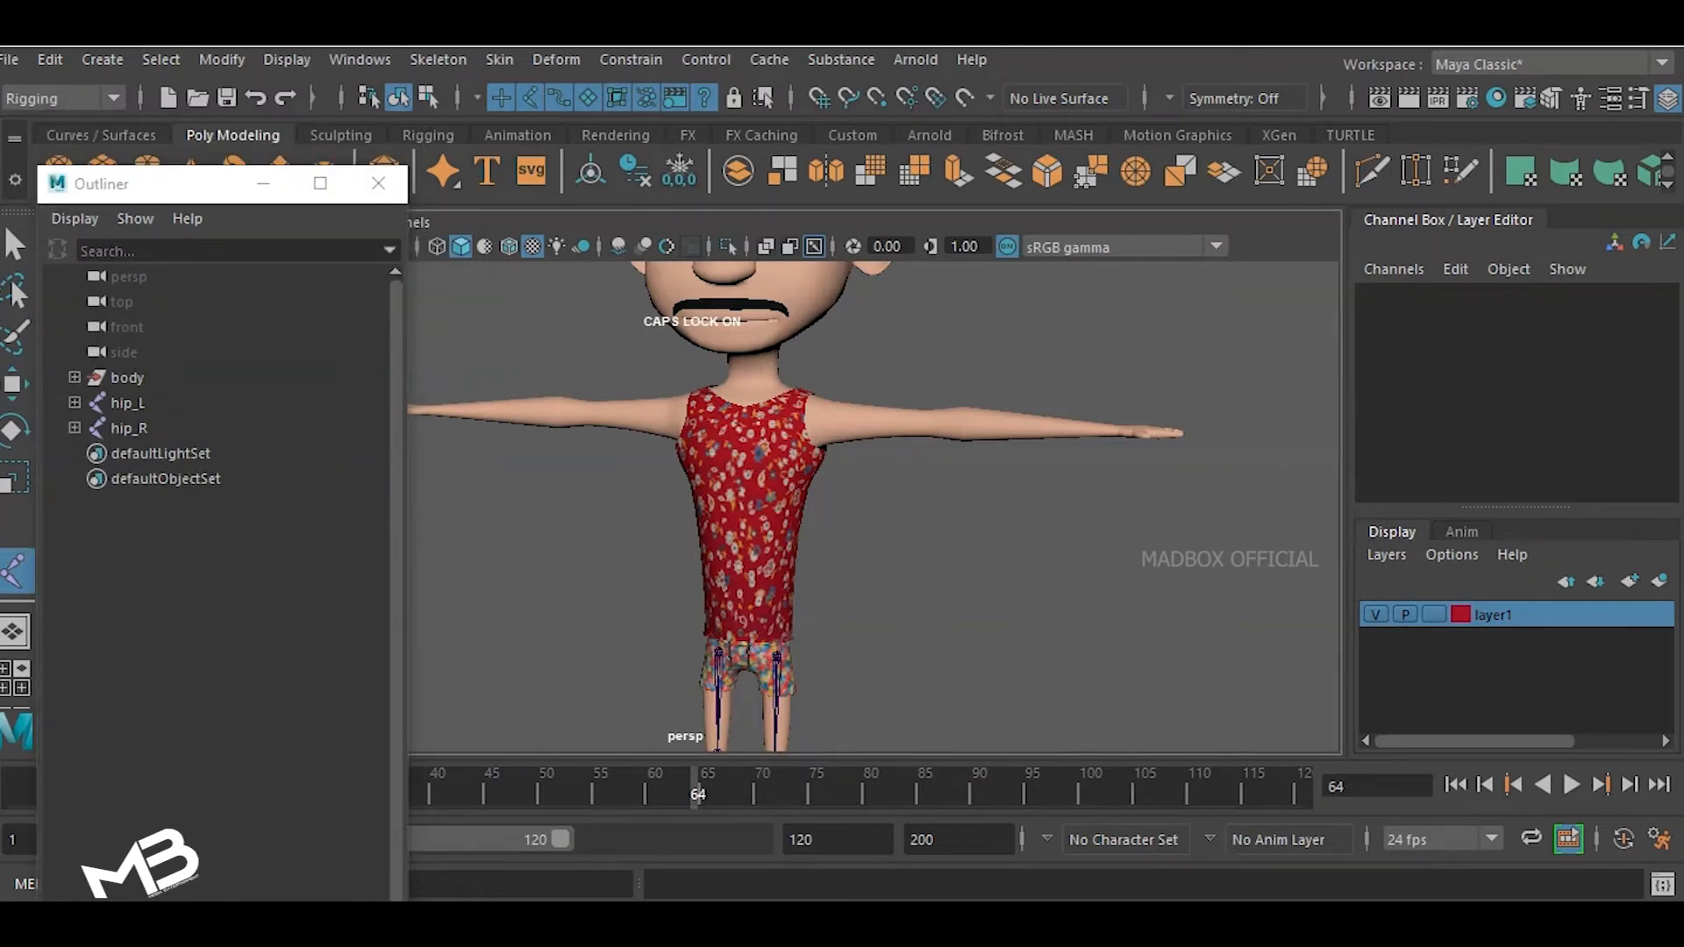
key(space)
key(space)
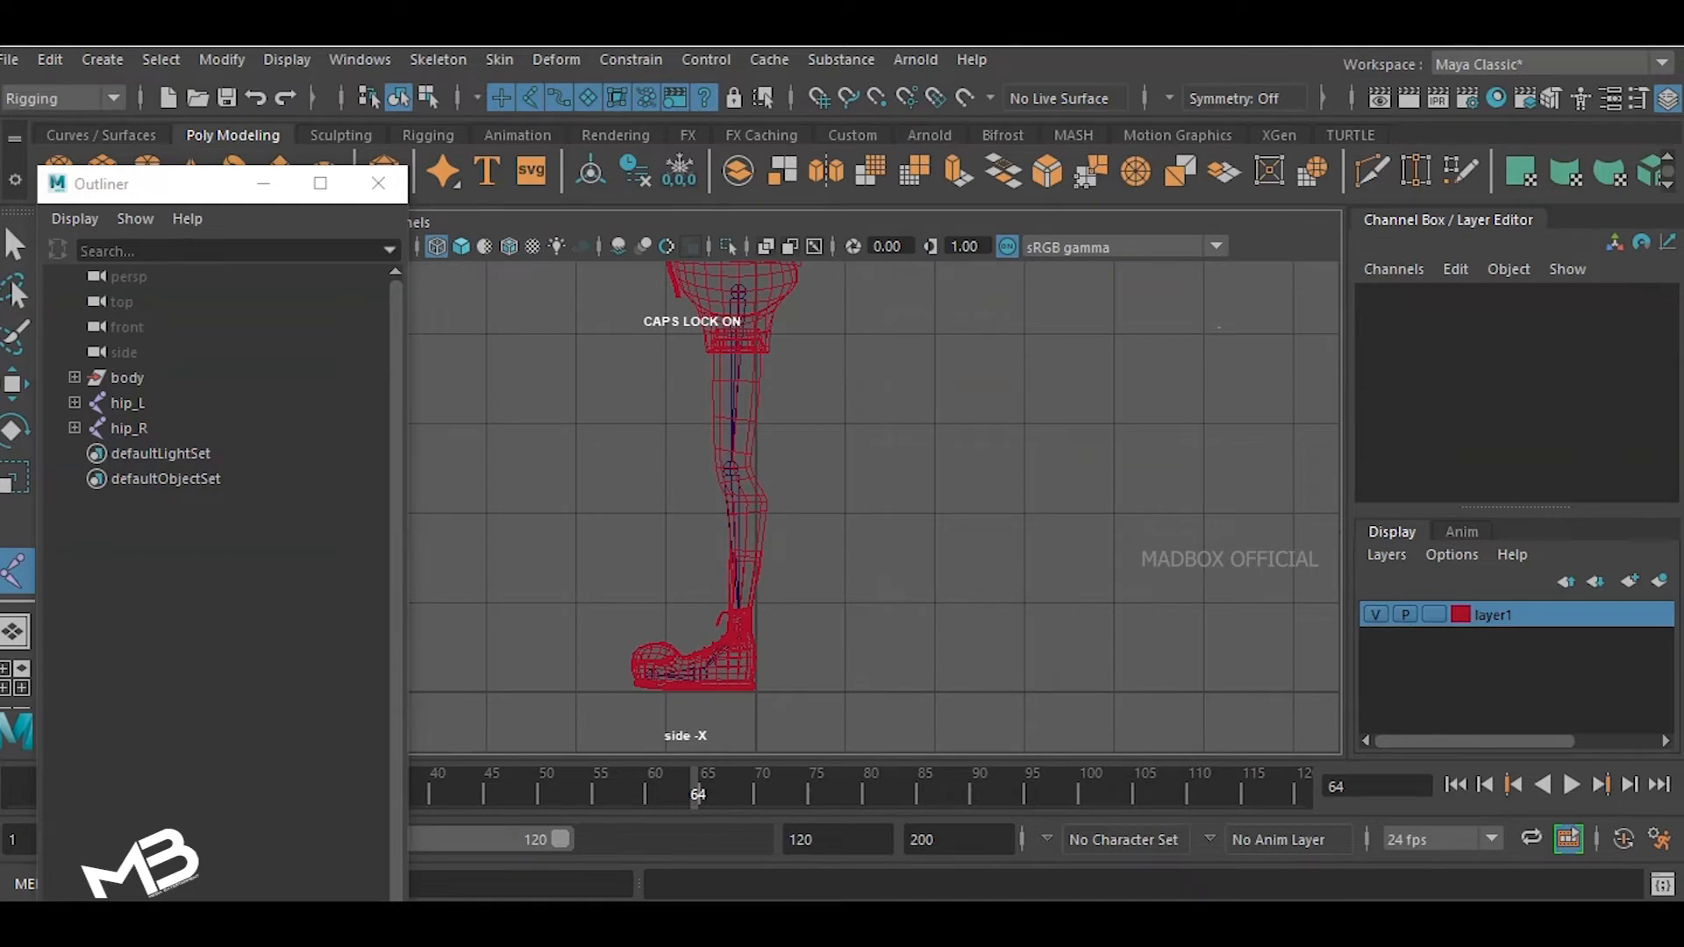
alt+middle_drag(877, 438, 903, 732)
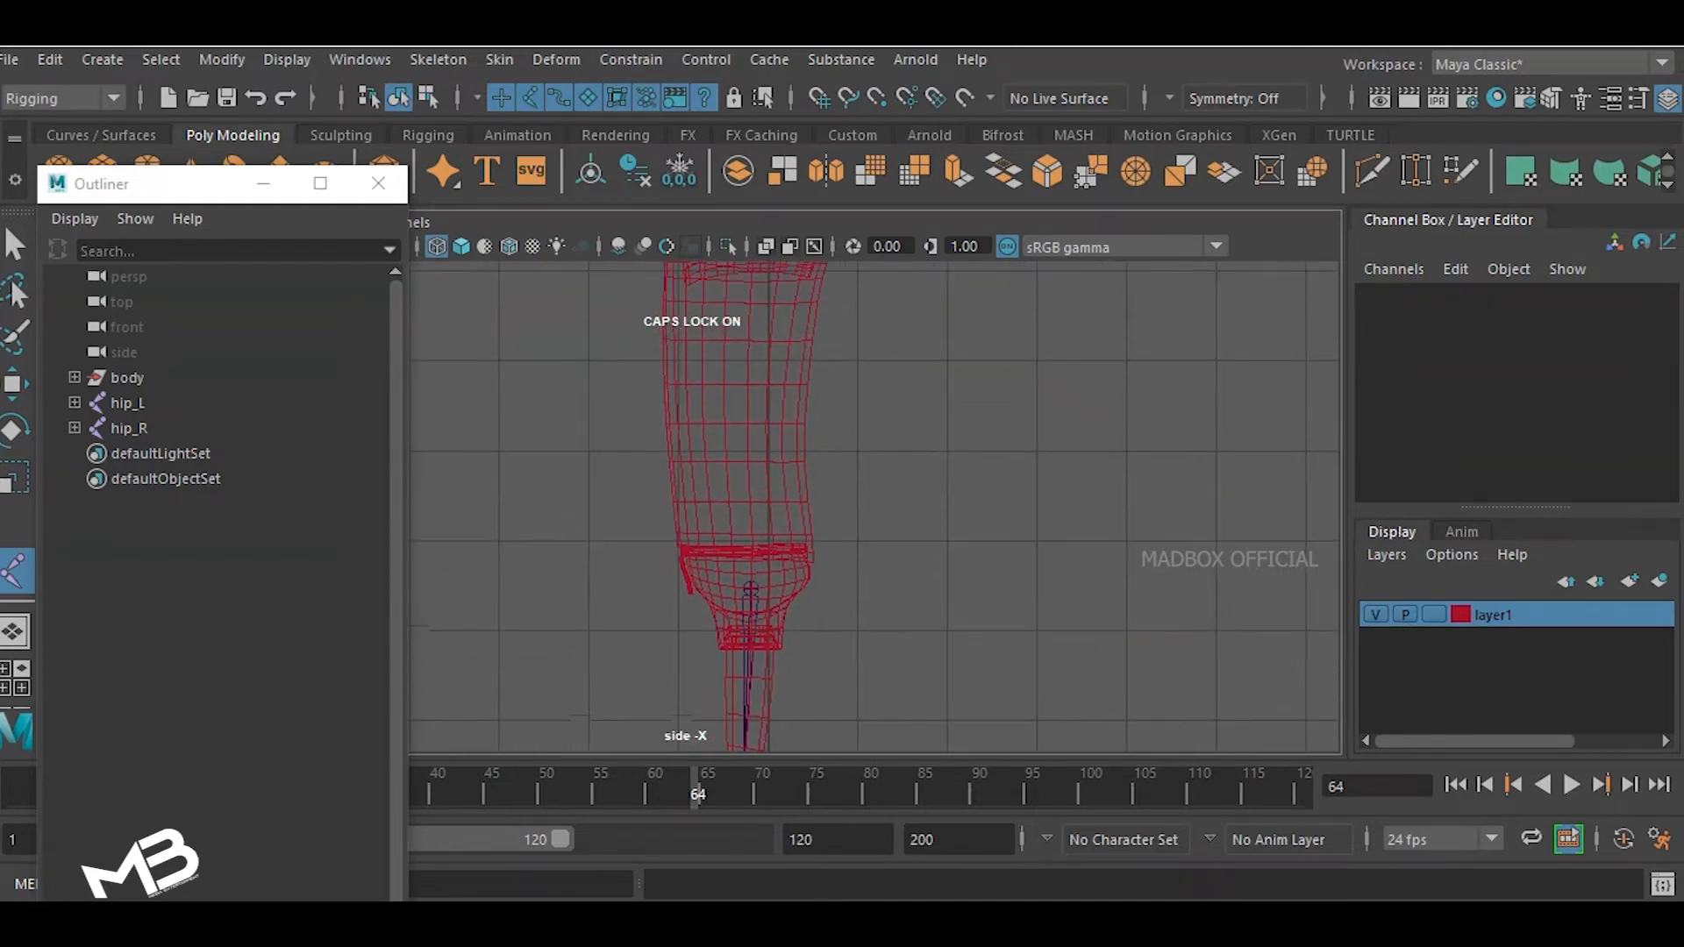
alt+middle_drag(877, 438, 890, 570)
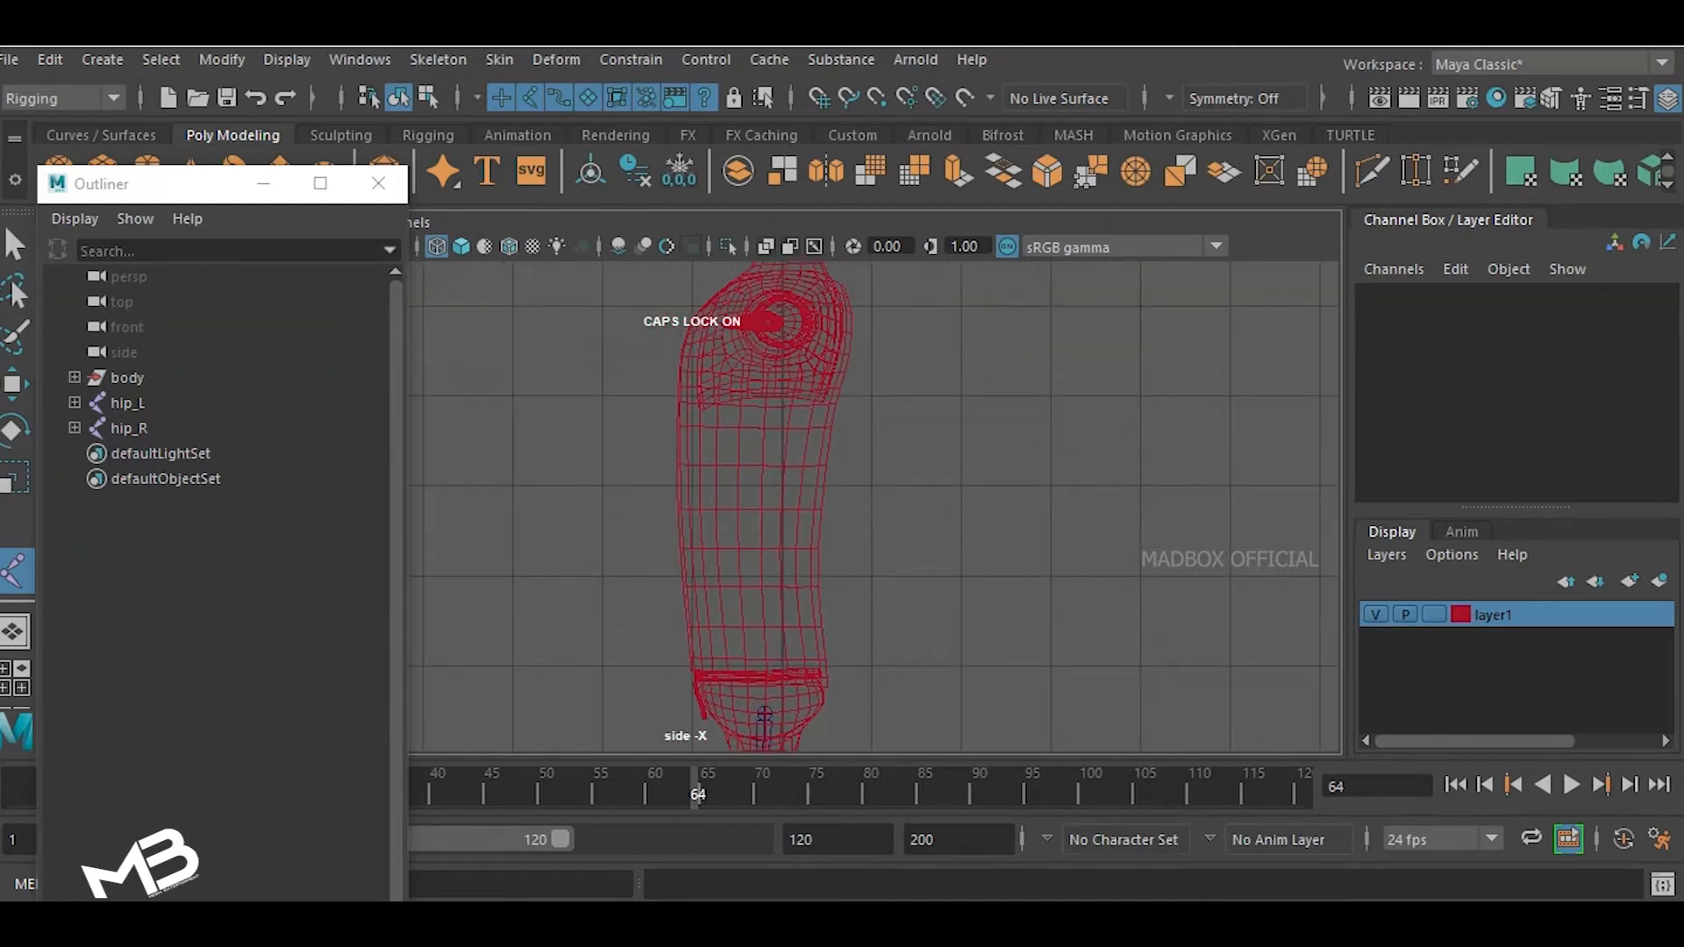
alt+middle_drag(877, 491, 899, 465)
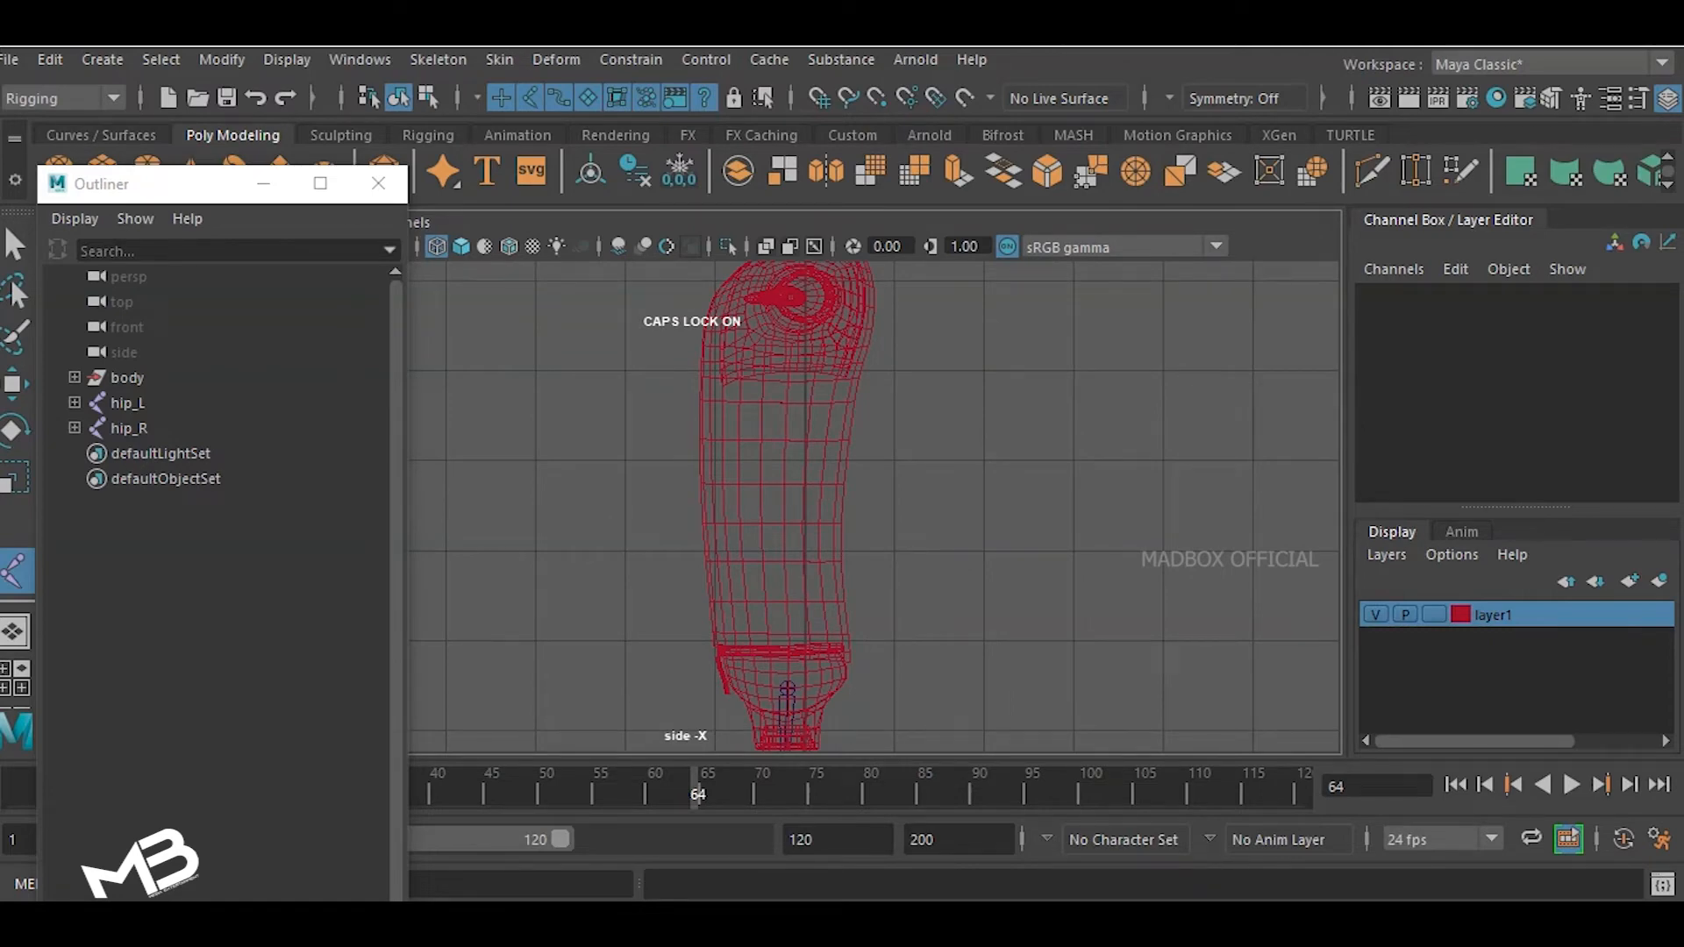
alt+middle_drag(877, 649, 877, 452)
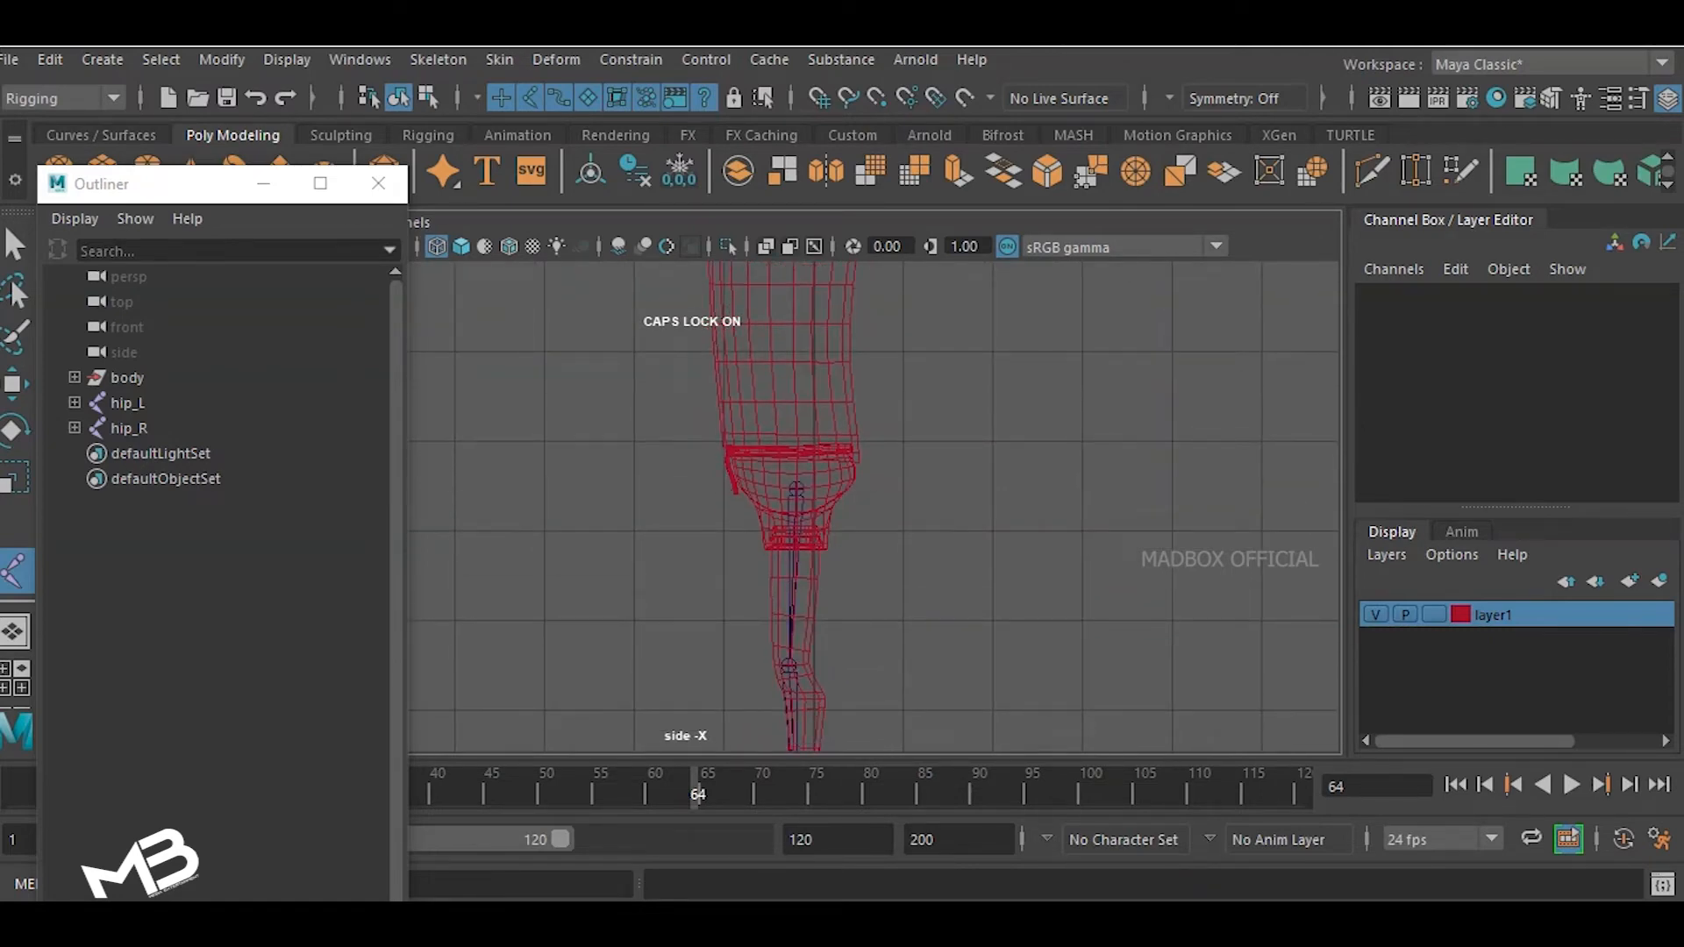
alt+middle_drag(793, 460, 806, 649)
click(794, 564)
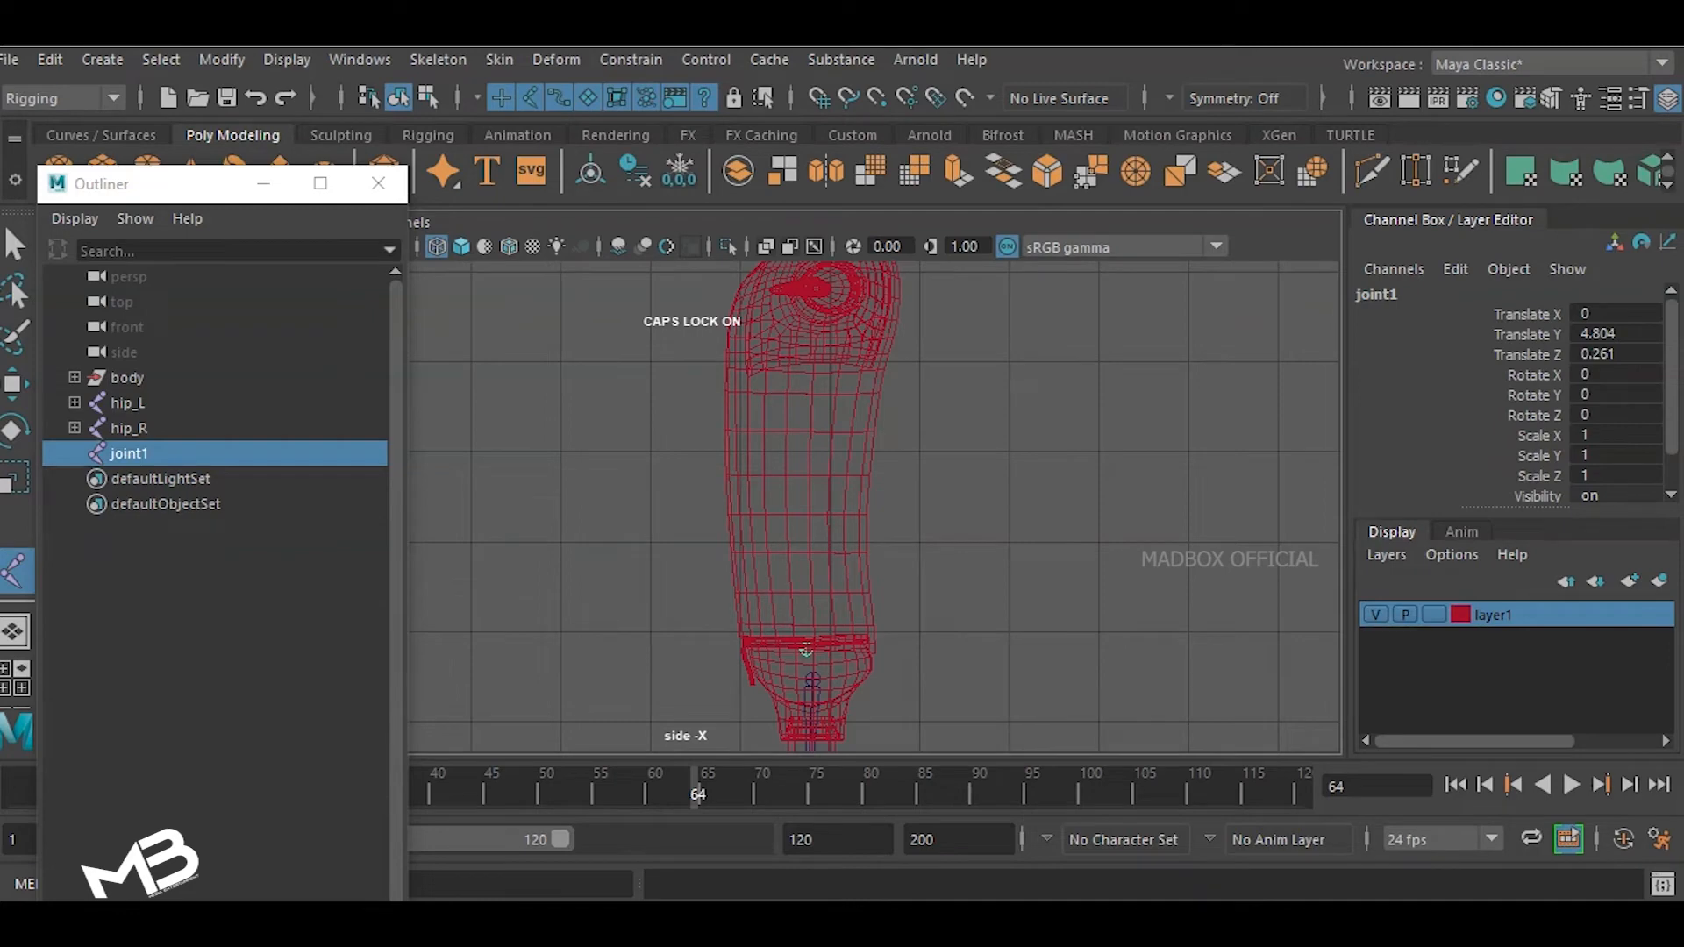
- Extend the chain up the torso with two spine joints, undoing the first placement and placing it slightly further forward
click(806, 543)
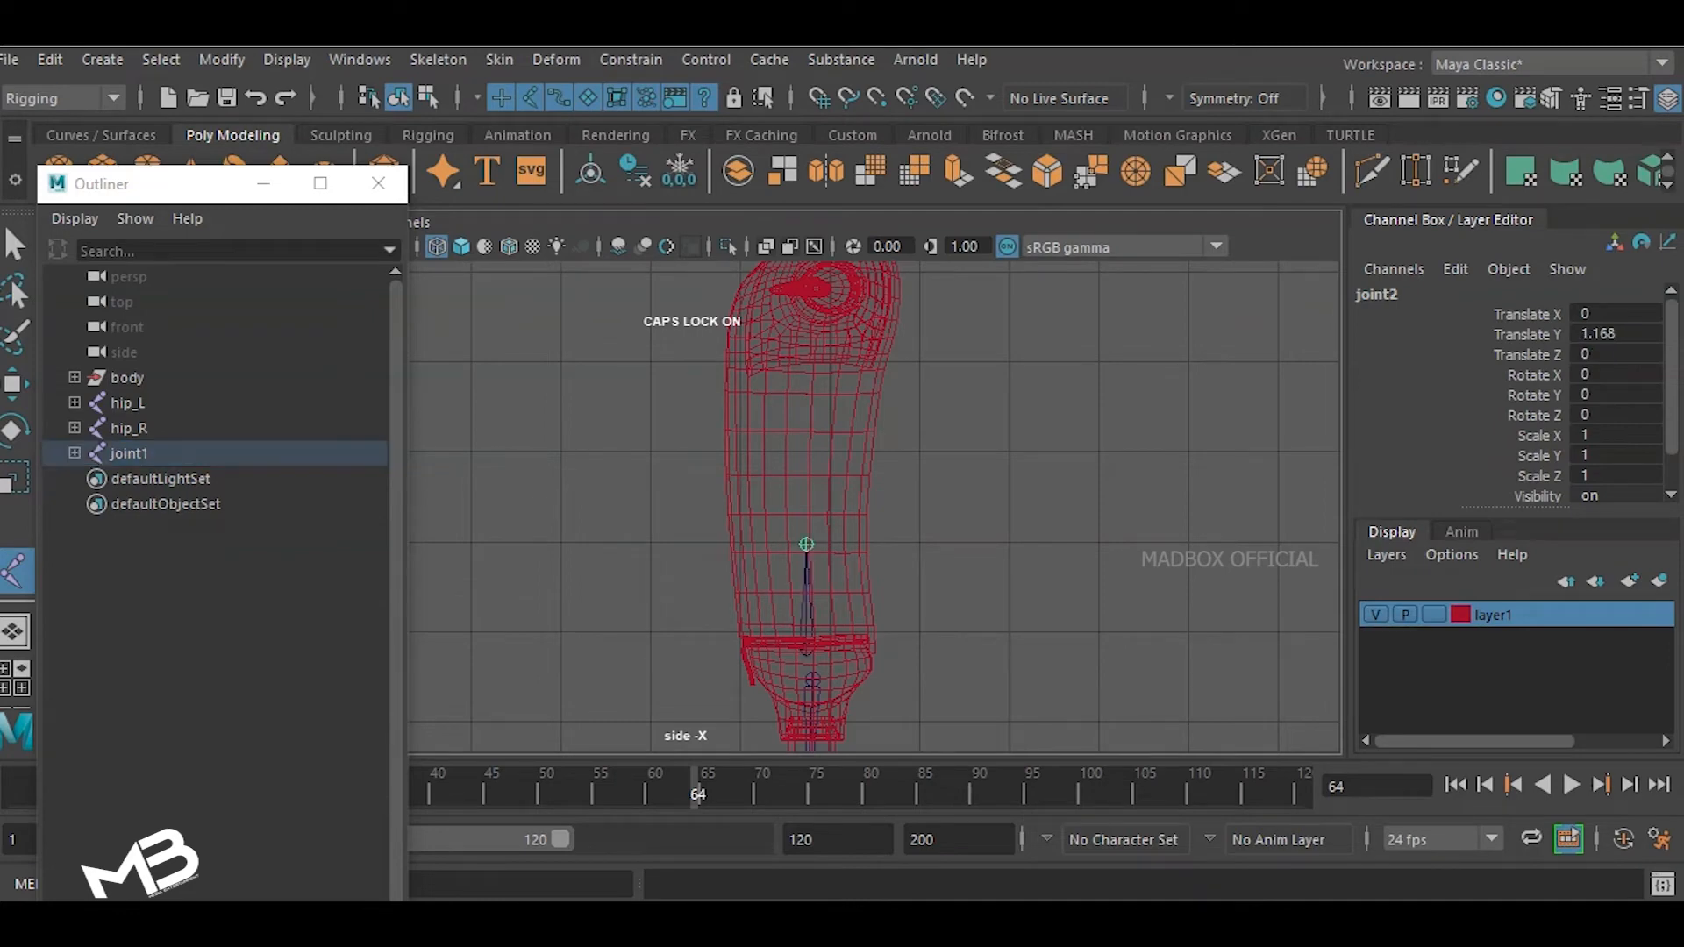
key(ctrl+z)
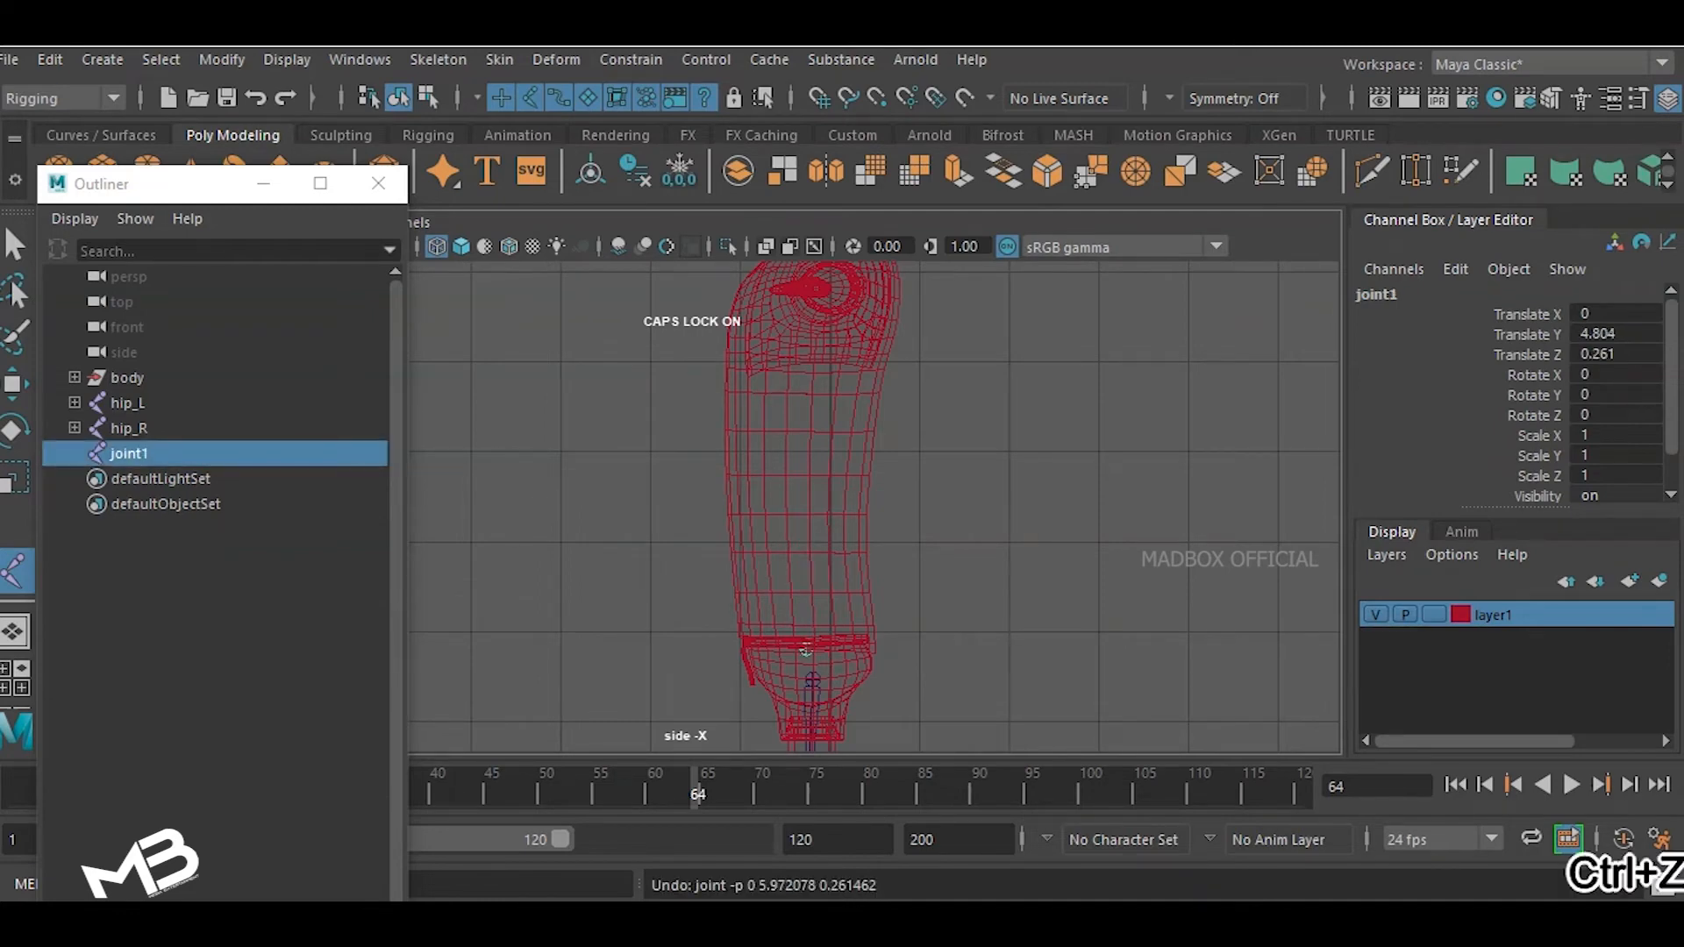
click(796, 545)
key(ctrl+z)
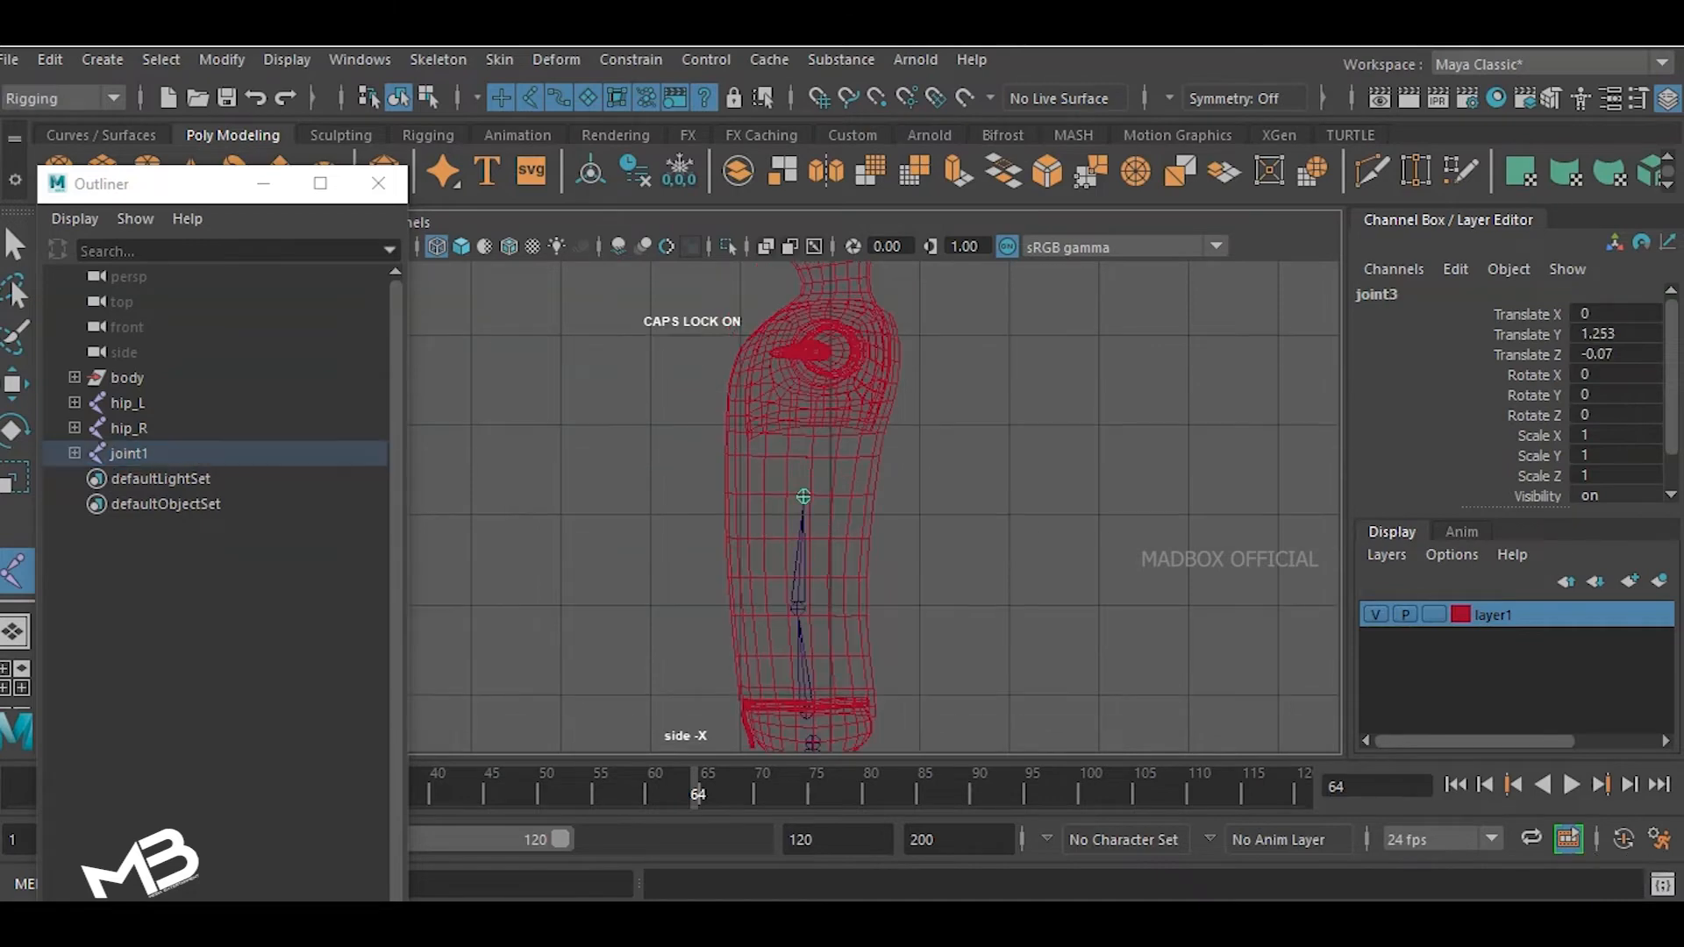
- Add a chest joint at shoulder height and a neck joint above it to the spine chain
alt+middle_drag(803, 497, 796, 631)
click(803, 511)
click(826, 407)
- Add a head joint near the ear and an end joint near the top of the head, and finish the chain
alt+middle_drag(807, 527, 807, 676)
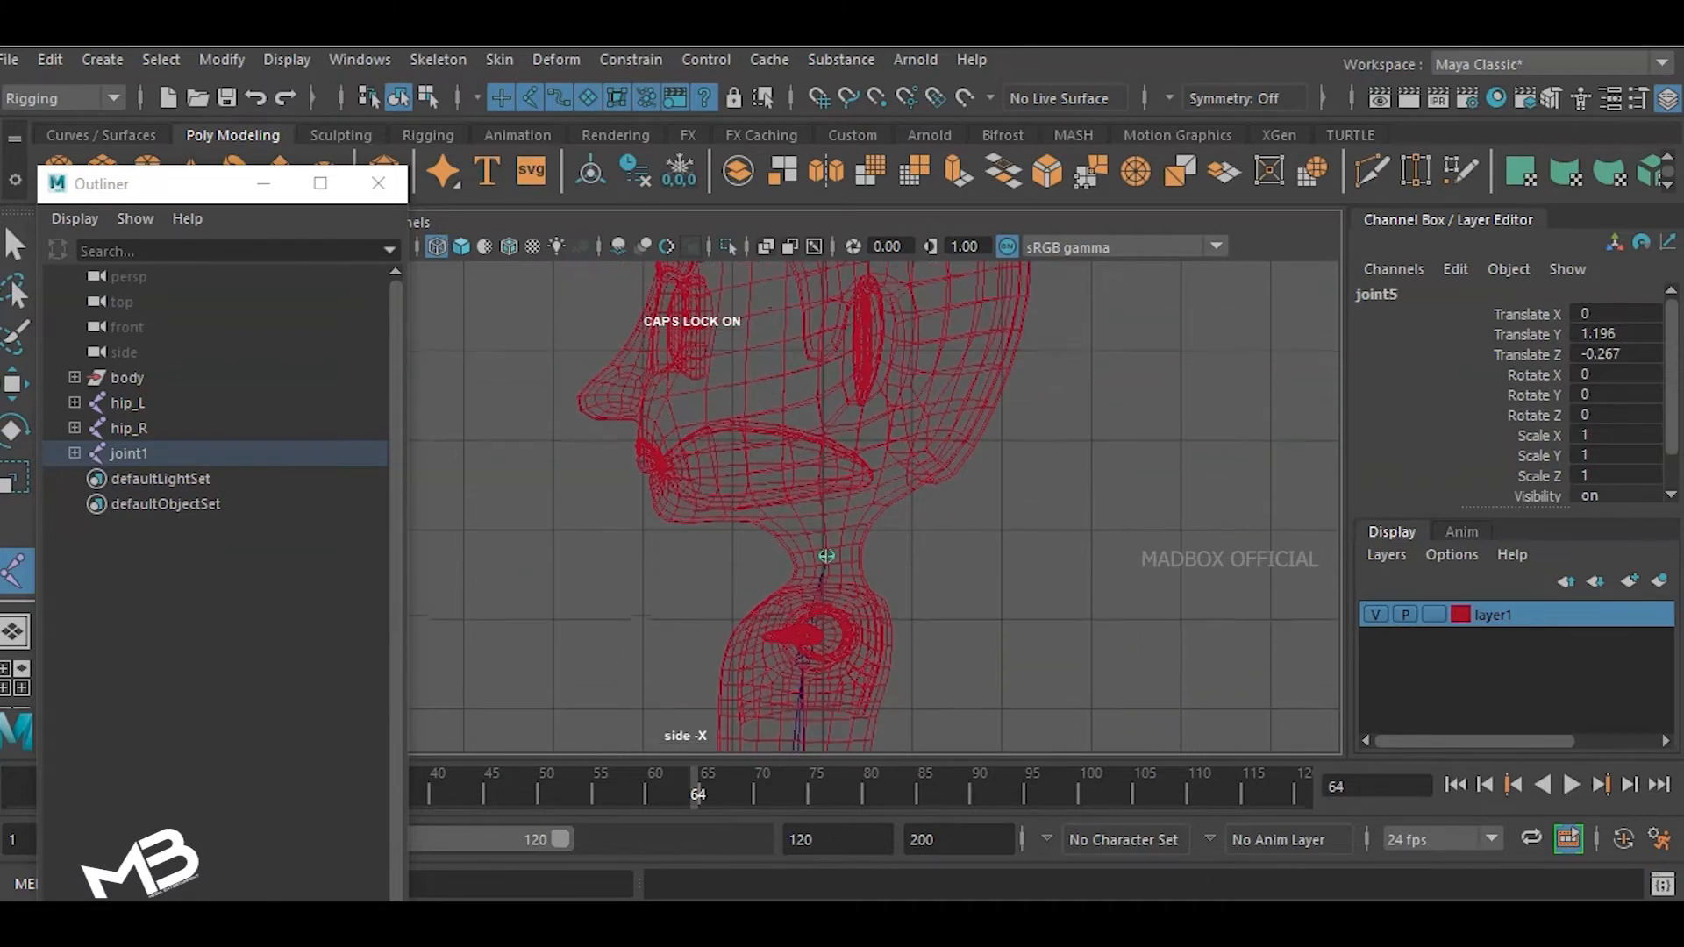
click(832, 389)
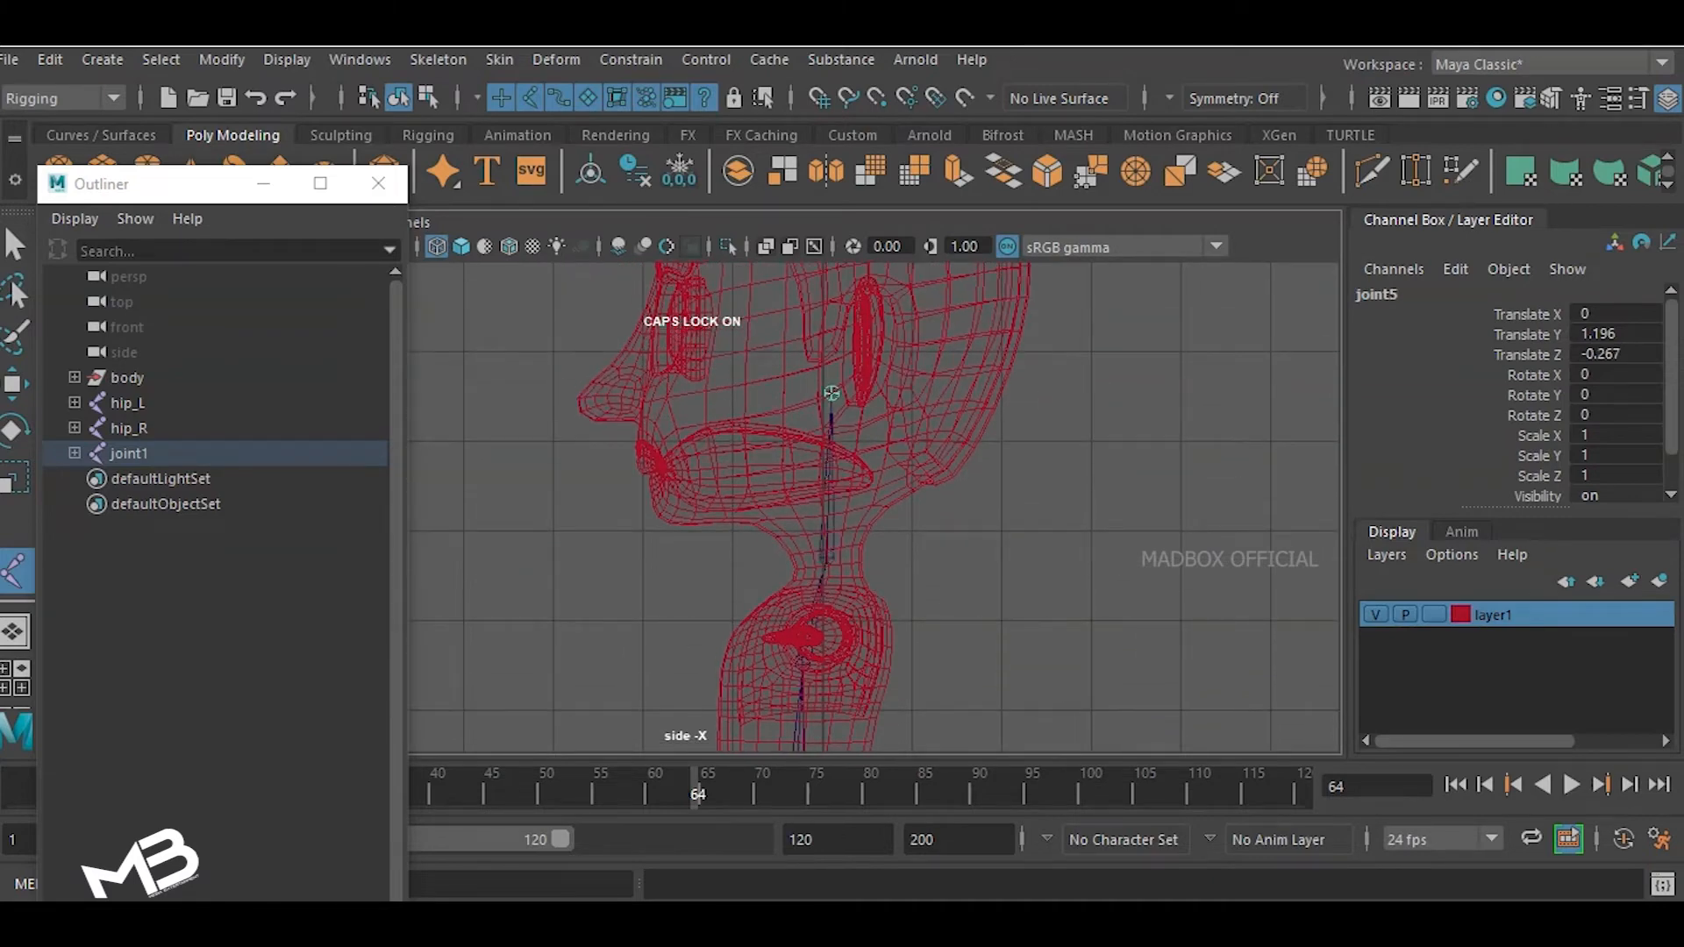
alt+middle_drag(832, 388, 838, 647)
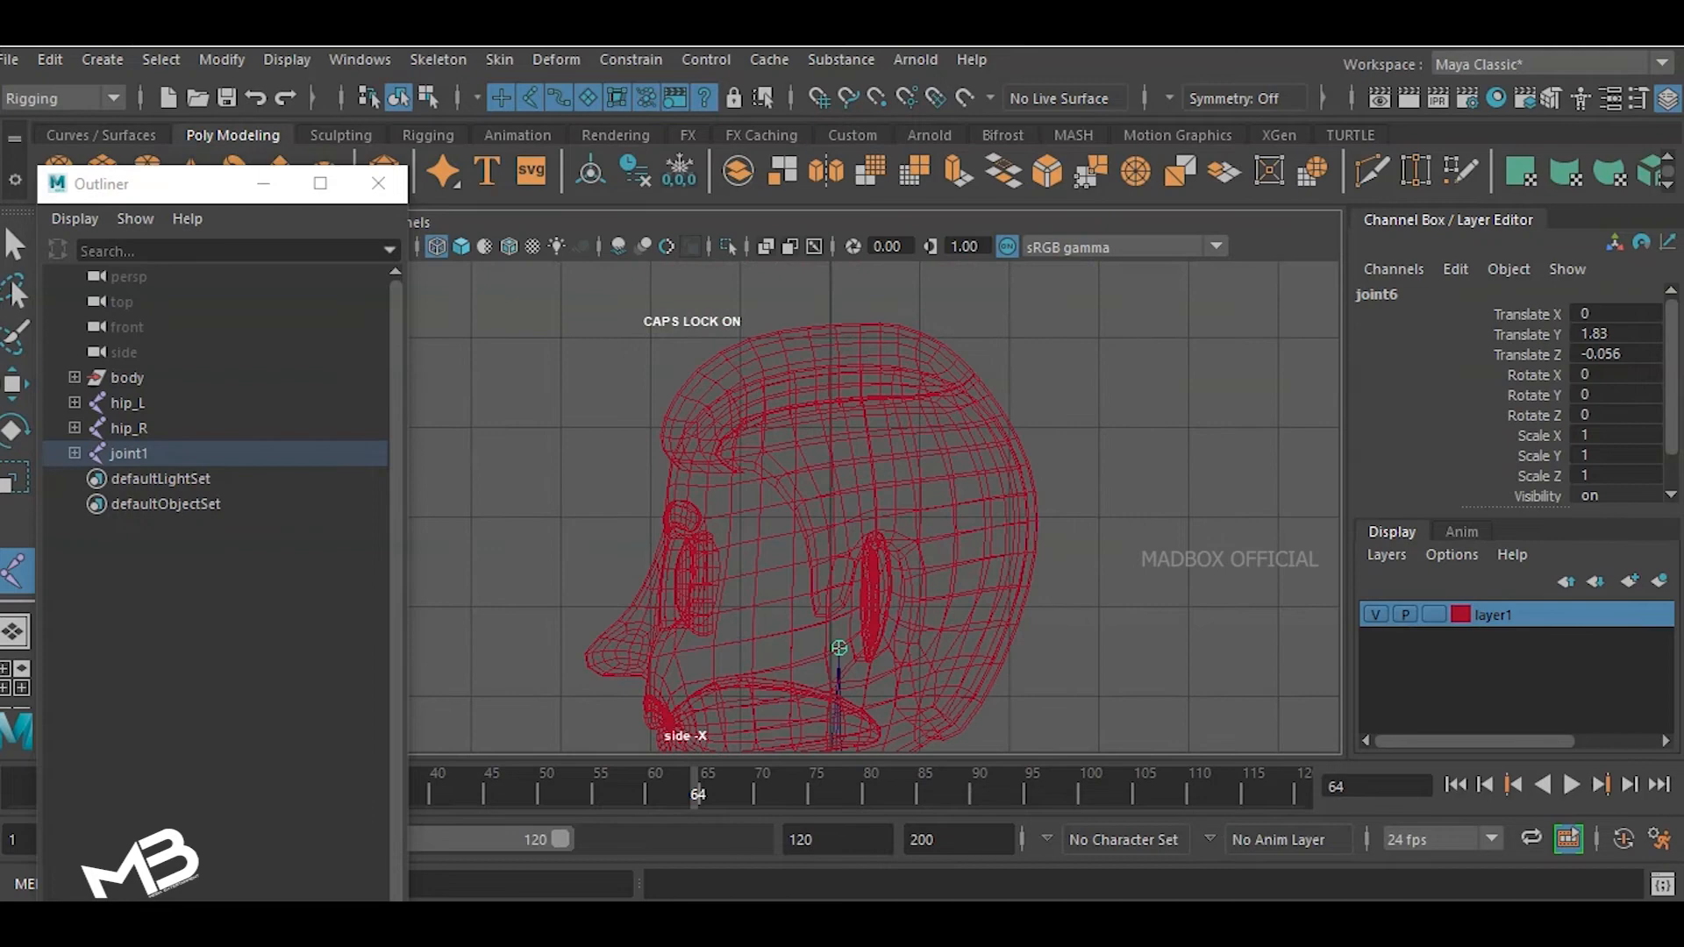
click(775, 376)
key(Return)
scroll(693, 503, down, 5)
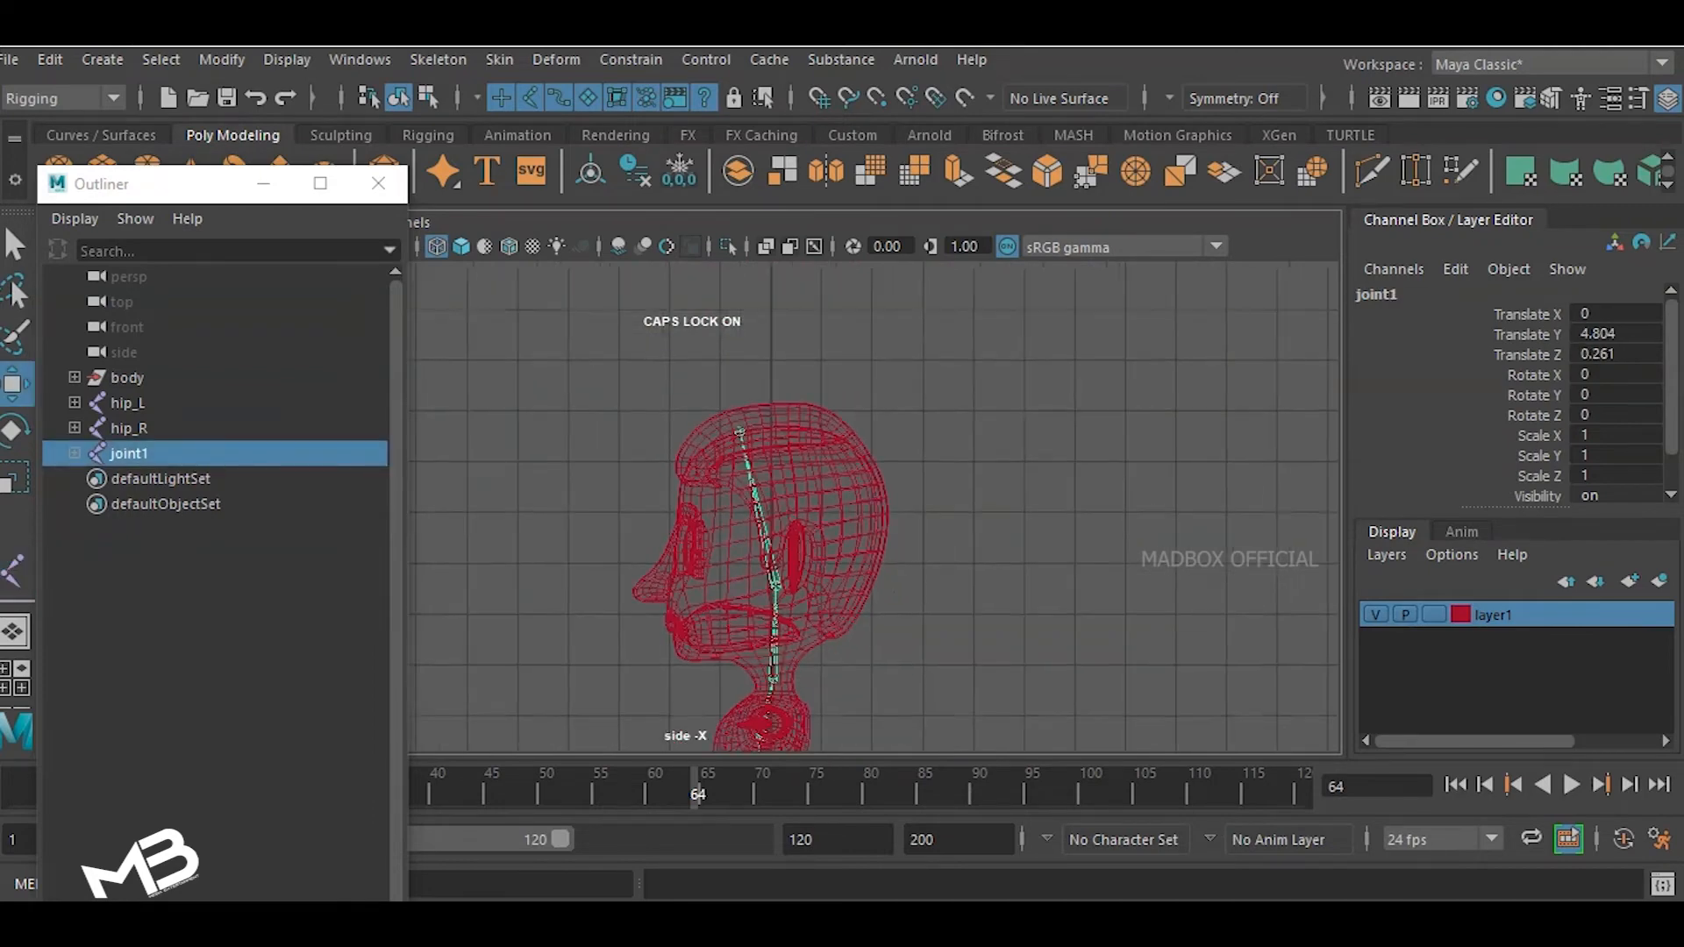
- Inspect the spine chain inside the character in the perspective view and clear the selection
key(w)
key(space)
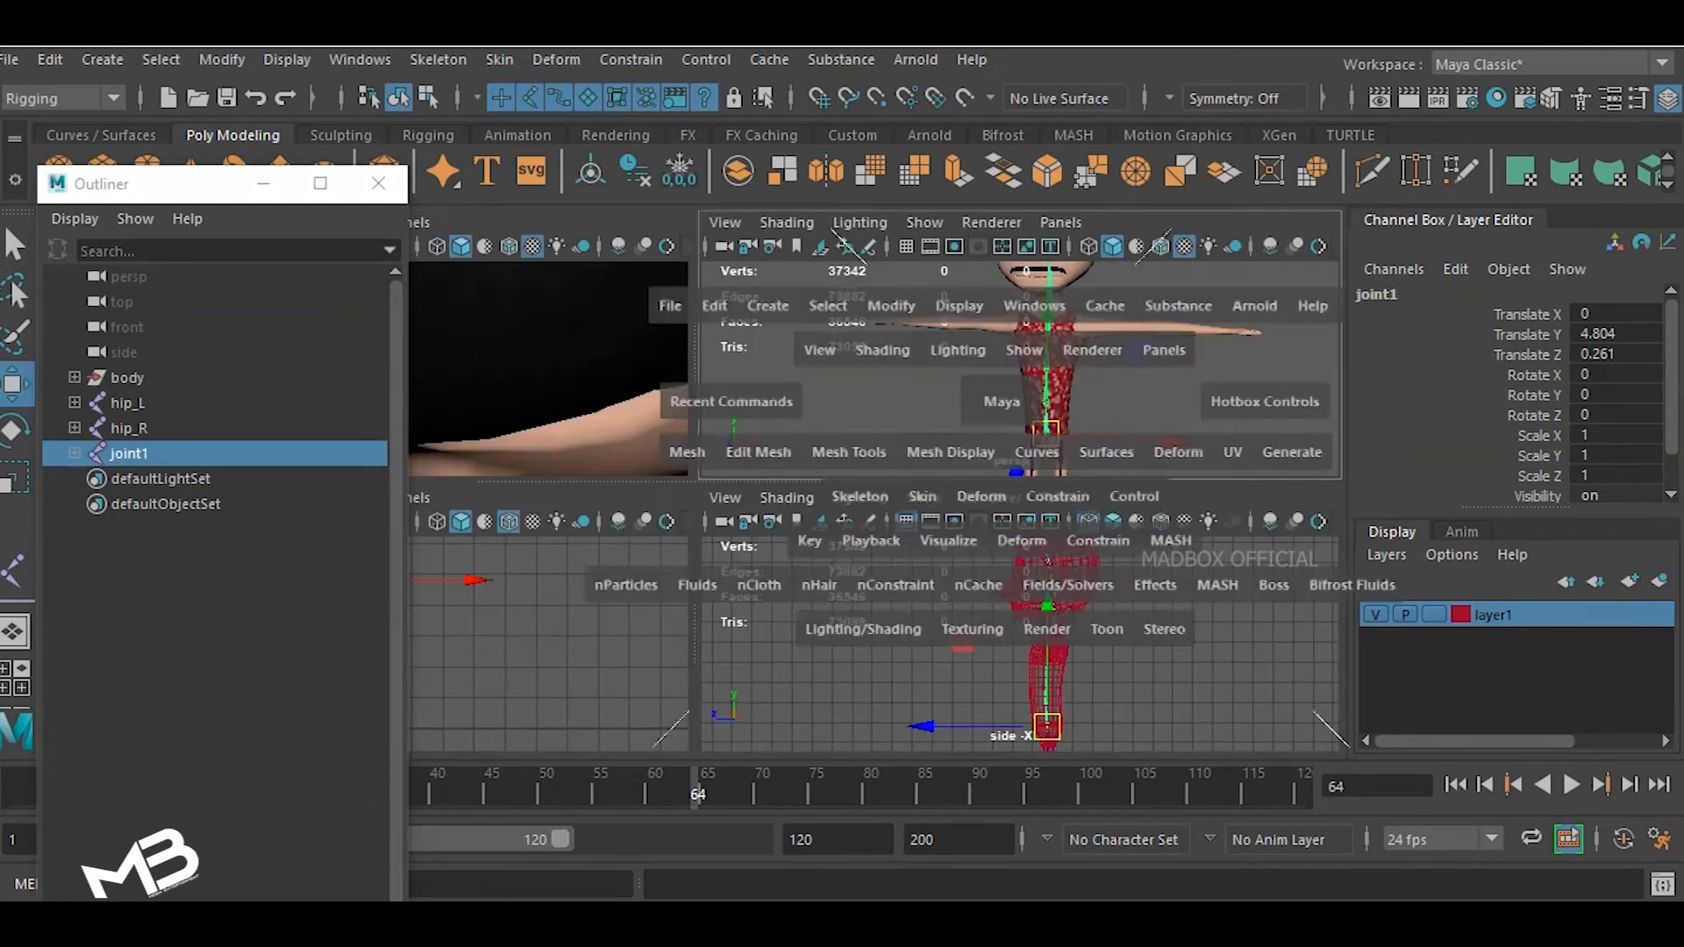
key(space)
alt+drag(877, 527, 1157, 535)
alt+middle_drag(930, 508, 1009, 593)
click(1008, 593)
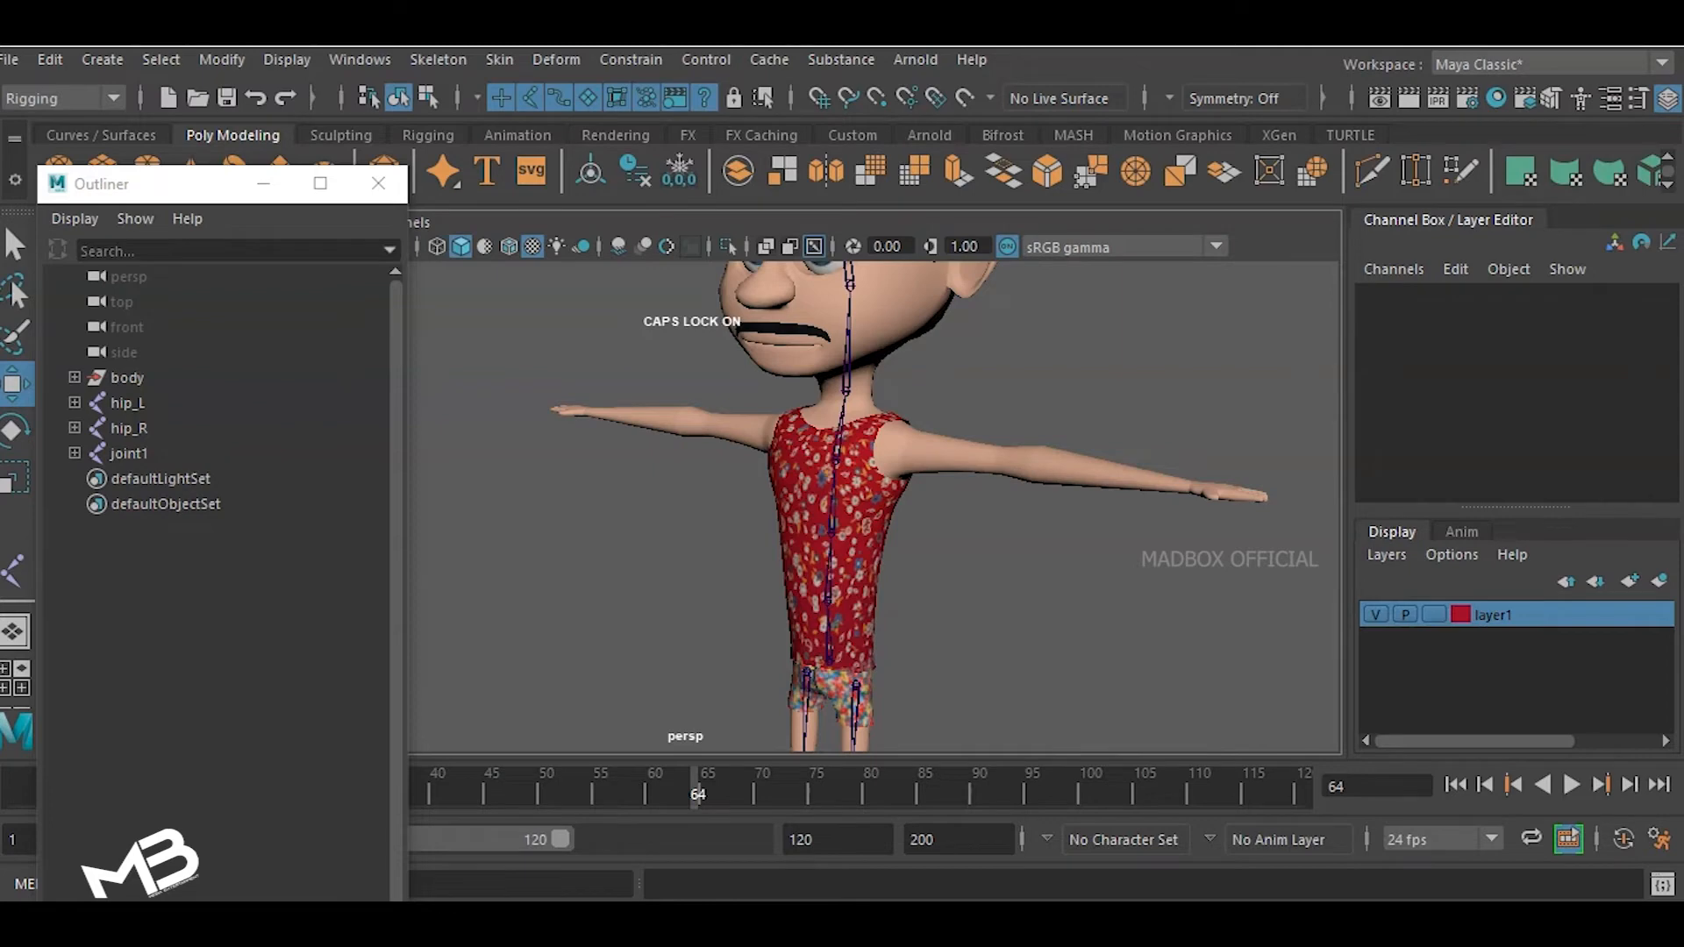
- Expand the joint1 hierarchy and rename its root joint HIP and the second joint SPINE_1
shift+click(74, 453)
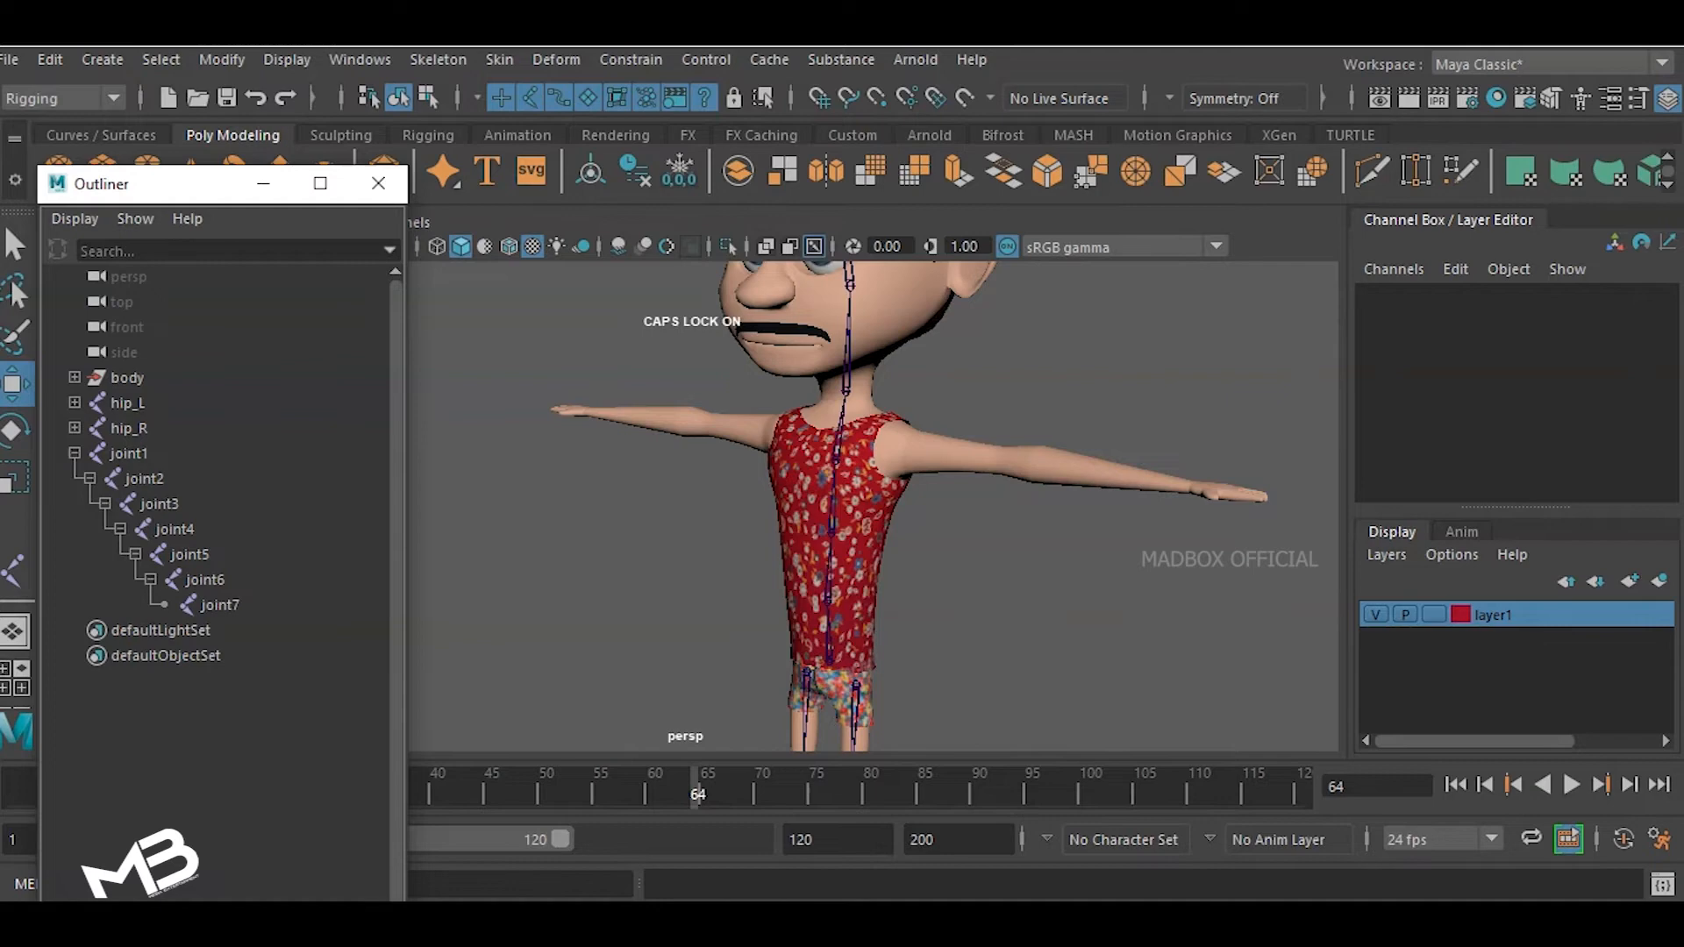
double_click(131, 453)
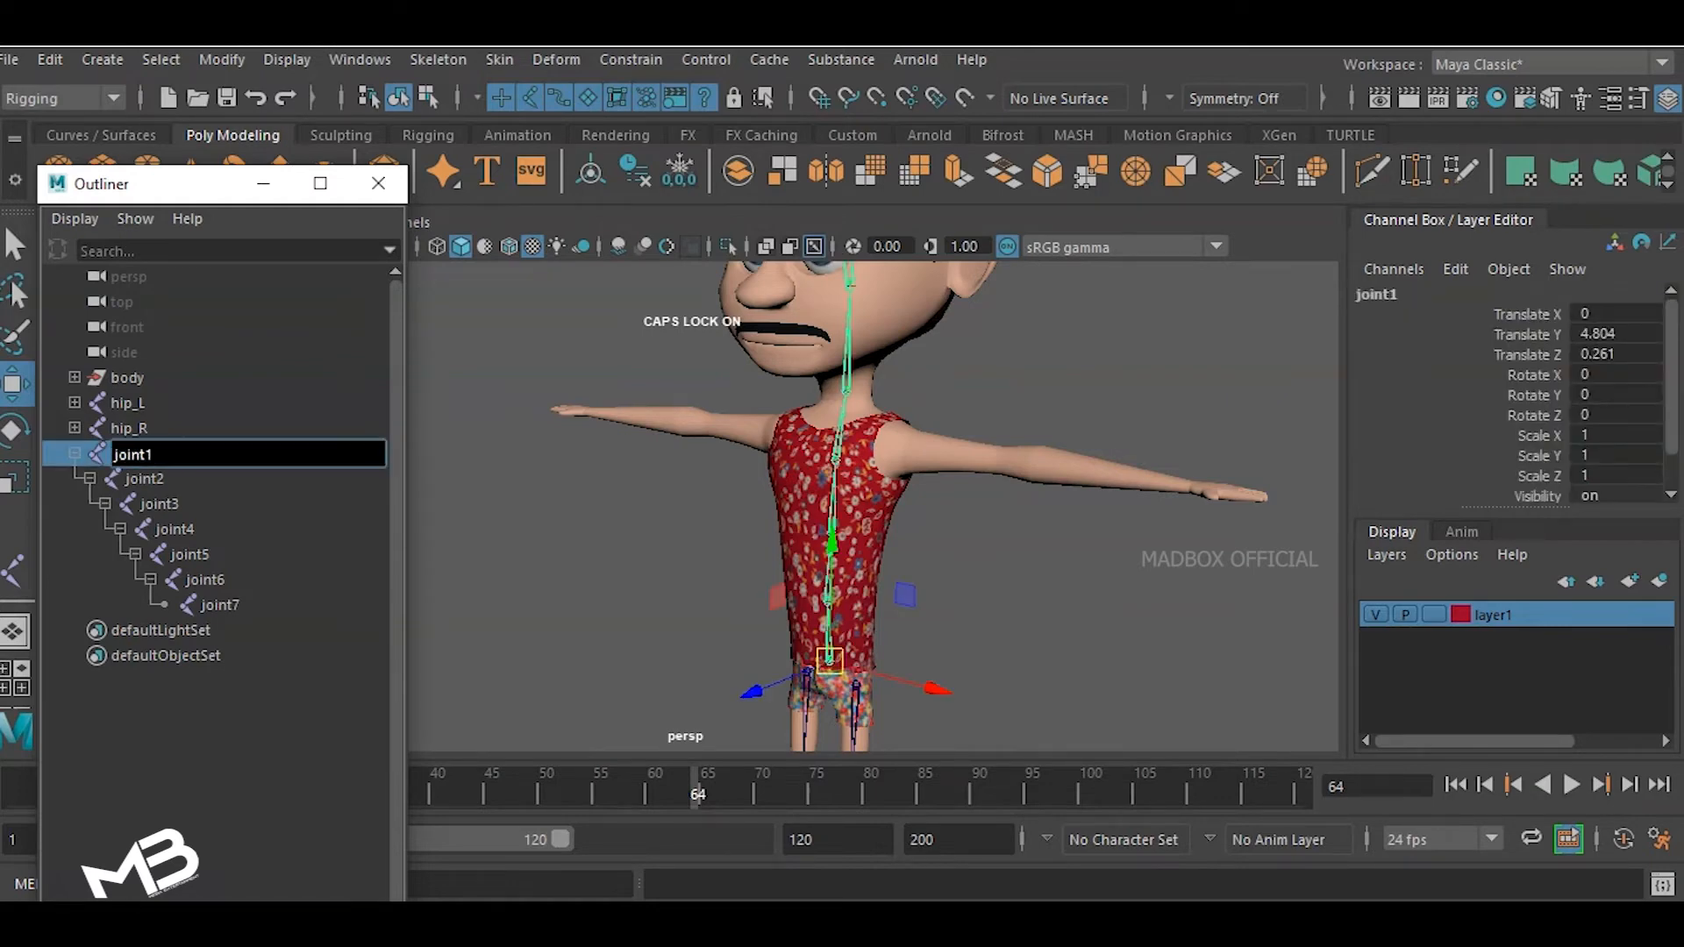
text(HIP)
key(Return)
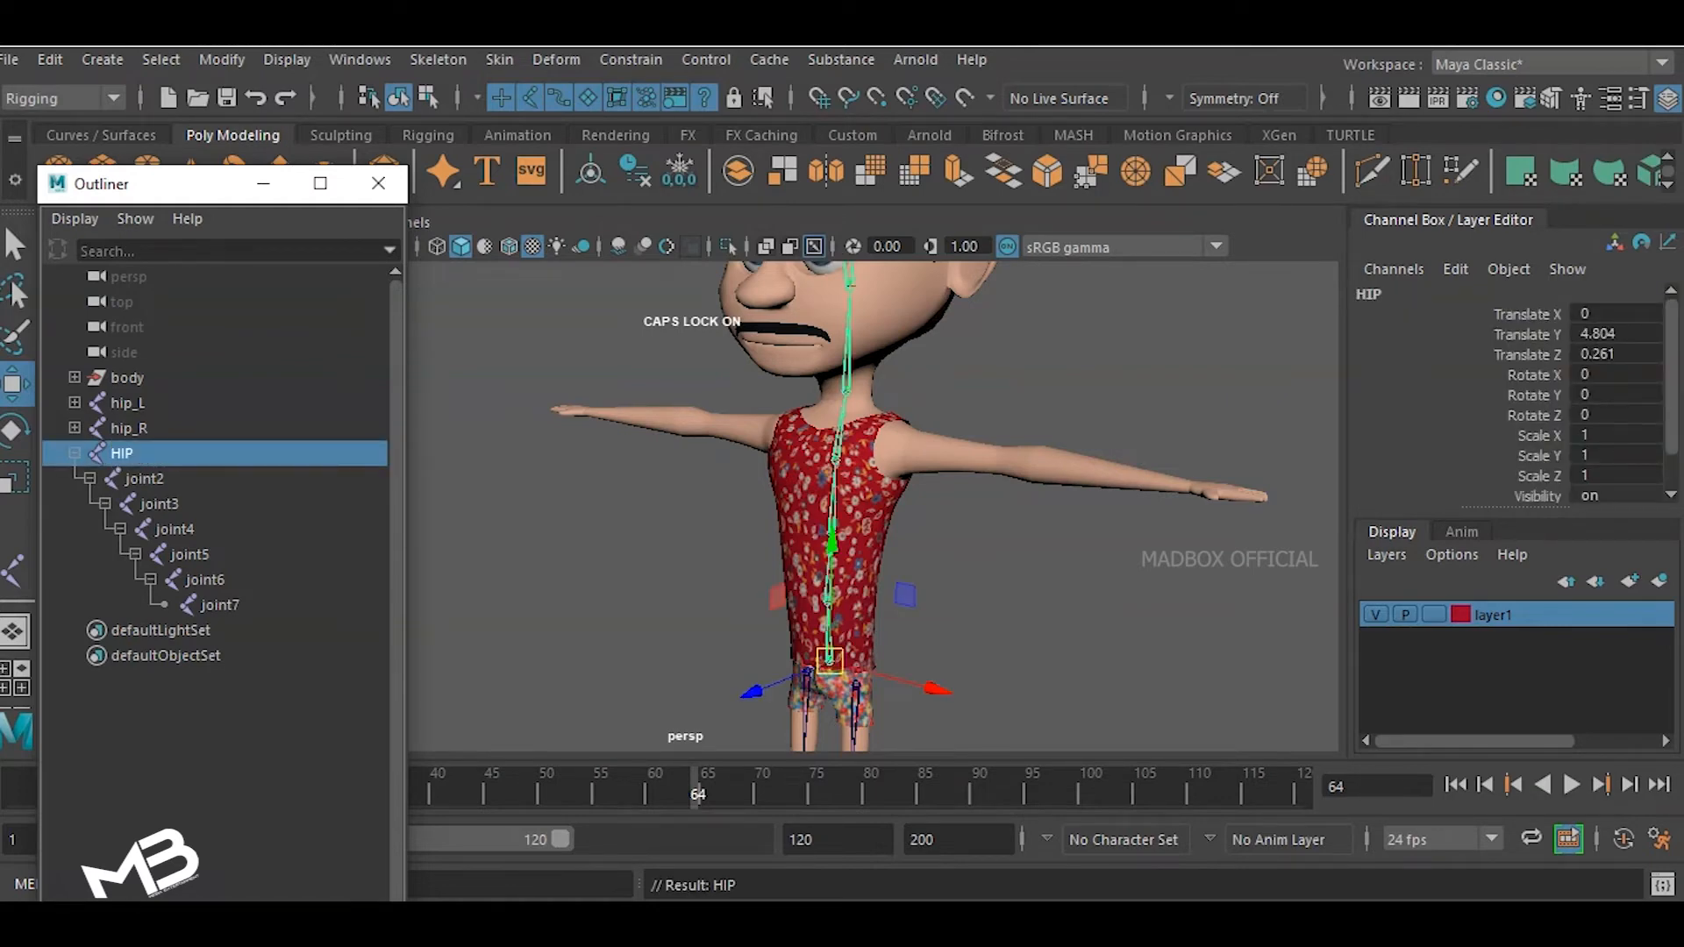
double_click(144, 479)
text(SPIN)
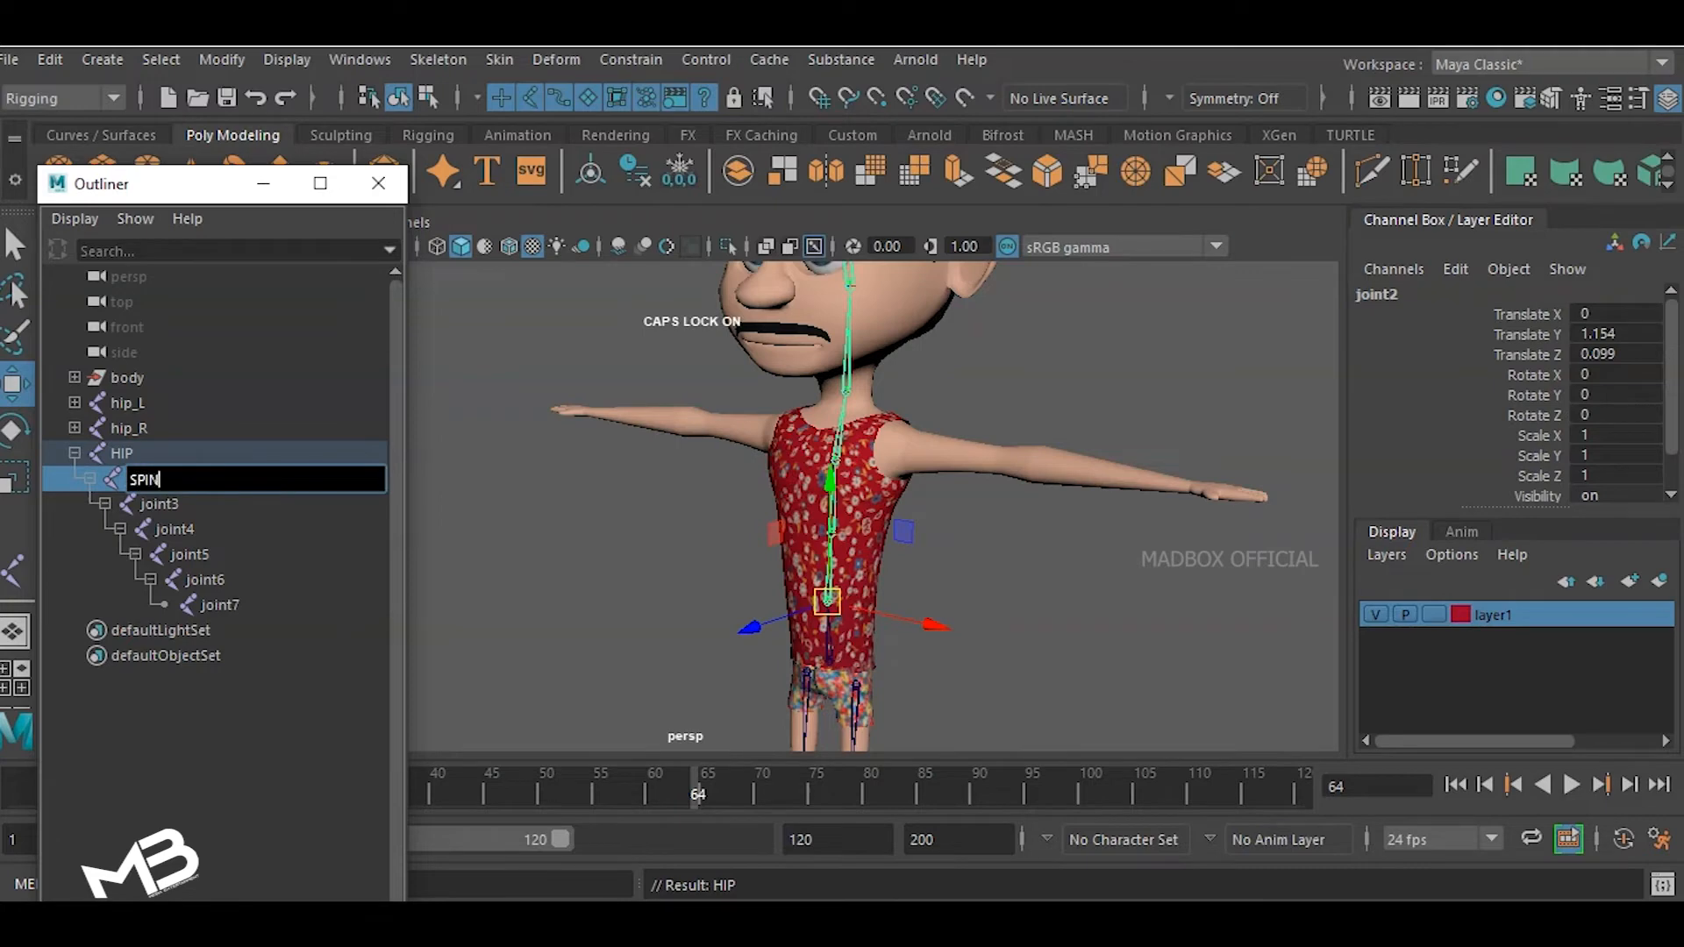
text(E_1)
key(Return)
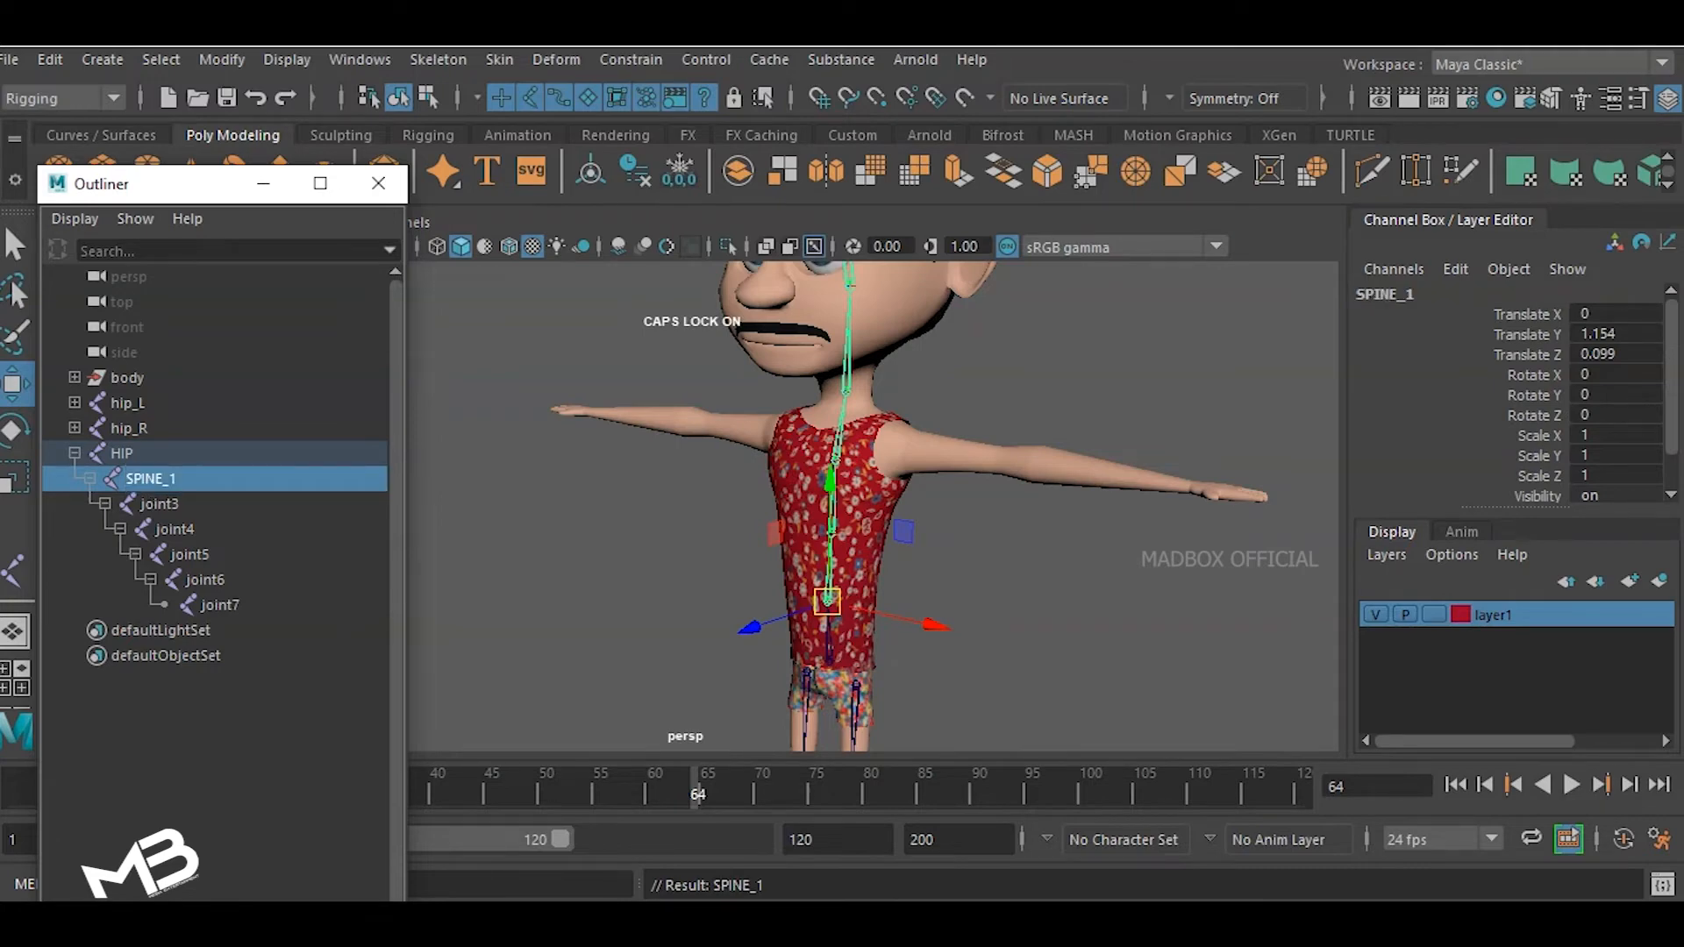
- Rename joint3 as SPINE_2, correcting the missing underscore
double_click(159, 505)
text(SPINE2)
key(Return)
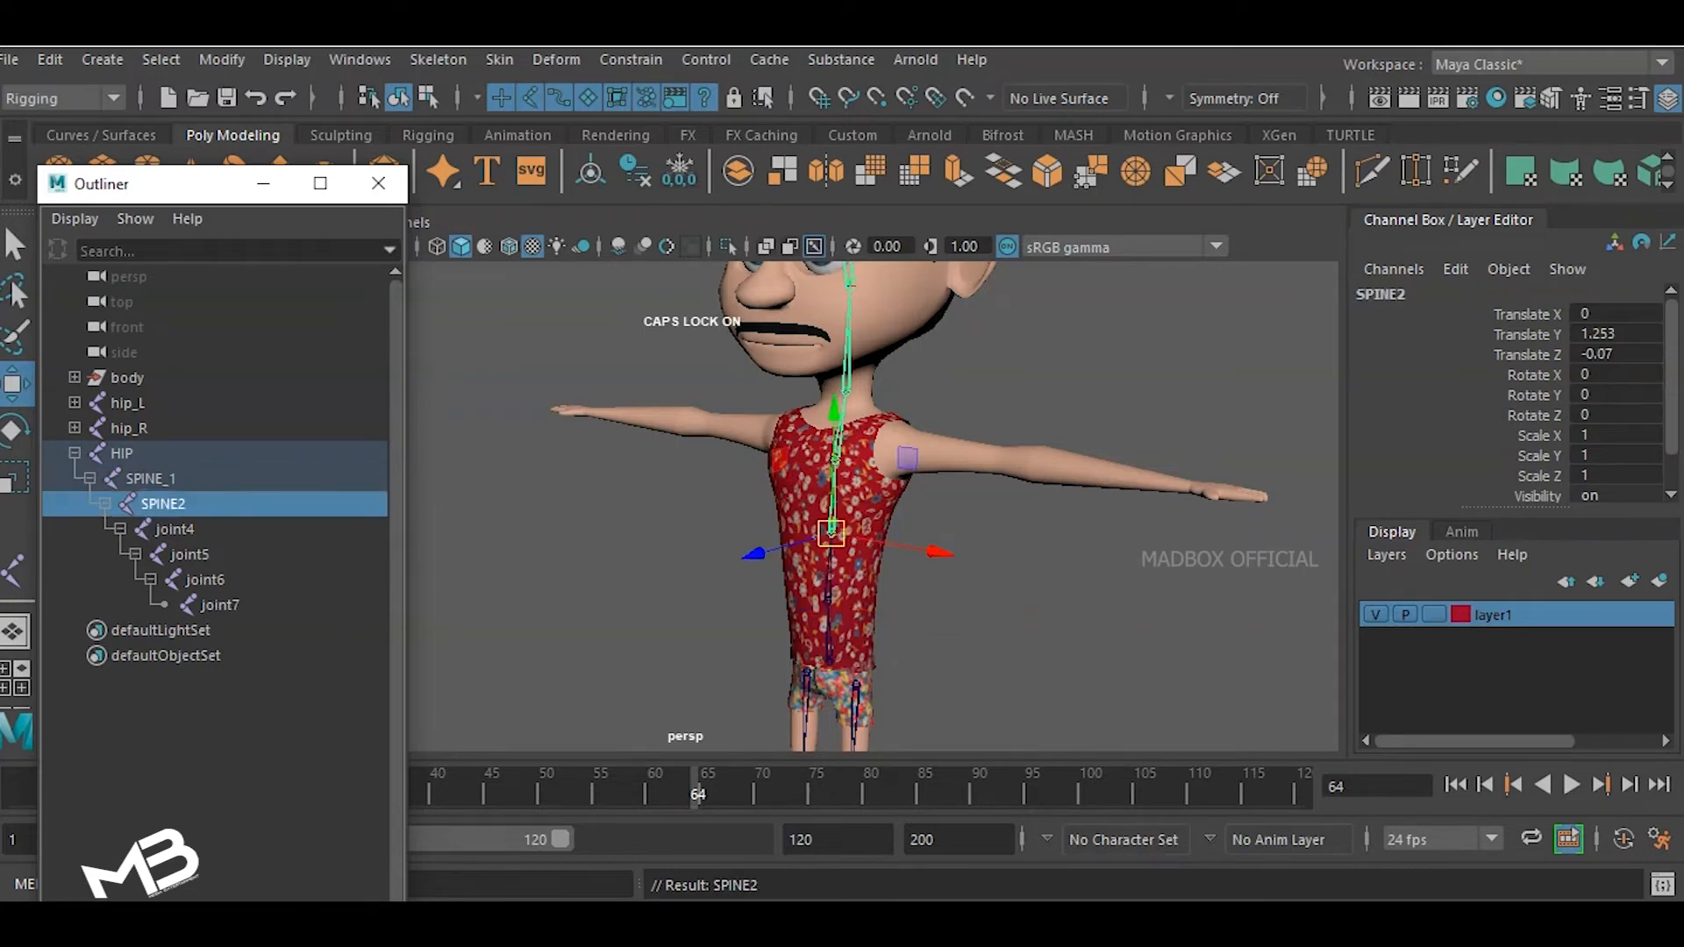
double_click(163, 505)
click(174, 504)
key(Right)
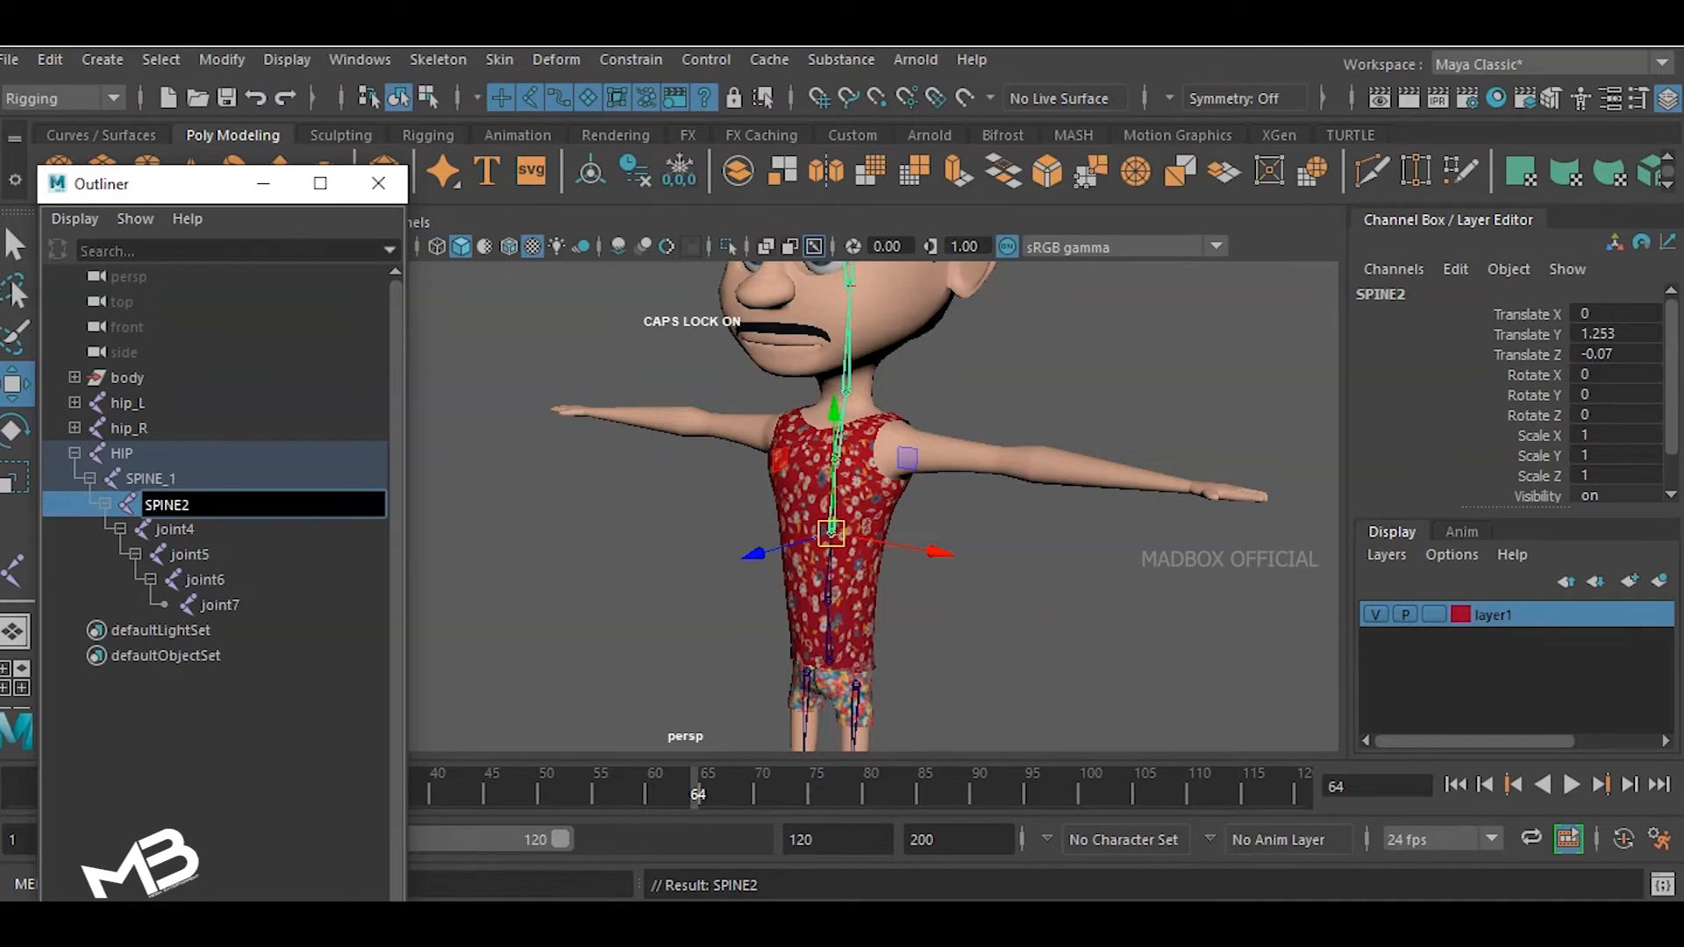
- Rename joint4 as CHEST and joint5 as NECK
key(Tab)
text(CHEST)
key(Return)
key(Tab)
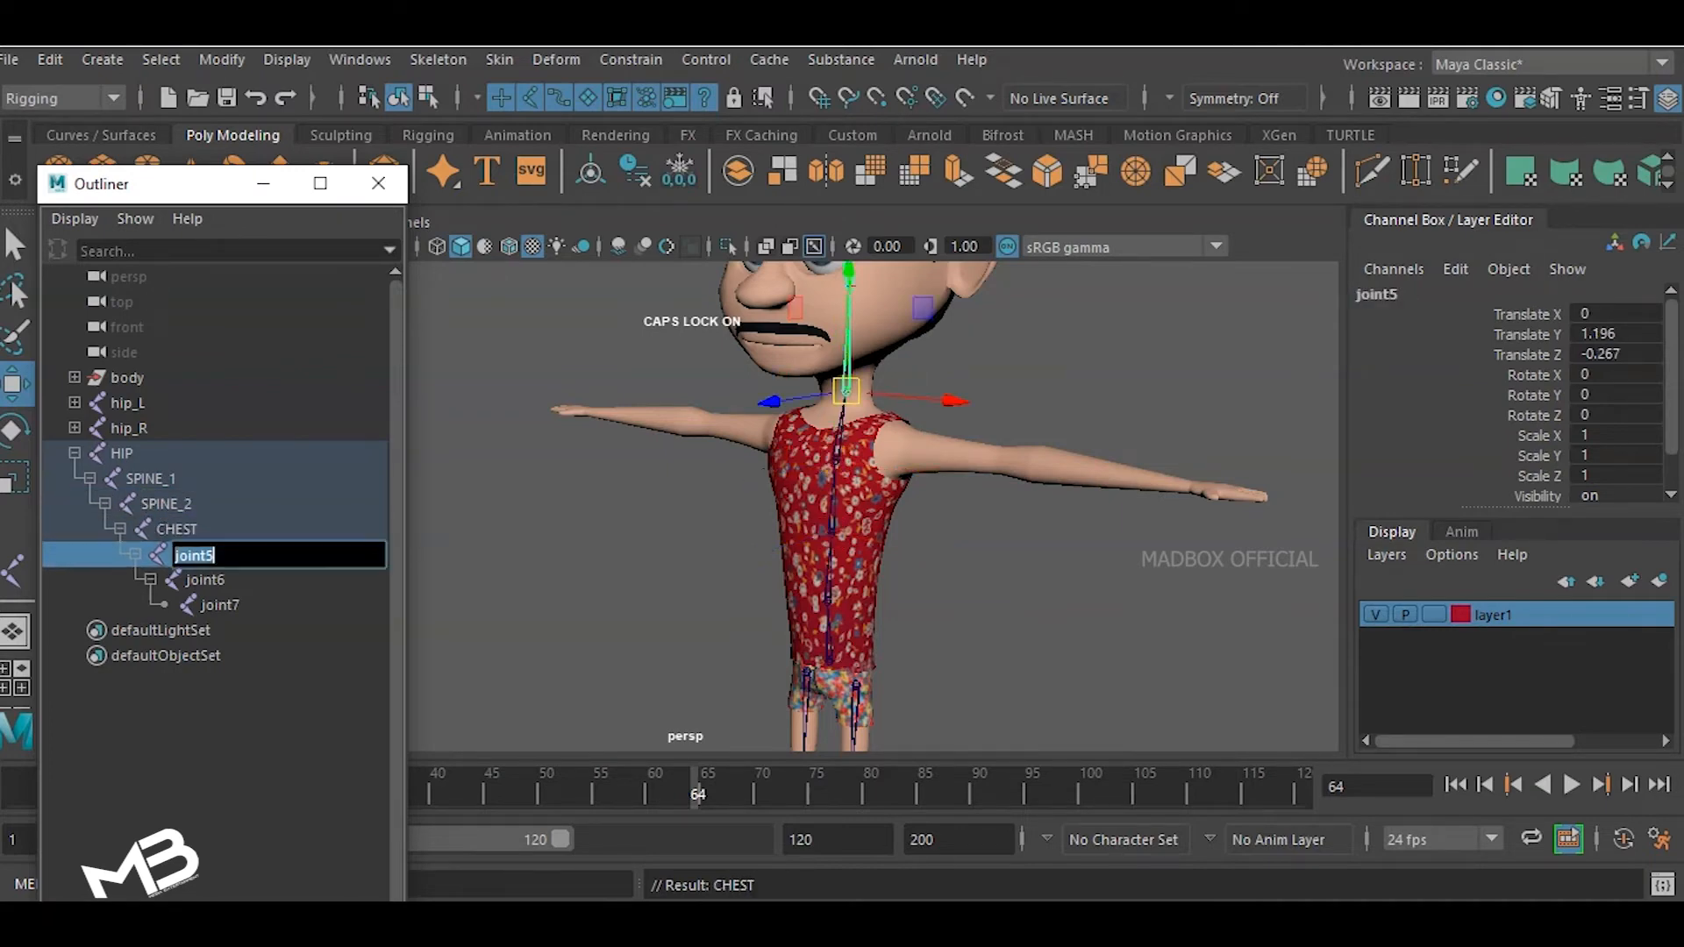
text(NECK)
key(Return)
key(Tab)
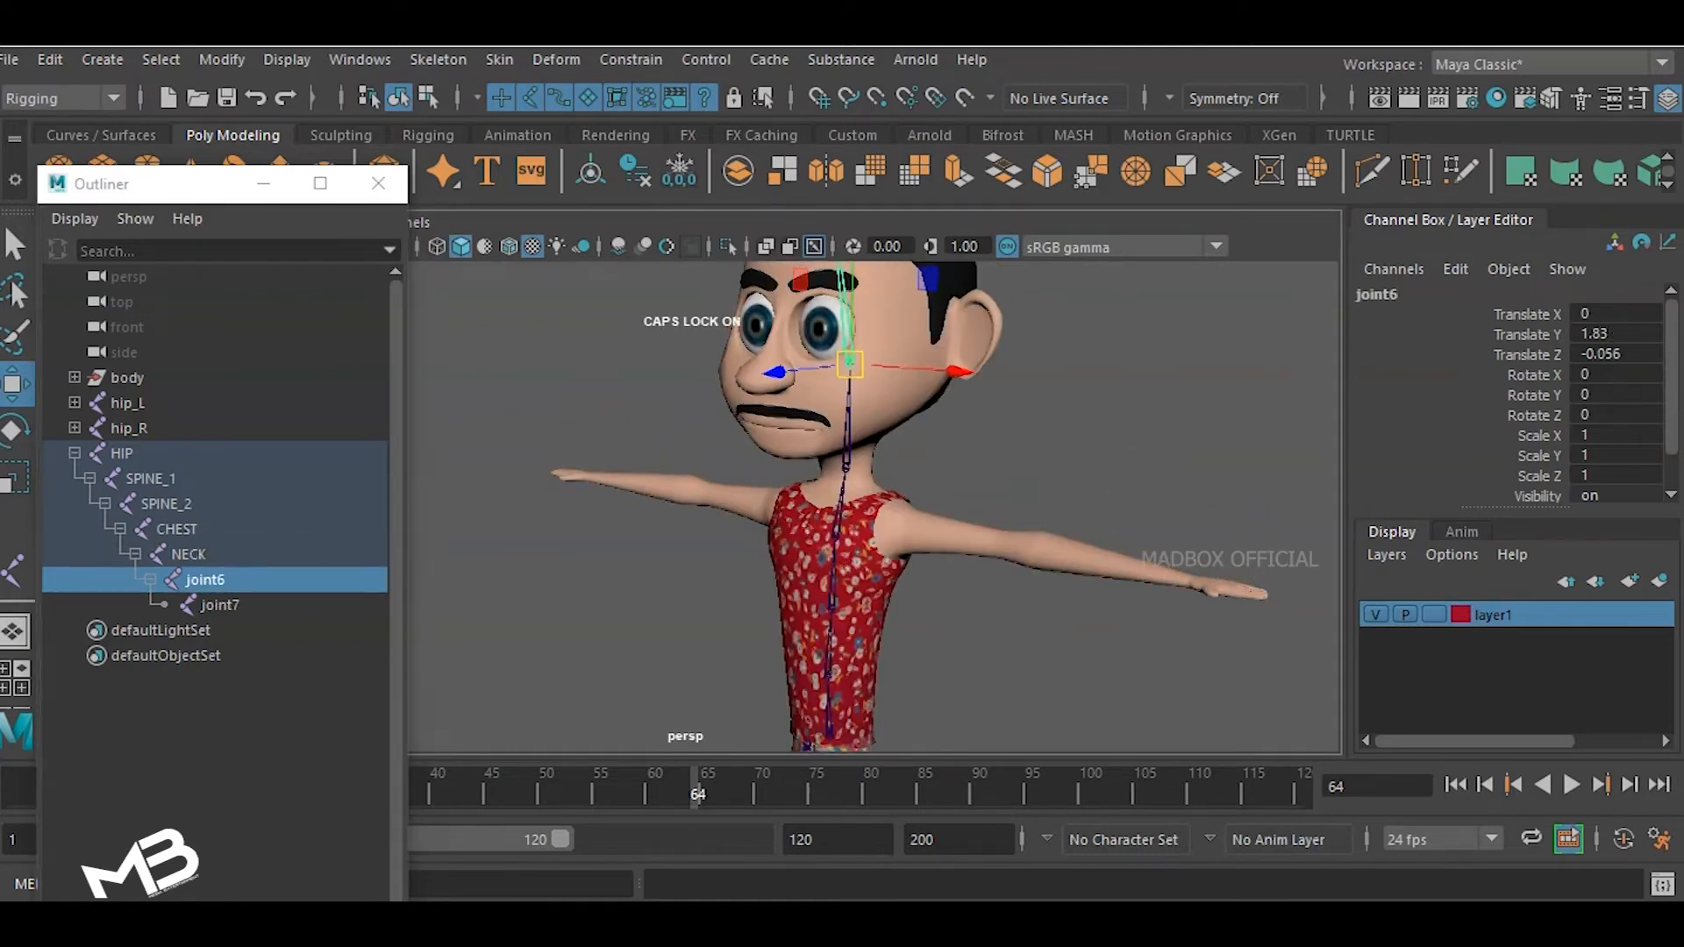
- Rename joint6 as HEAD and joint7 as HEAD_TIP, and collapse the HIP hierarchy in the Outliner
text(HEAD)
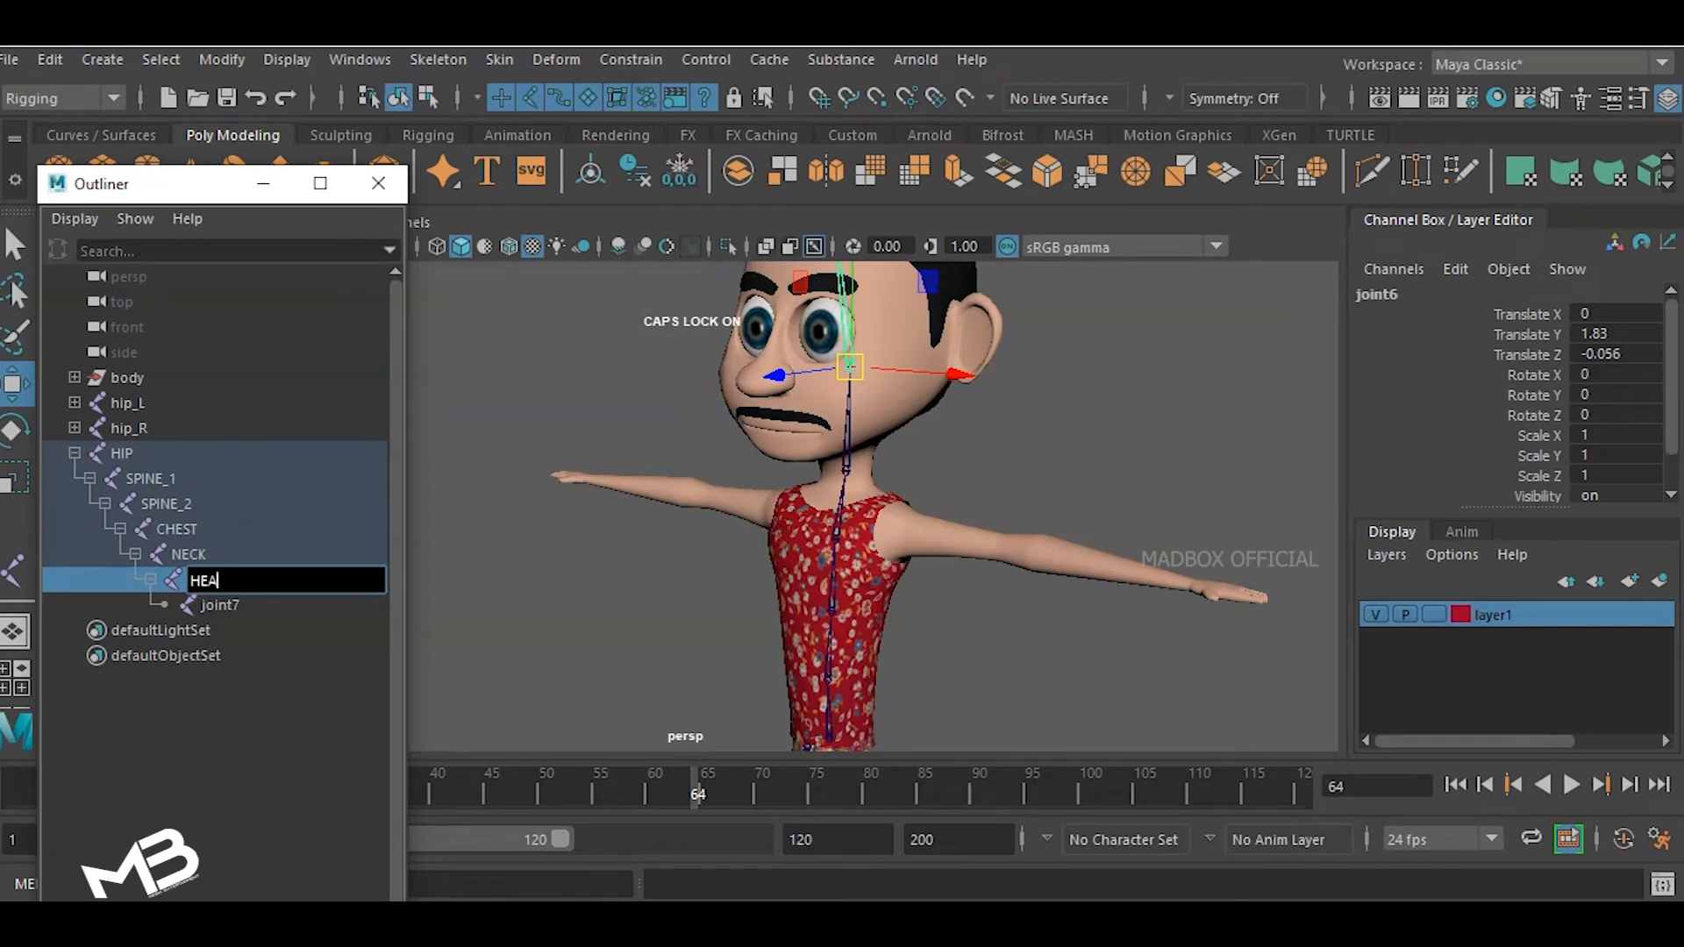
key(Return)
key(Tab)
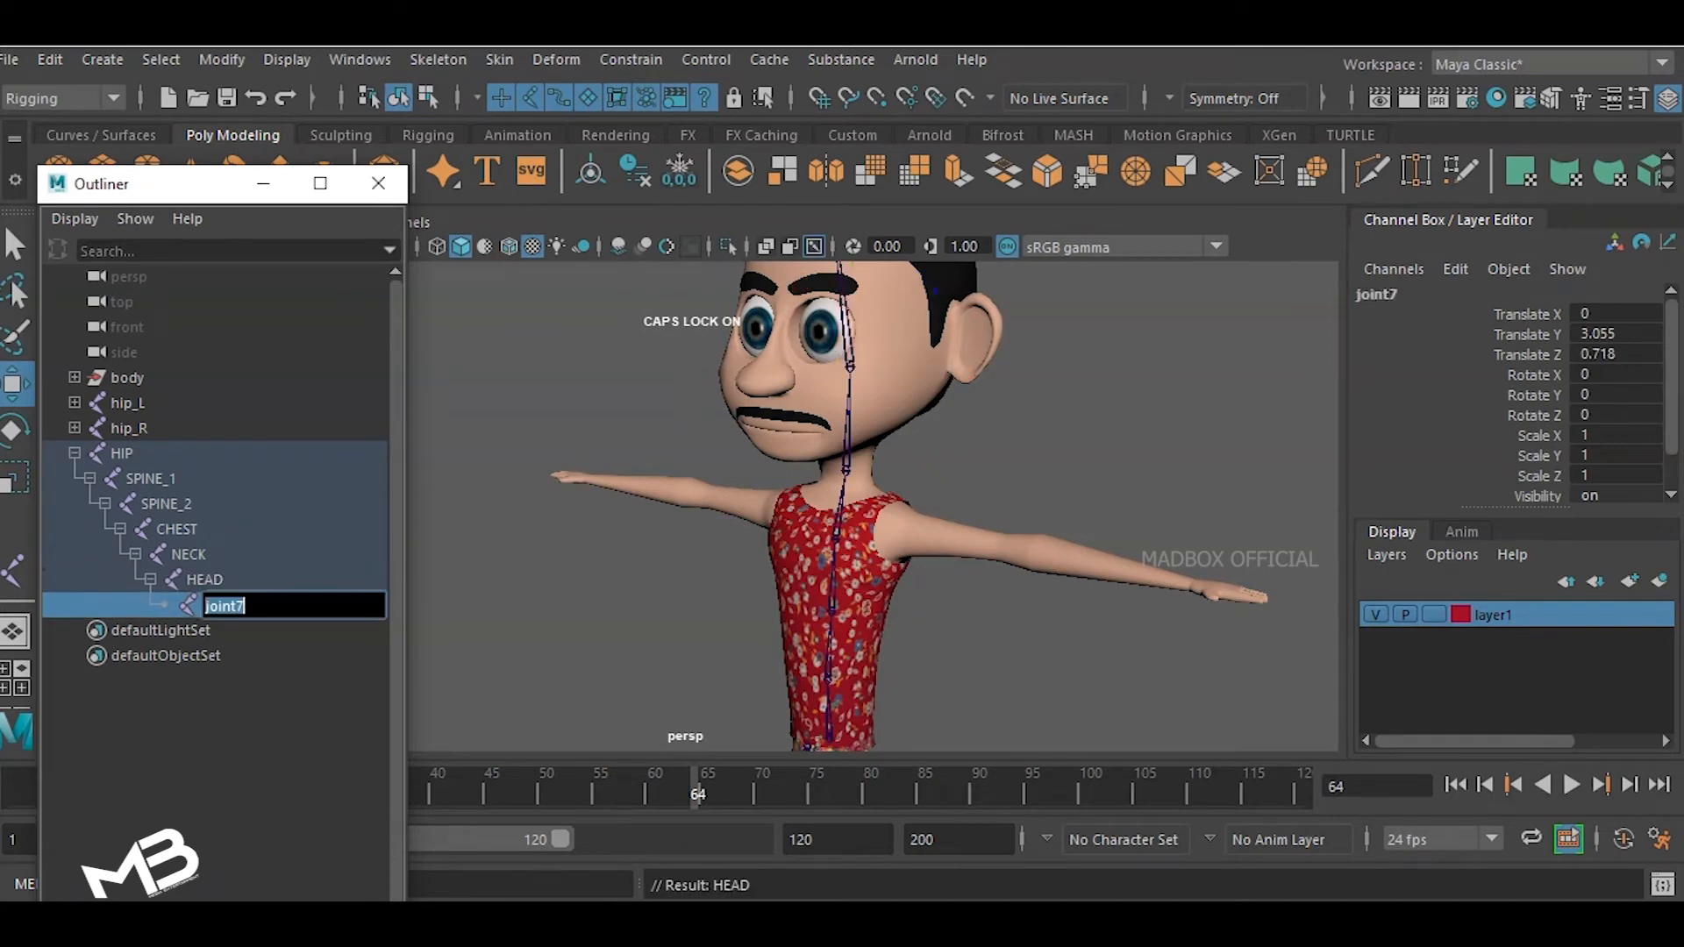
text(HEAD_TIP)
key(Return)
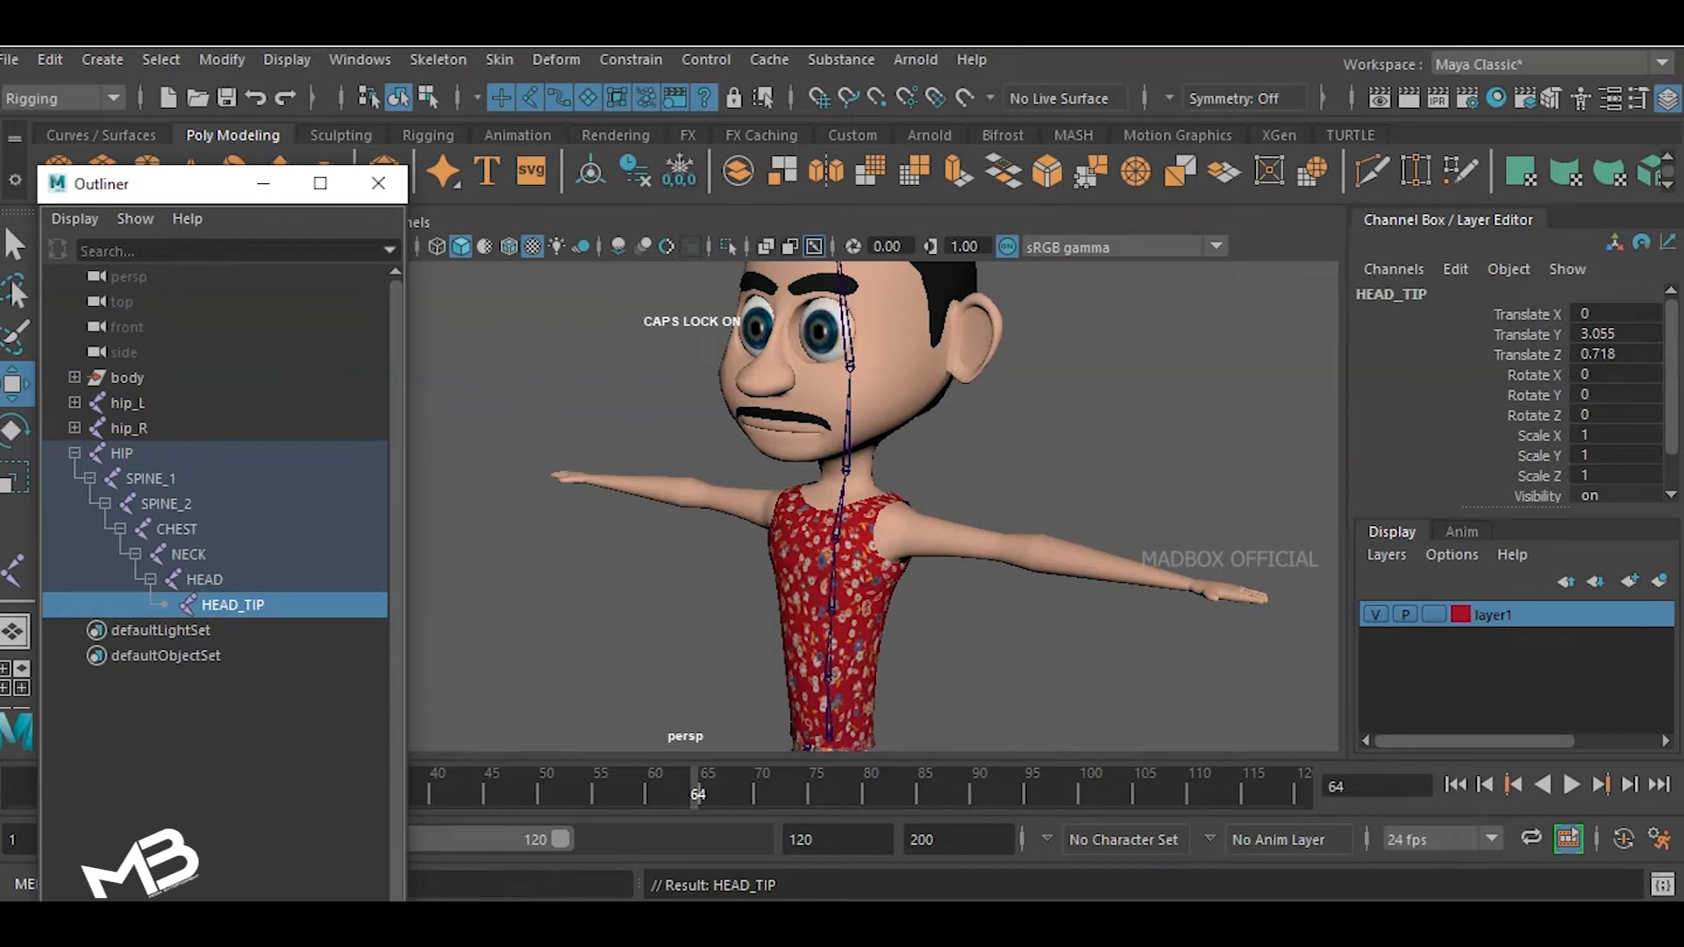
click(75, 453)
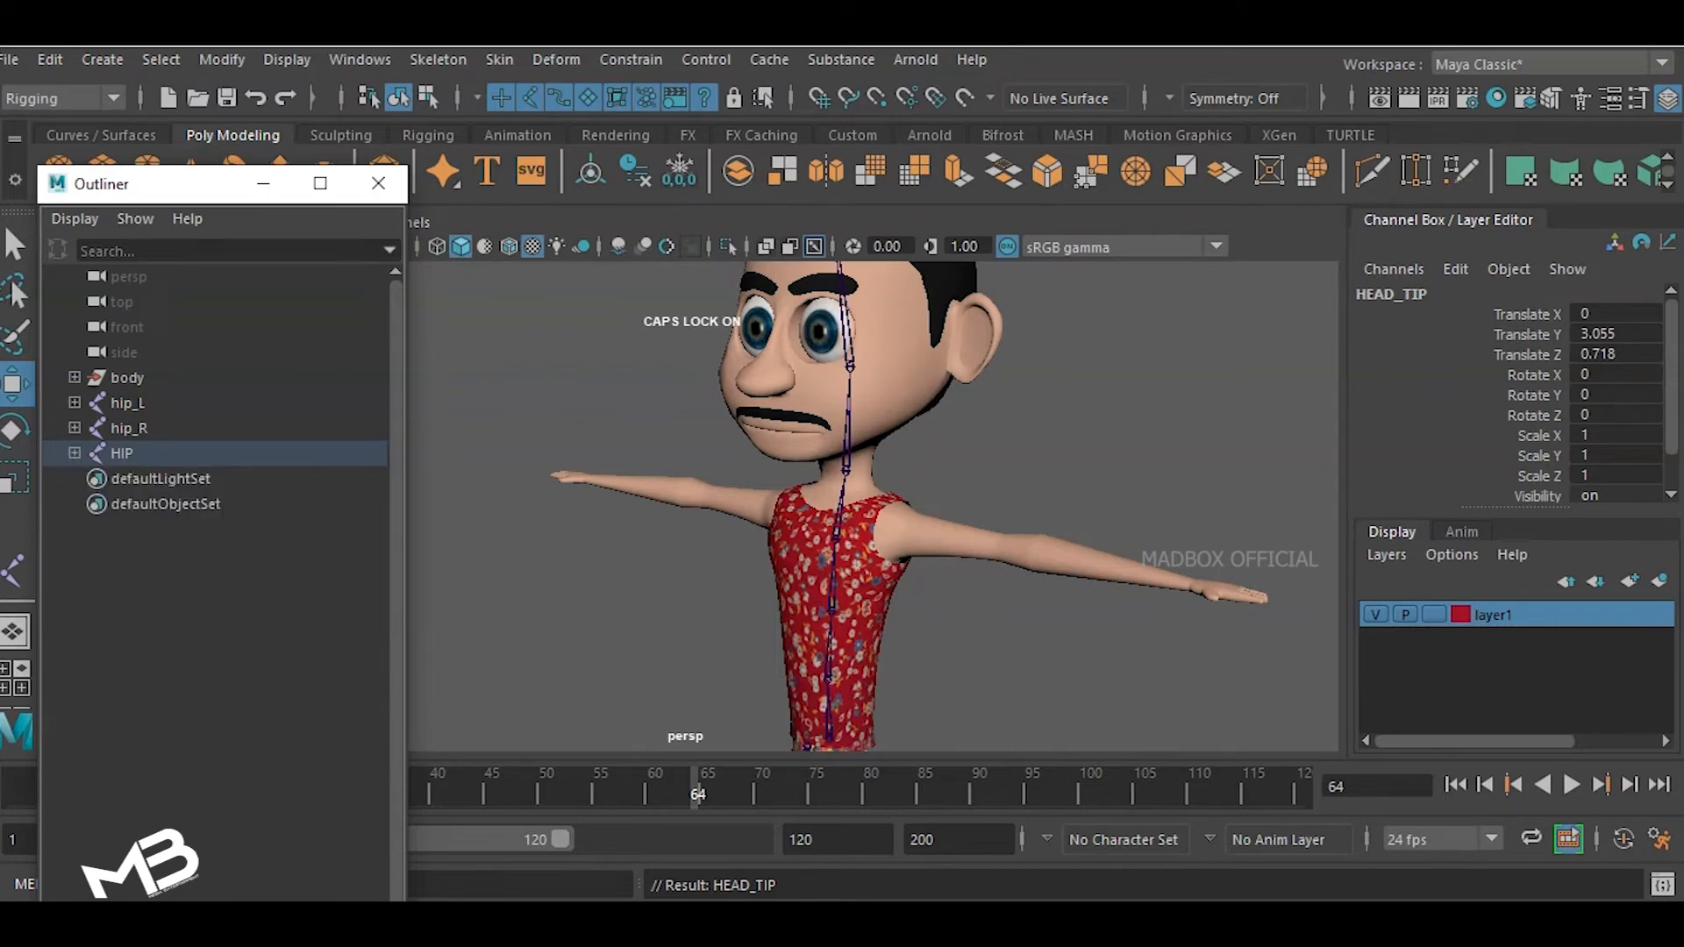
- Activate the Joint tool and turn on X-ray joint display in the top view framed on the character's left arm
click(14, 571)
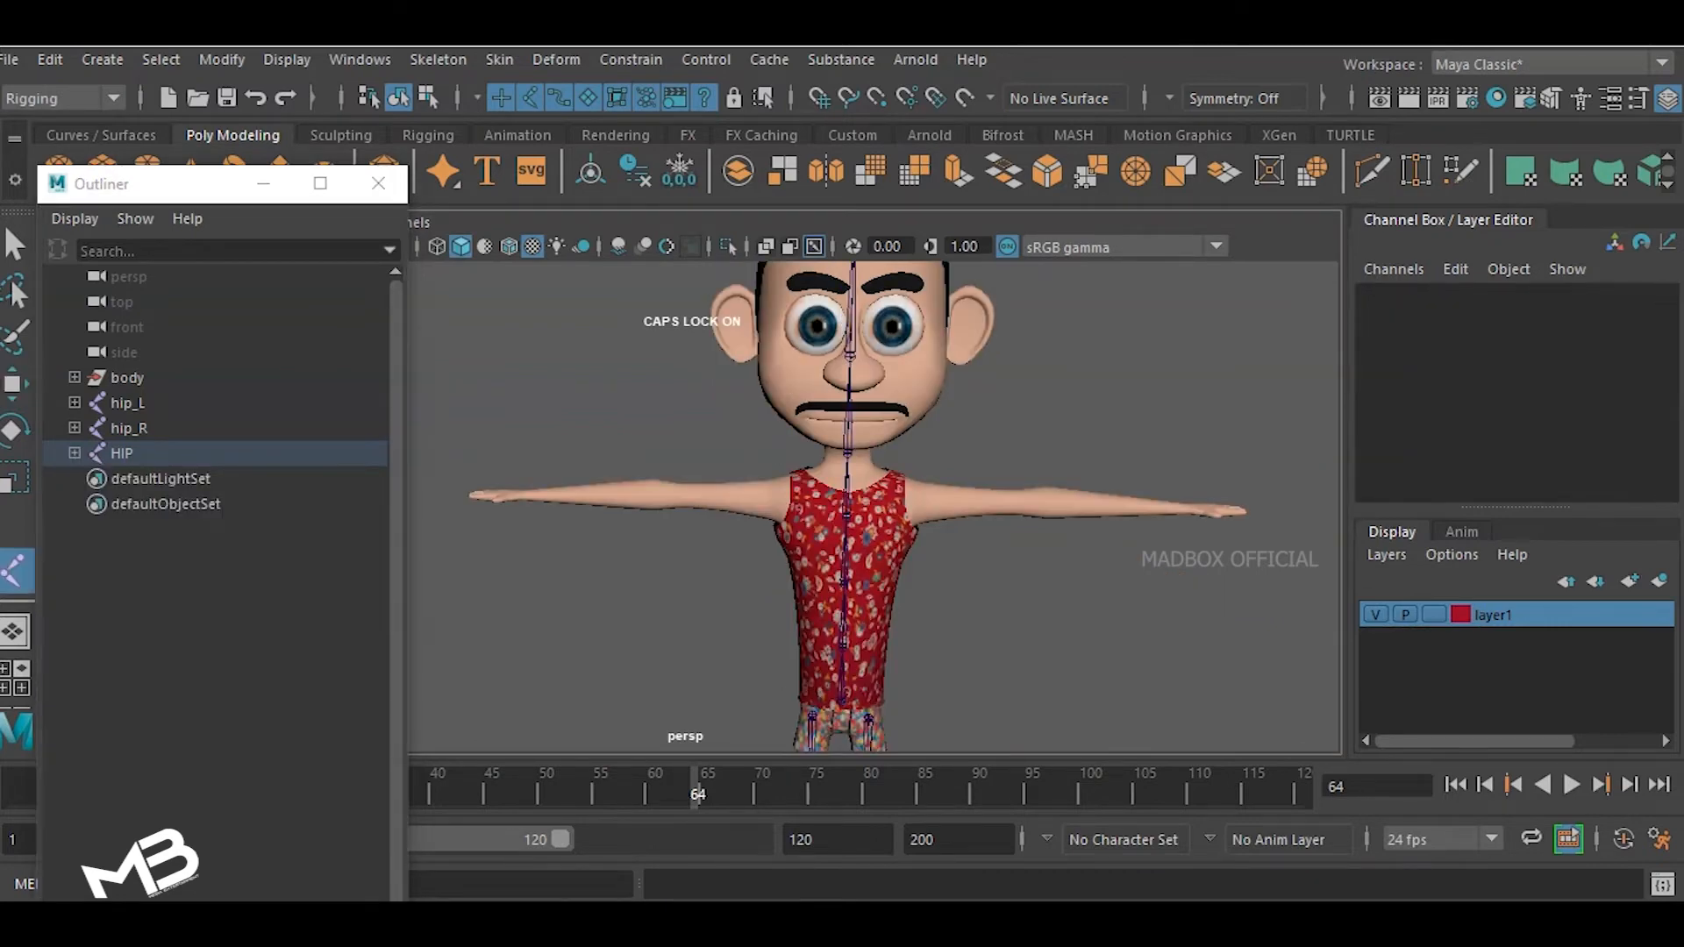
key(space)
key(space)
scroll(614, 438, down, 6)
alt+drag(614, 438, 488, 463)
scroll(590, 456, up, 3)
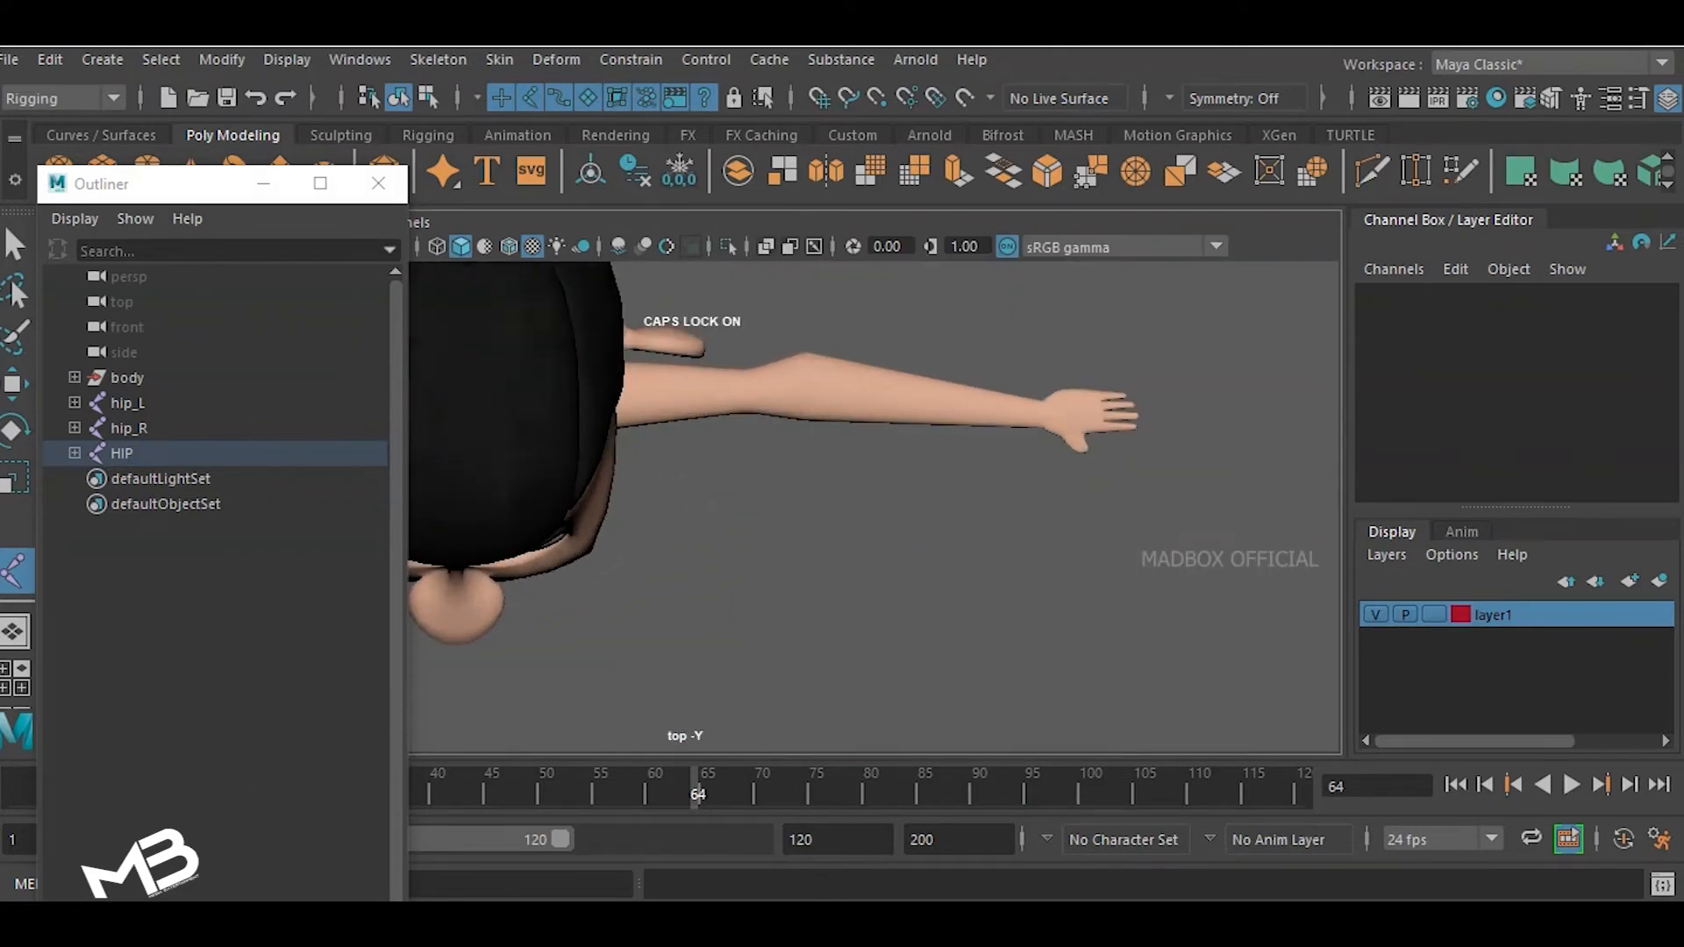
scroll(590, 456, up, 3)
click(814, 246)
click(691, 441)
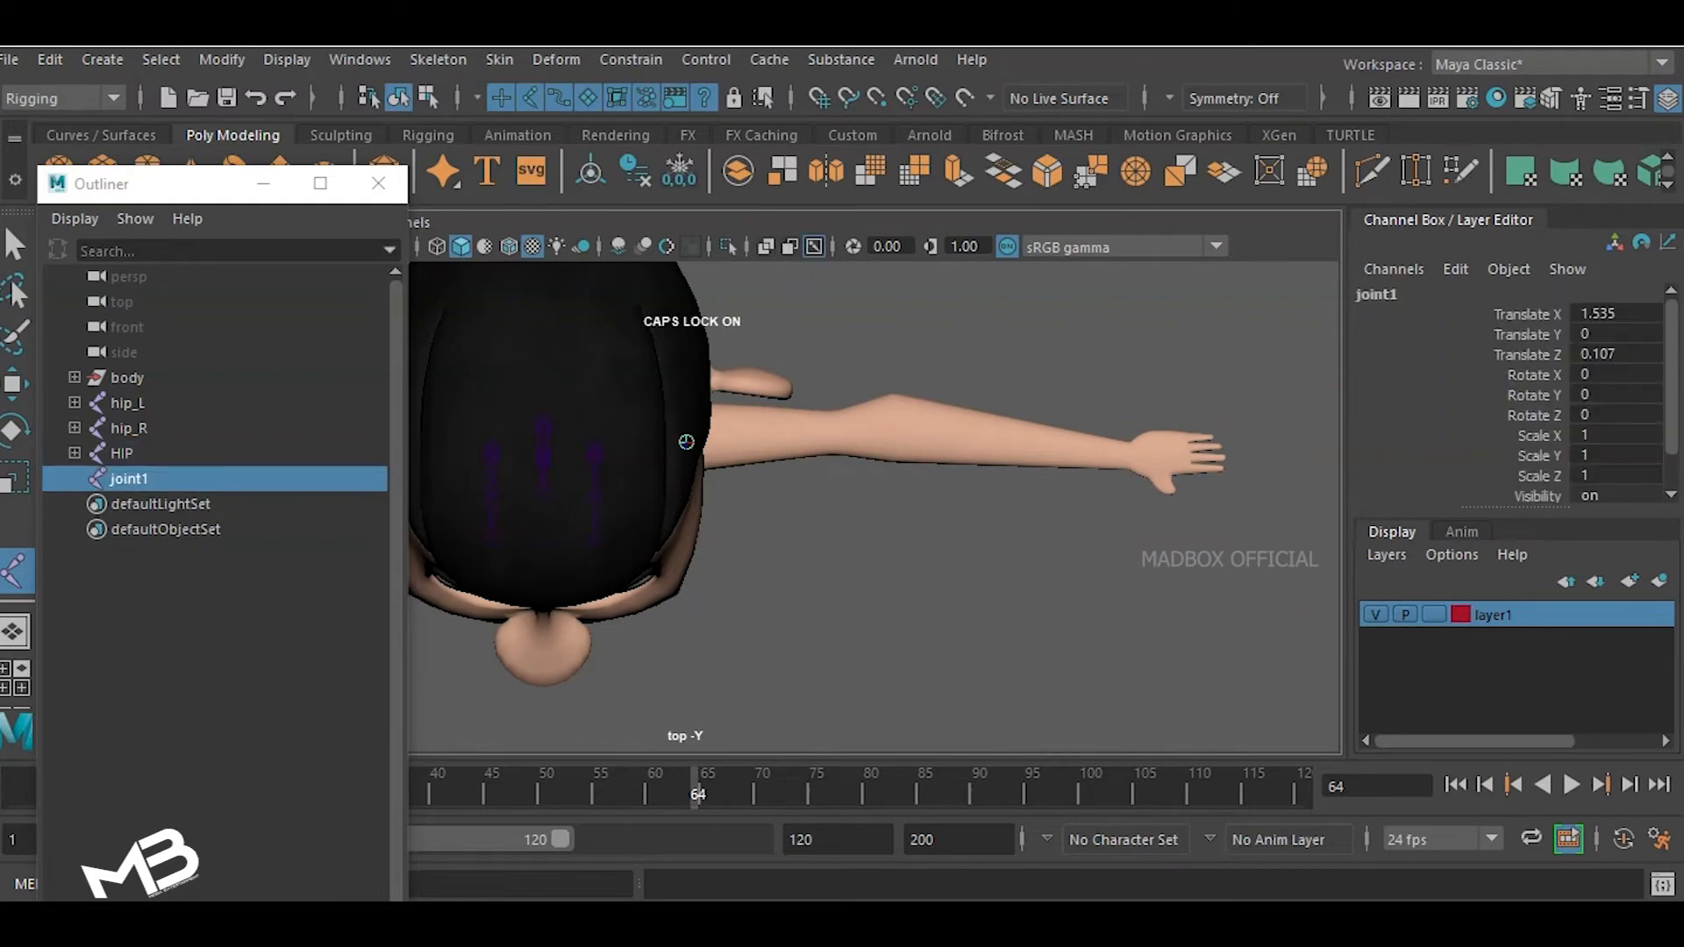
click(876, 424)
click(1115, 453)
key(Return)
key(w)
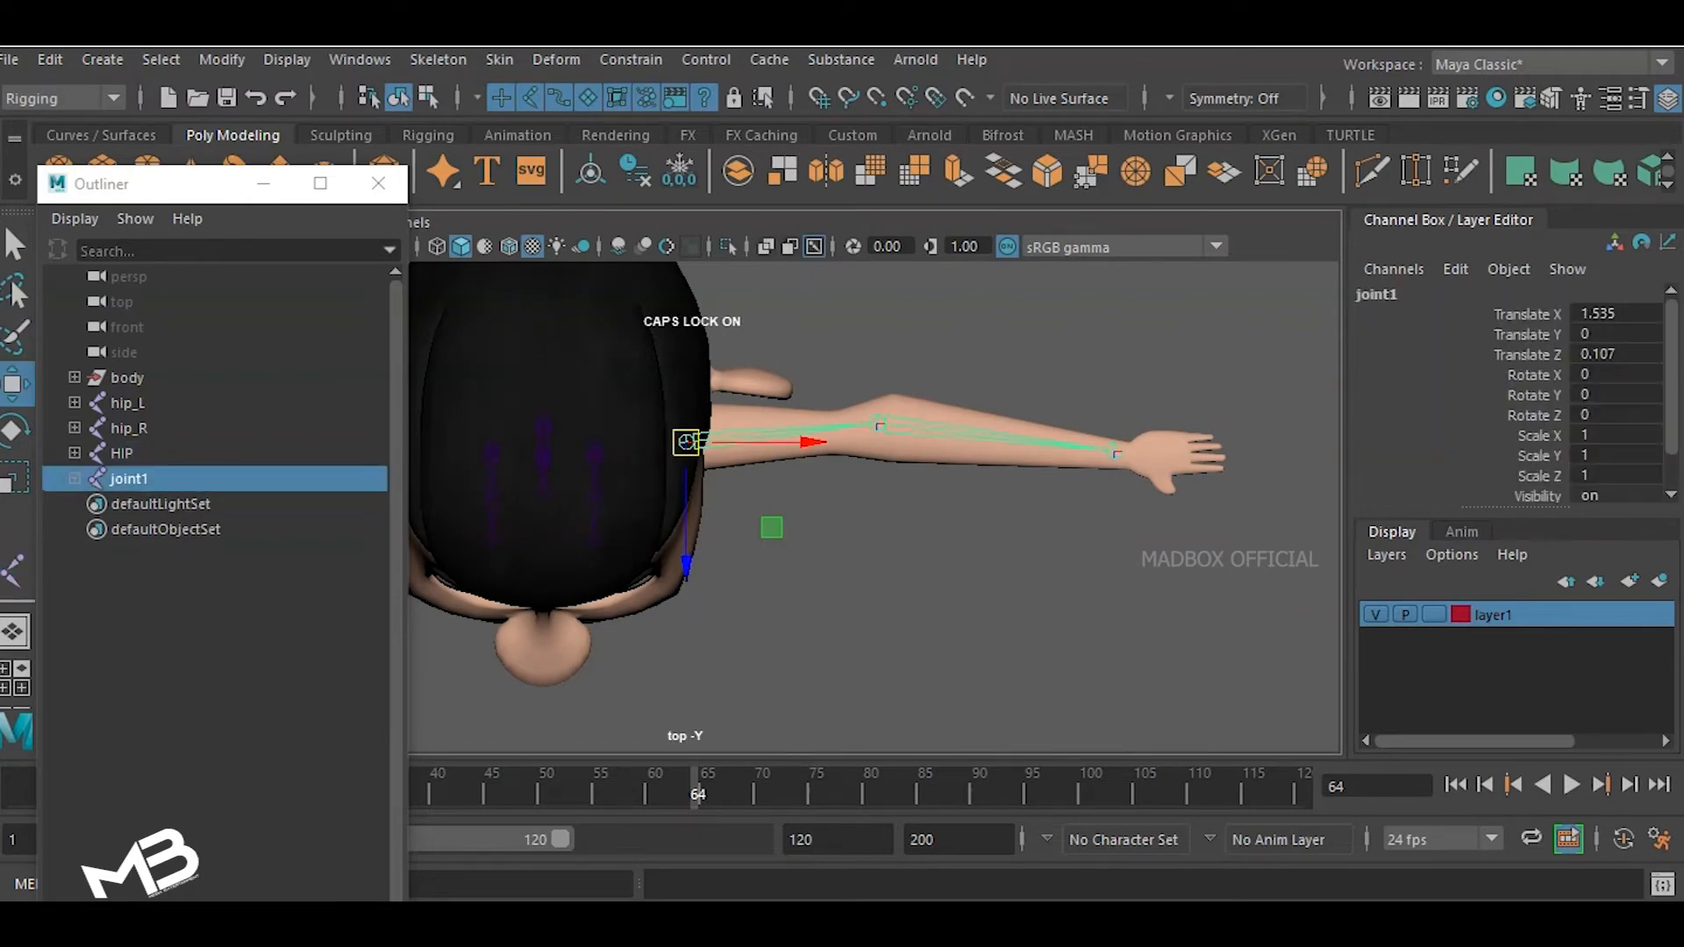
key(space)
key(space)
alt+middle_drag(1018, 492, 852, 263)
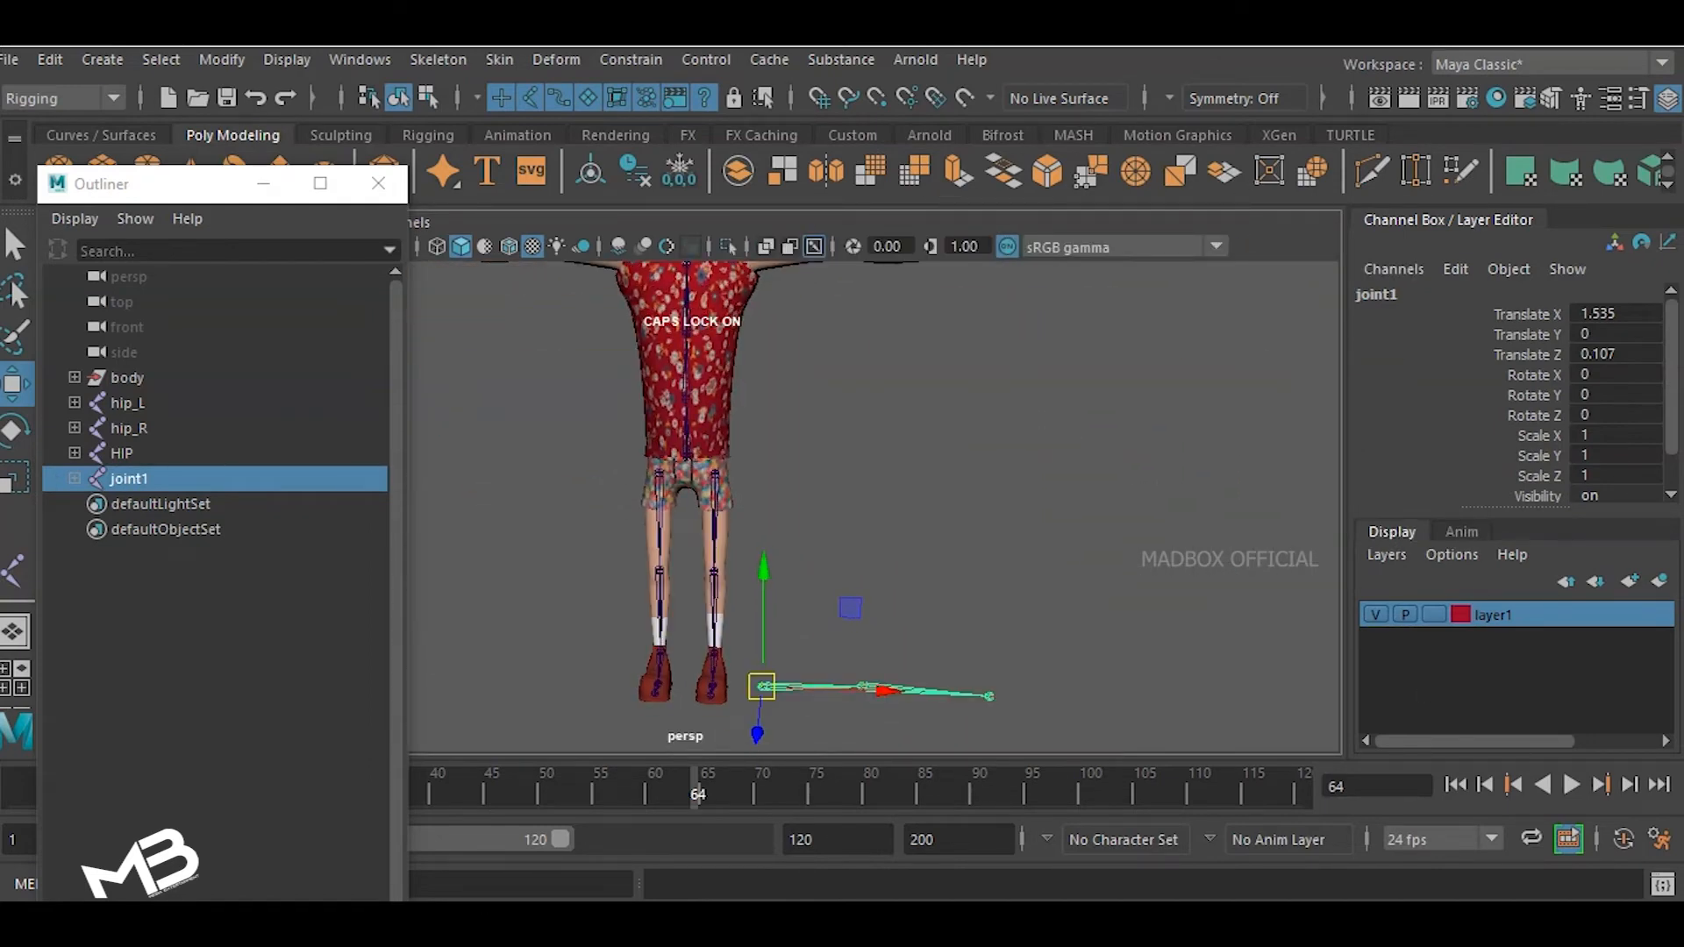
scroll(875, 507, down, 4)
alt+middle_drag(876, 507, 907, 550)
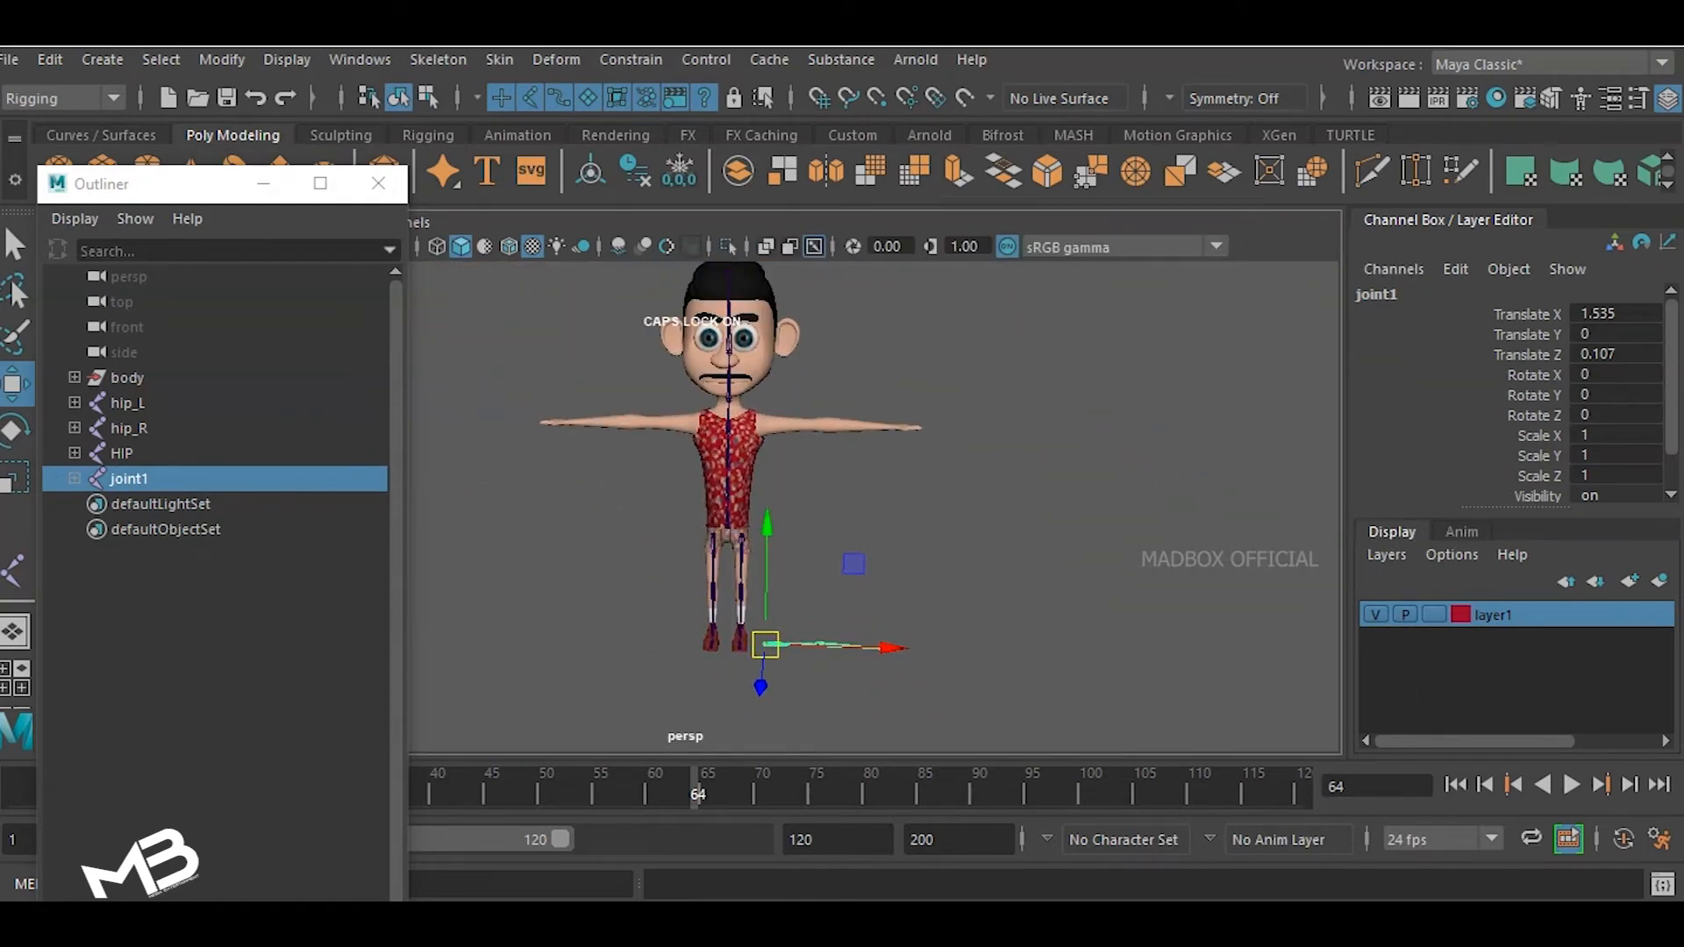
key(Delete)
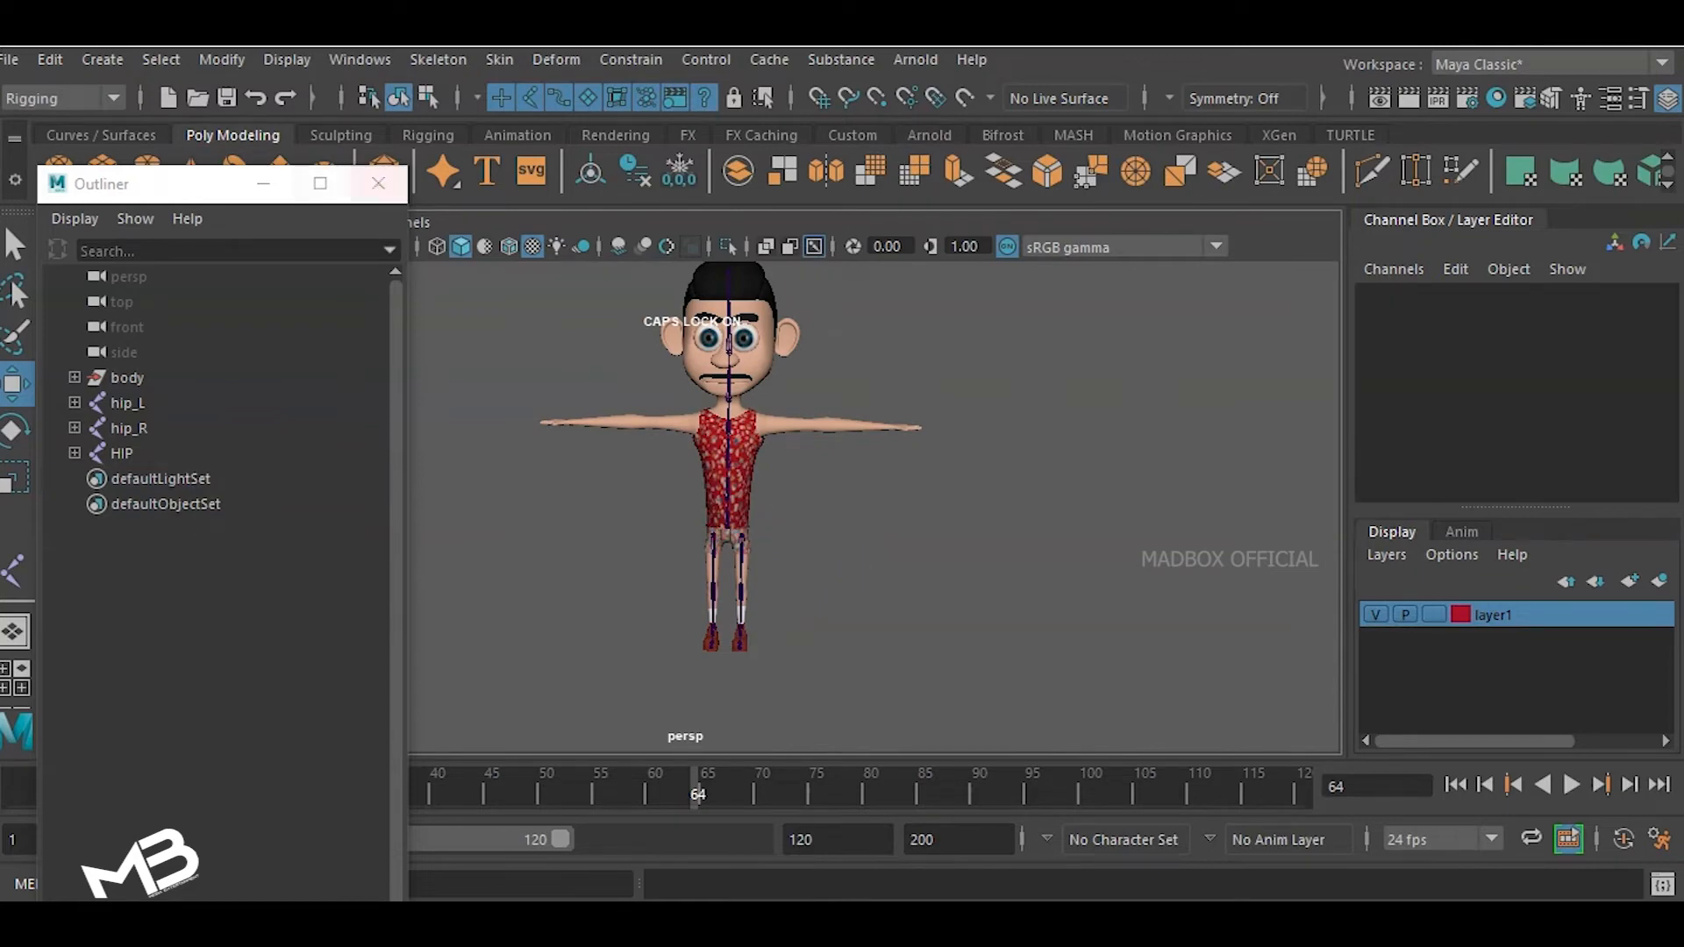
- Enable Projected Centering in the Joint tool's settings and close the settings
double_click(13, 571)
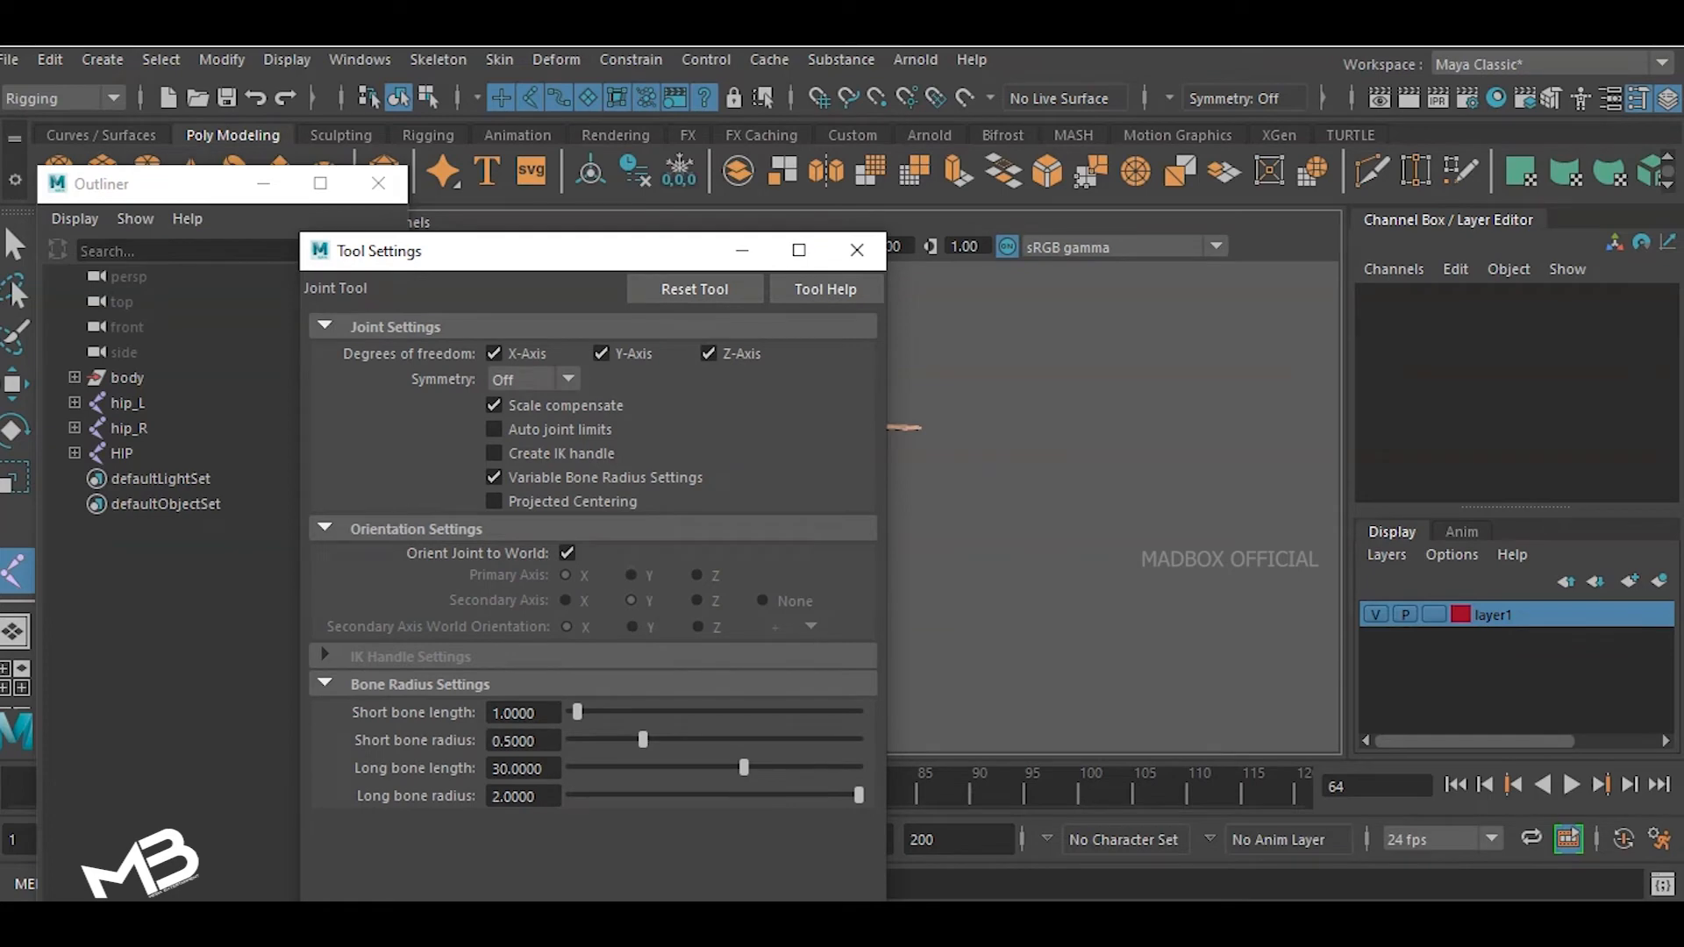
click(494, 501)
click(856, 250)
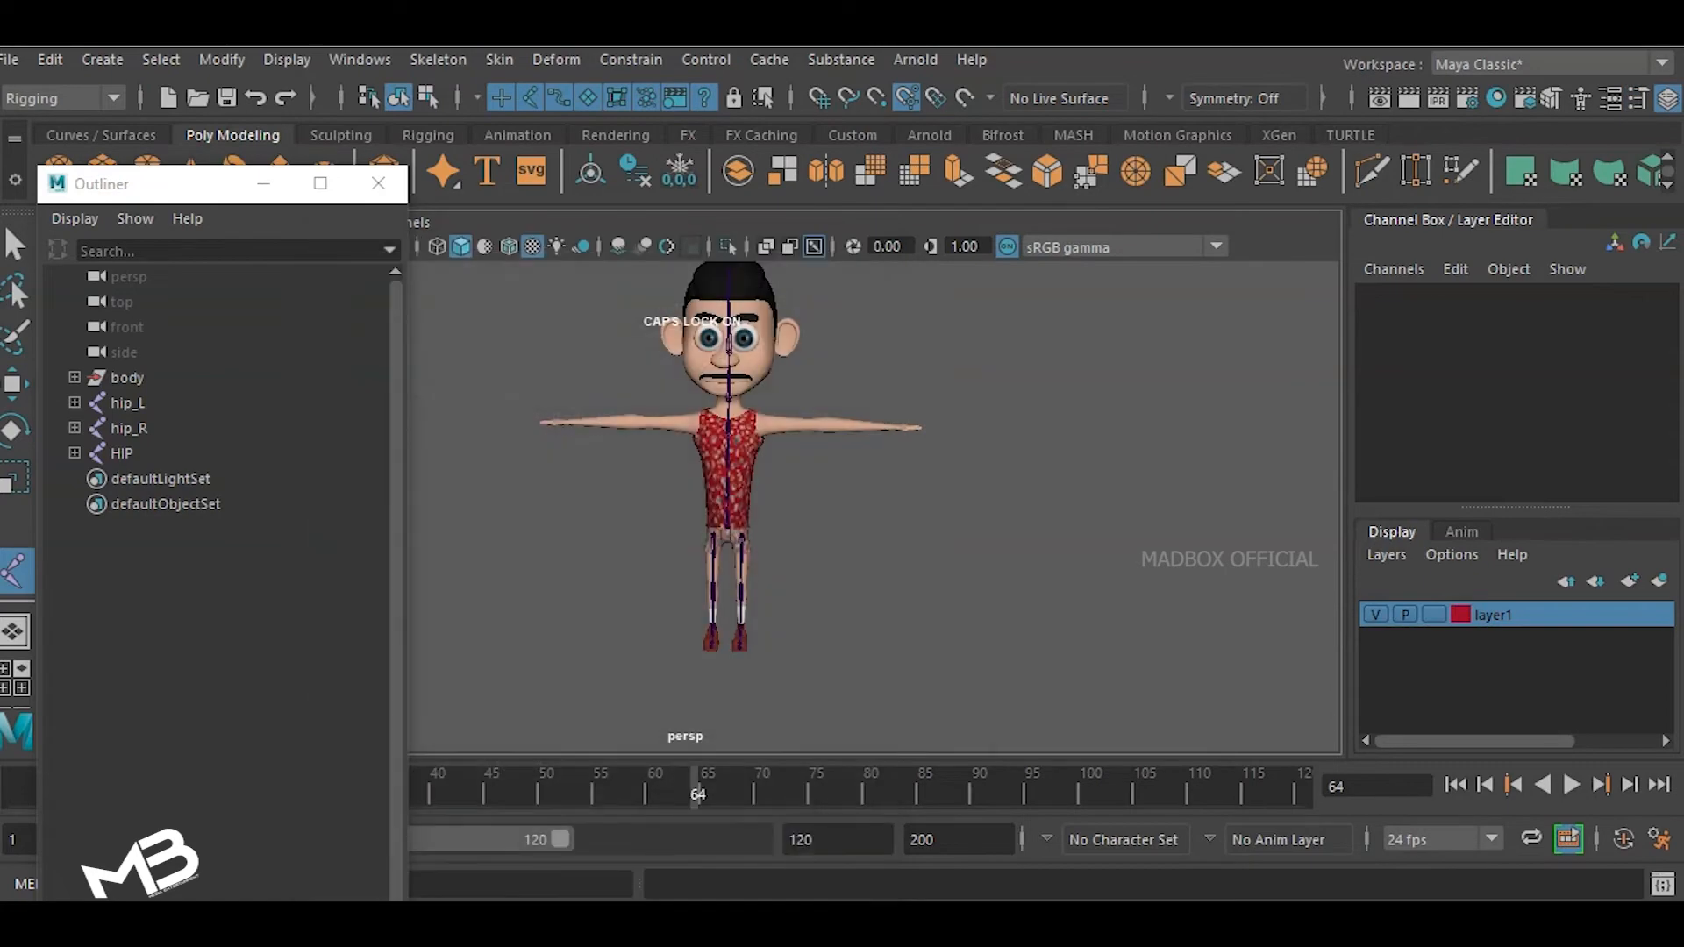
- Draw a three-joint chain in the top view from the left shoulder through the forearm to the wrist
key(space)
key(space)
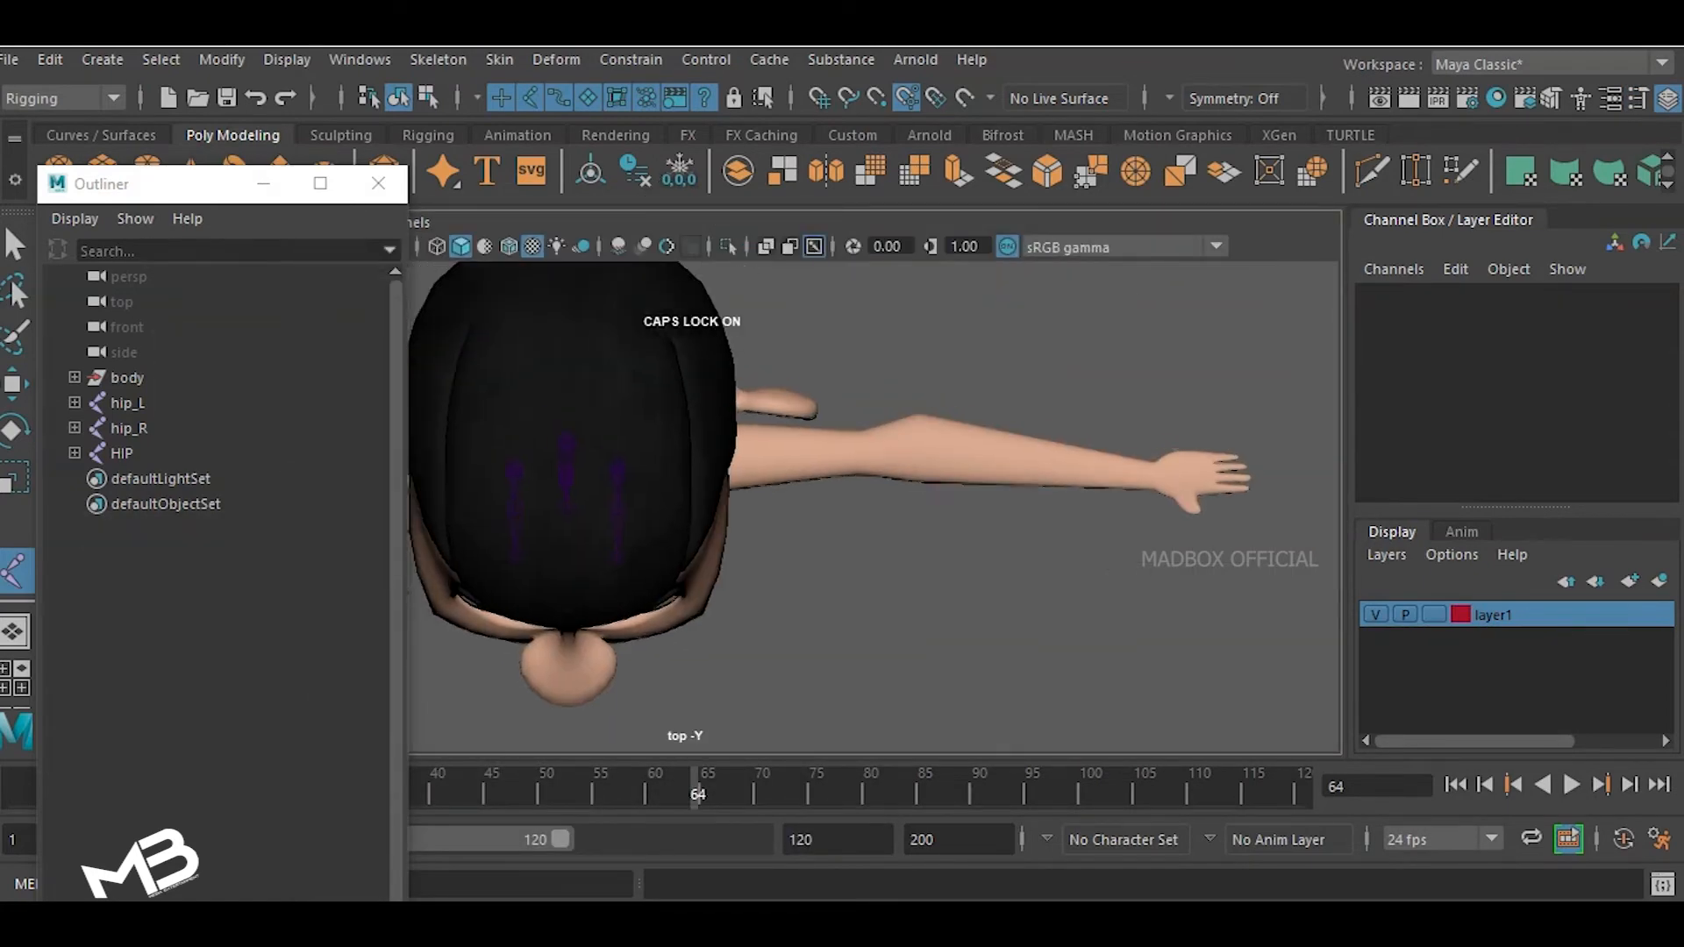
scroll(690, 489, up, 3)
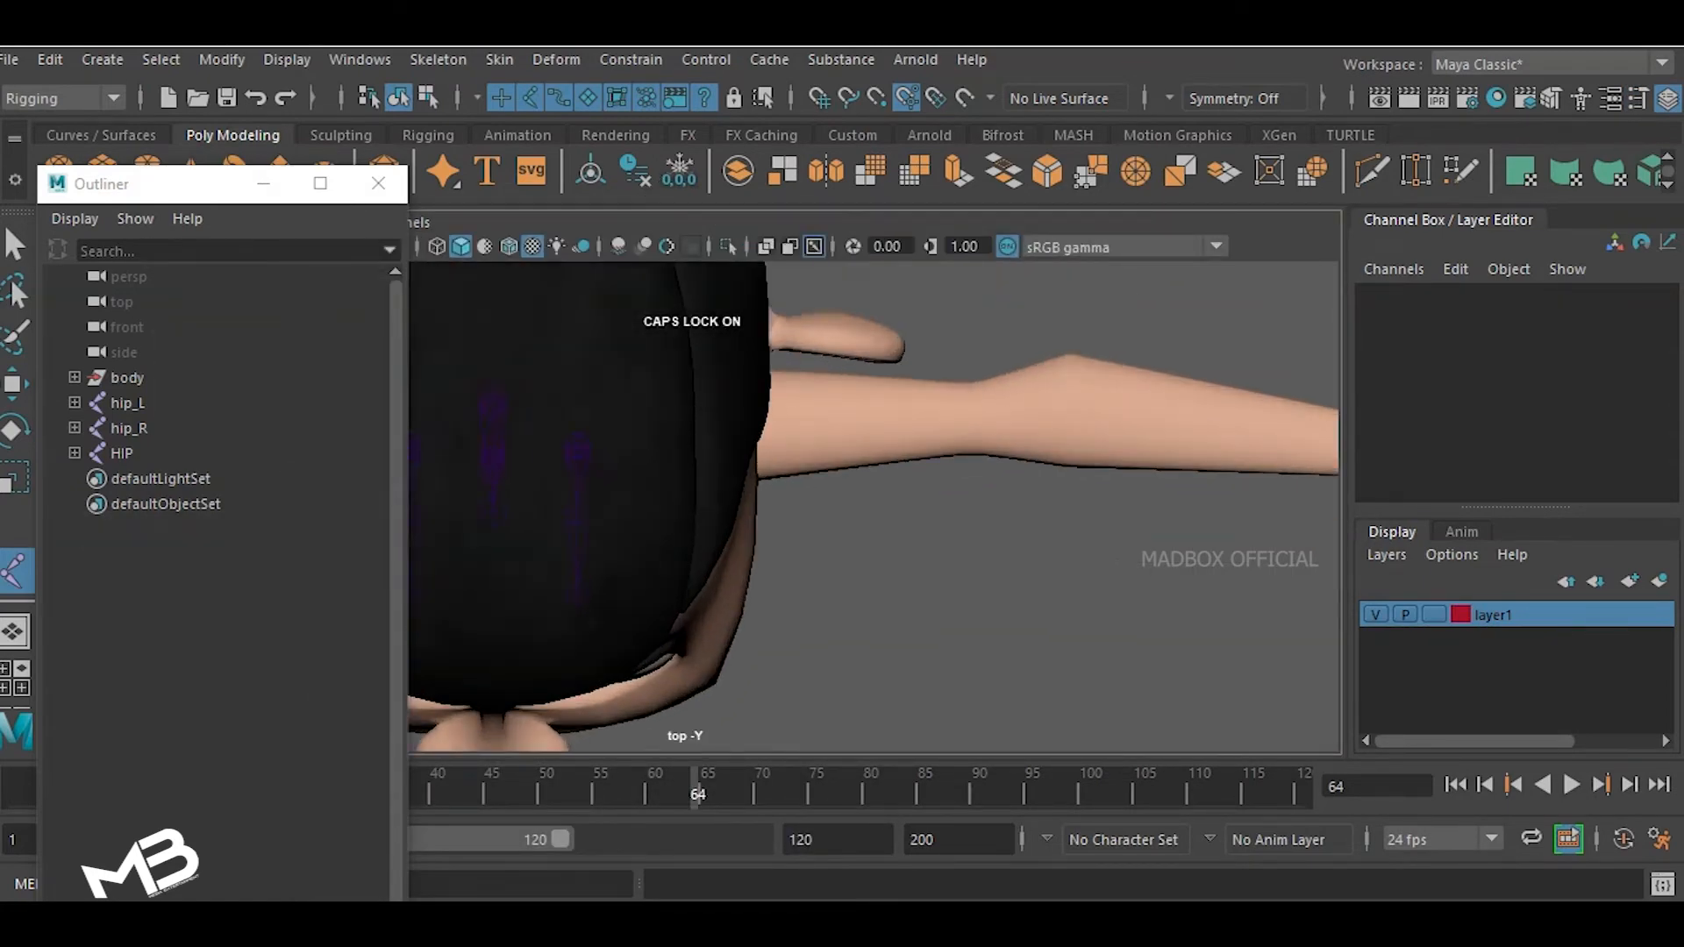
click(680, 439)
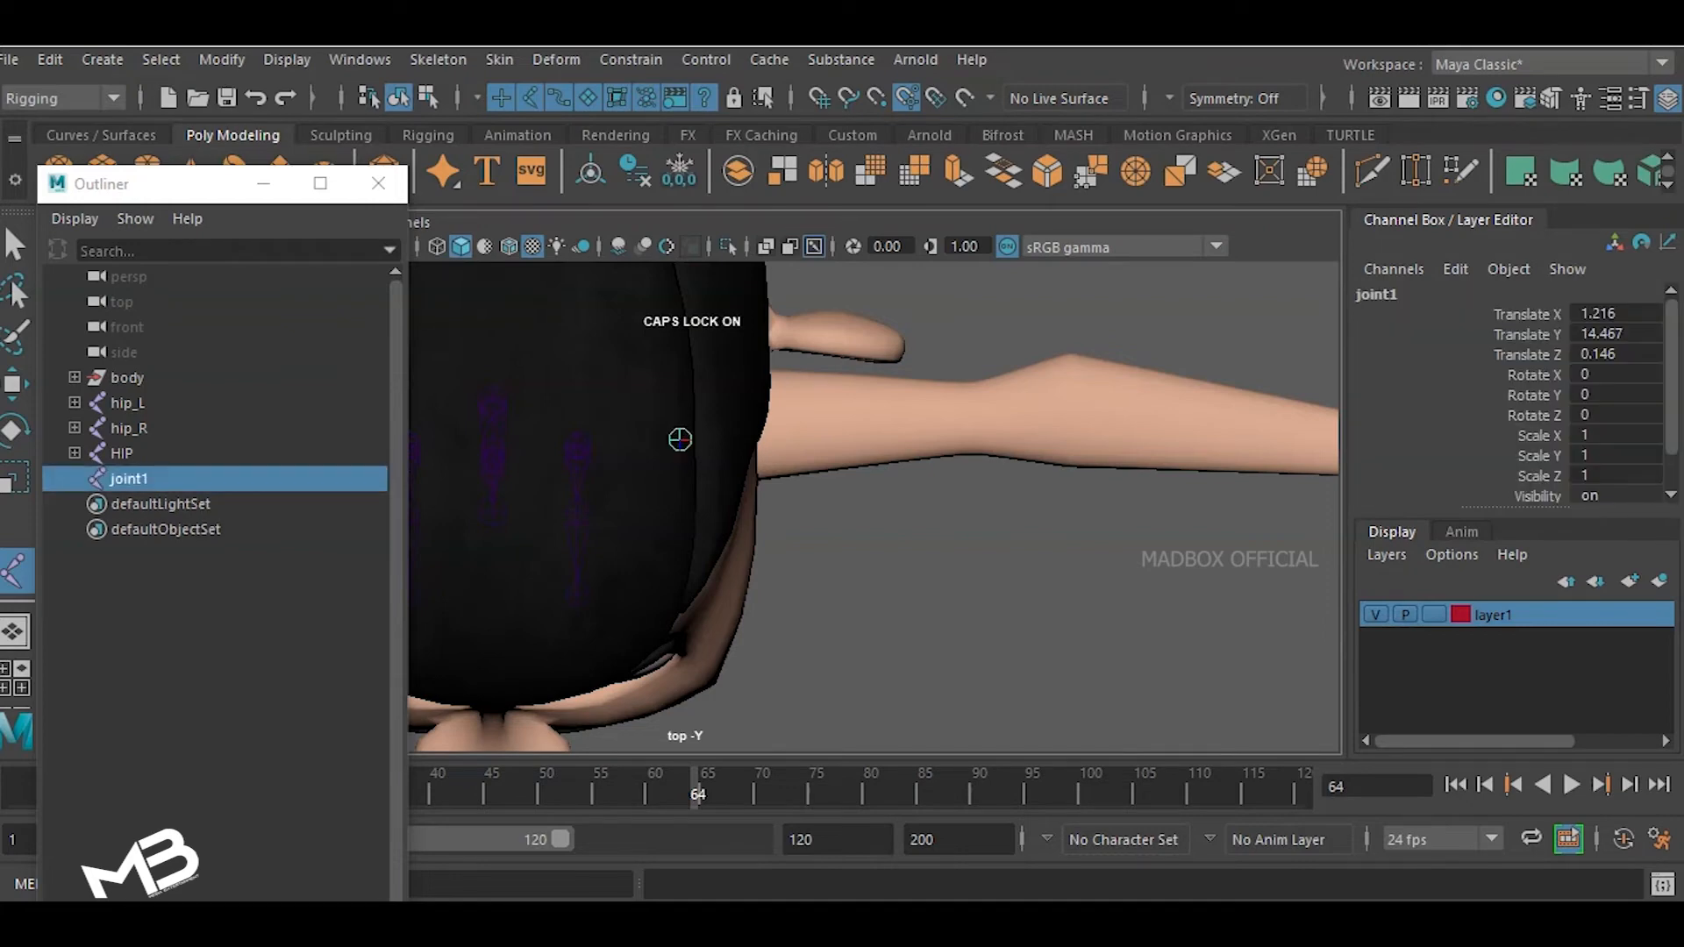
click(1041, 408)
alt+middle_drag(1041, 408, 713, 434)
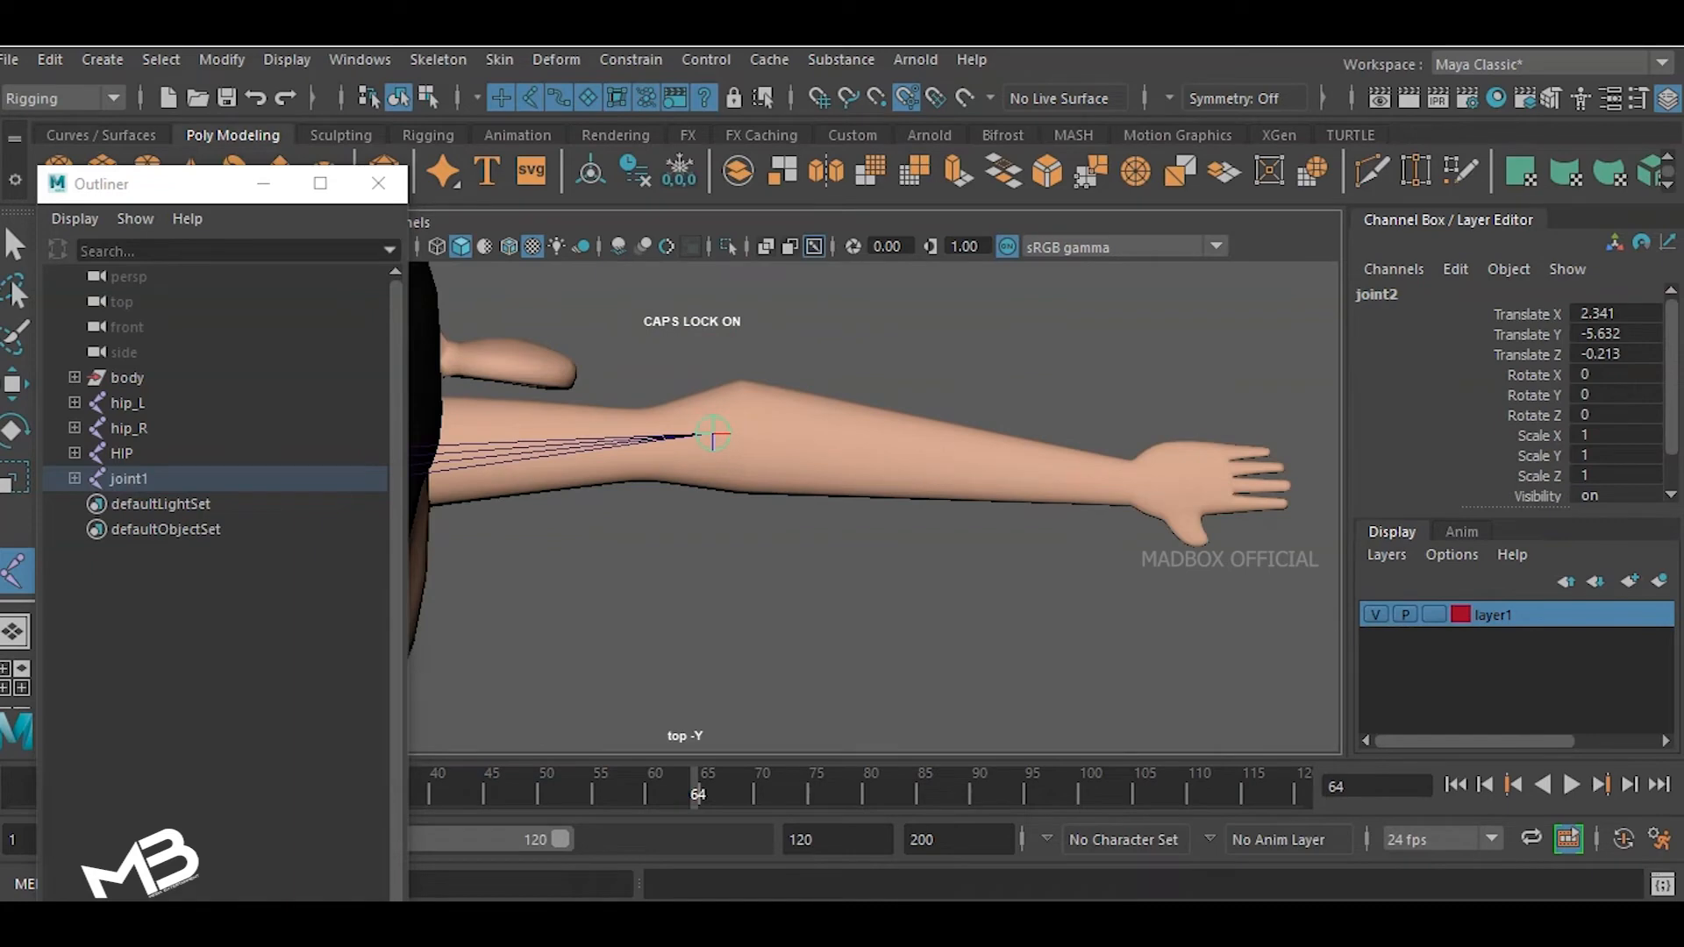
click(1121, 482)
key(Return)
key(w)
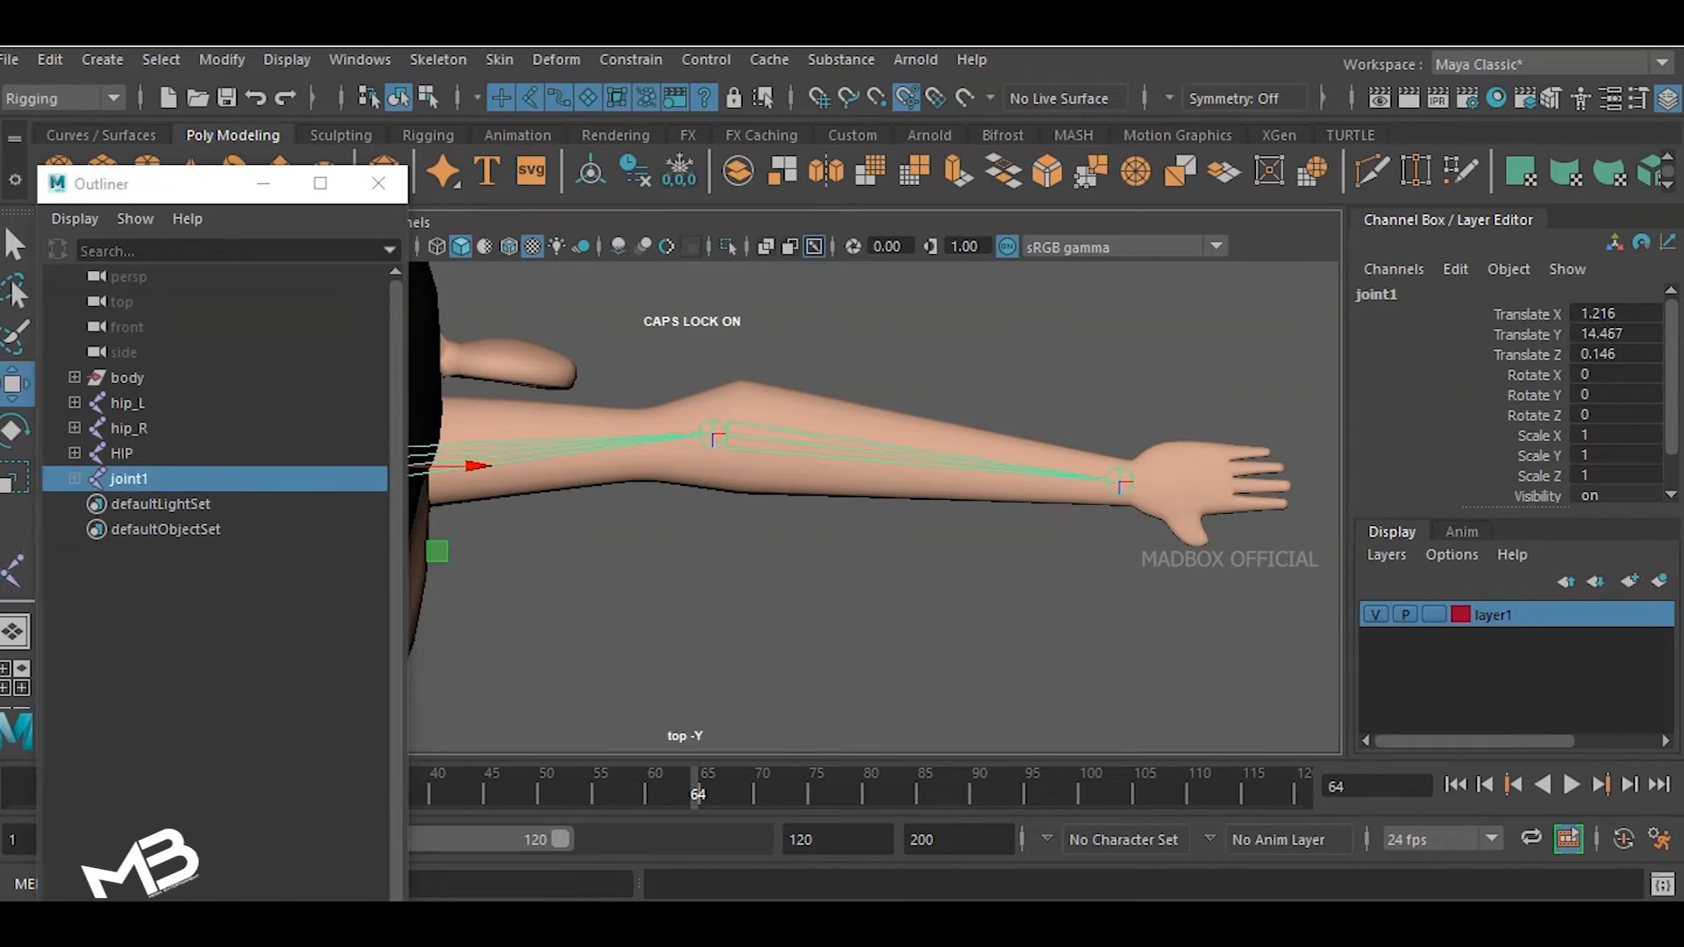
- Reposition only the left arm chain's middle joint at the elbow bend, leaving the wrist joint in place
click(713, 434)
key(d)
drag(838, 432, 771, 433)
drag(644, 558, 644, 569)
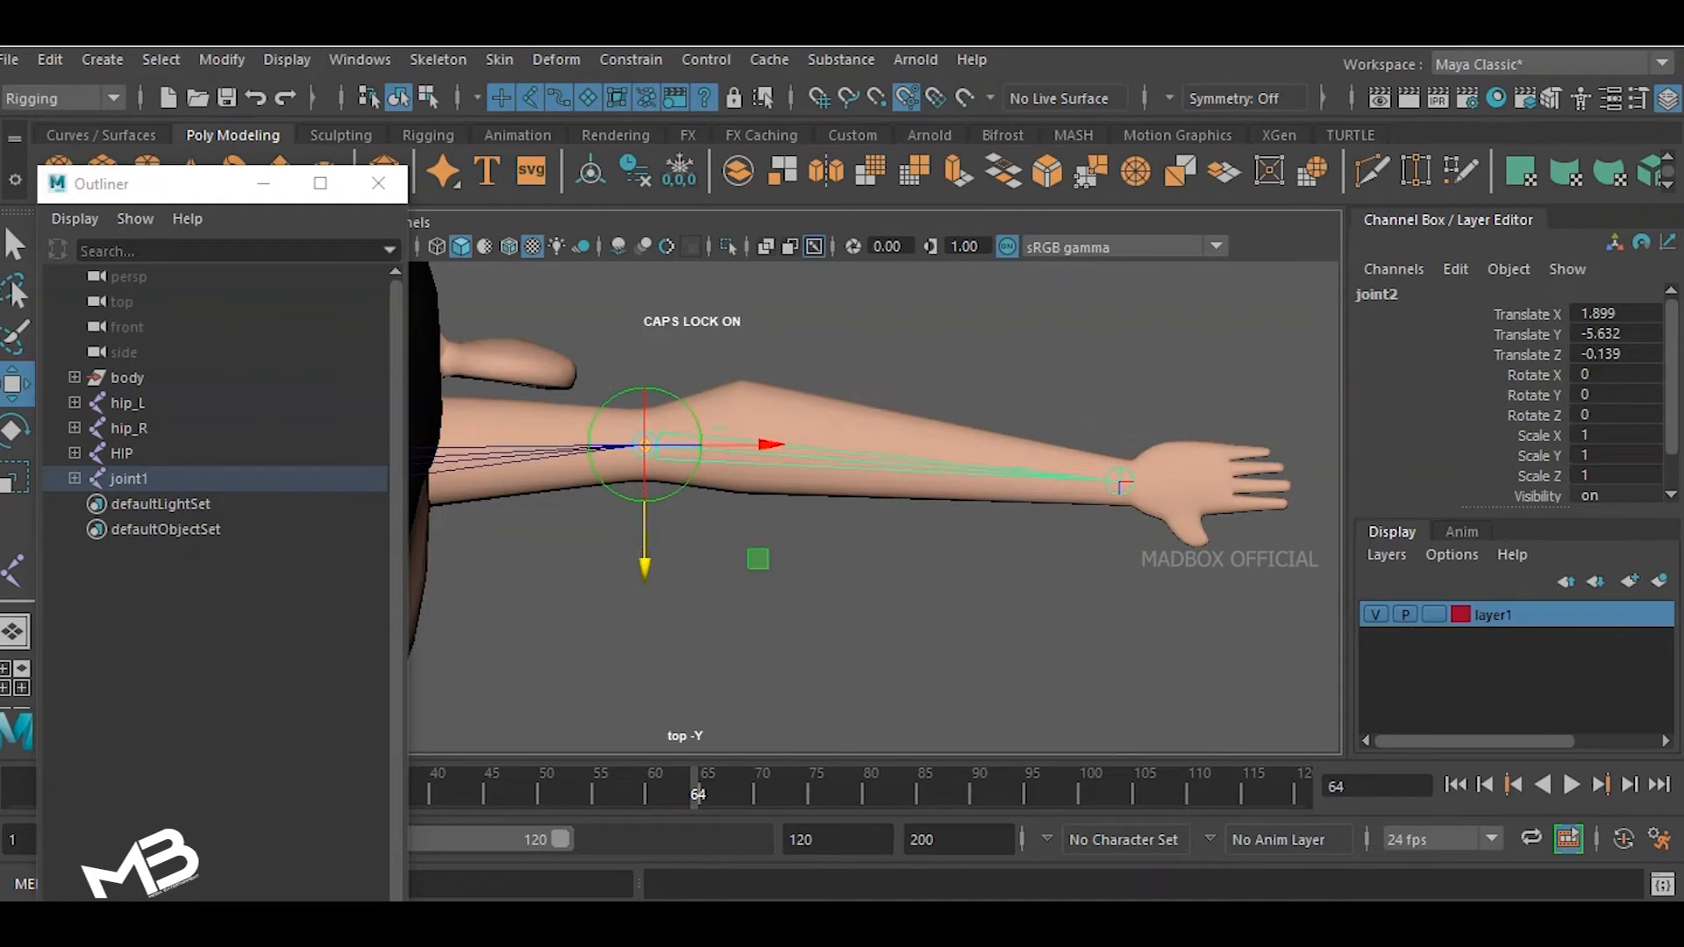
key(d)
scroll(730, 445, up, 1)
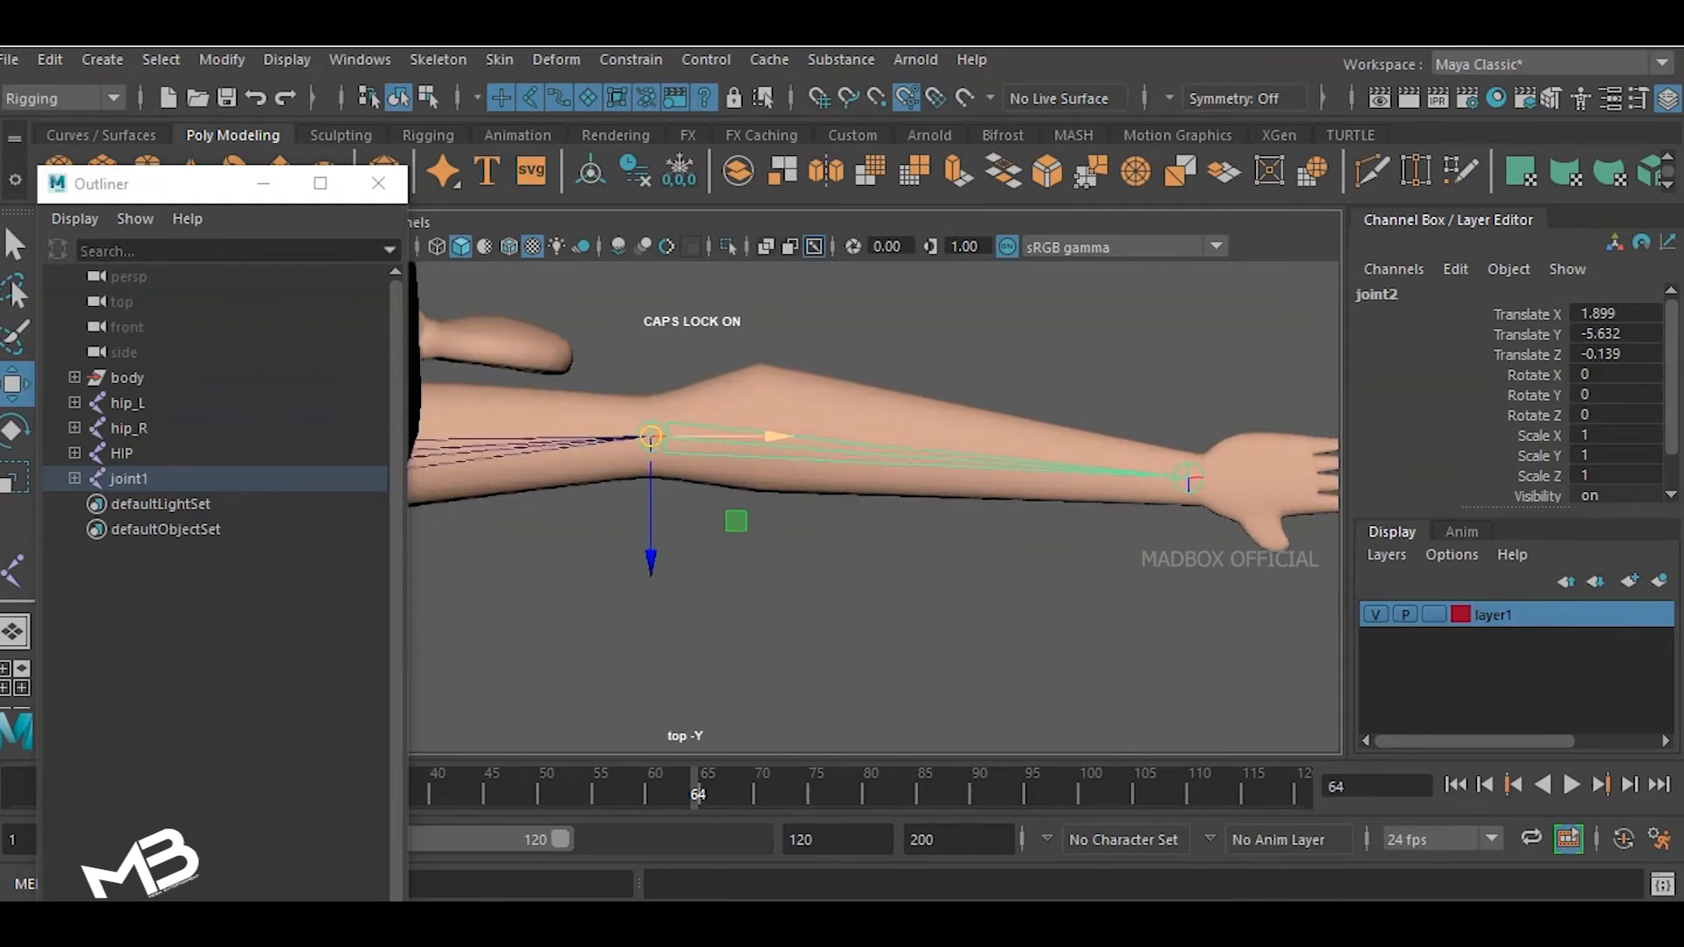
- Lower the left arm chain's root joint into the left shoulder in the perspective view, at about Translate Y 8.781
scroll(875, 491, down, 3)
key(space)
key(space)
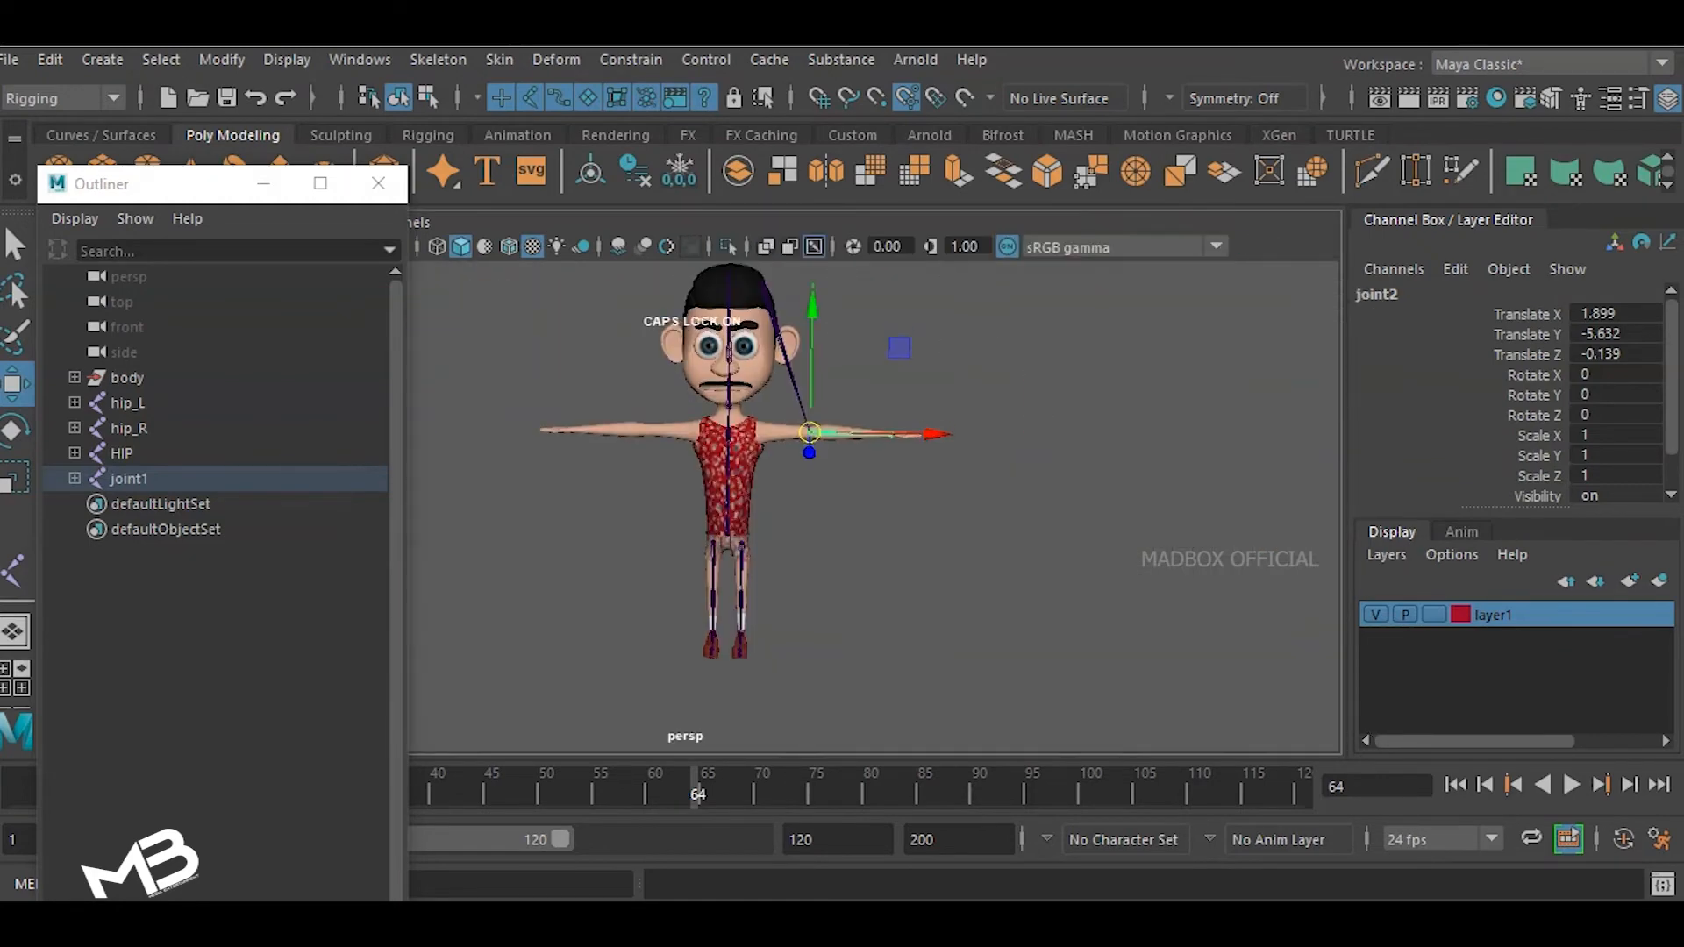
scroll(710, 408, up, 5)
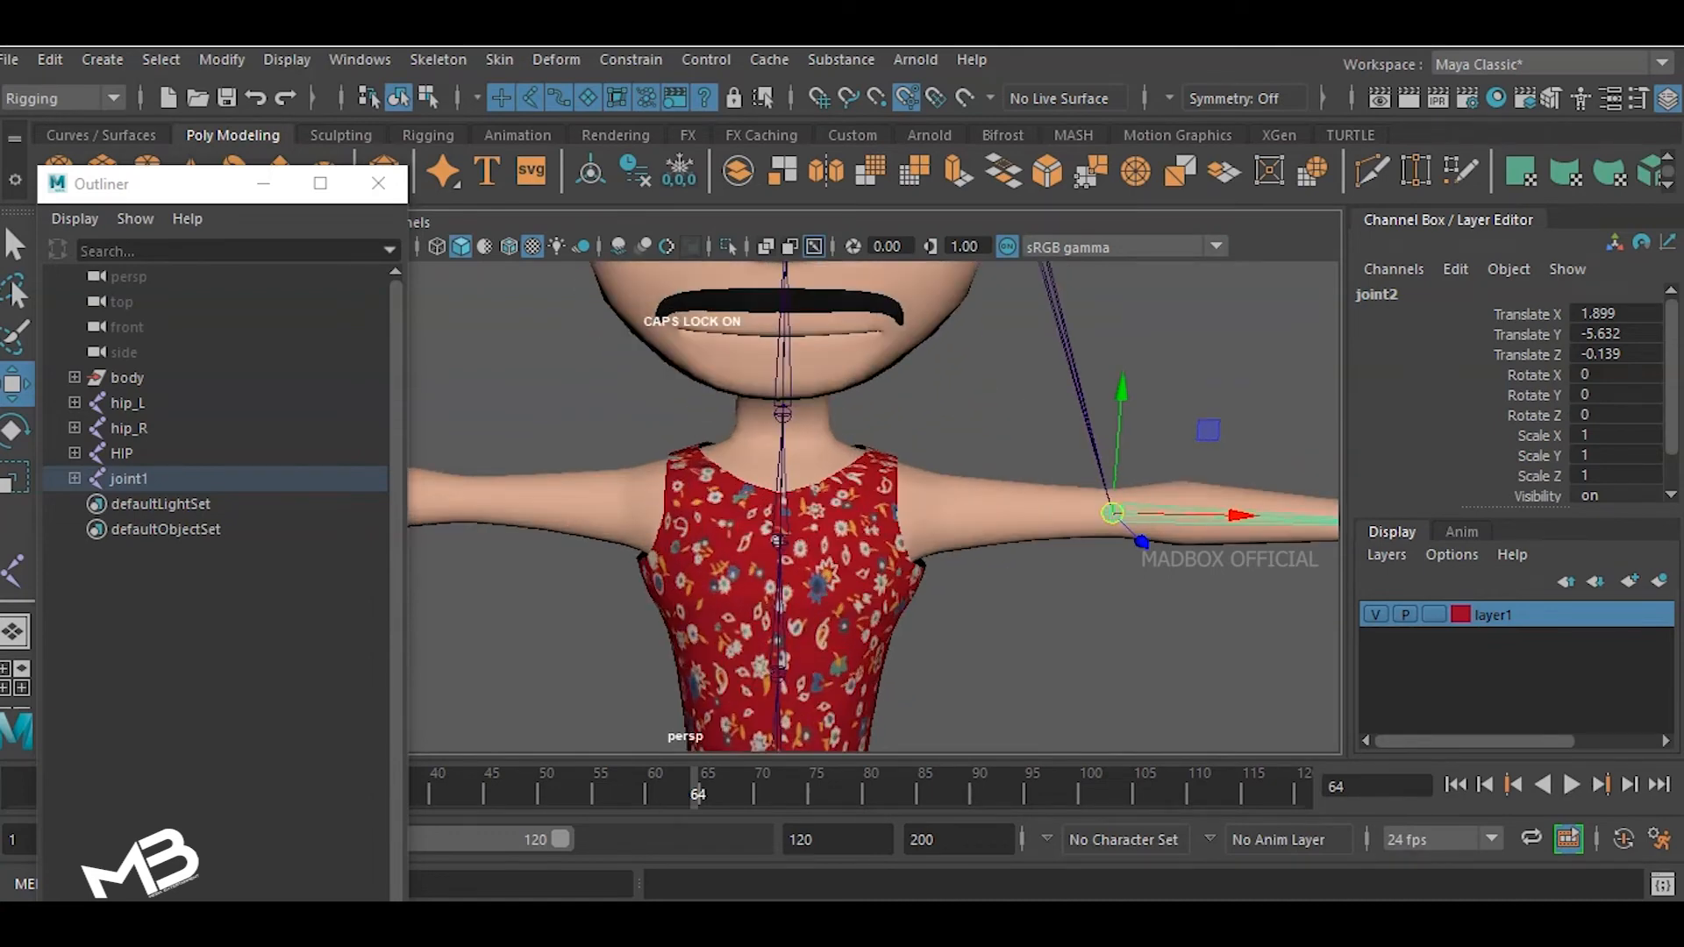
click(1096, 532)
click(1035, 614)
alt+middle_drag(1035, 614, 973, 661)
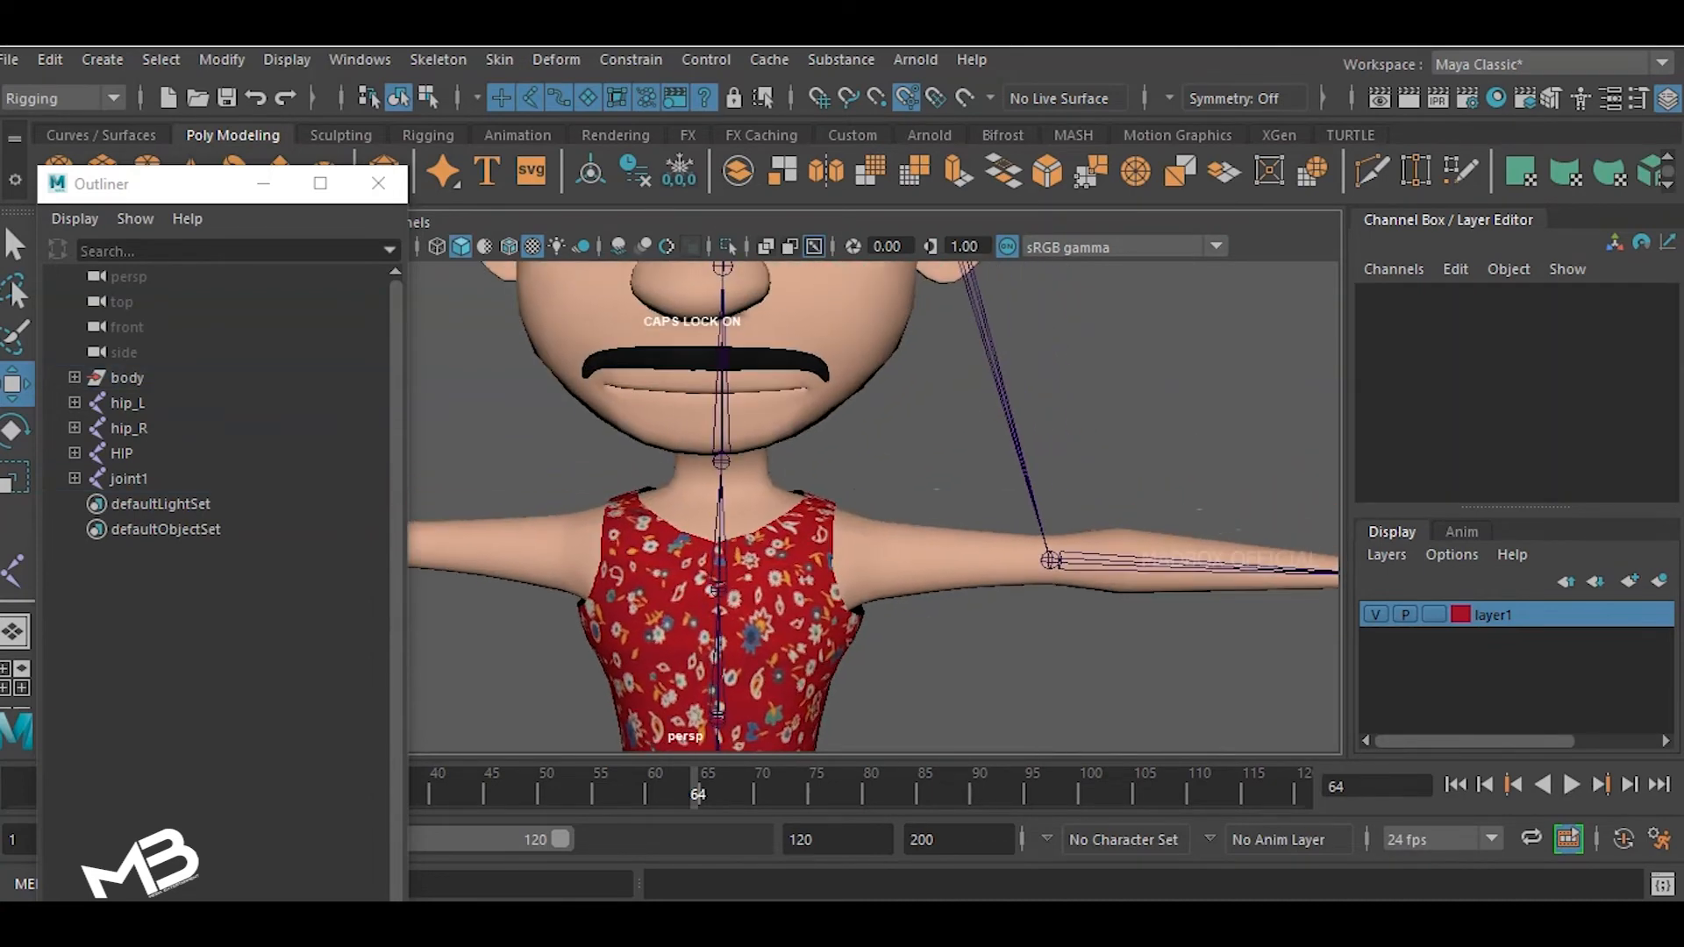
scroll(875, 506, down, 2)
scroll(875, 506, down, 3)
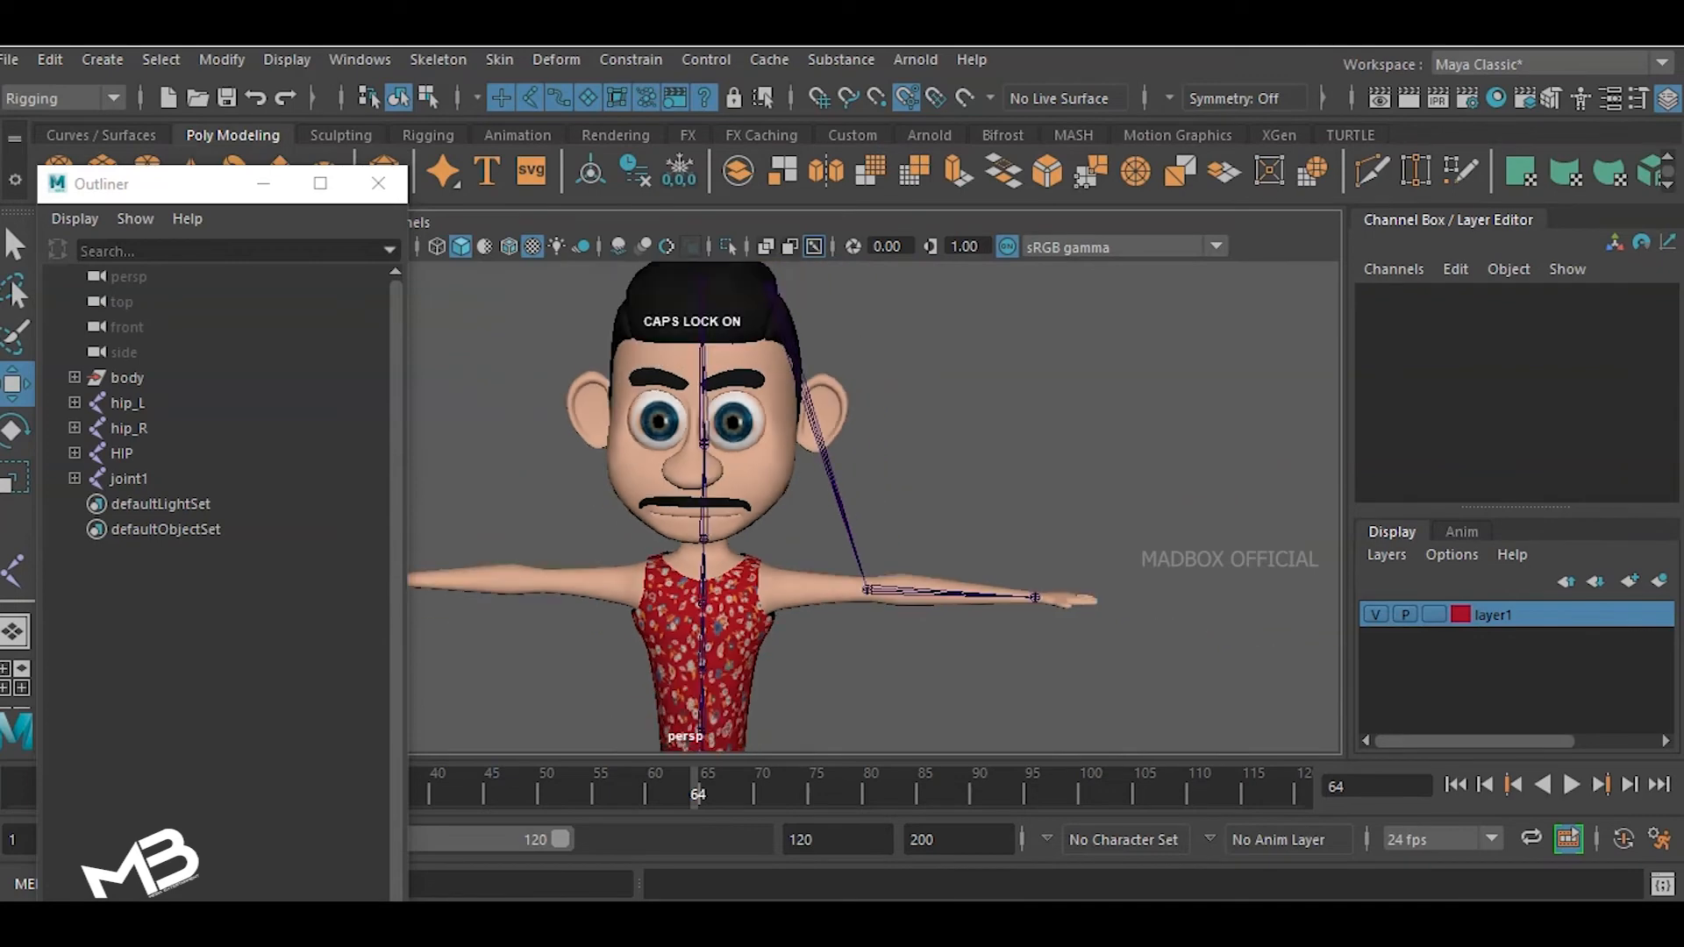
alt+middle_drag(855, 412, 863, 451)
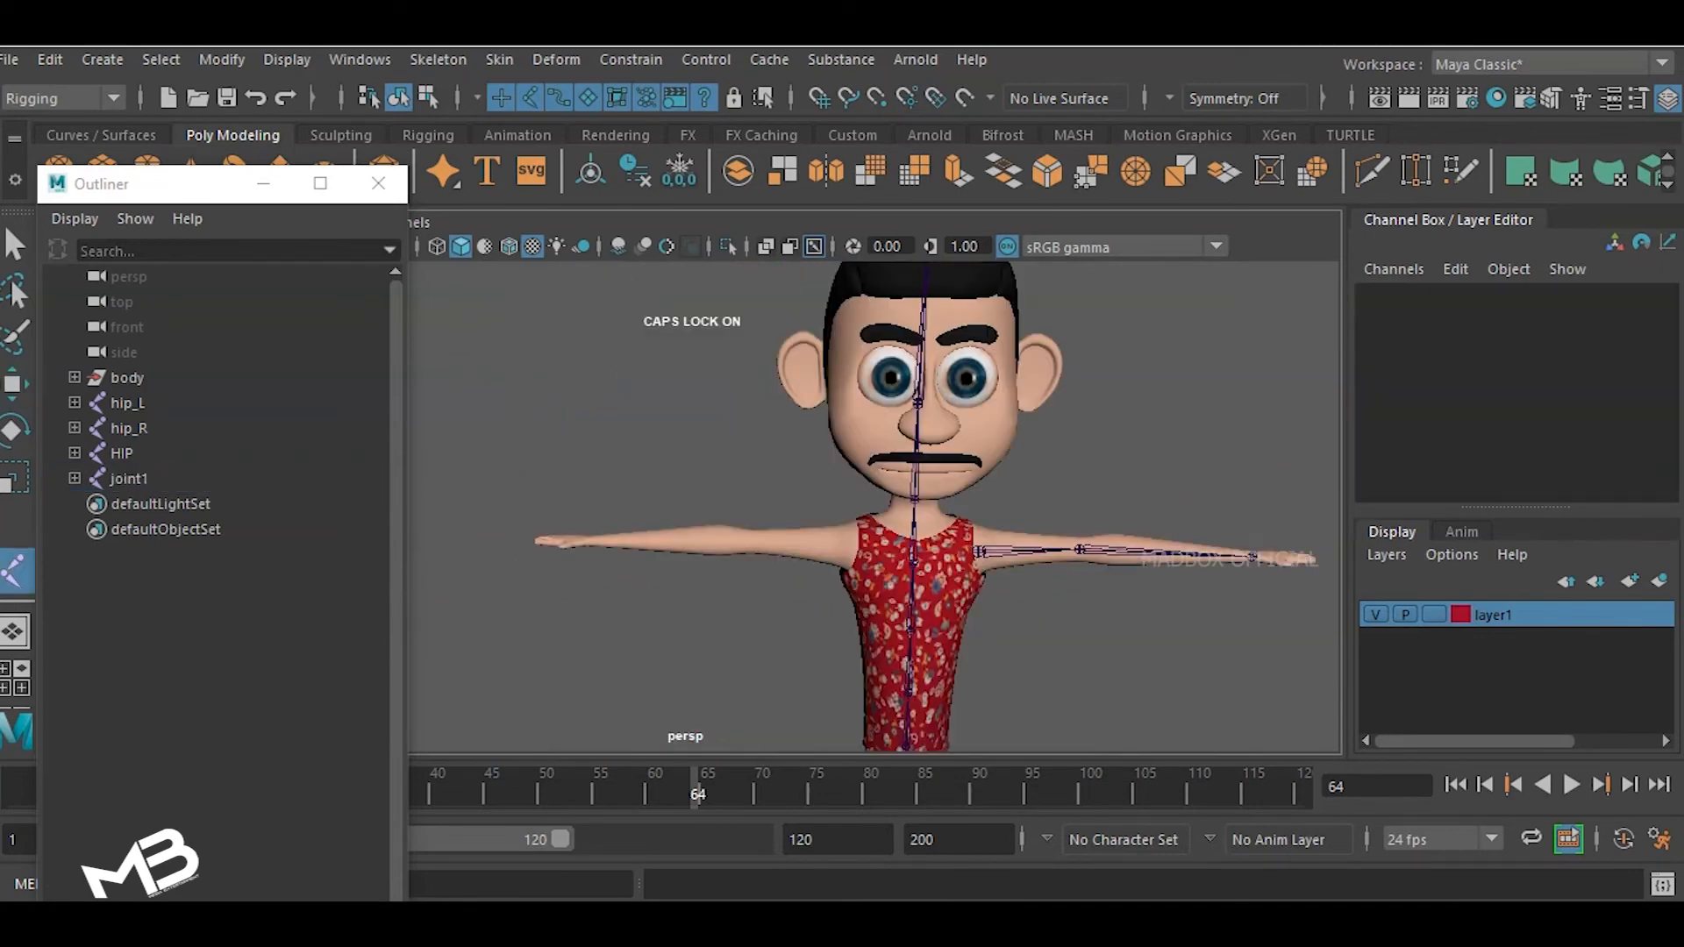
- Draw a three-joint chain in the top view along the right arm, from shoulder through elbow to wrist
key(space)
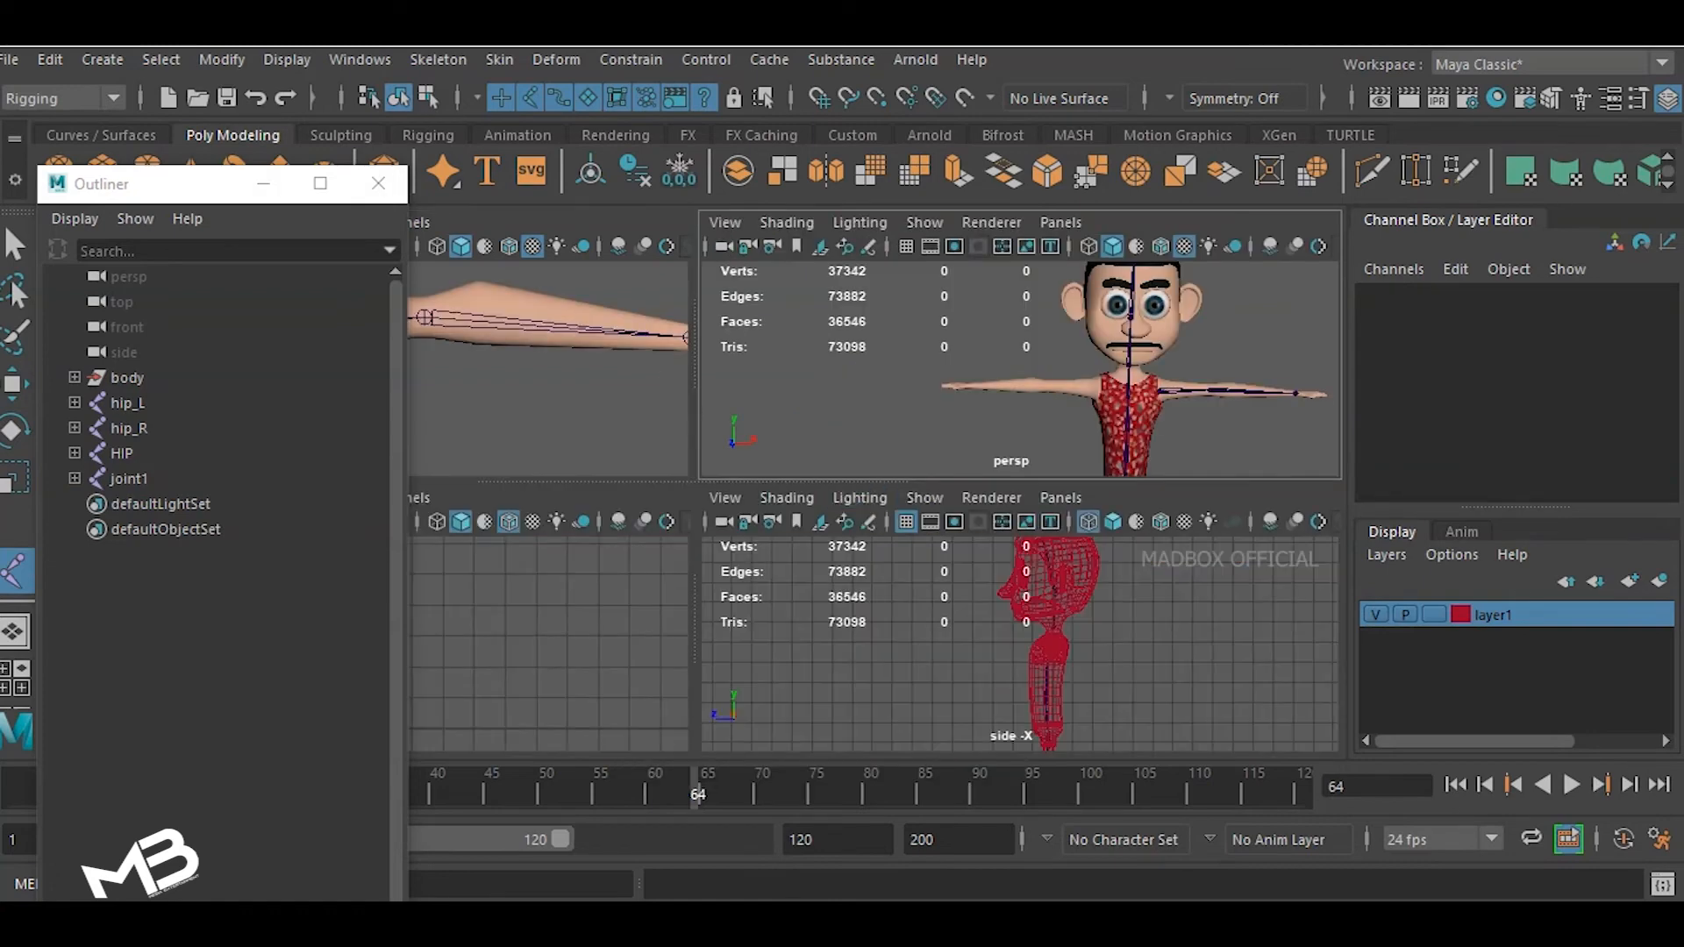
key(space)
scroll(873, 506, down, 5)
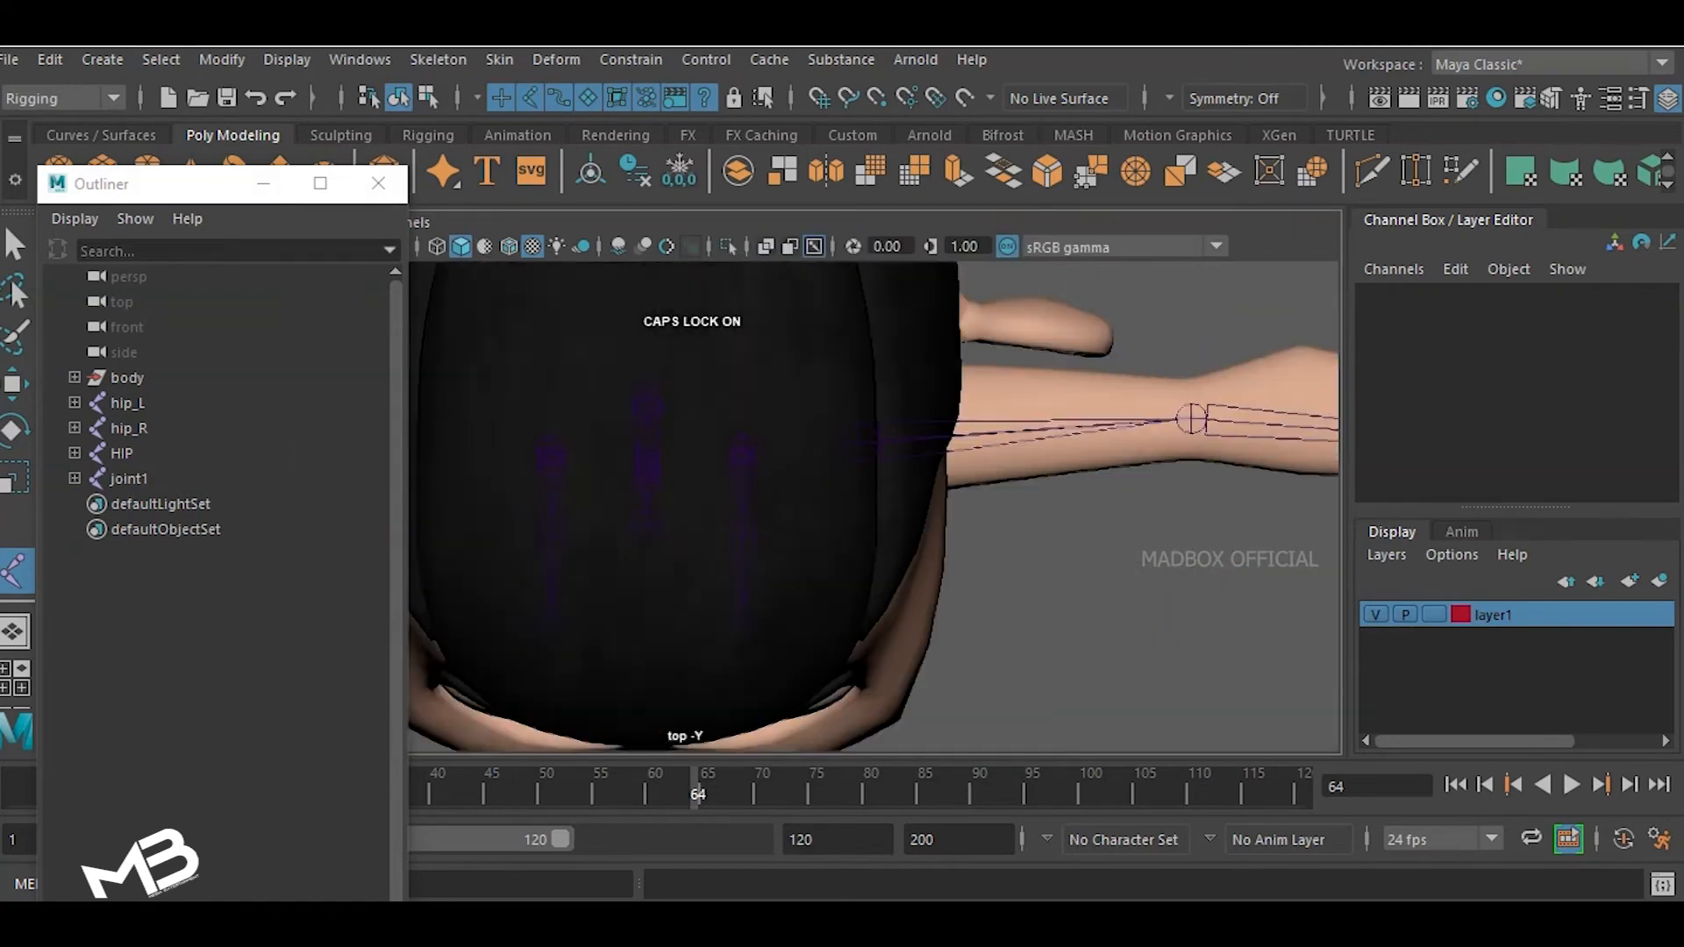
scroll(1053, 439, up, 3)
scroll(666, 522, up, 2)
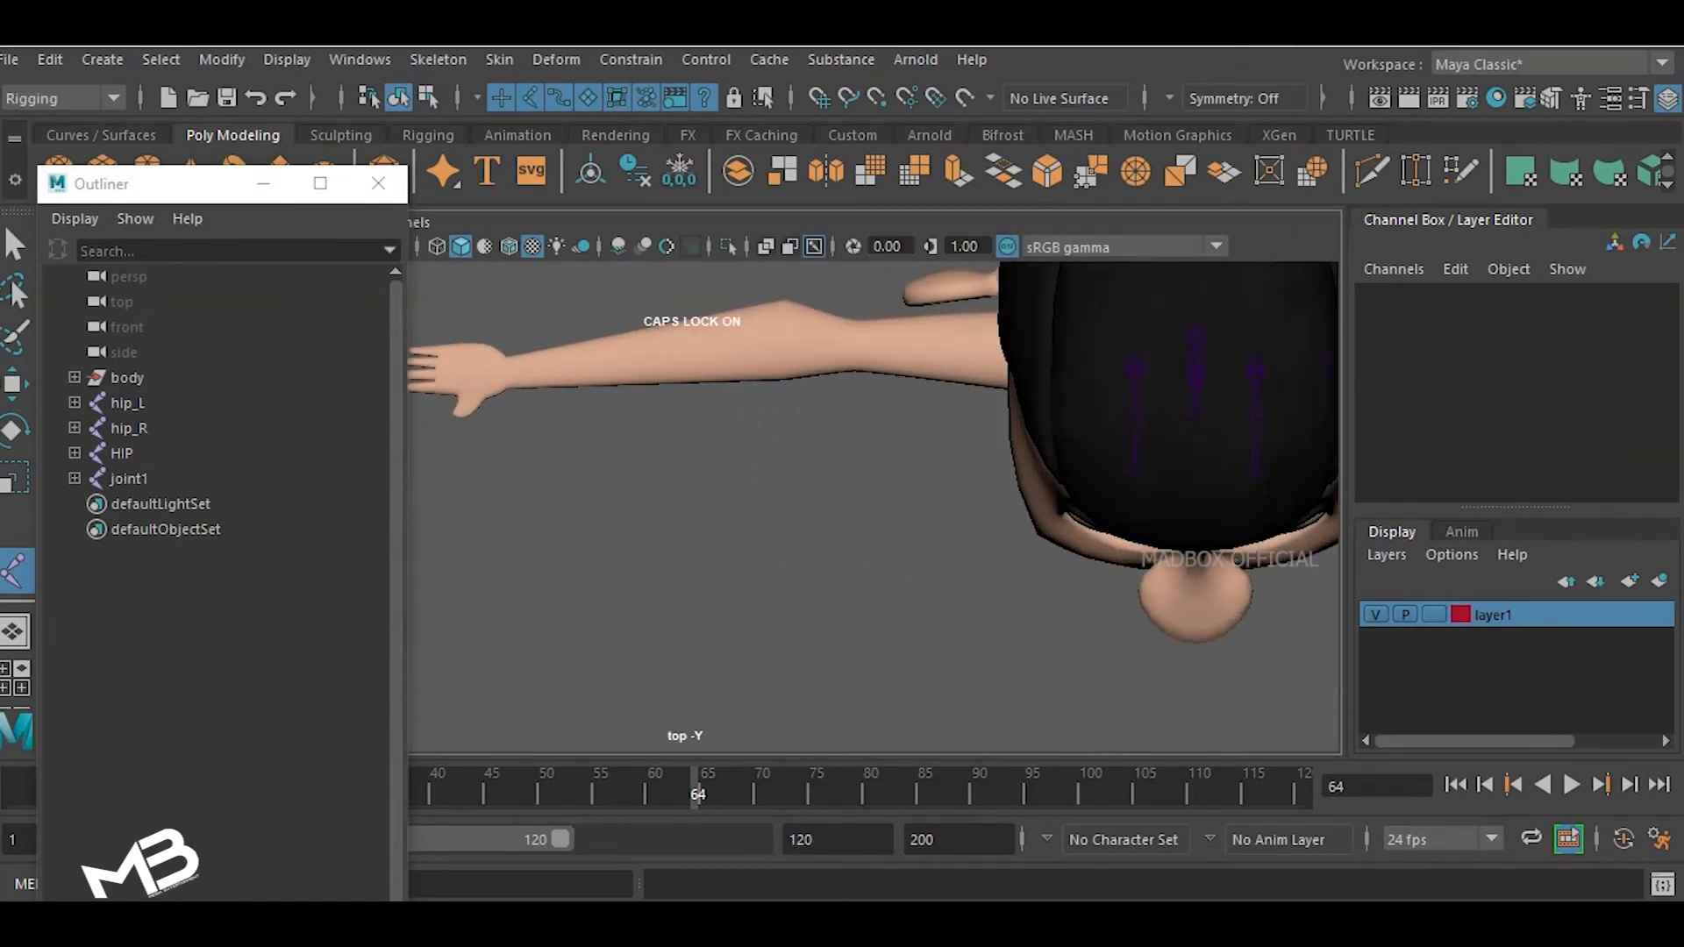
click(1042, 336)
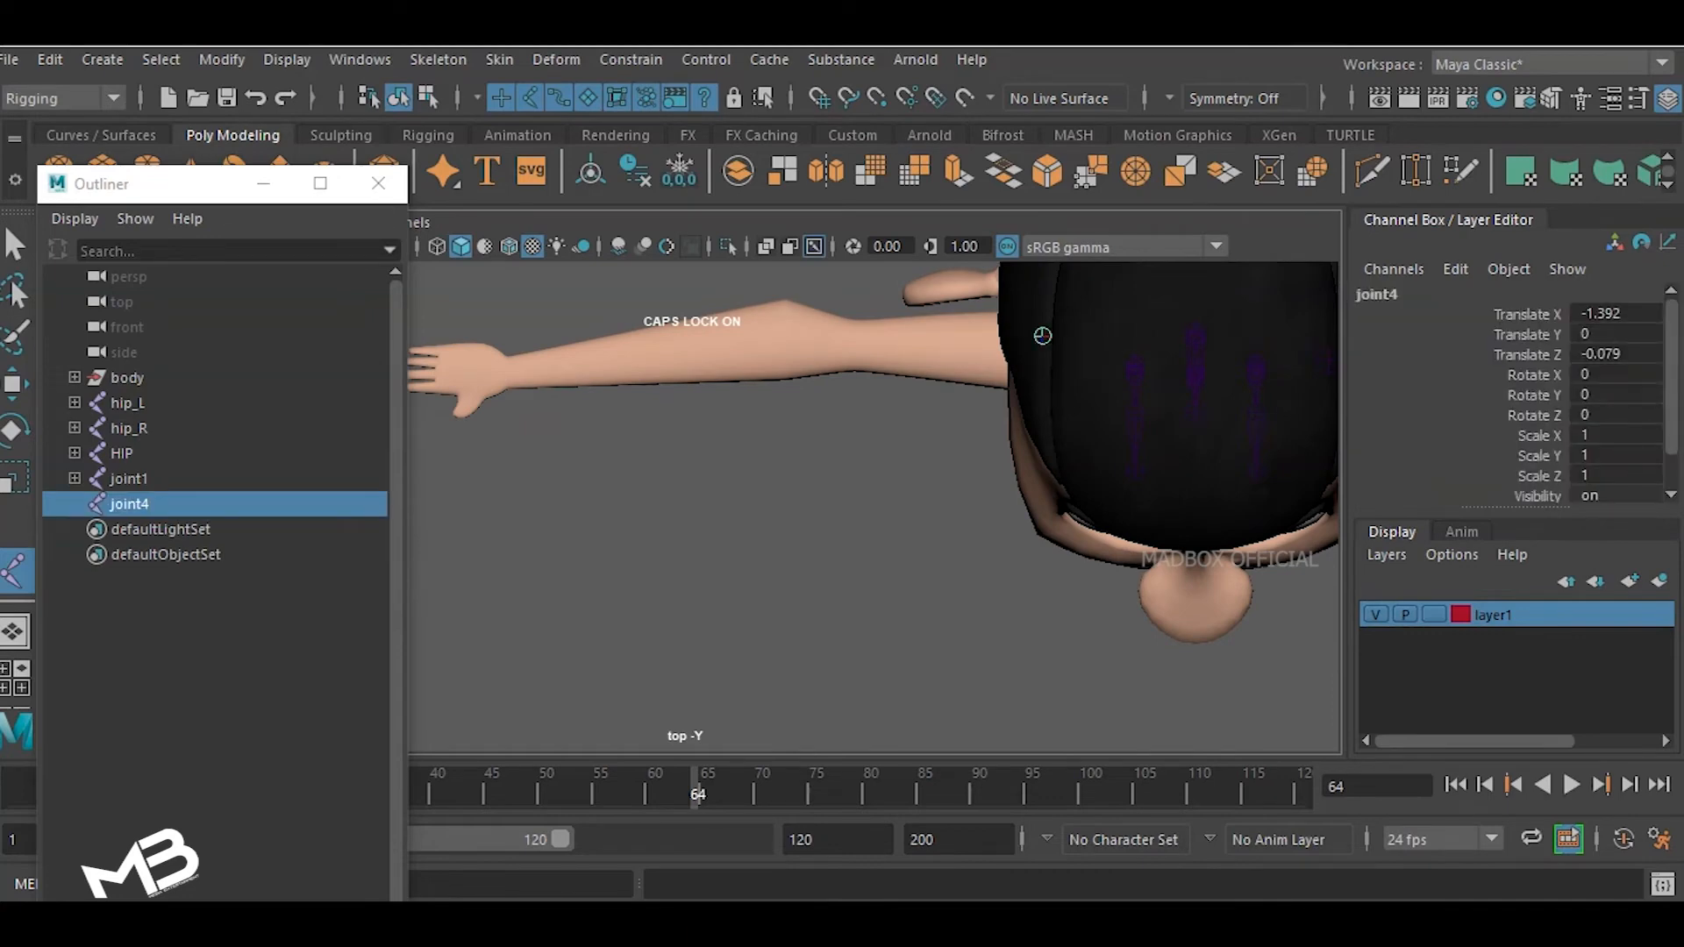
click(847, 343)
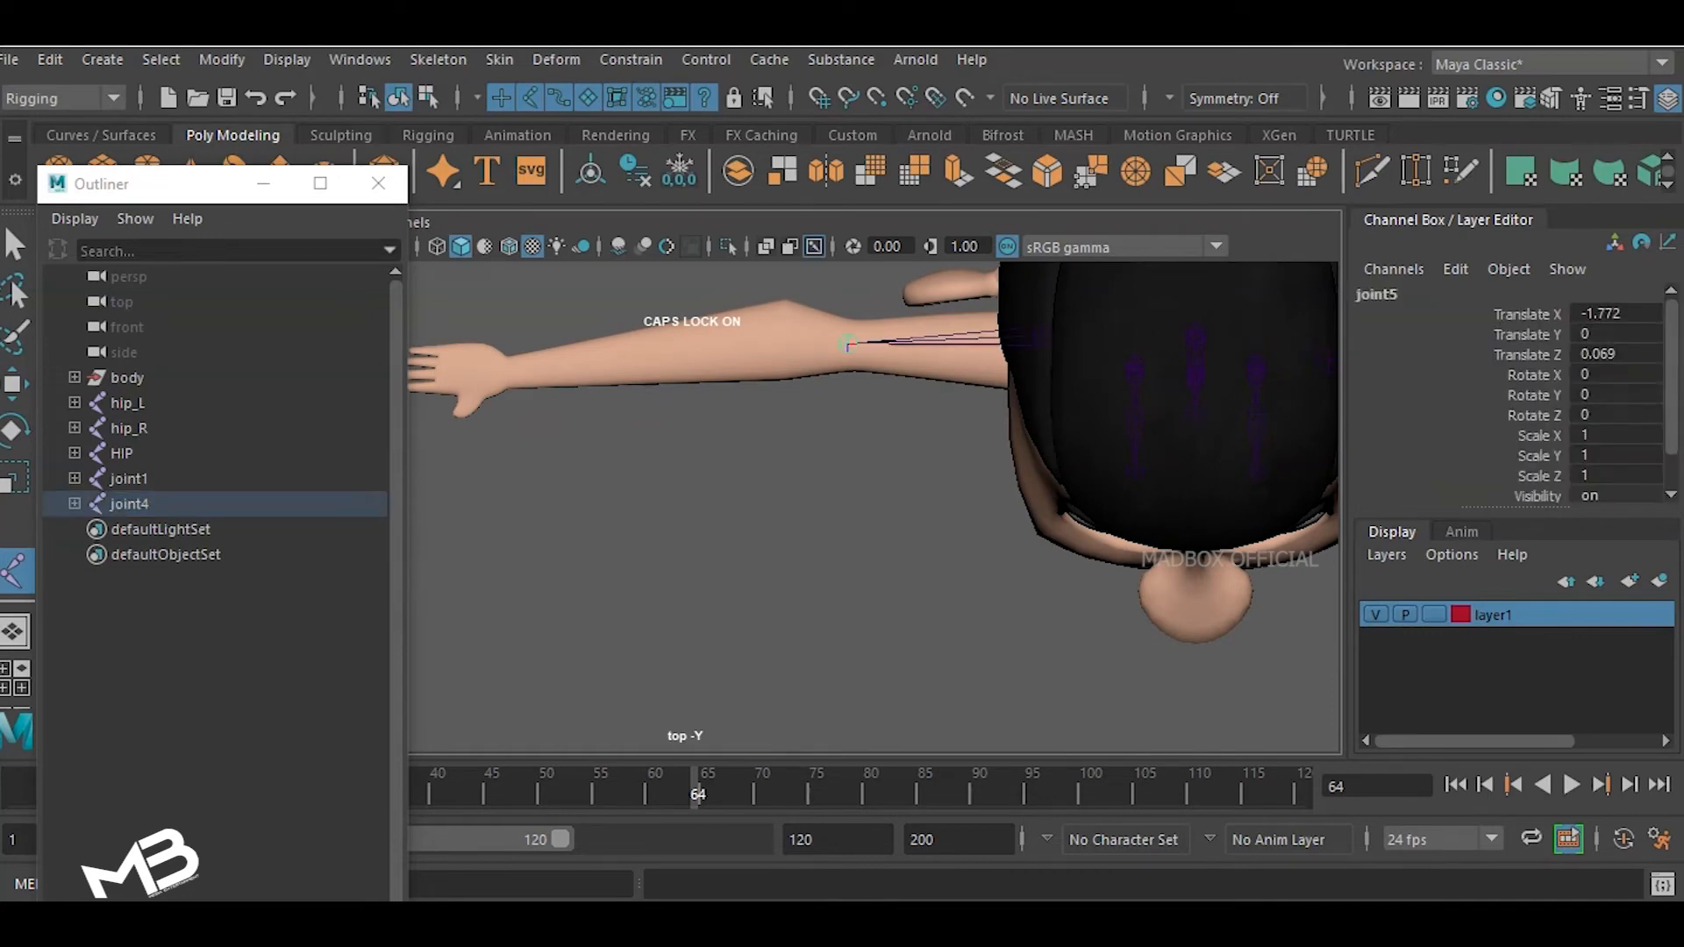
click(507, 373)
key(Return)
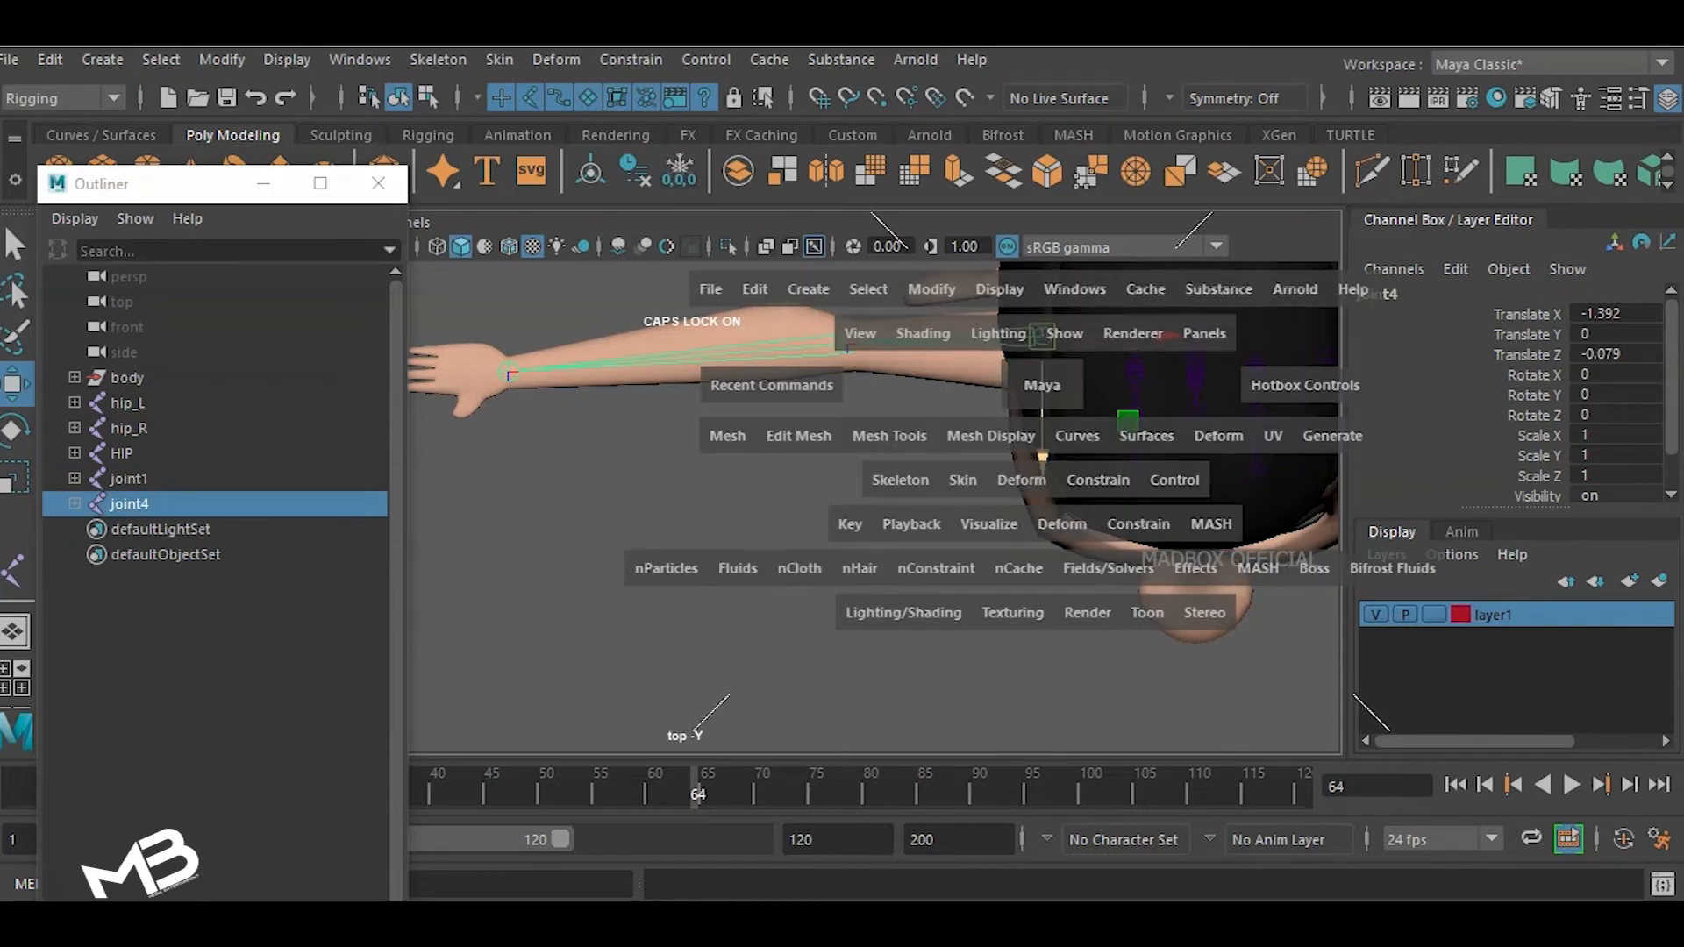
- Move the right arm chain up into the right arm in the perspective view, at about Translate Y 8.832
key(space)
key(v)
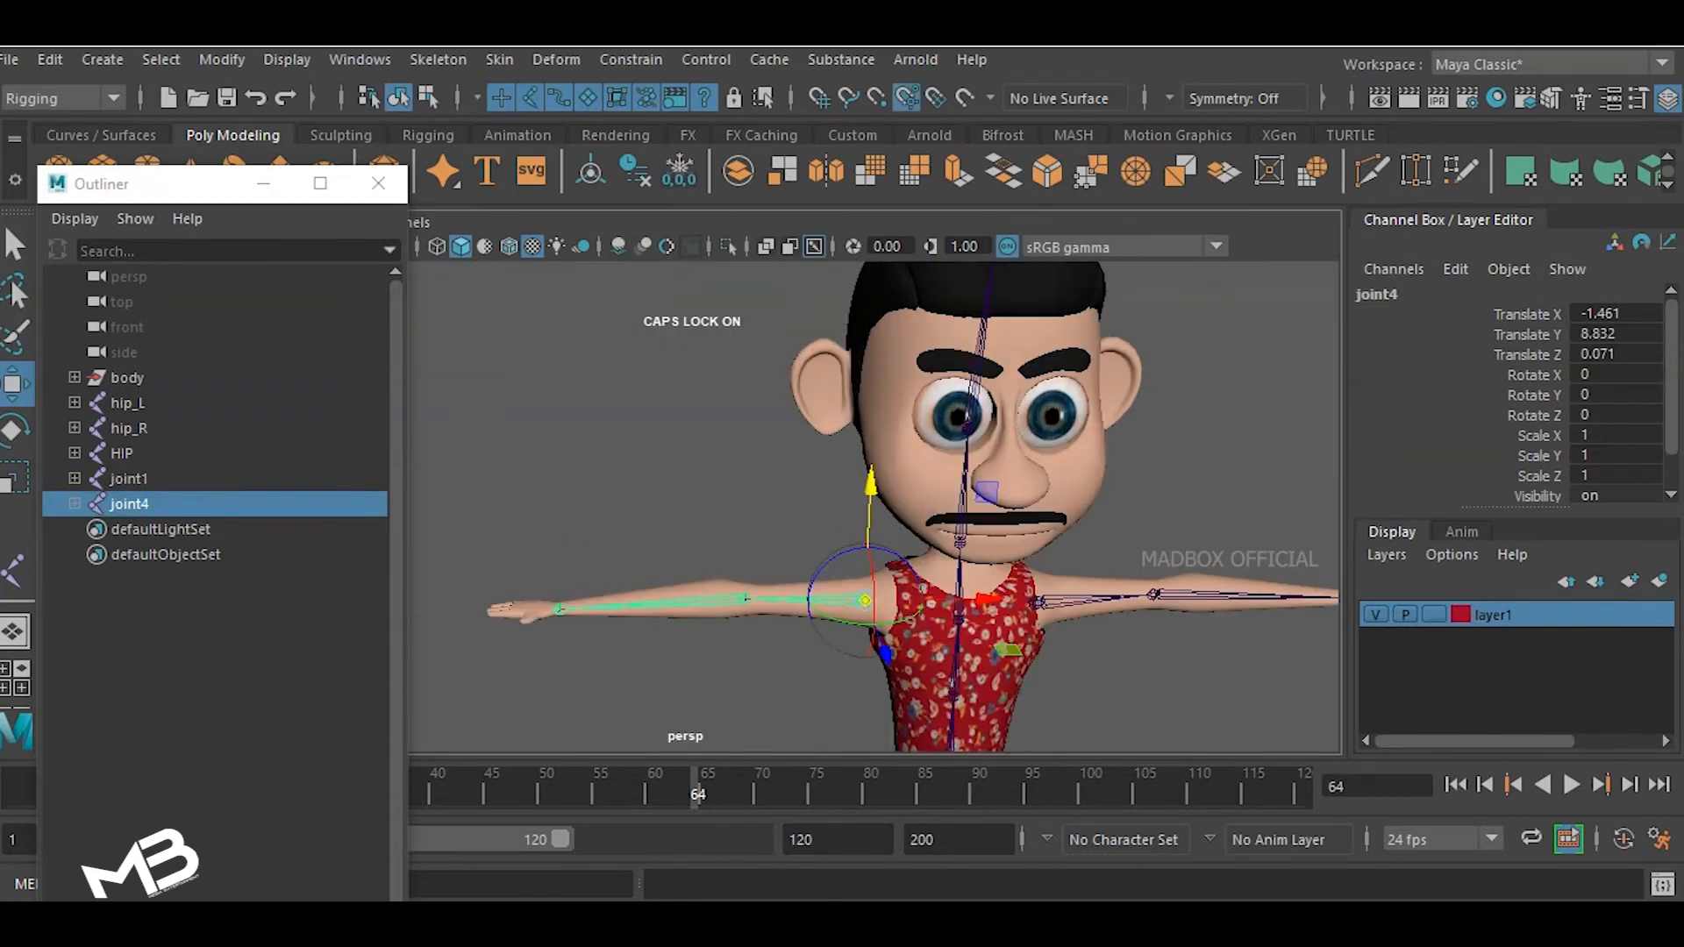
click(719, 456)
scroll(719, 456, down, 8)
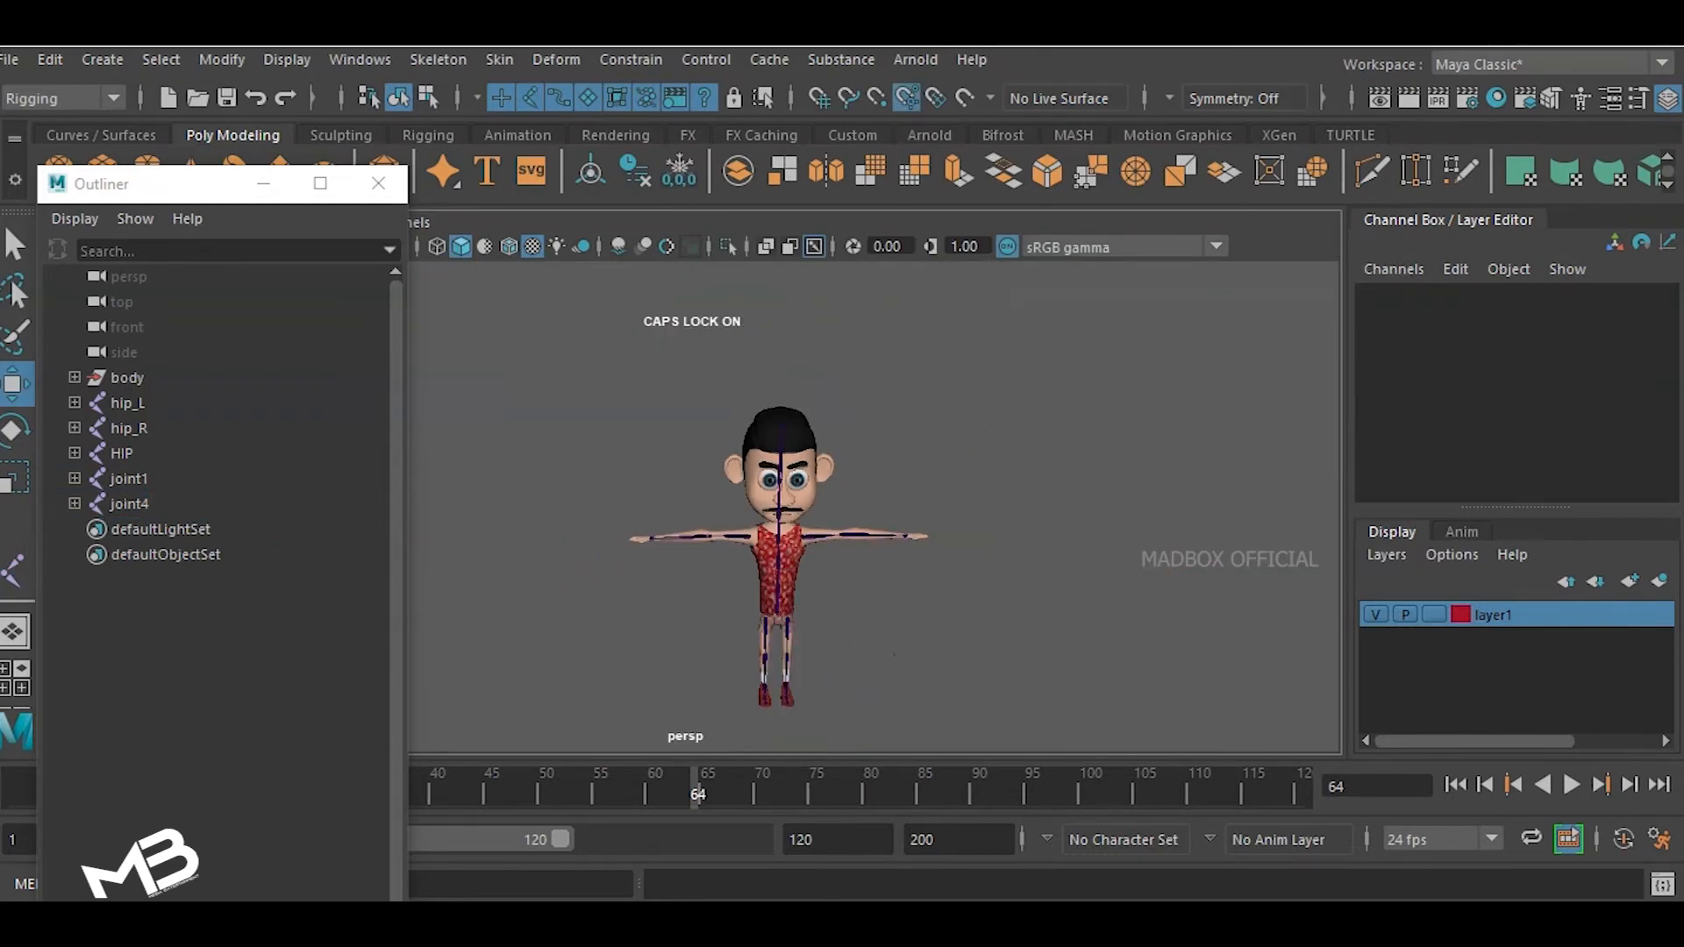
- Expand the joint1 hierarchy in the Outliner and rename its root joint SHOLDER_L
alt+drag(789, 526, 728, 464)
scroll(789, 509, up, 10)
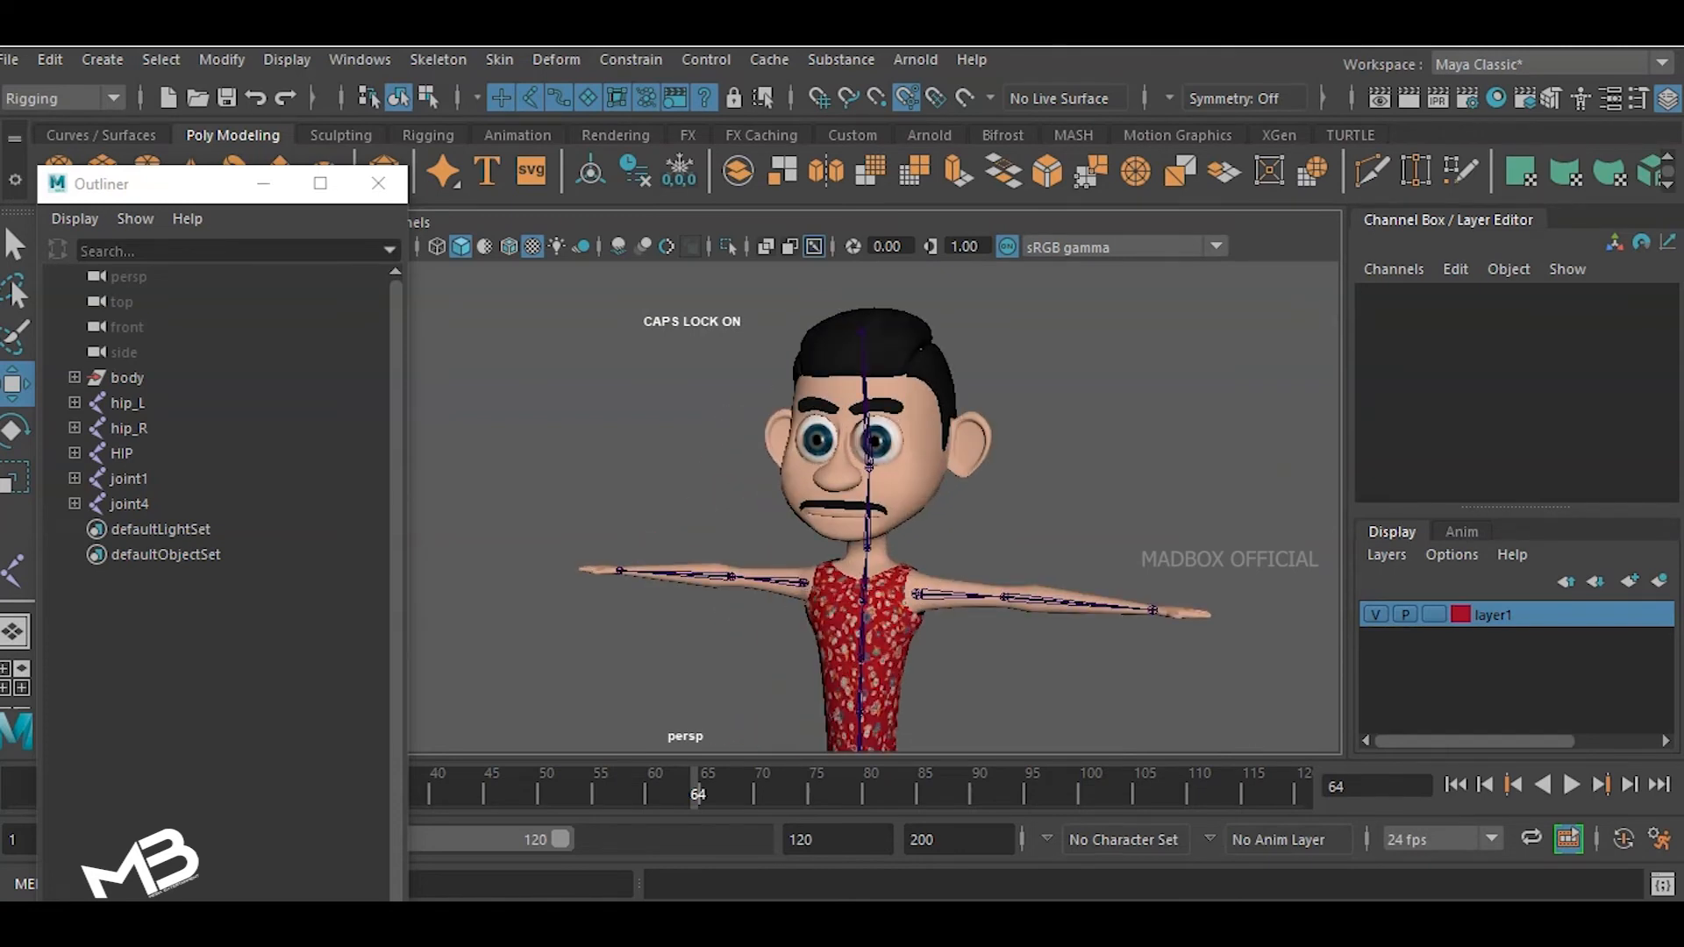
alt+middle_drag(789, 509, 789, 504)
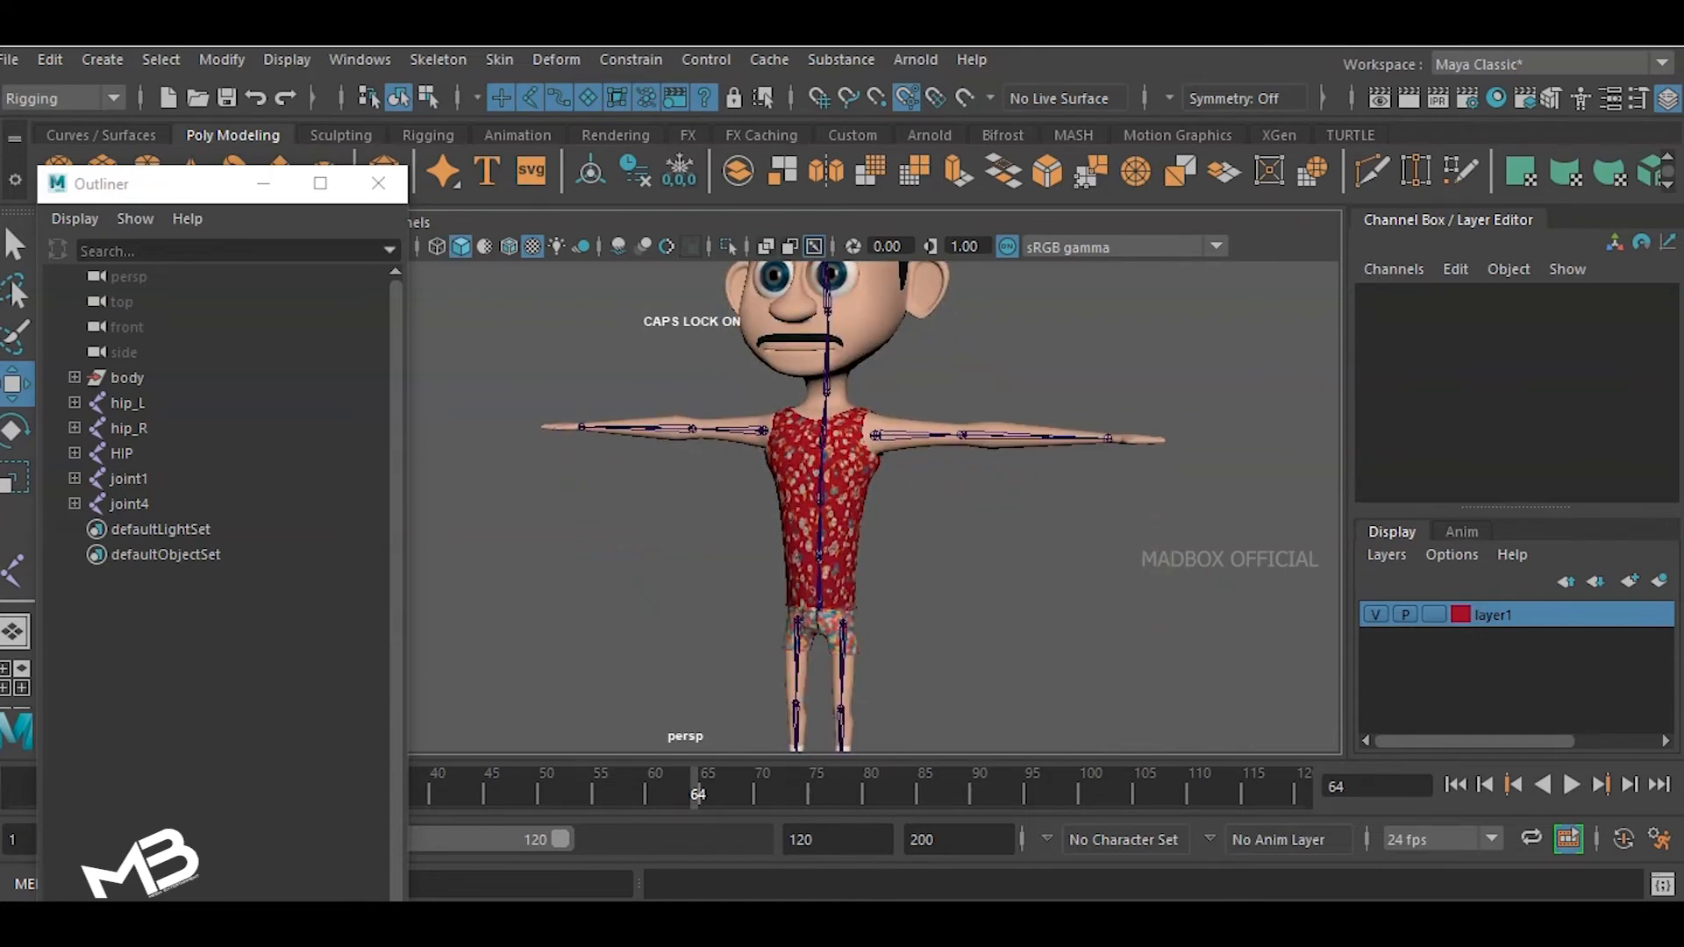
click(74, 478)
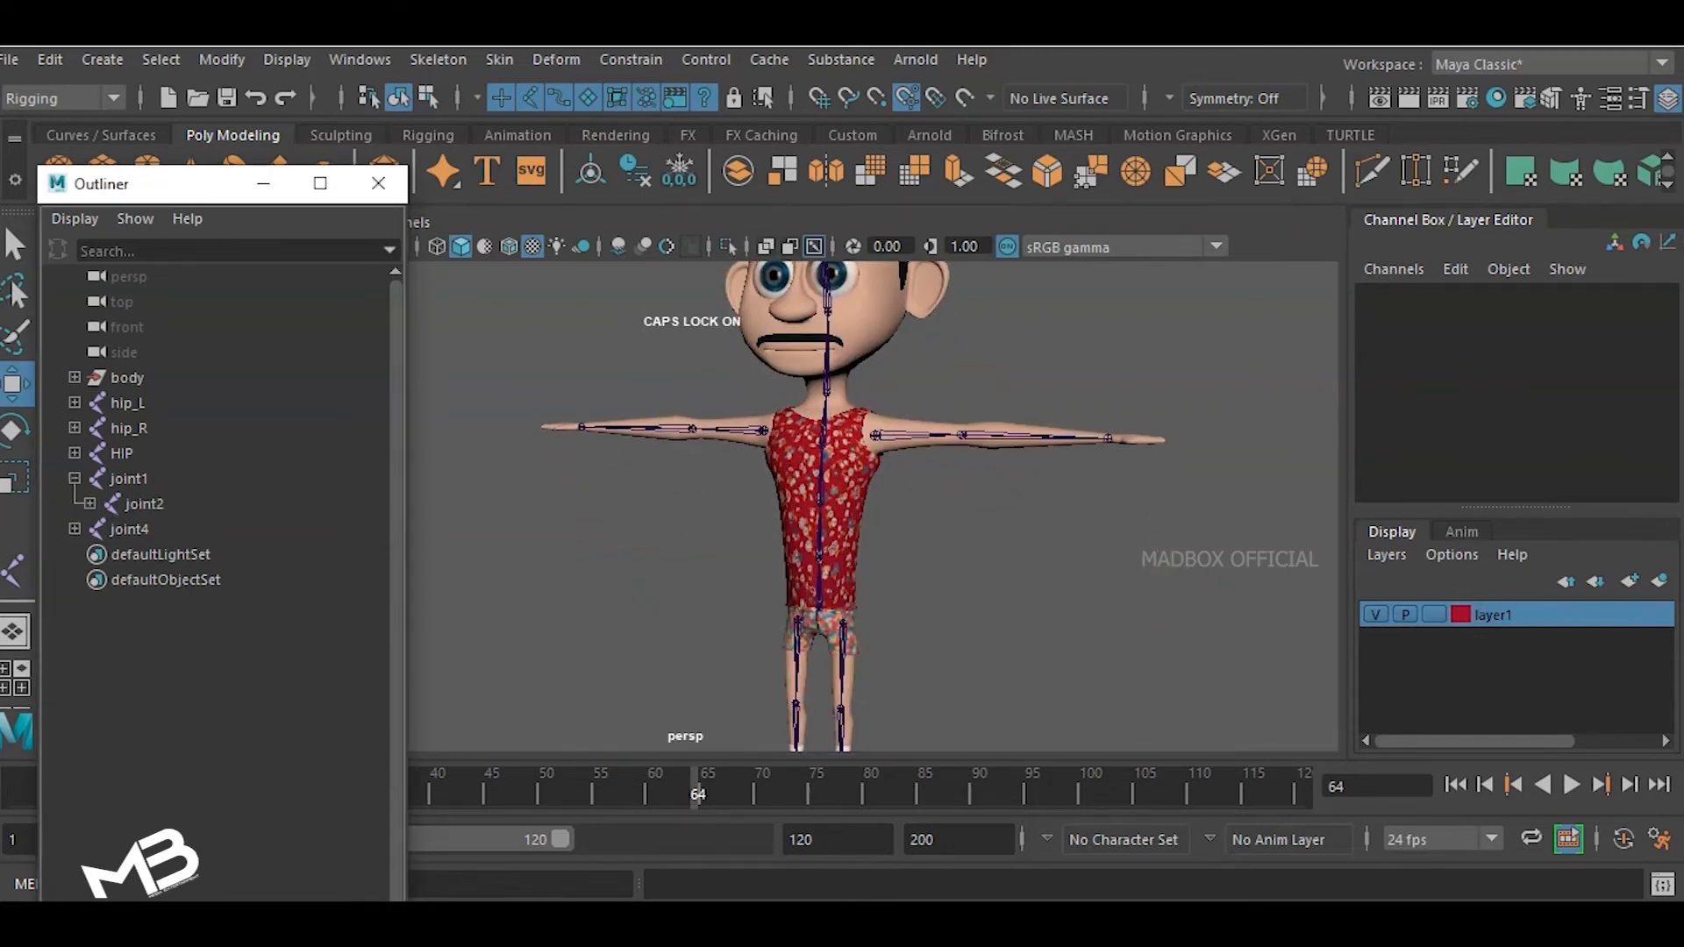
click(89, 503)
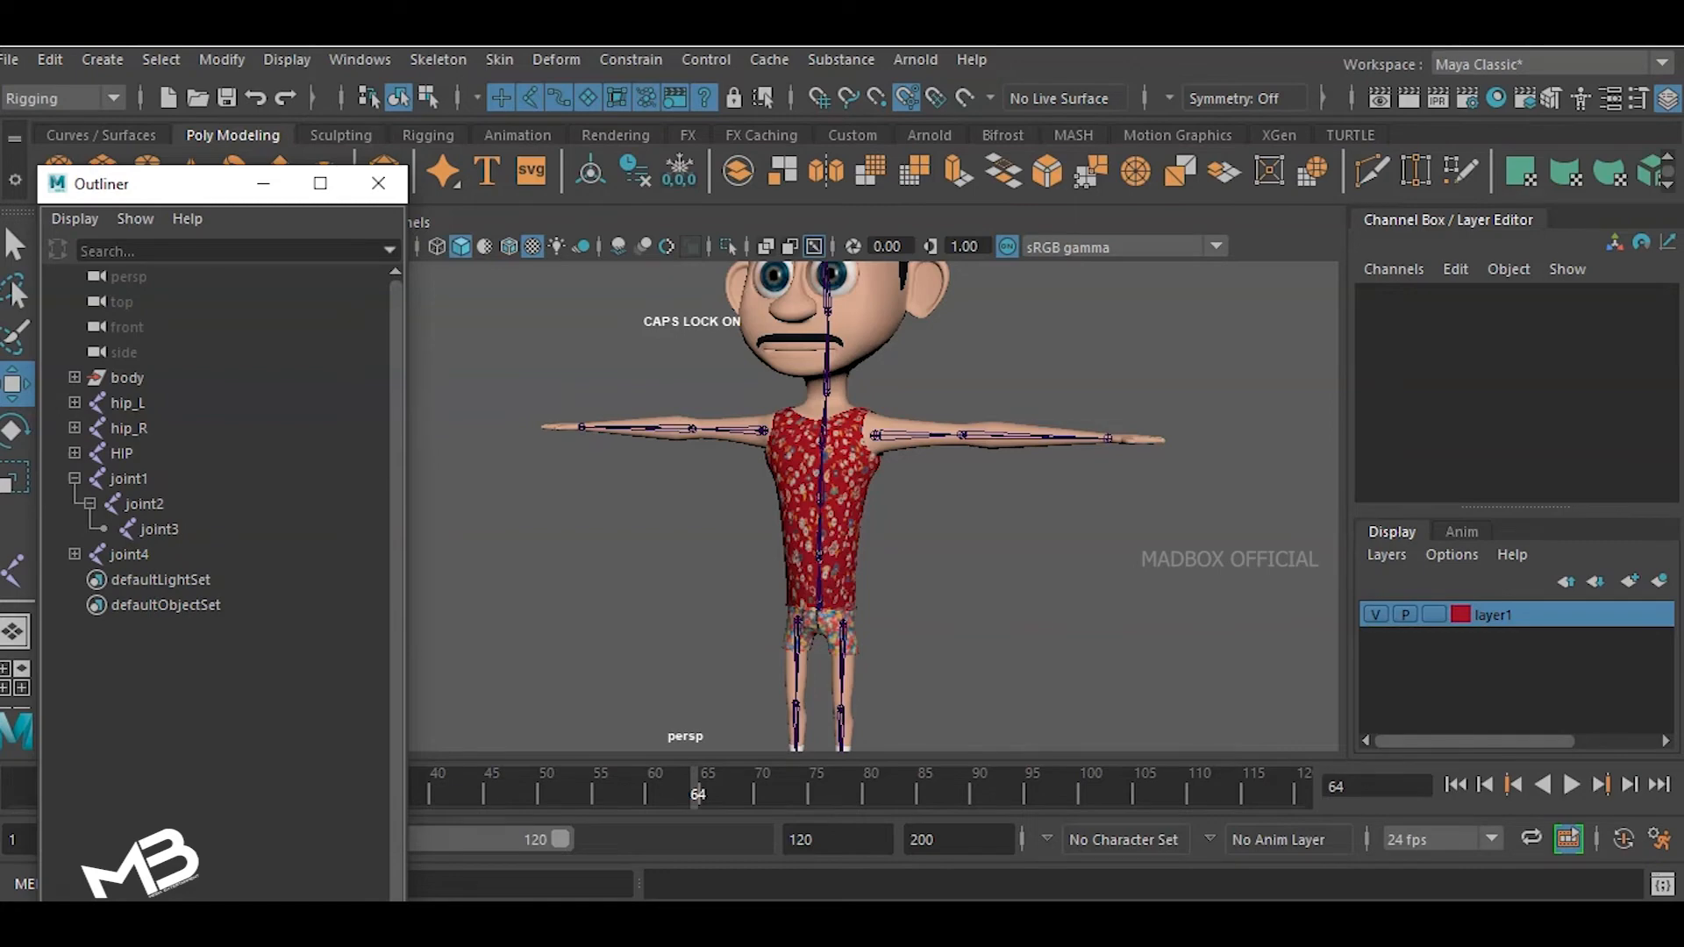
double_click(132, 479)
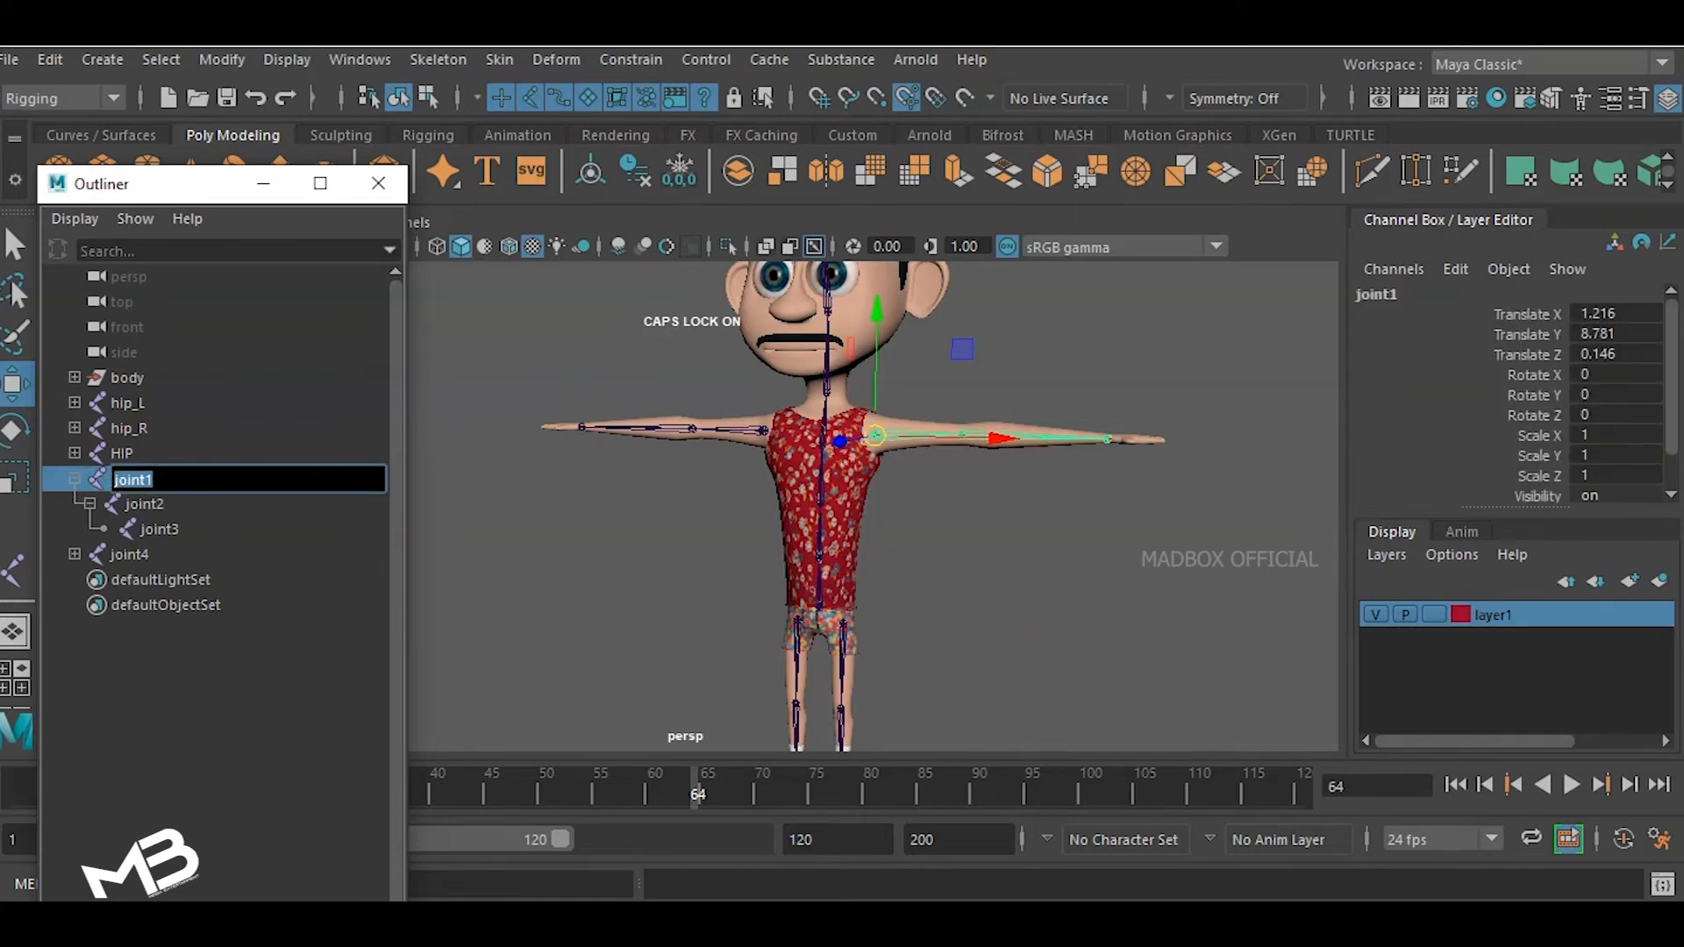
text(SHOLDER L)
key(Return)
- Rename the left arm chain's elbow joint FR_HRMS and its end joint WRIST in the Outliner
double_click(147, 504)
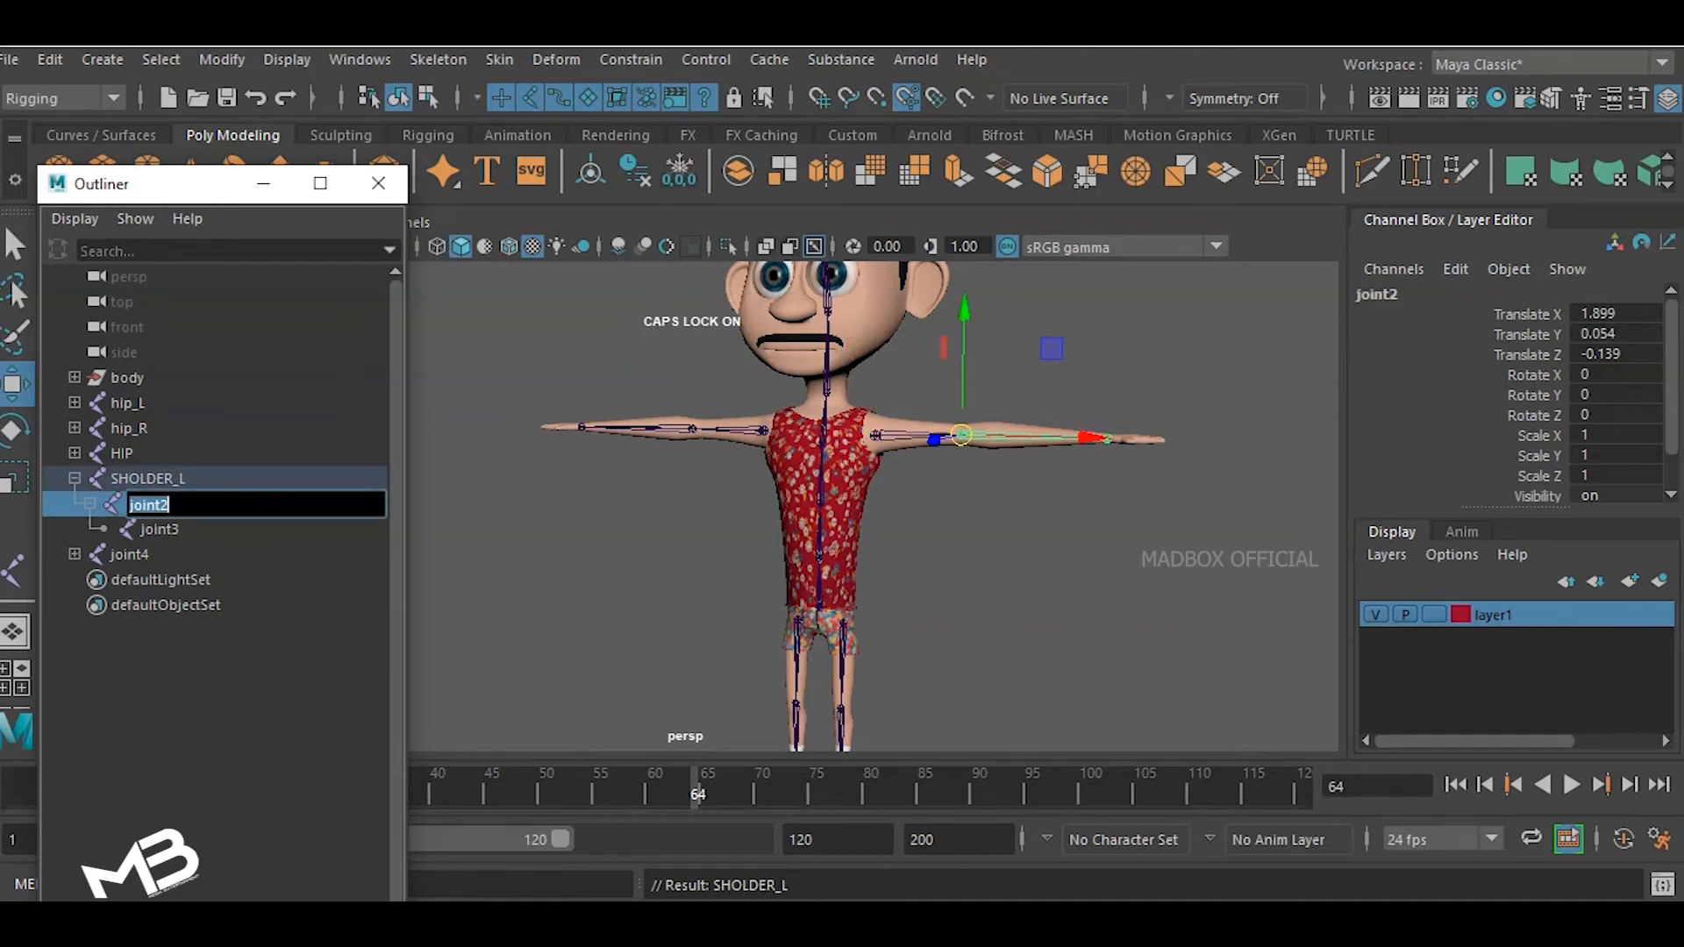
text(FR_HRMS)
key(Return)
double_click(158, 529)
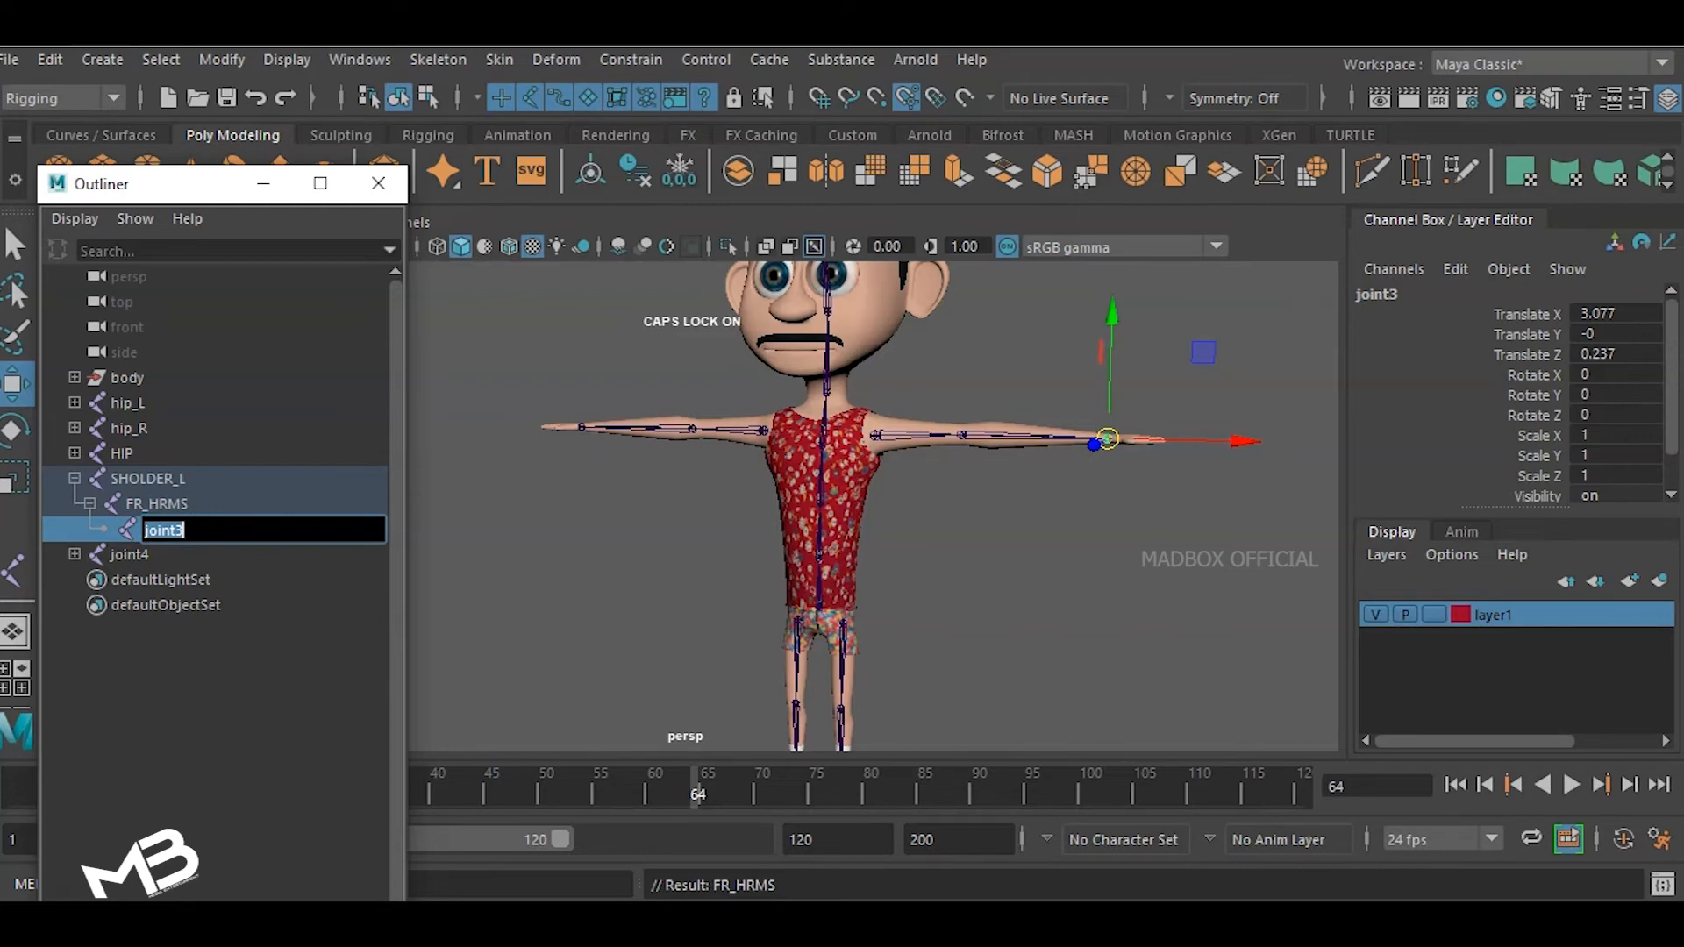
text(WRIST)
key(Return)
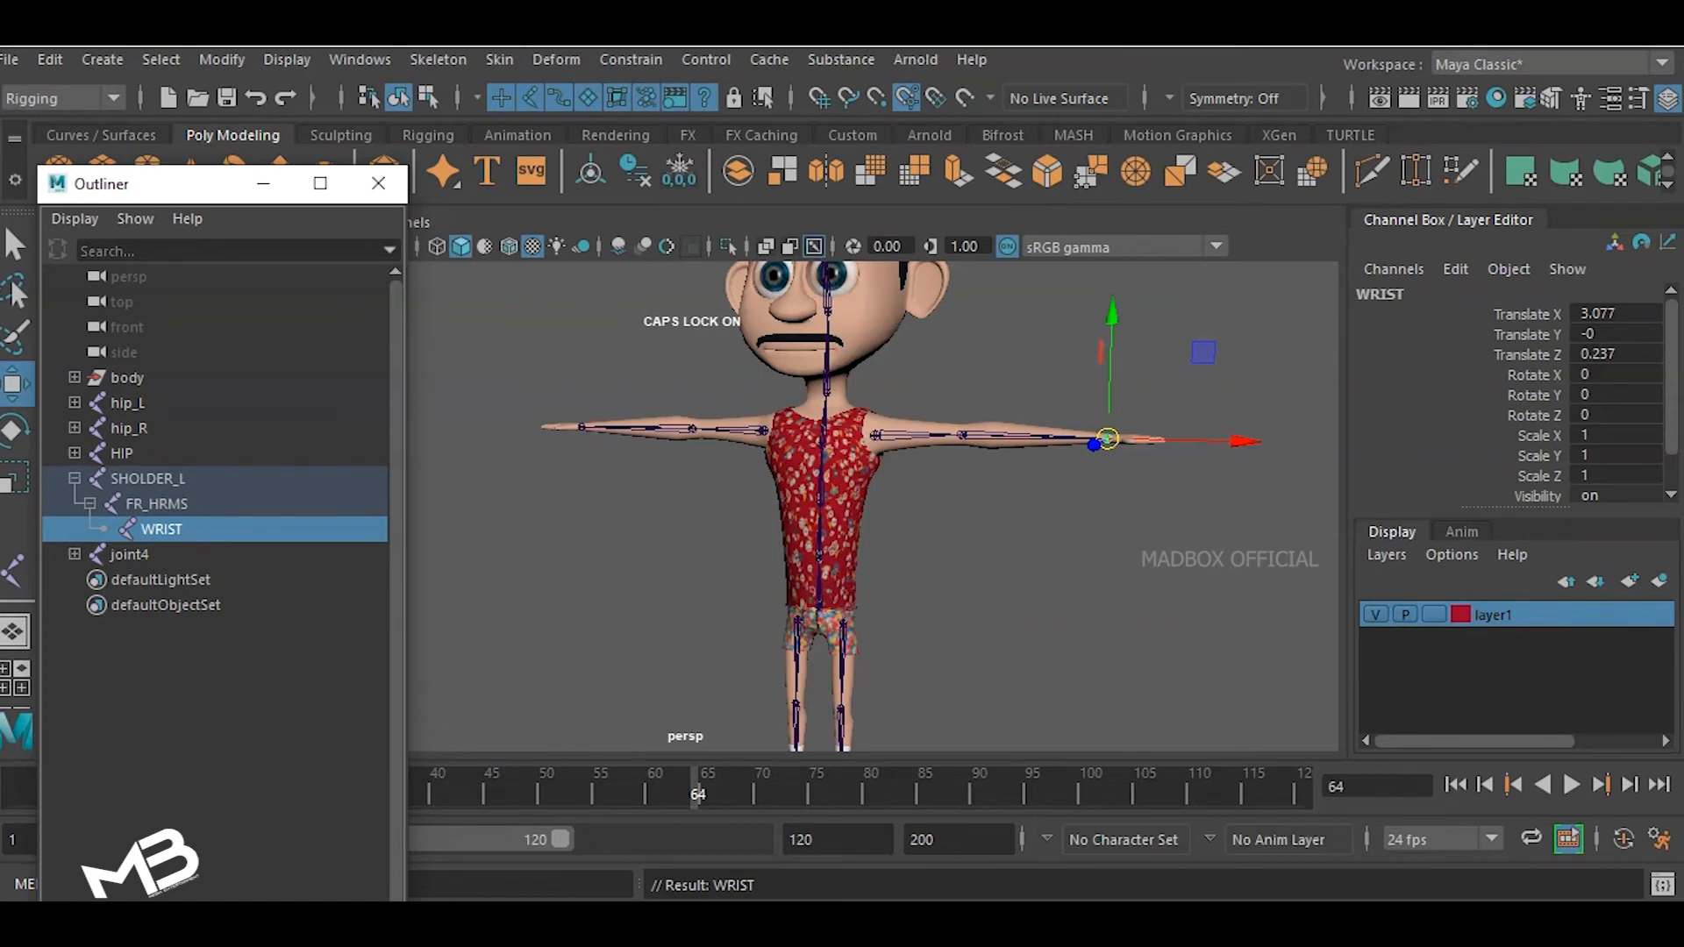
- Add the suffix _L to the FR_HRMS and WRIST joint names in the left arm chain
double_click(156, 503)
key(End)
text(_L)
key(Return)
double_click(162, 529)
text(_L)
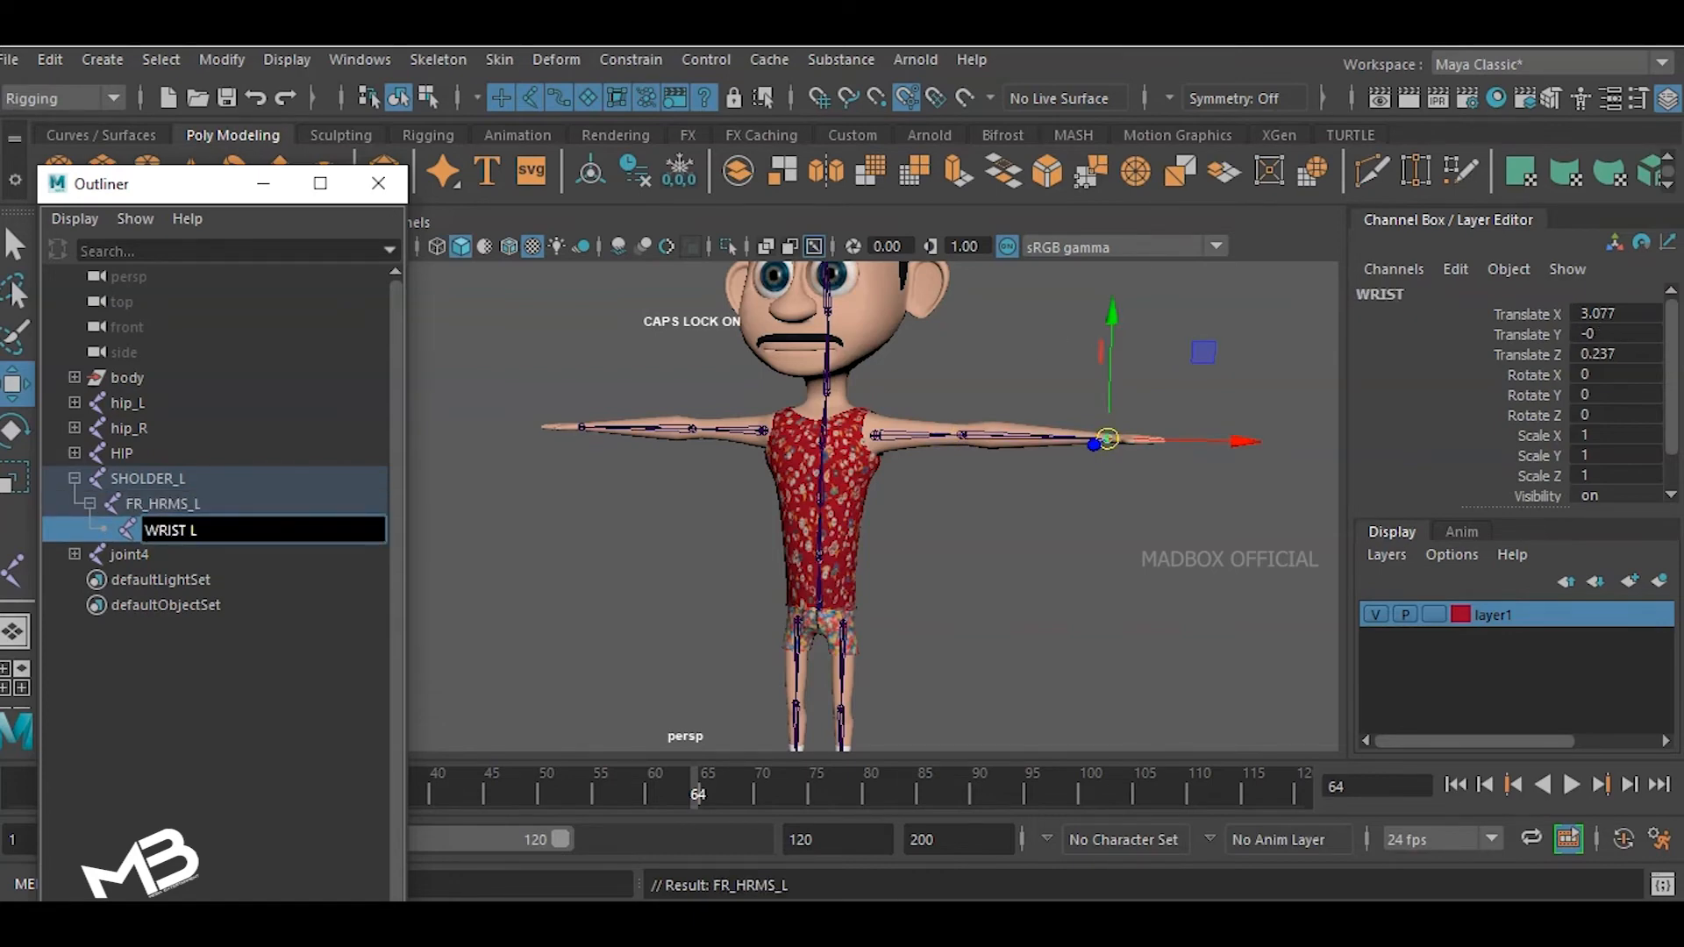
key(Return)
- Expand the joint4 hierarchy and rename its root joint SHOLDER_R, reusing the name copied from SHOLDER_L
alt+drag(842, 526, 912, 548)
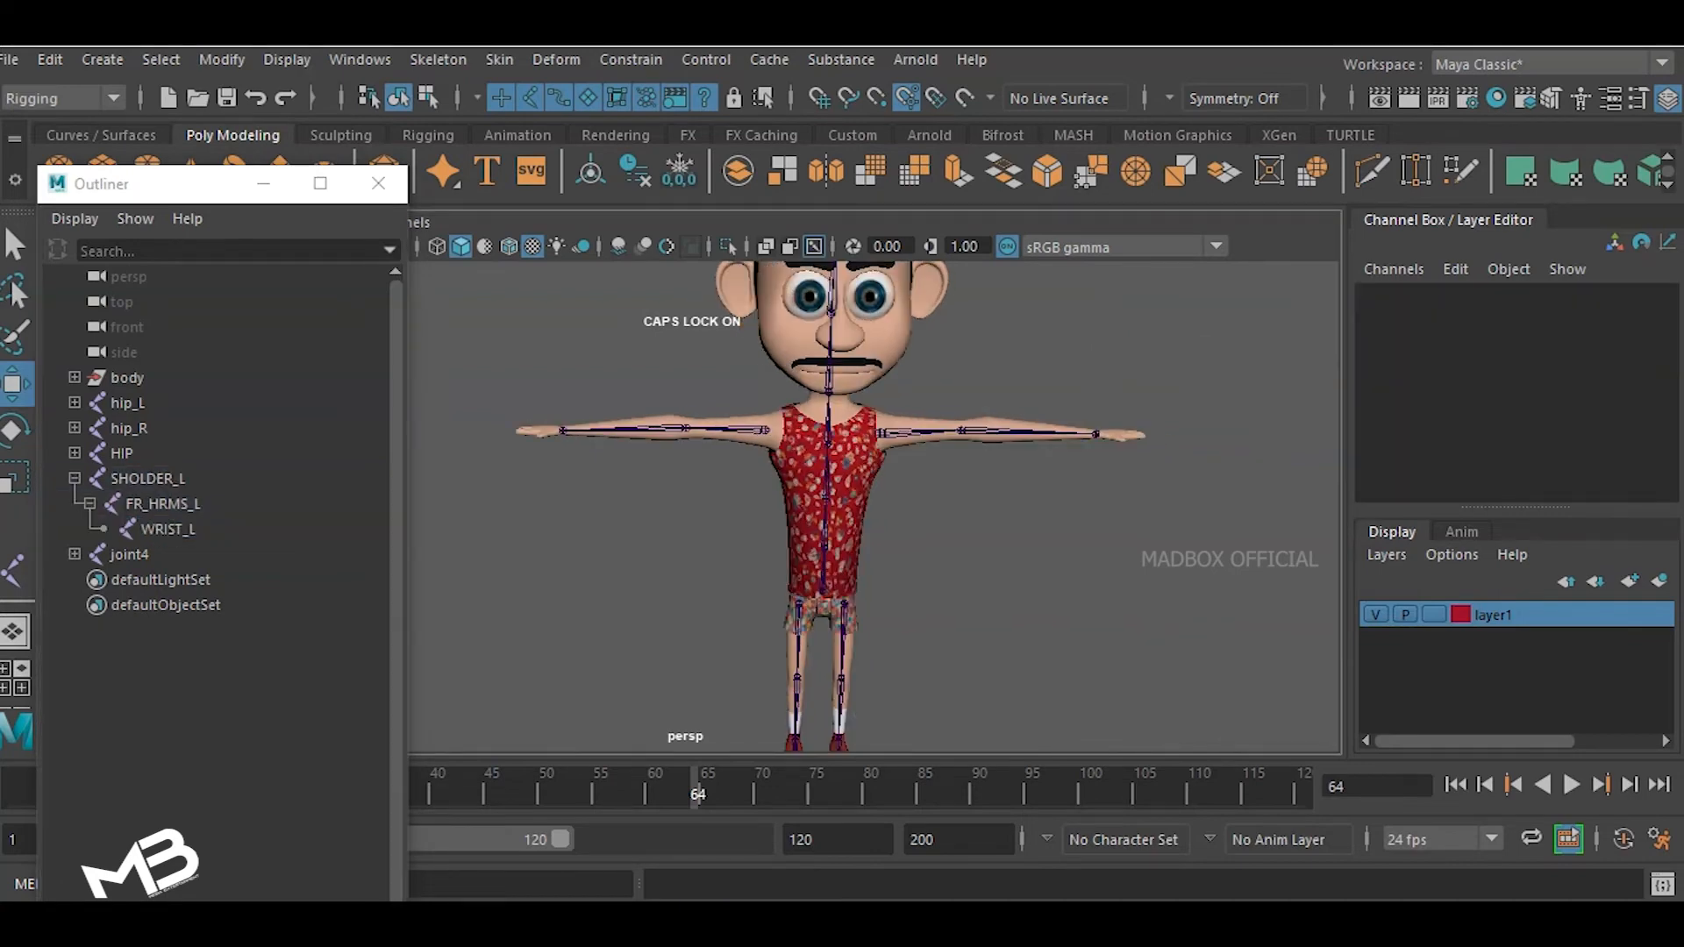
scroll(875, 505, up, 3)
scroll(874, 505, up, 2)
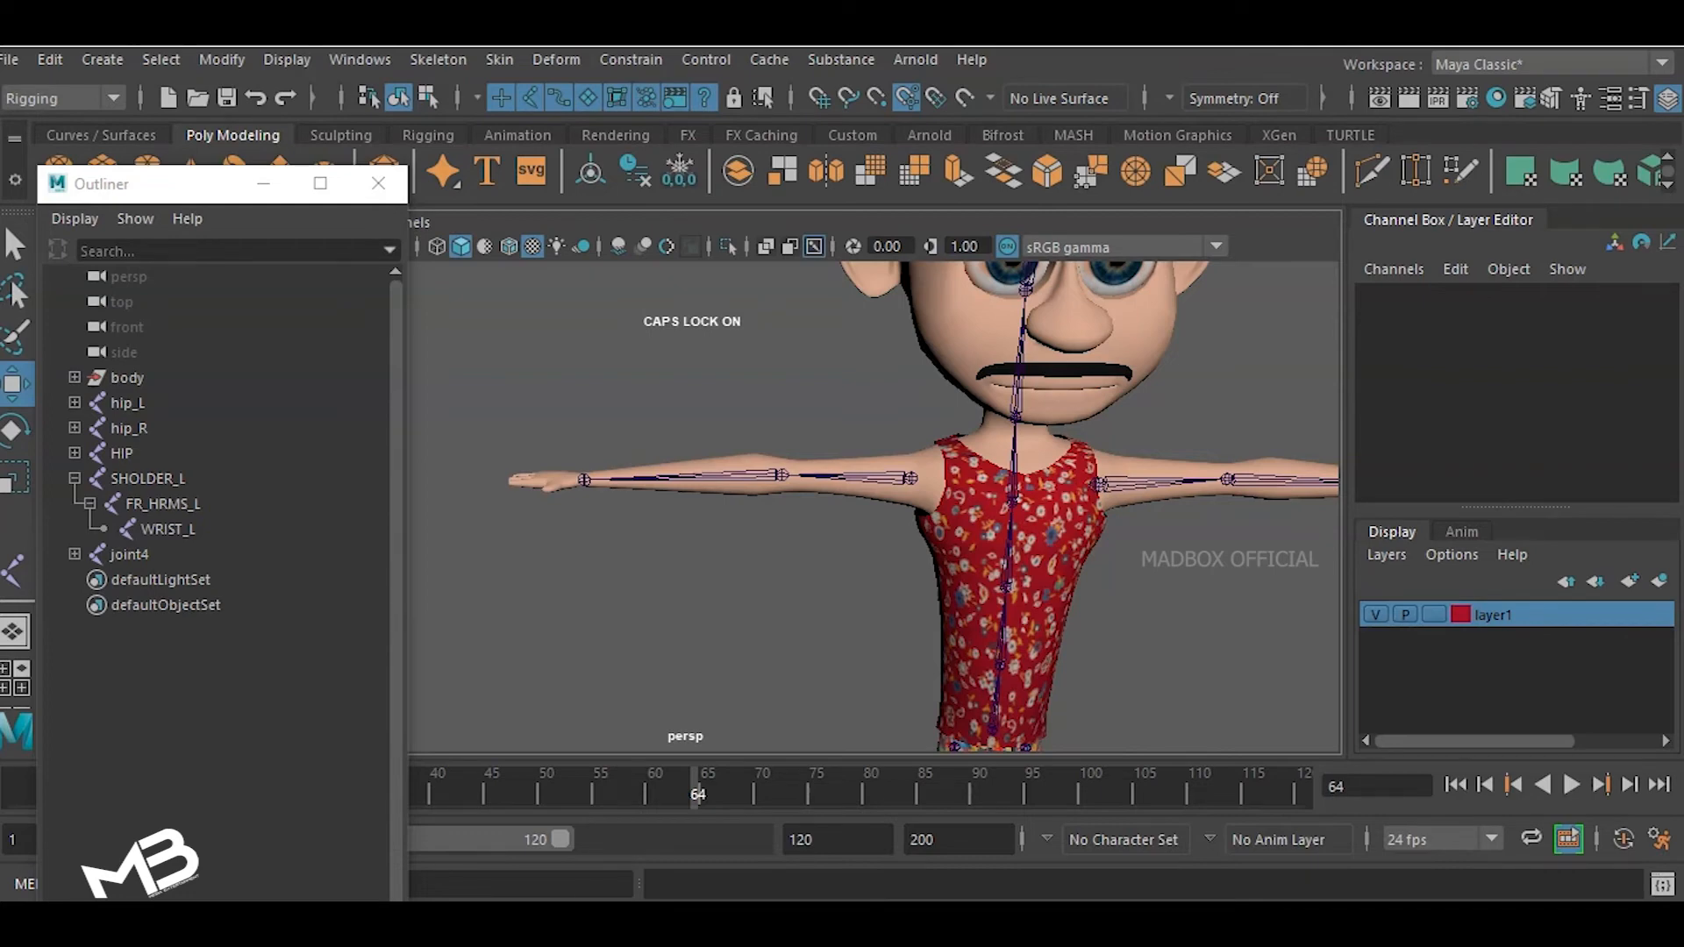
click(129, 555)
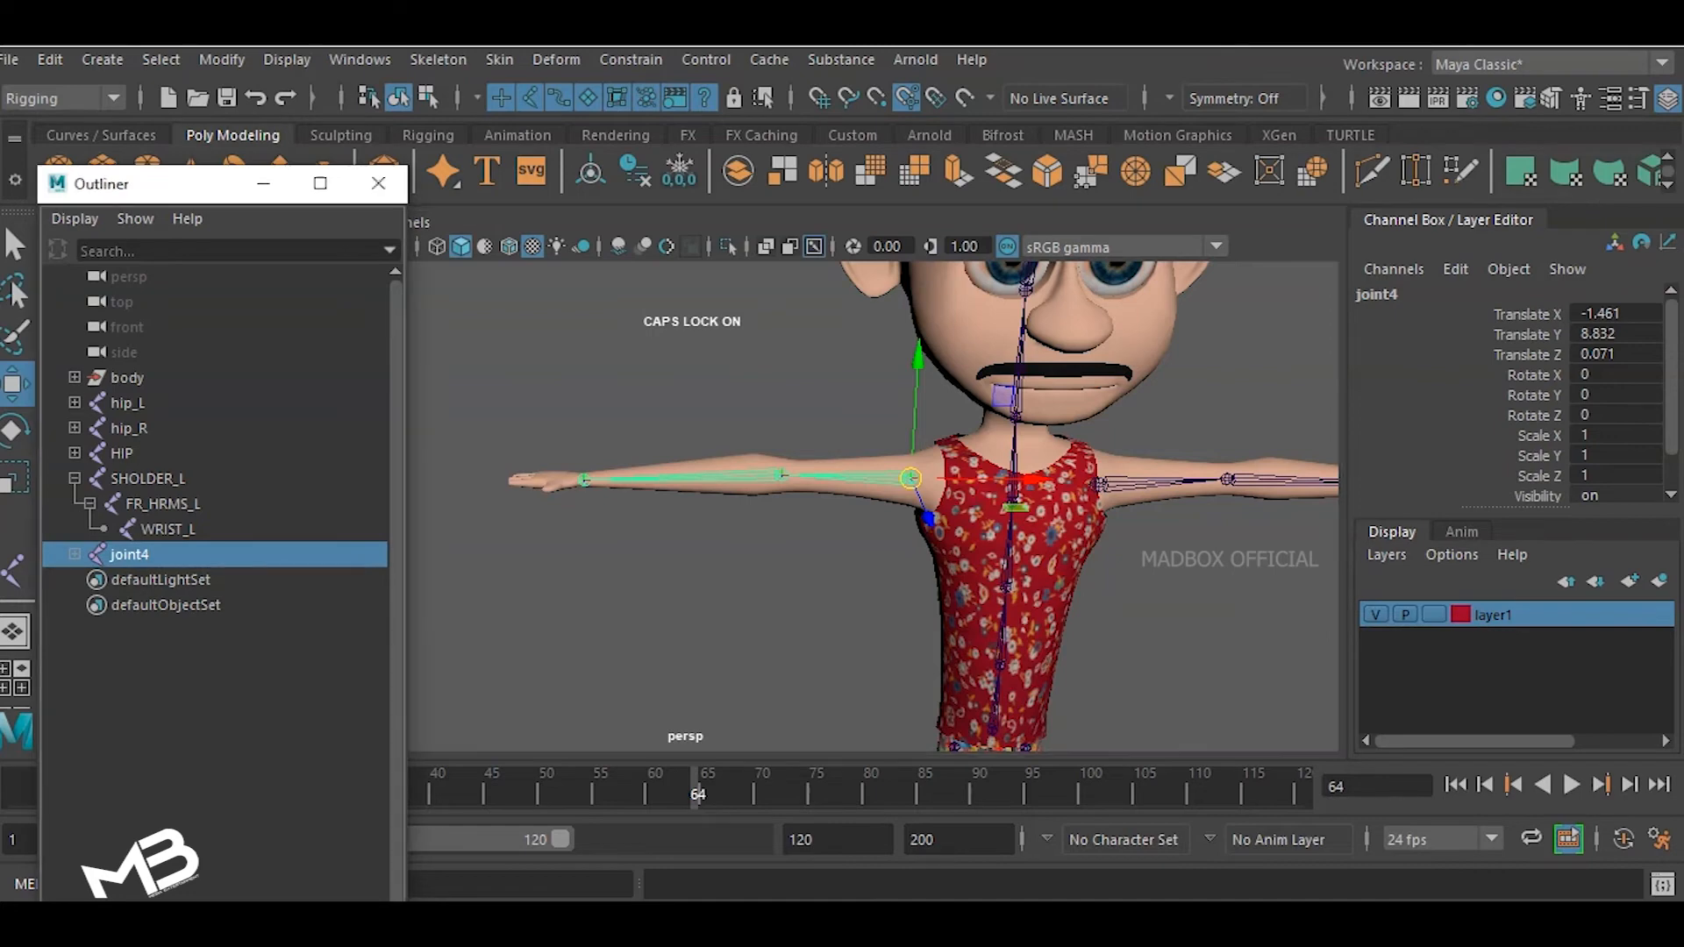
click(74, 555)
click(149, 479)
double_click(149, 478)
key(ctrl+c)
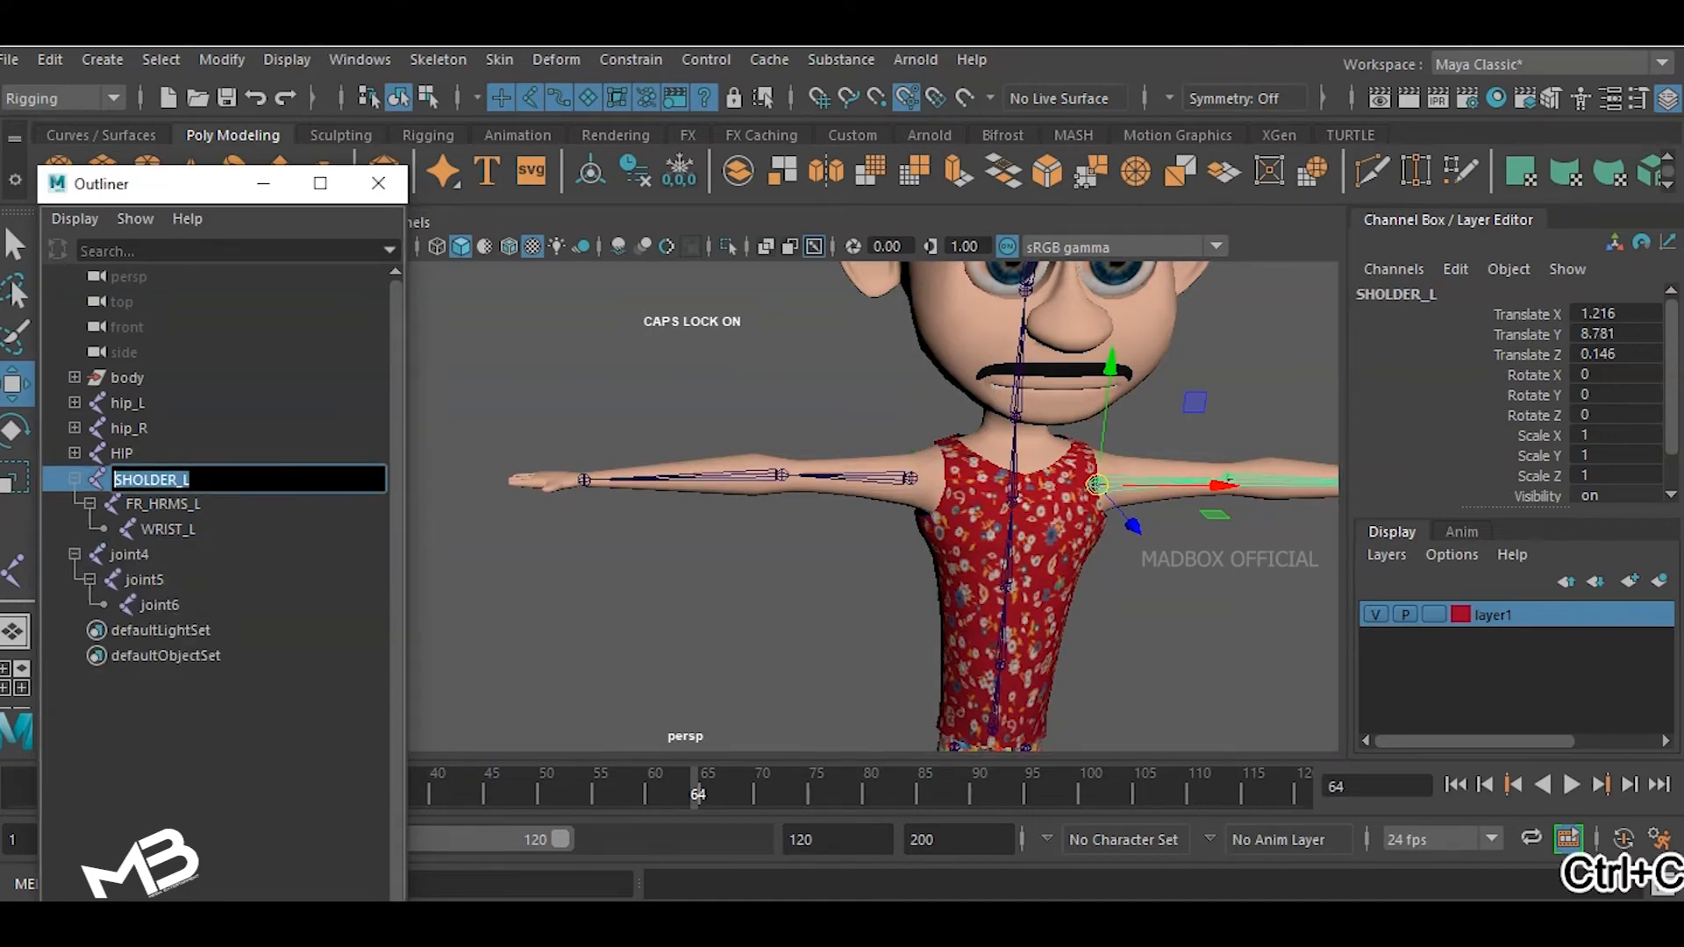
double_click(132, 554)
key(ctrl+v)
key(BackSpace)
text(R)
key(Return)
- Rename the right arm chain's elbow joint FR_HRMS_R, reusing the name copied from FR_HRMS_L
click(140, 580)
double_click(140, 580)
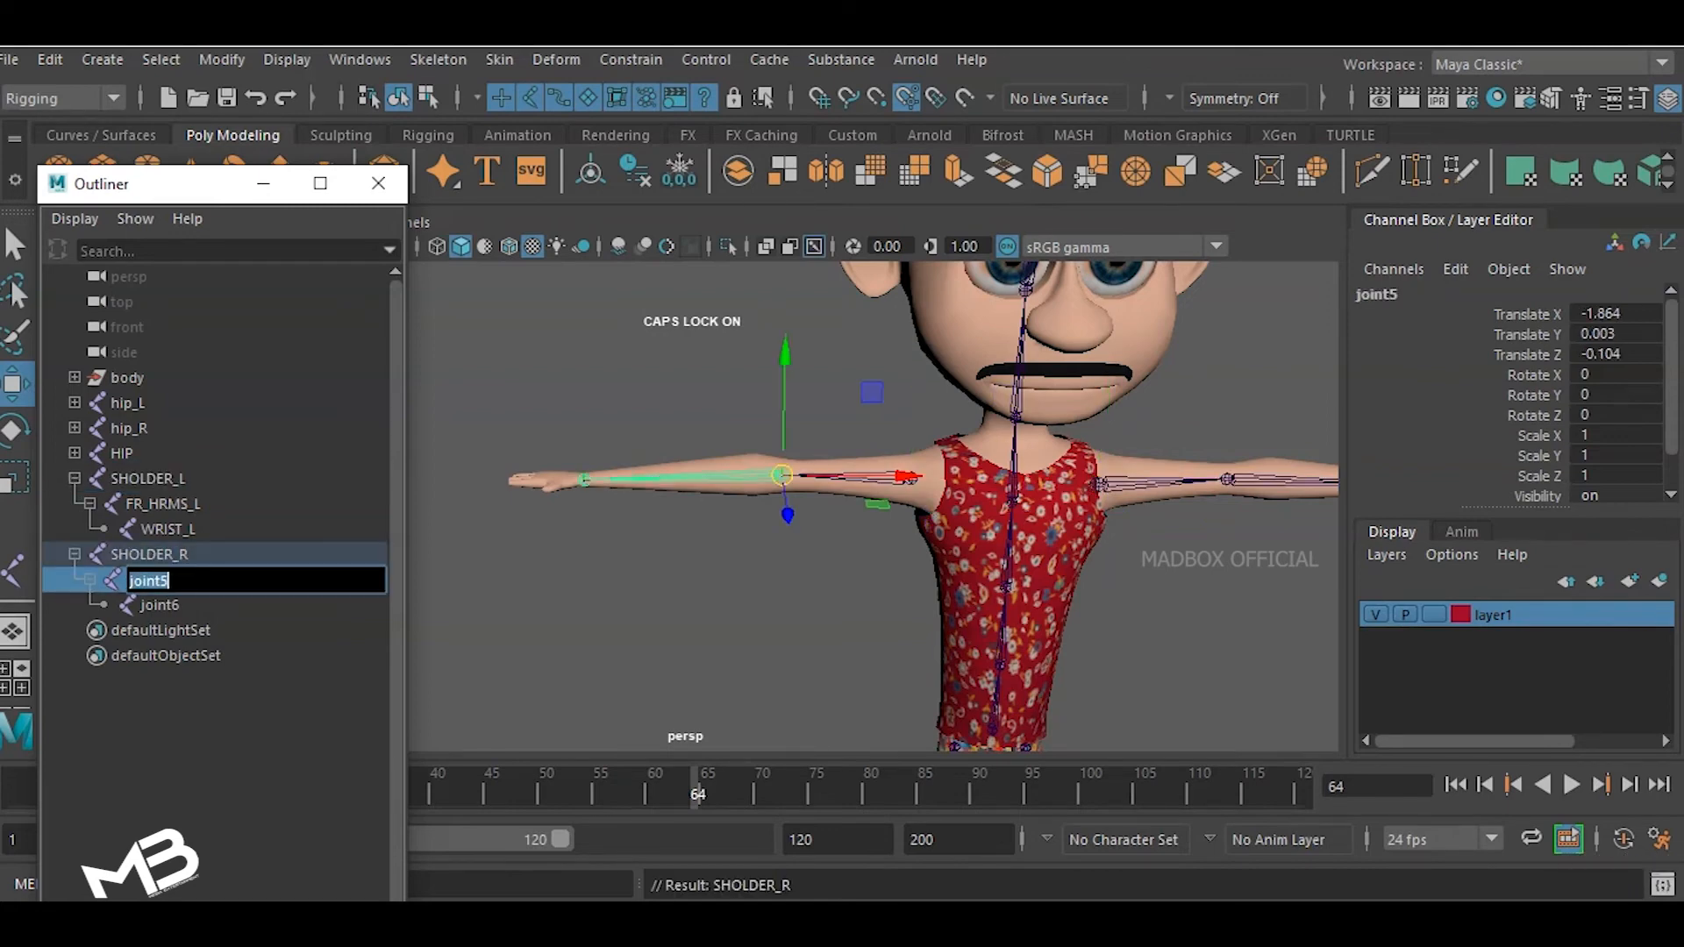
double_click(165, 504)
key(ctrl+c)
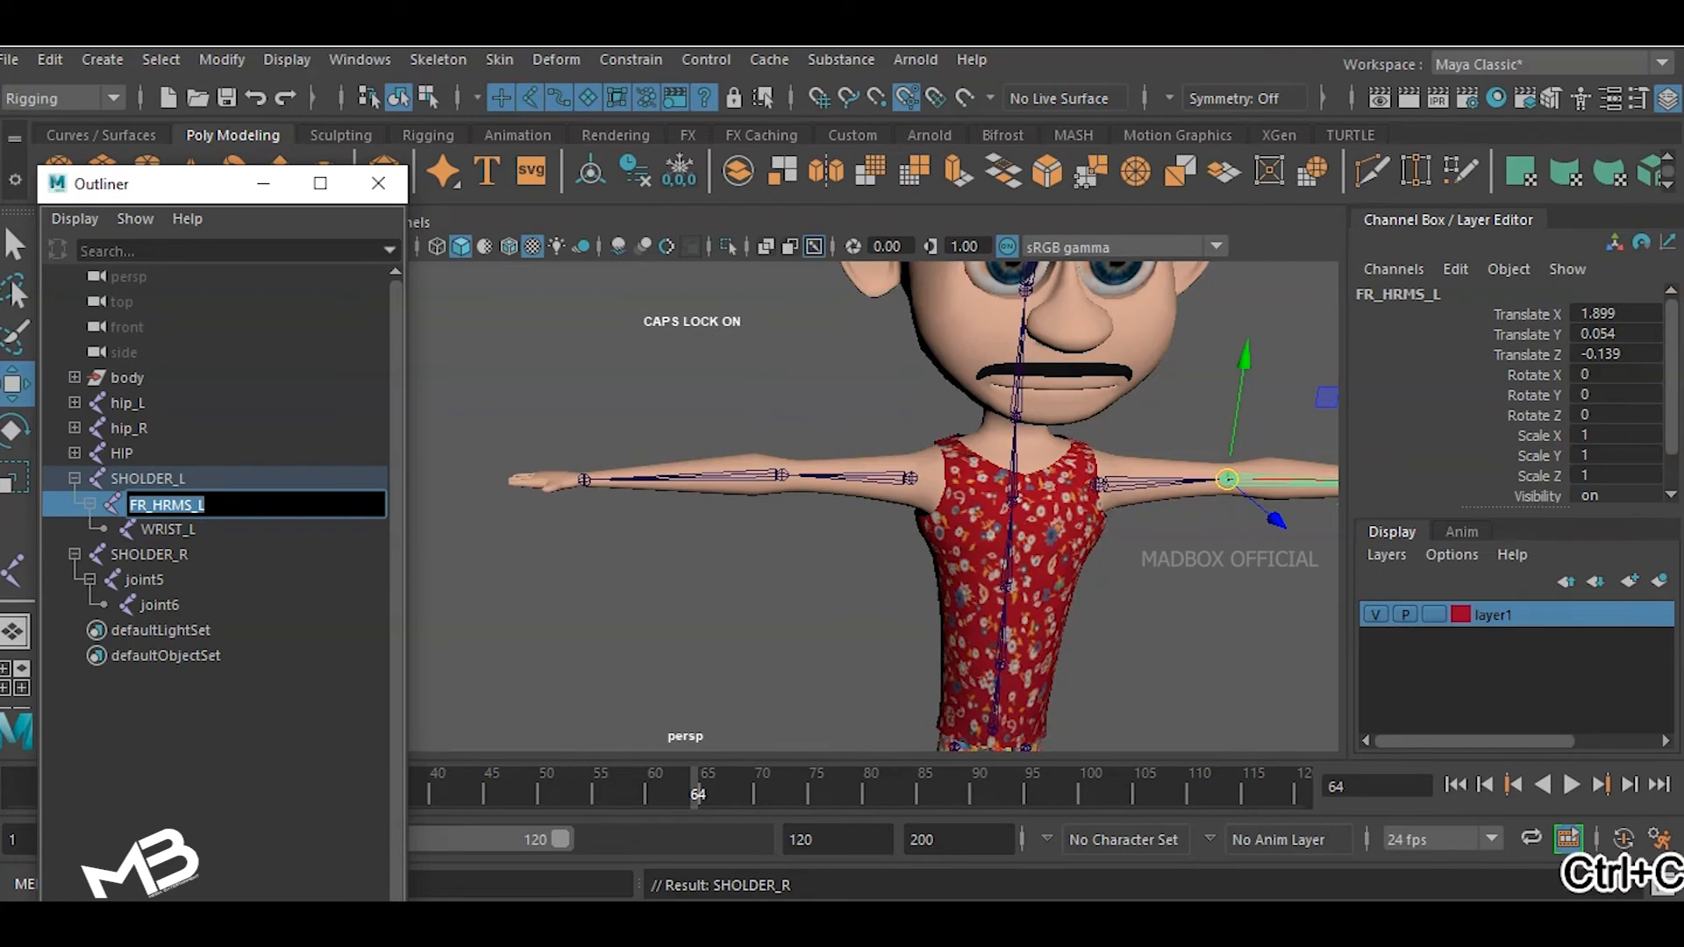
double_click(140, 580)
key(ctrl+v)
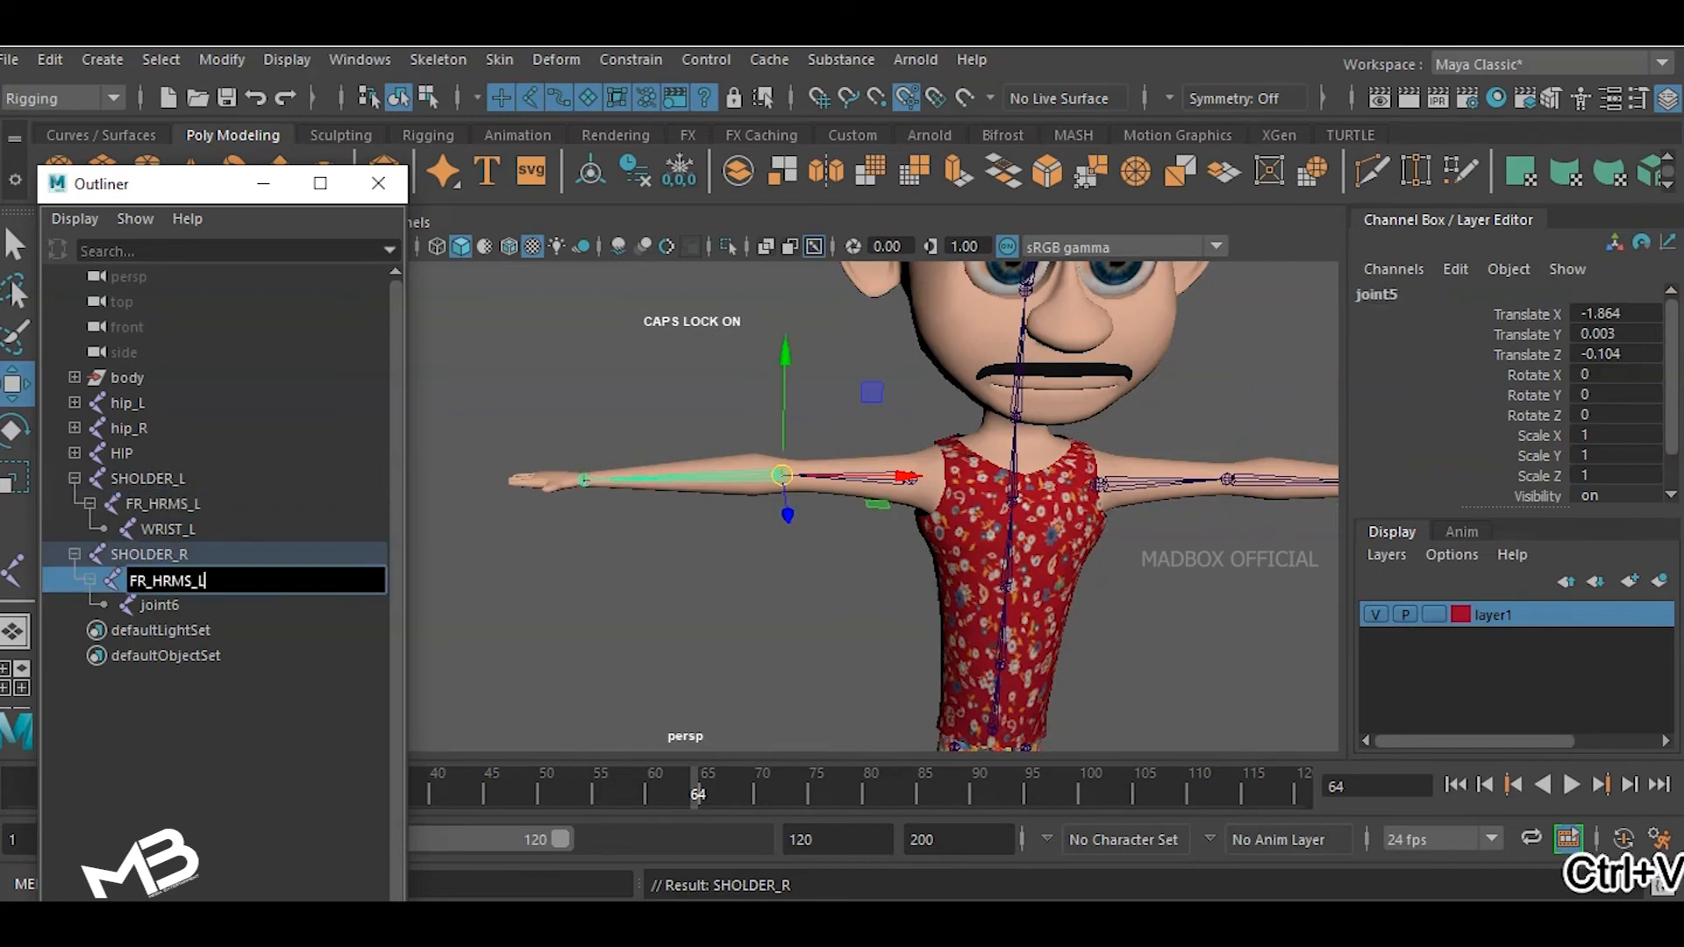
key(BackSpace)
text(R)
key(Return)
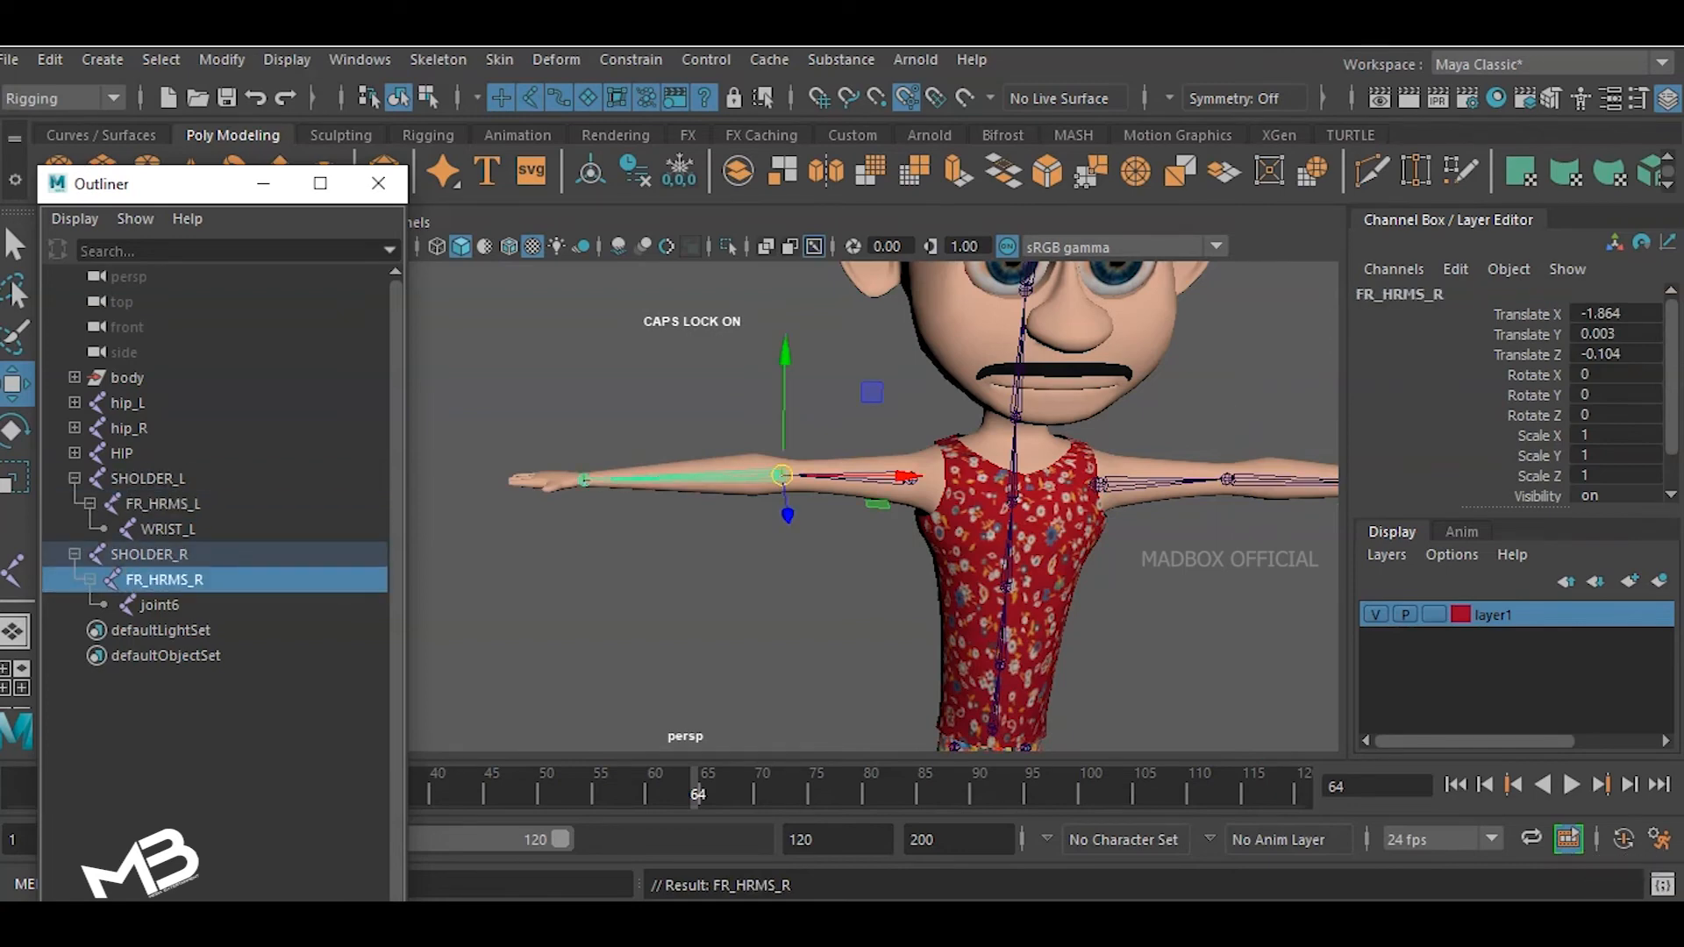
- Rename the right arm chain's end joint WRIST_R, reusing the name copied from WRIST_L
double_click(166, 529)
key(ctrl+c)
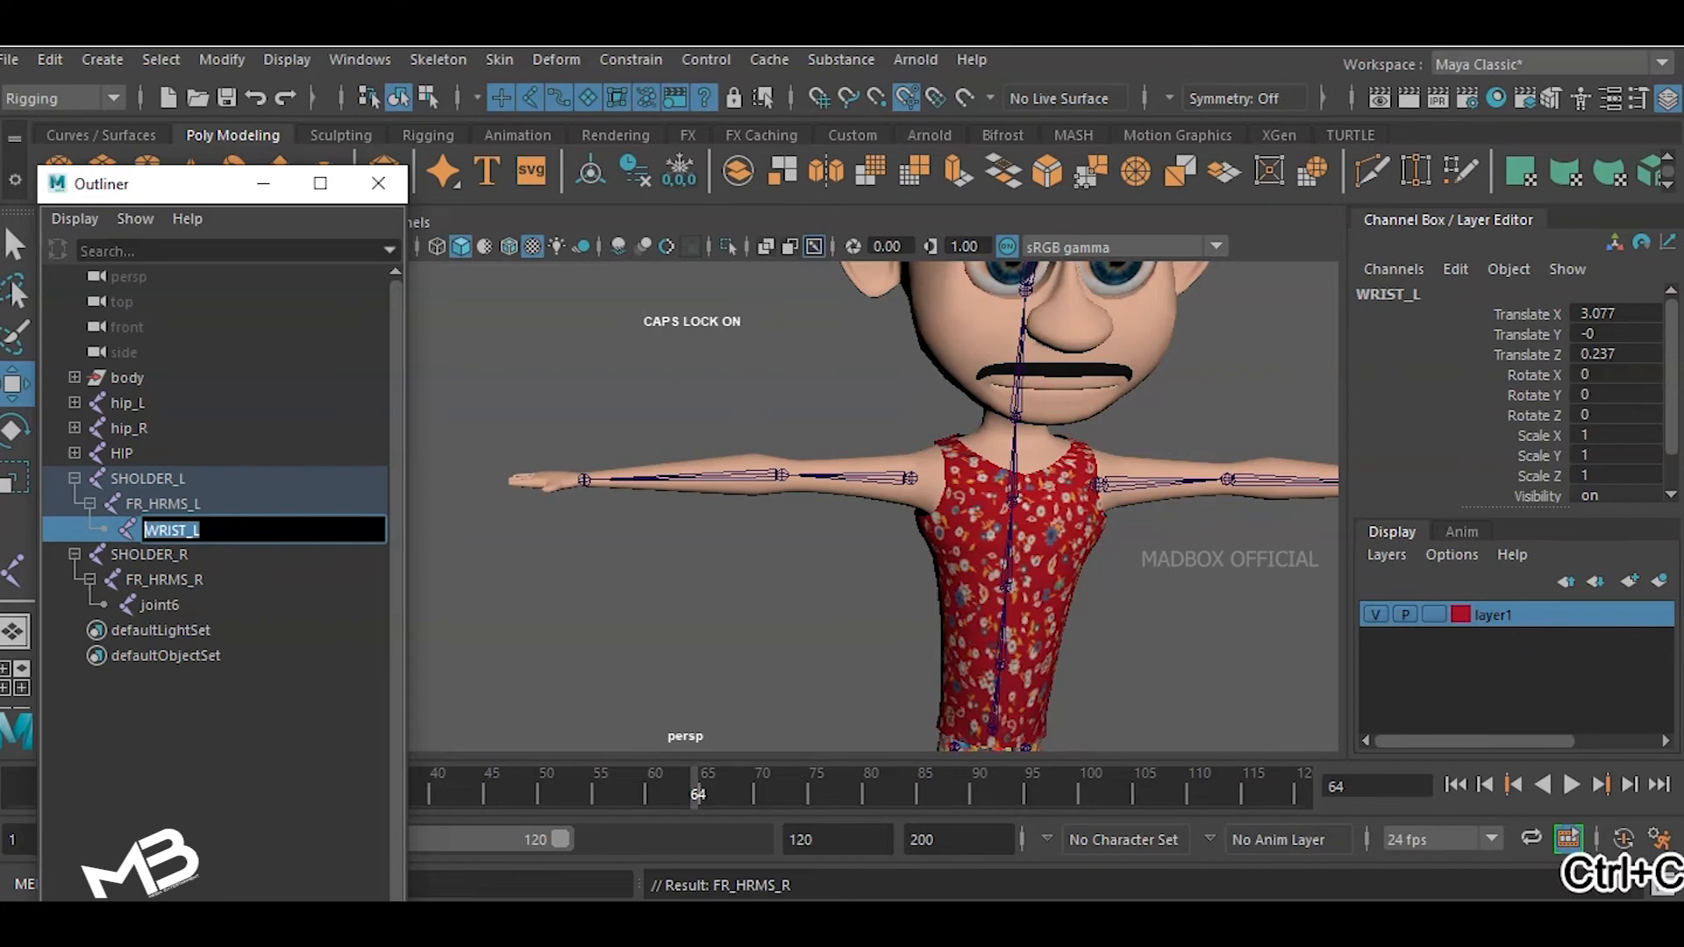
double_click(160, 604)
key(ctrl+v)
key(BackSpace)
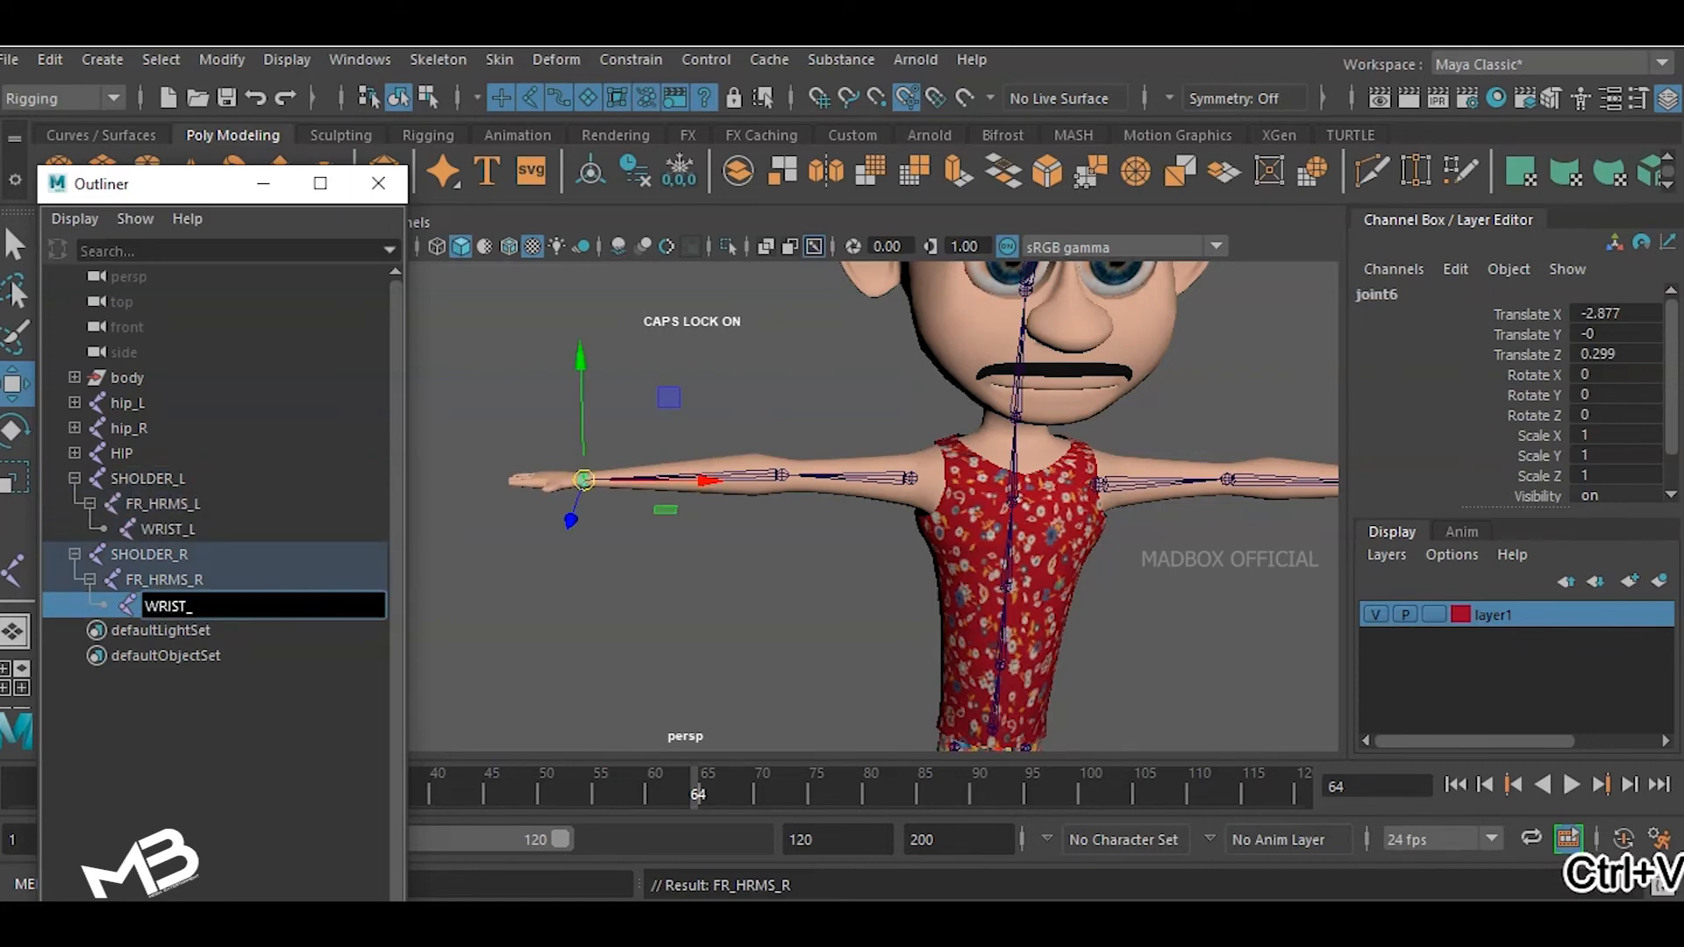
text(R)
key(Return)
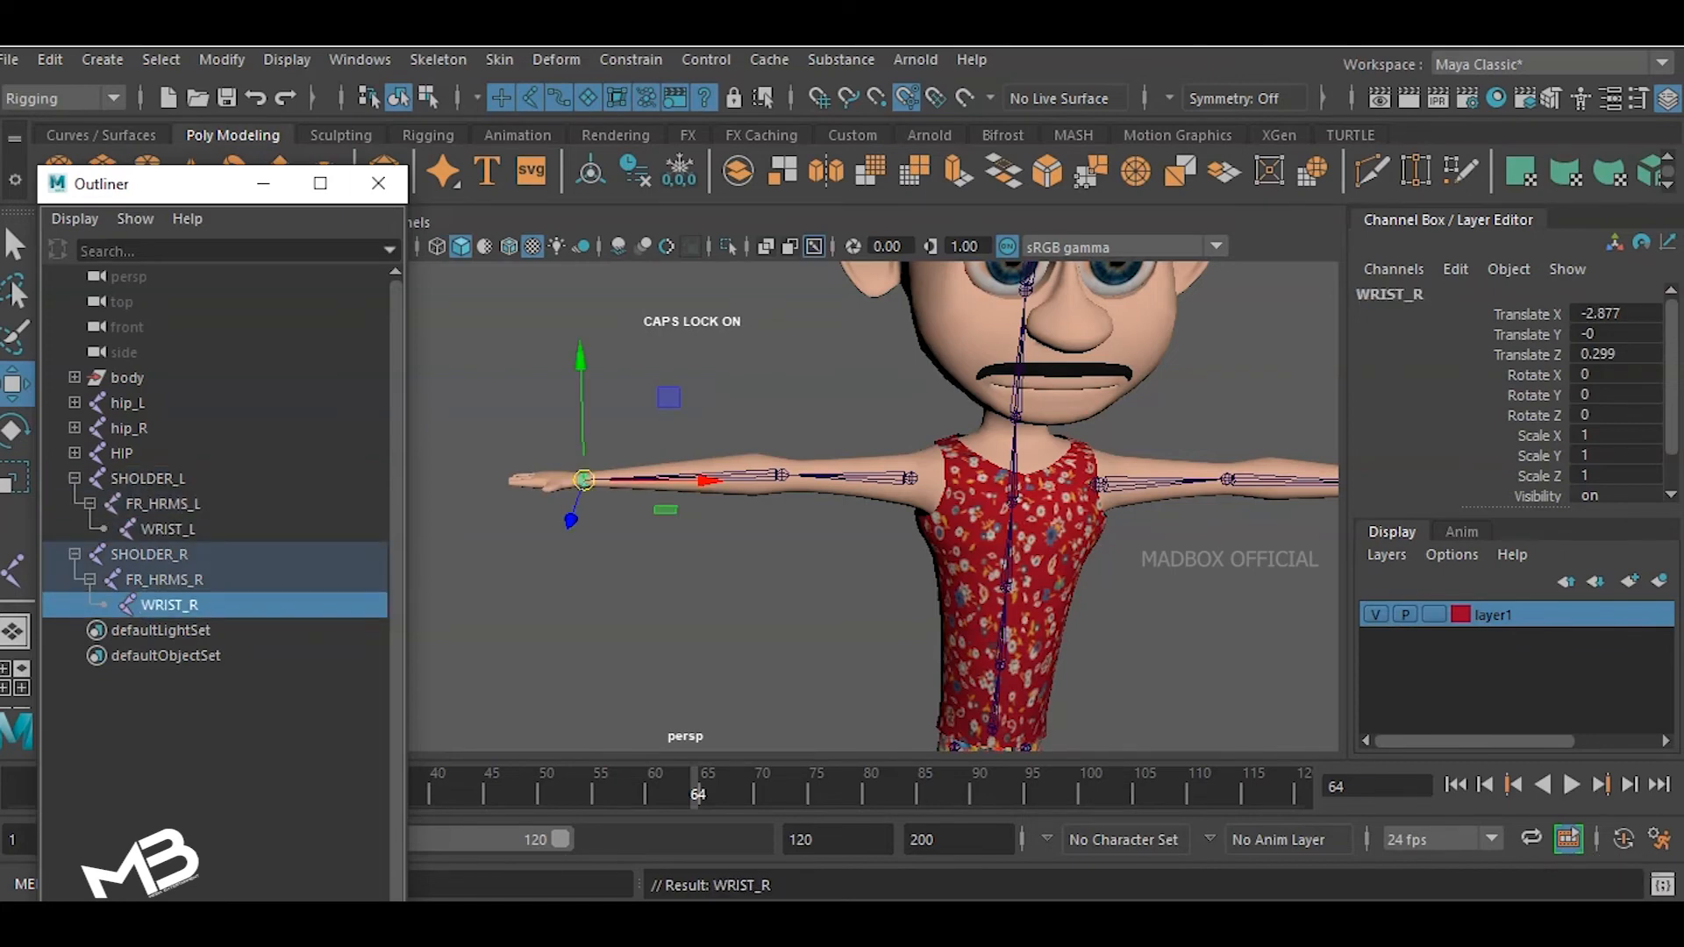
- Draw a three-joint jaw chain in the side view, from in front of the head joint down through the mouth to the chin
scroll(877, 506, down, 8)
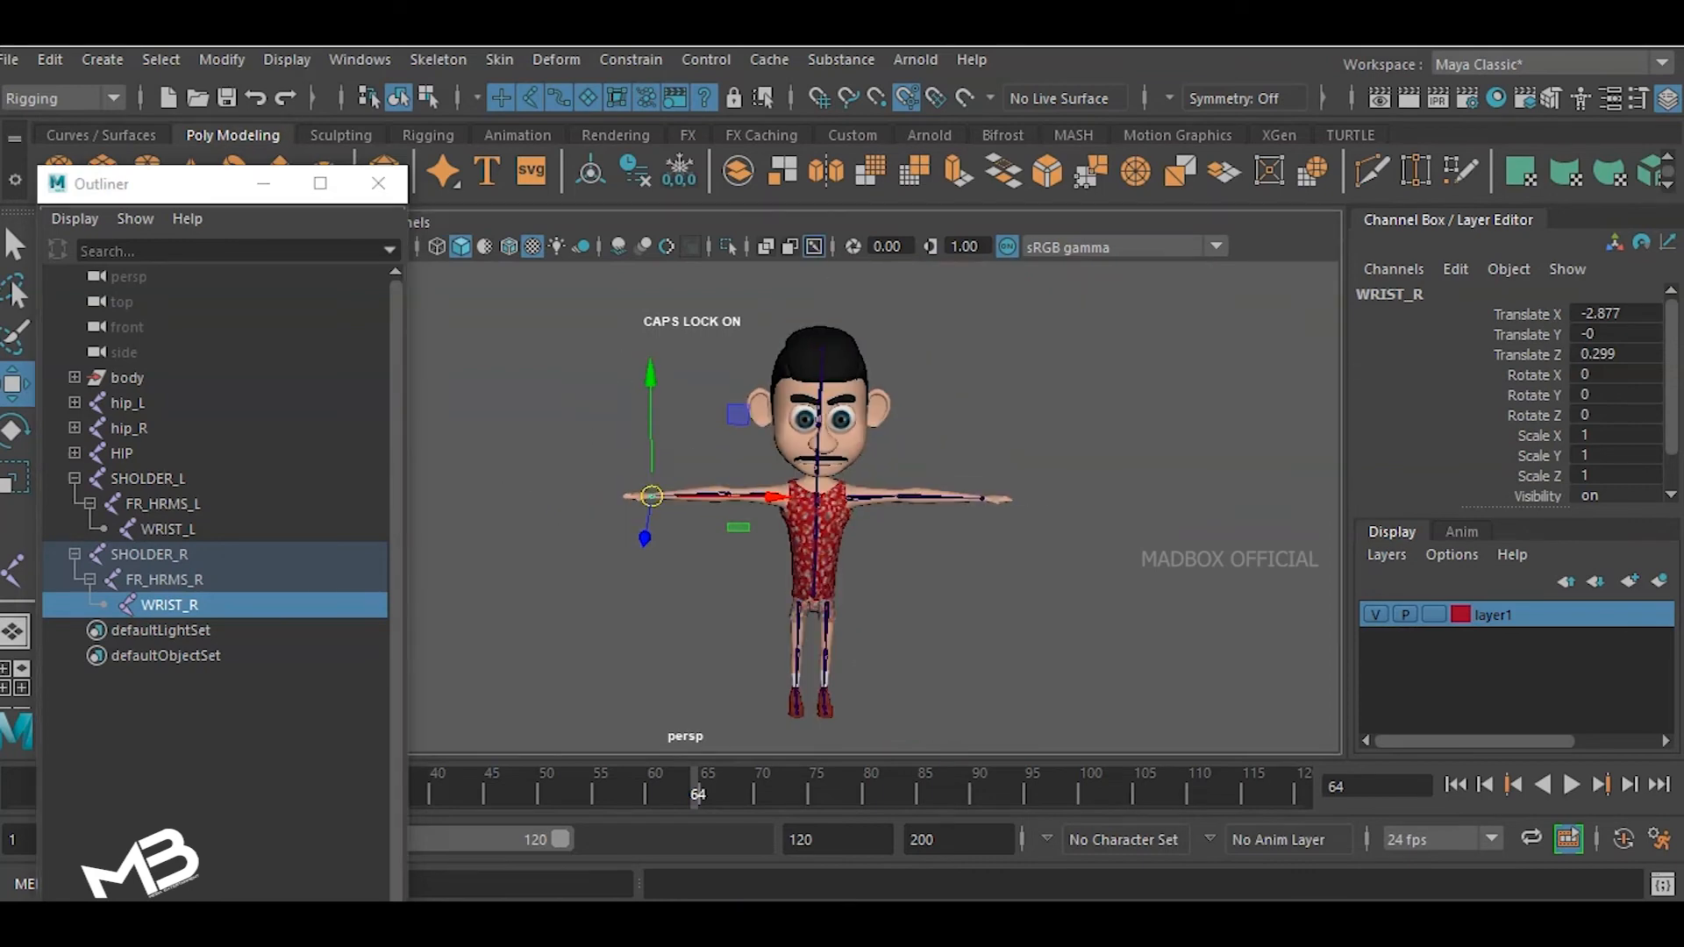
alt+middle_drag(877, 526, 837, 484)
alt+drag(838, 484, 618, 456)
scroll(701, 506, up, 5)
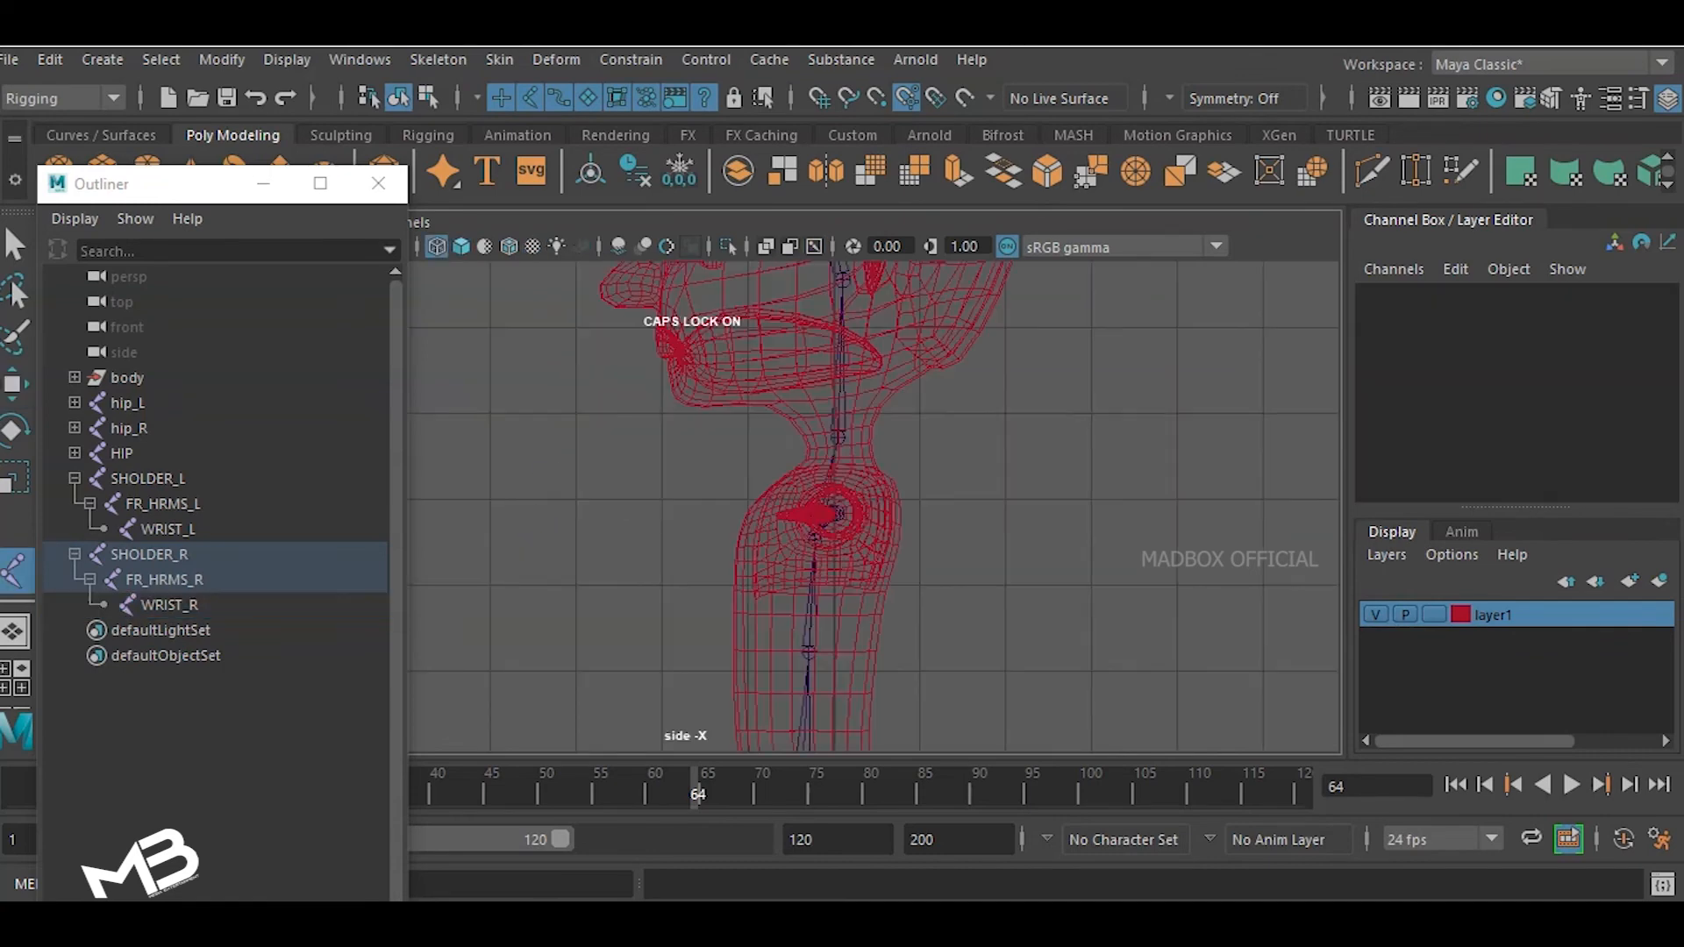
alt+middle_drag(793, 438, 764, 625)
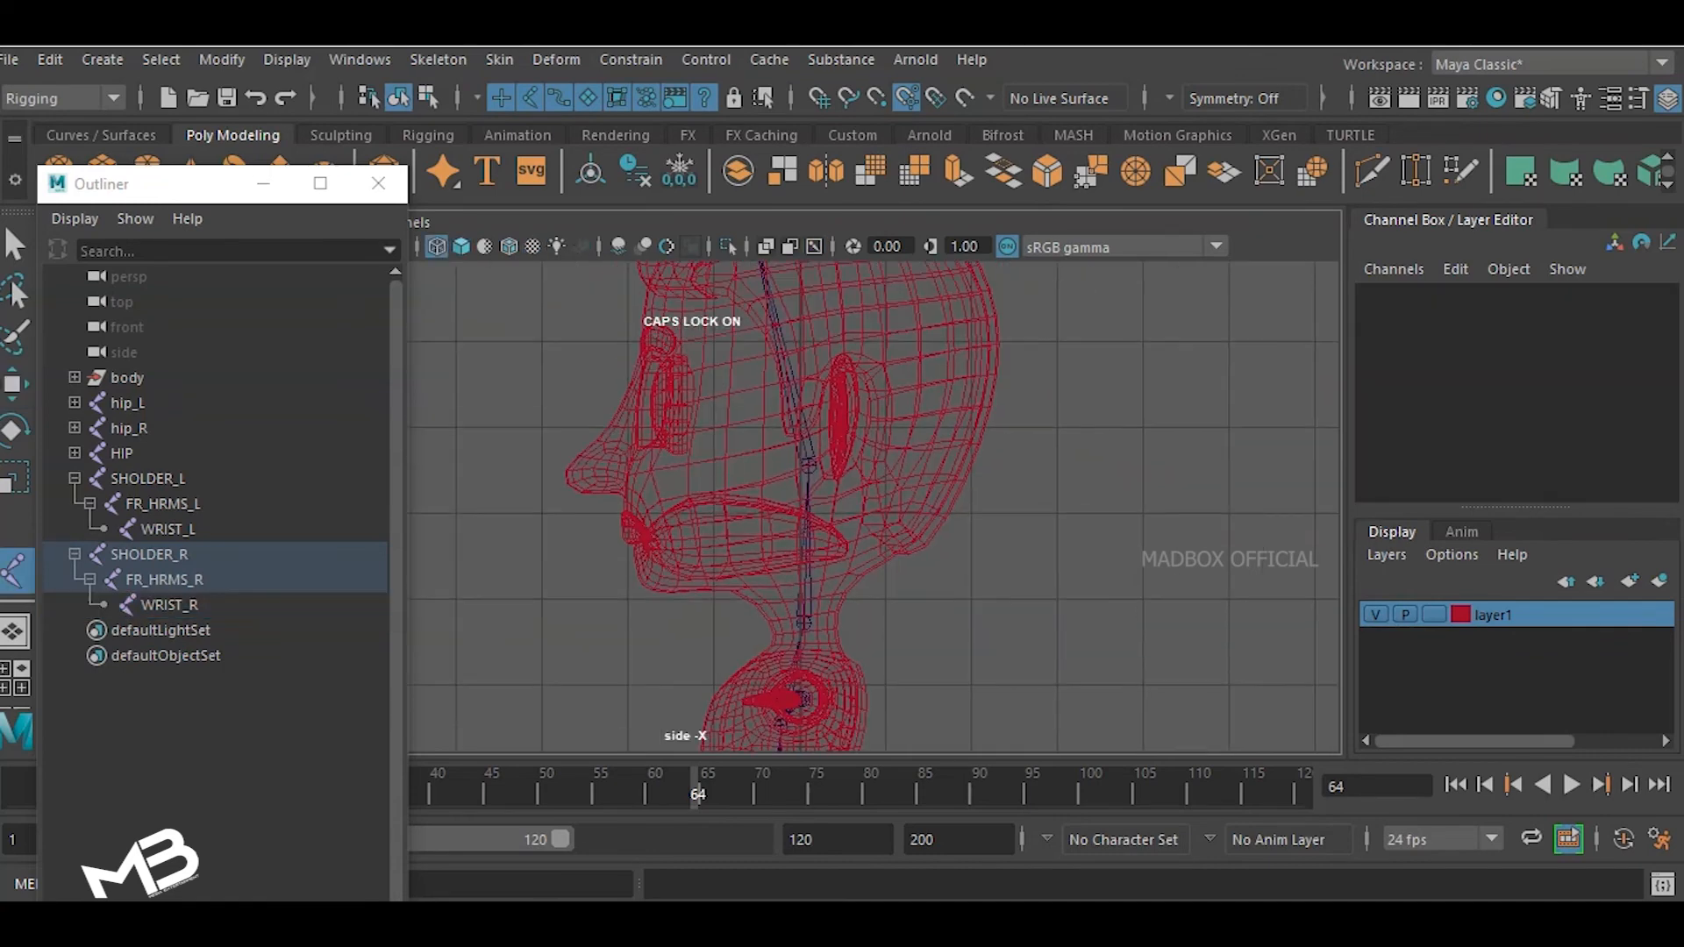
scroll(764, 527, up, 3)
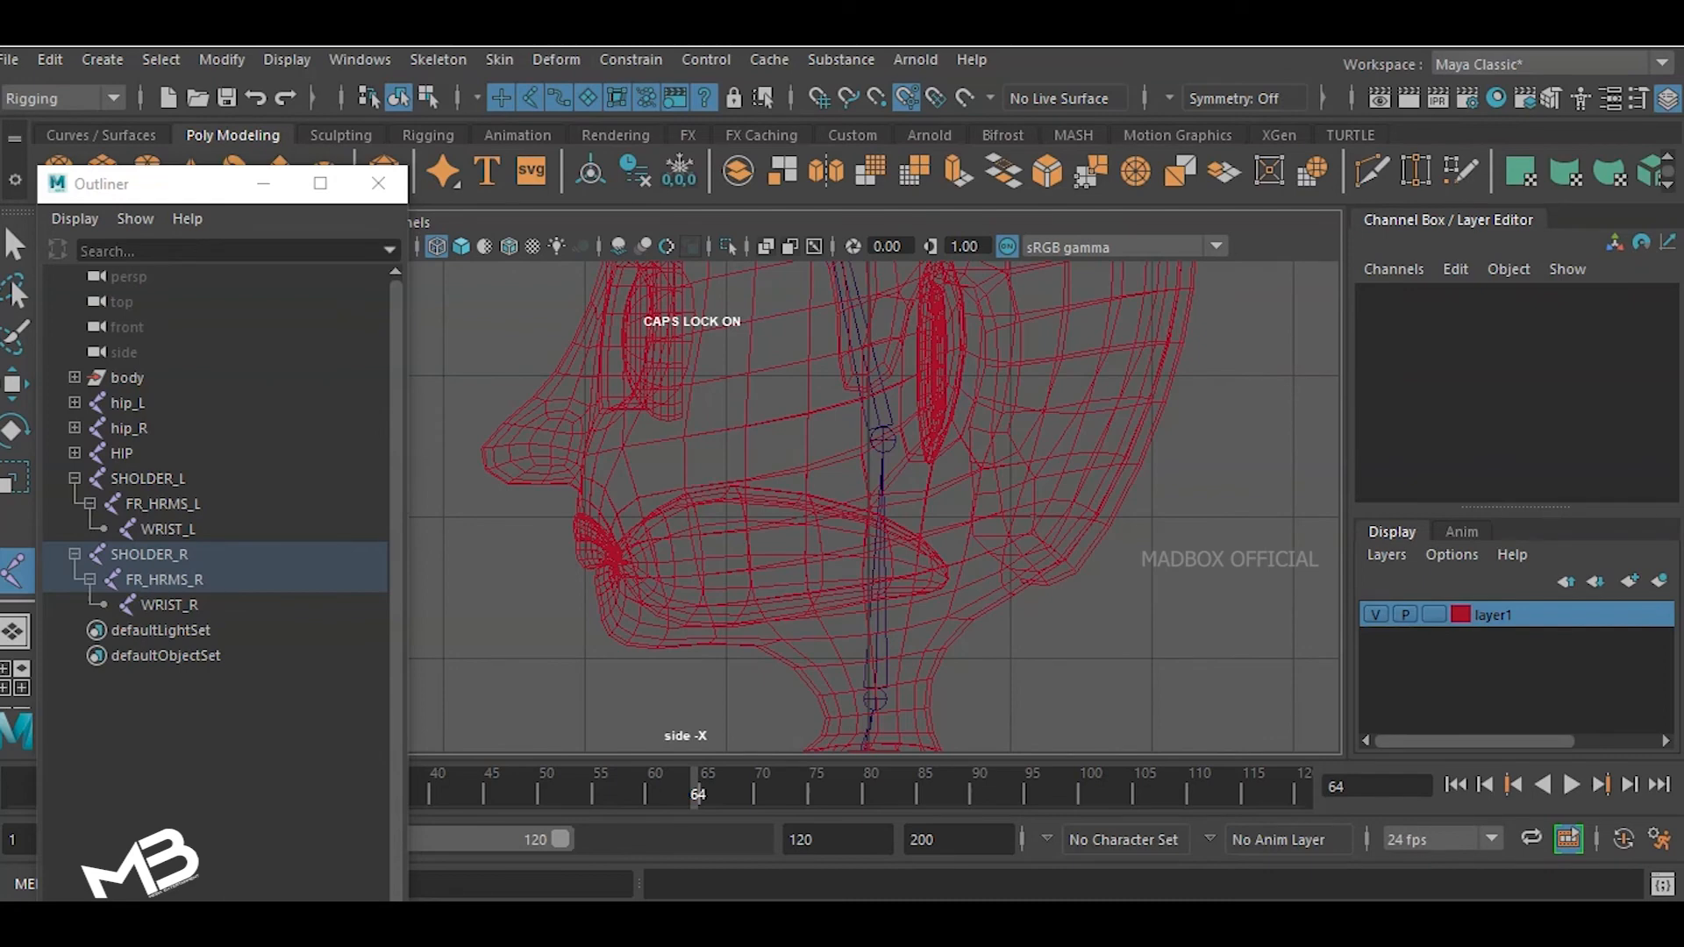
click(801, 481)
click(719, 572)
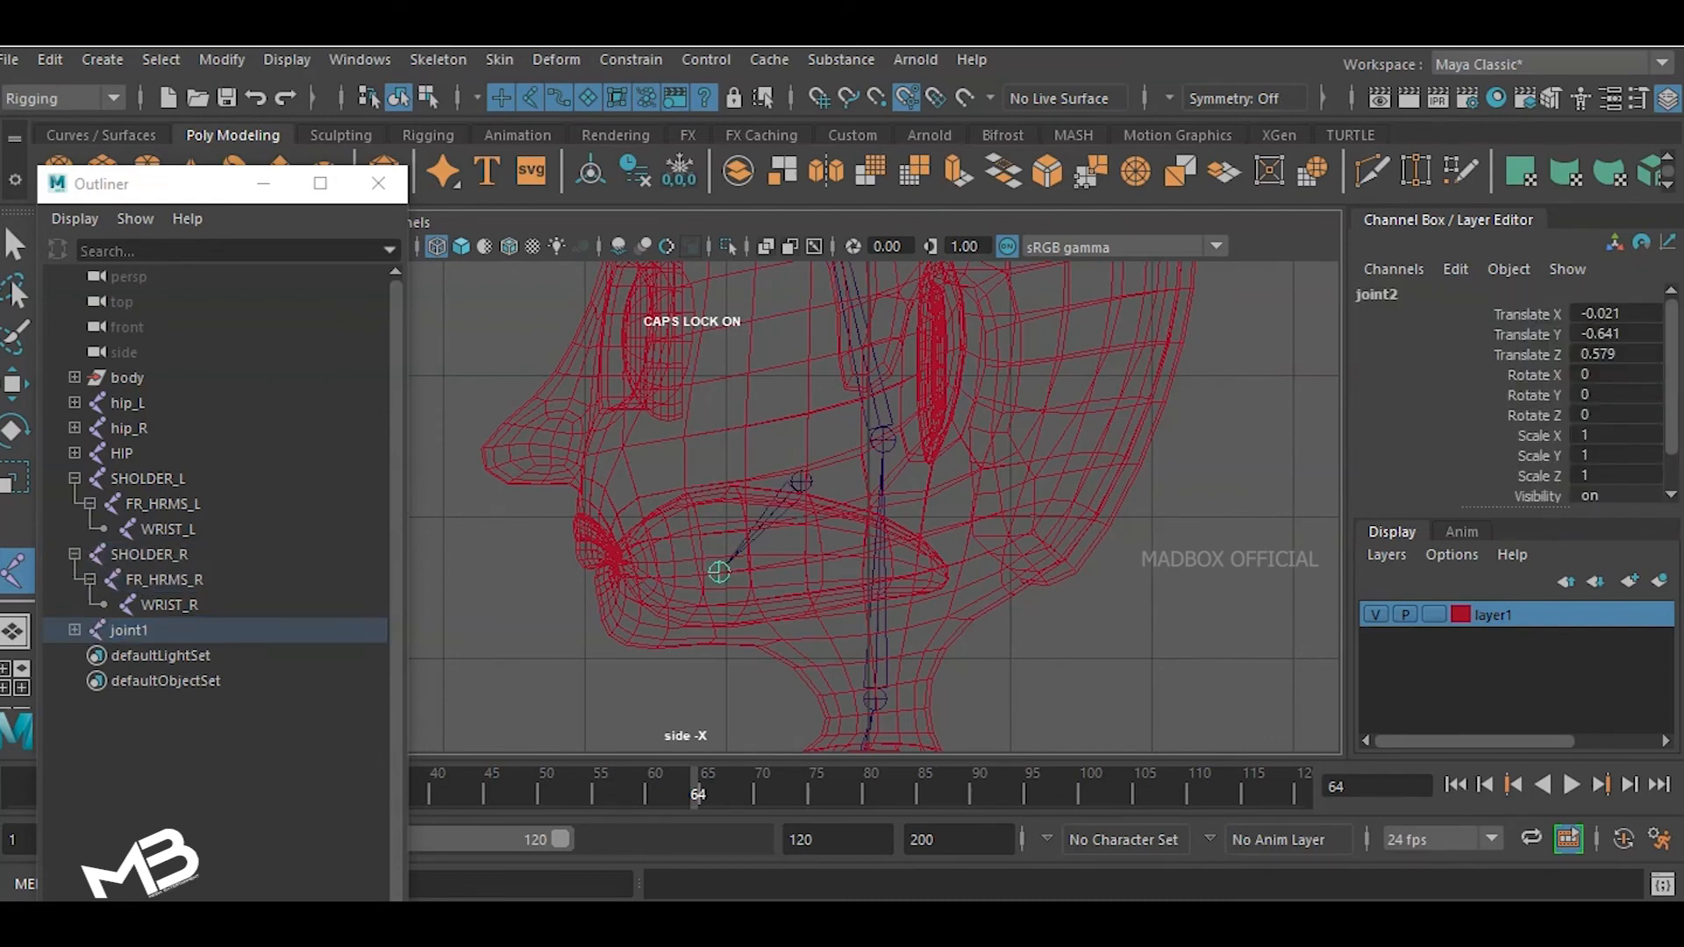
click(614, 611)
key(Return)
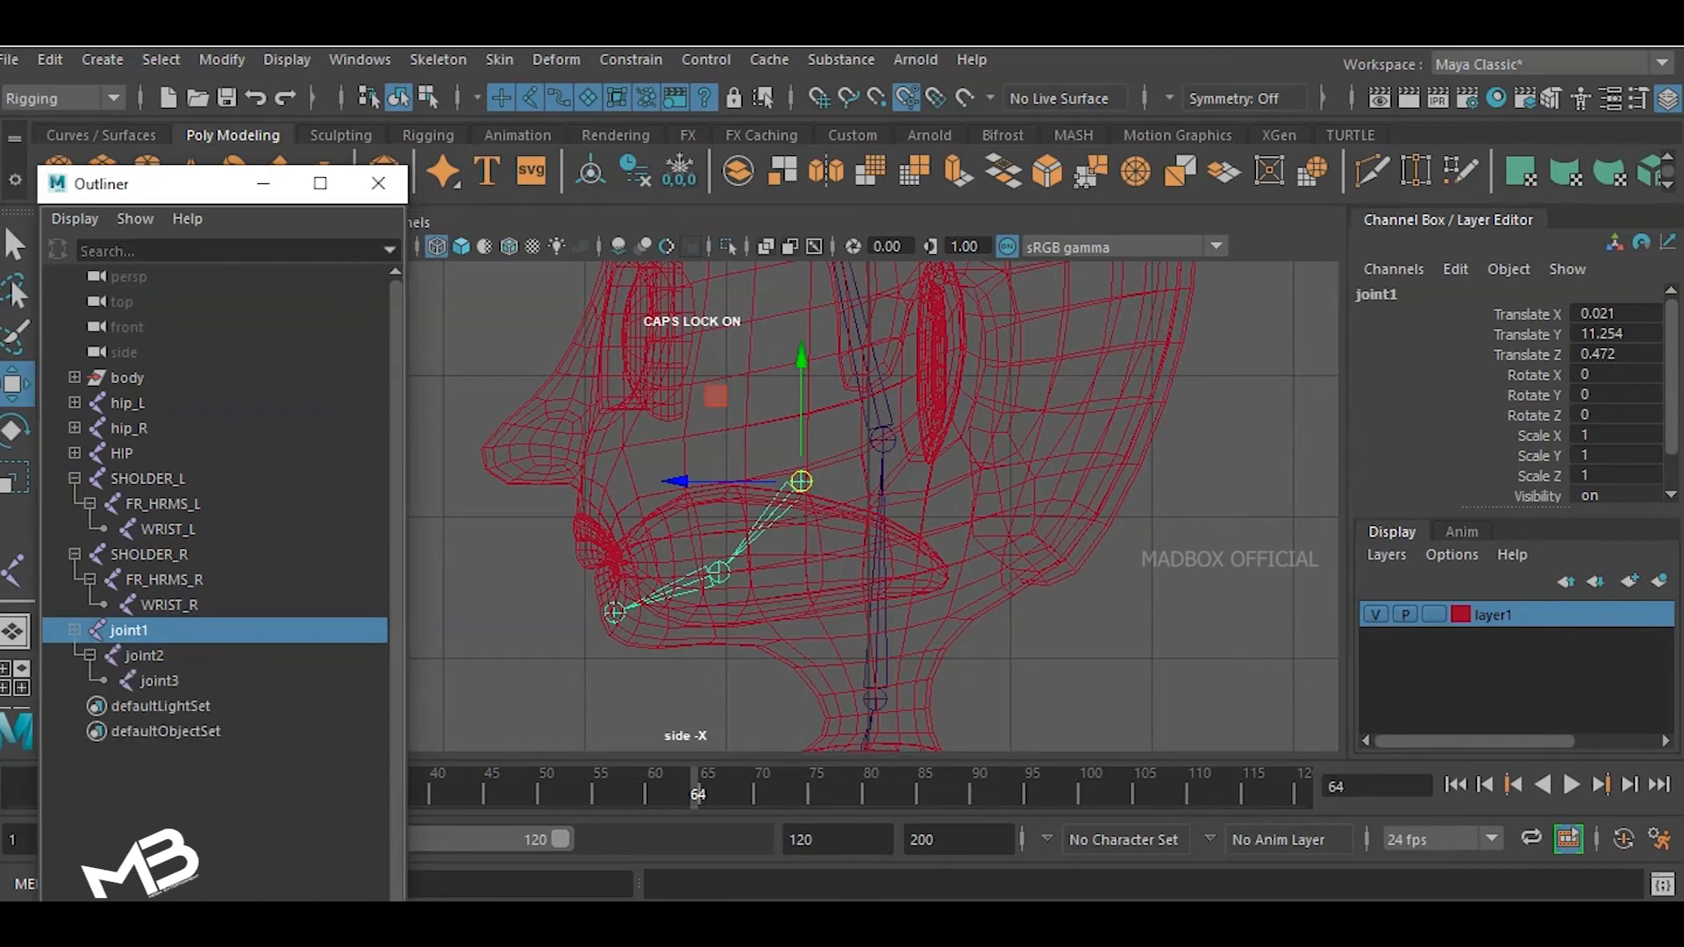
- Rename the jaw chain's joints JO, JO_1 and JO_TIP from root to chin
double_click(129, 631)
text(JO)
key(Return)
double_click(144, 656)
text(JO1)
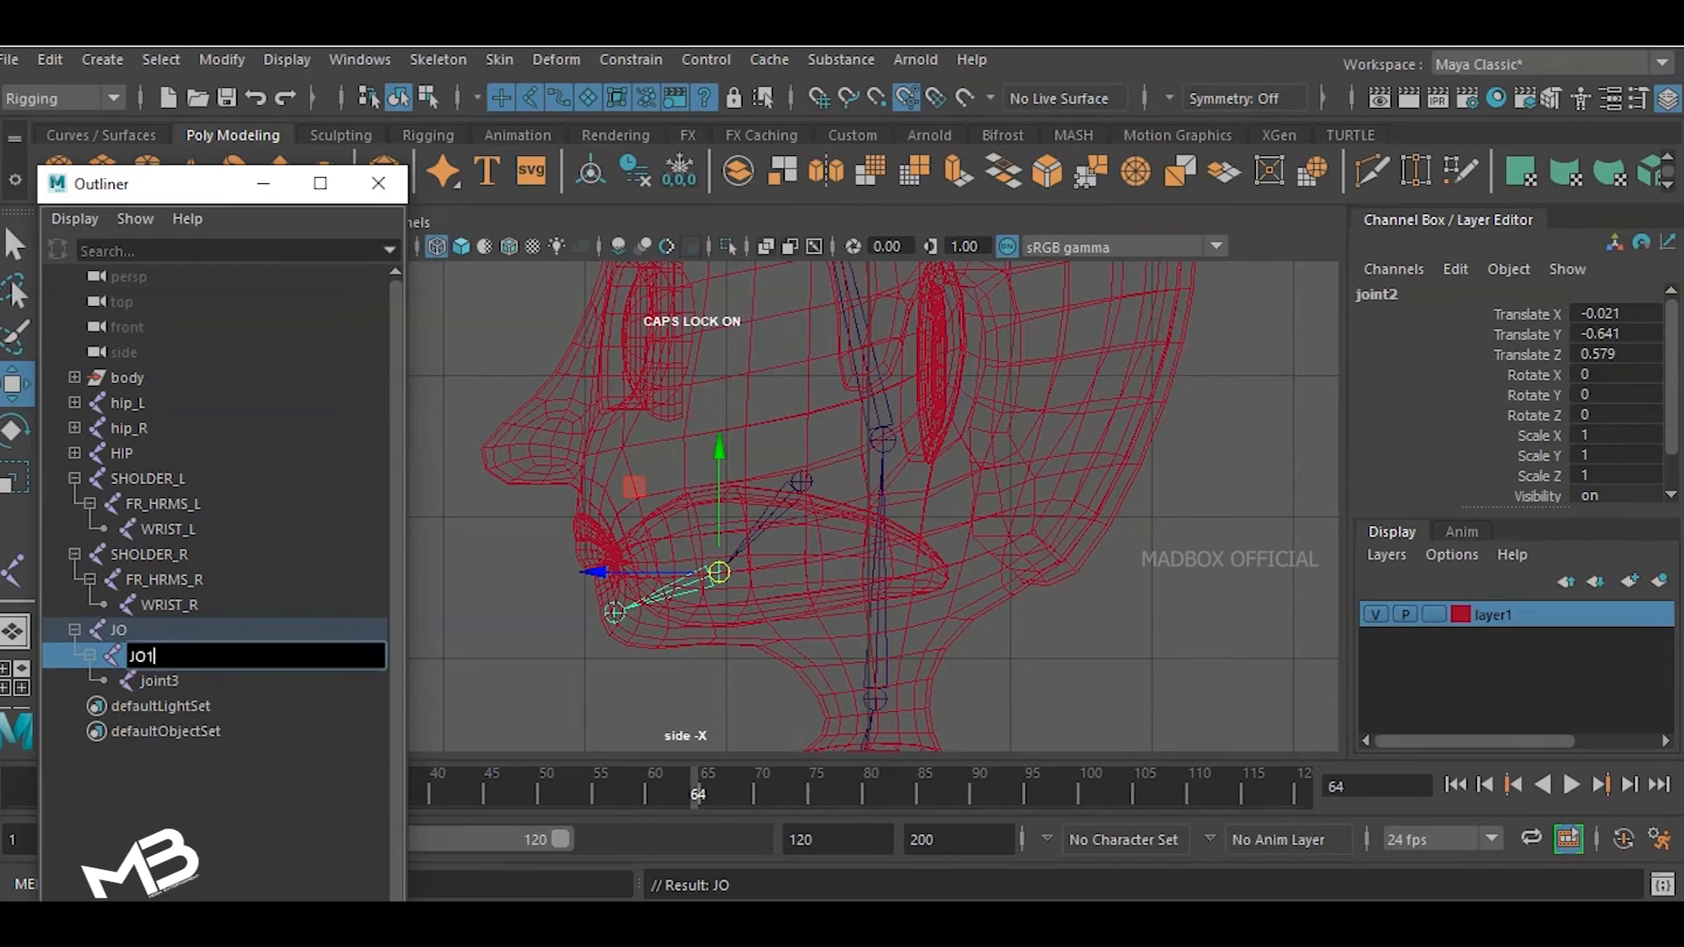
key(BackSpace)
text(_1)
key(Return)
double_click(159, 681)
text(JO_TIP)
key(Return)
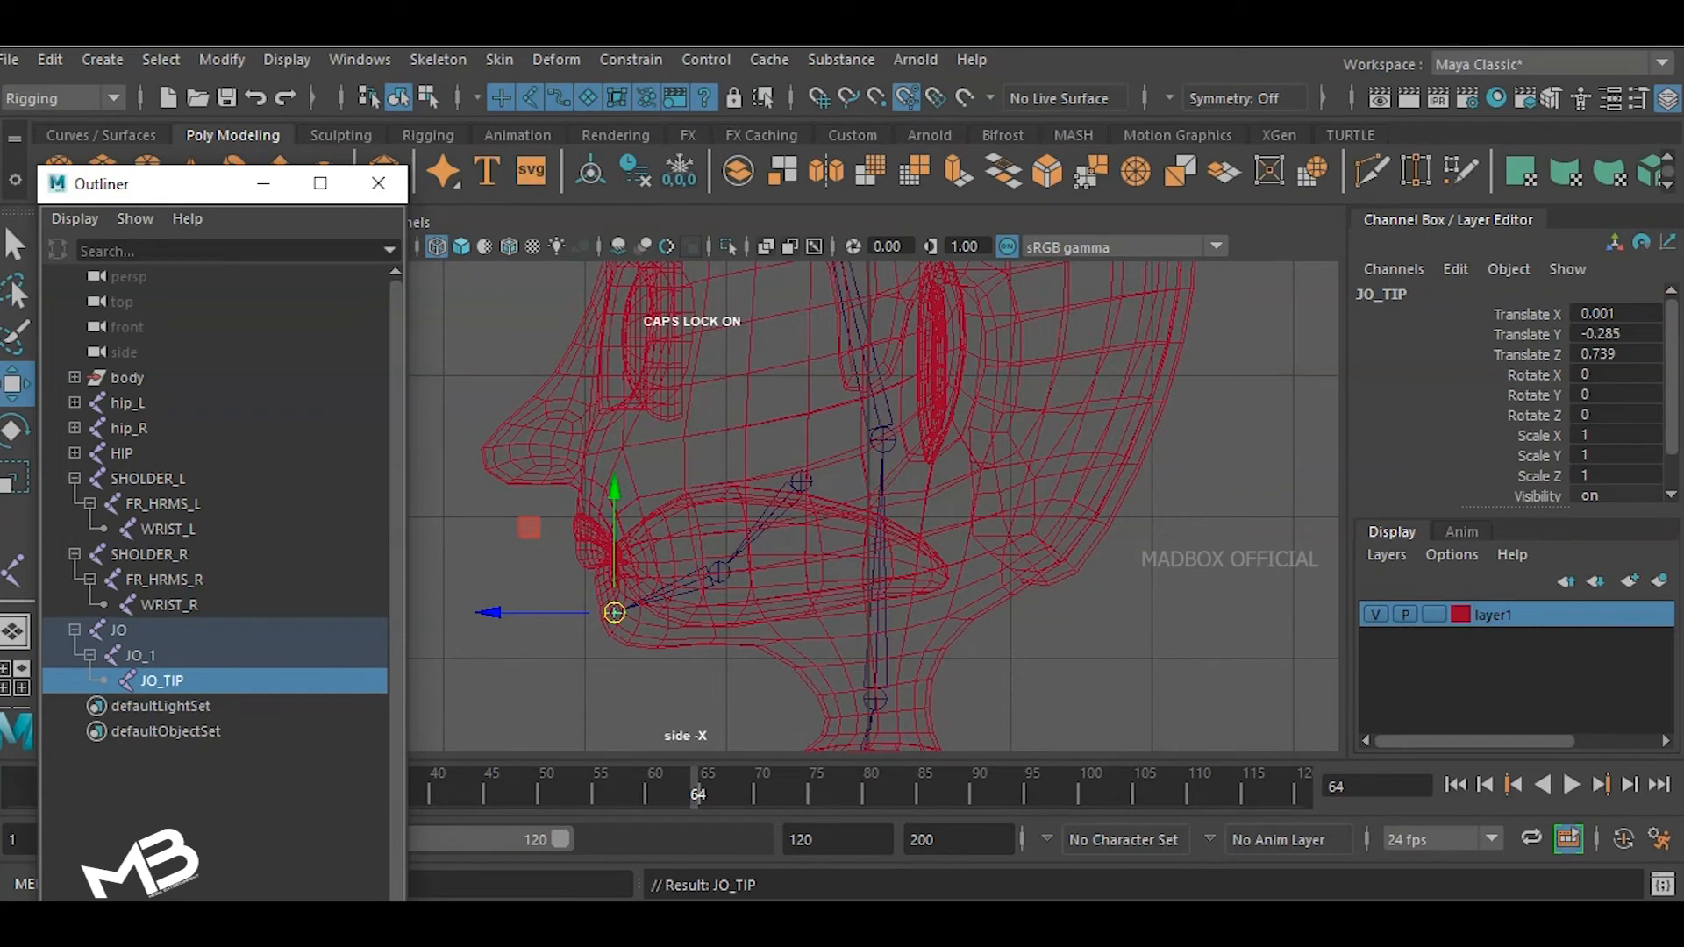
- Examine the jaw chain in the side and perspective views, along with the separate spine and left arm chains
click(801, 482)
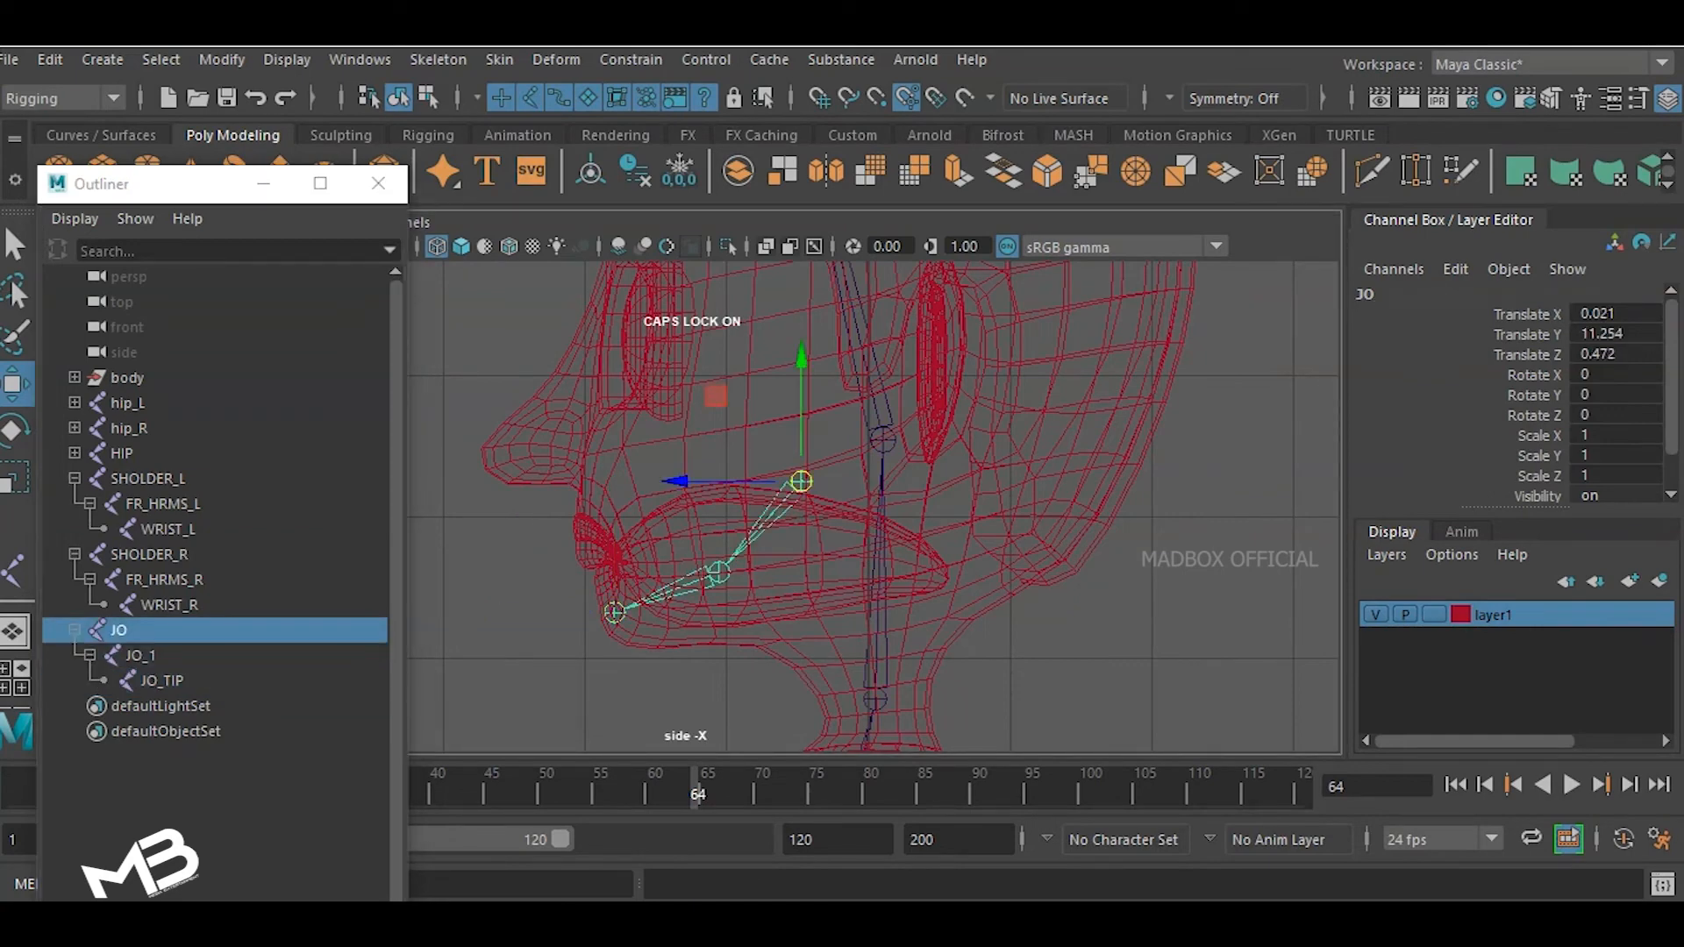
scroll(695, 505, down, 3)
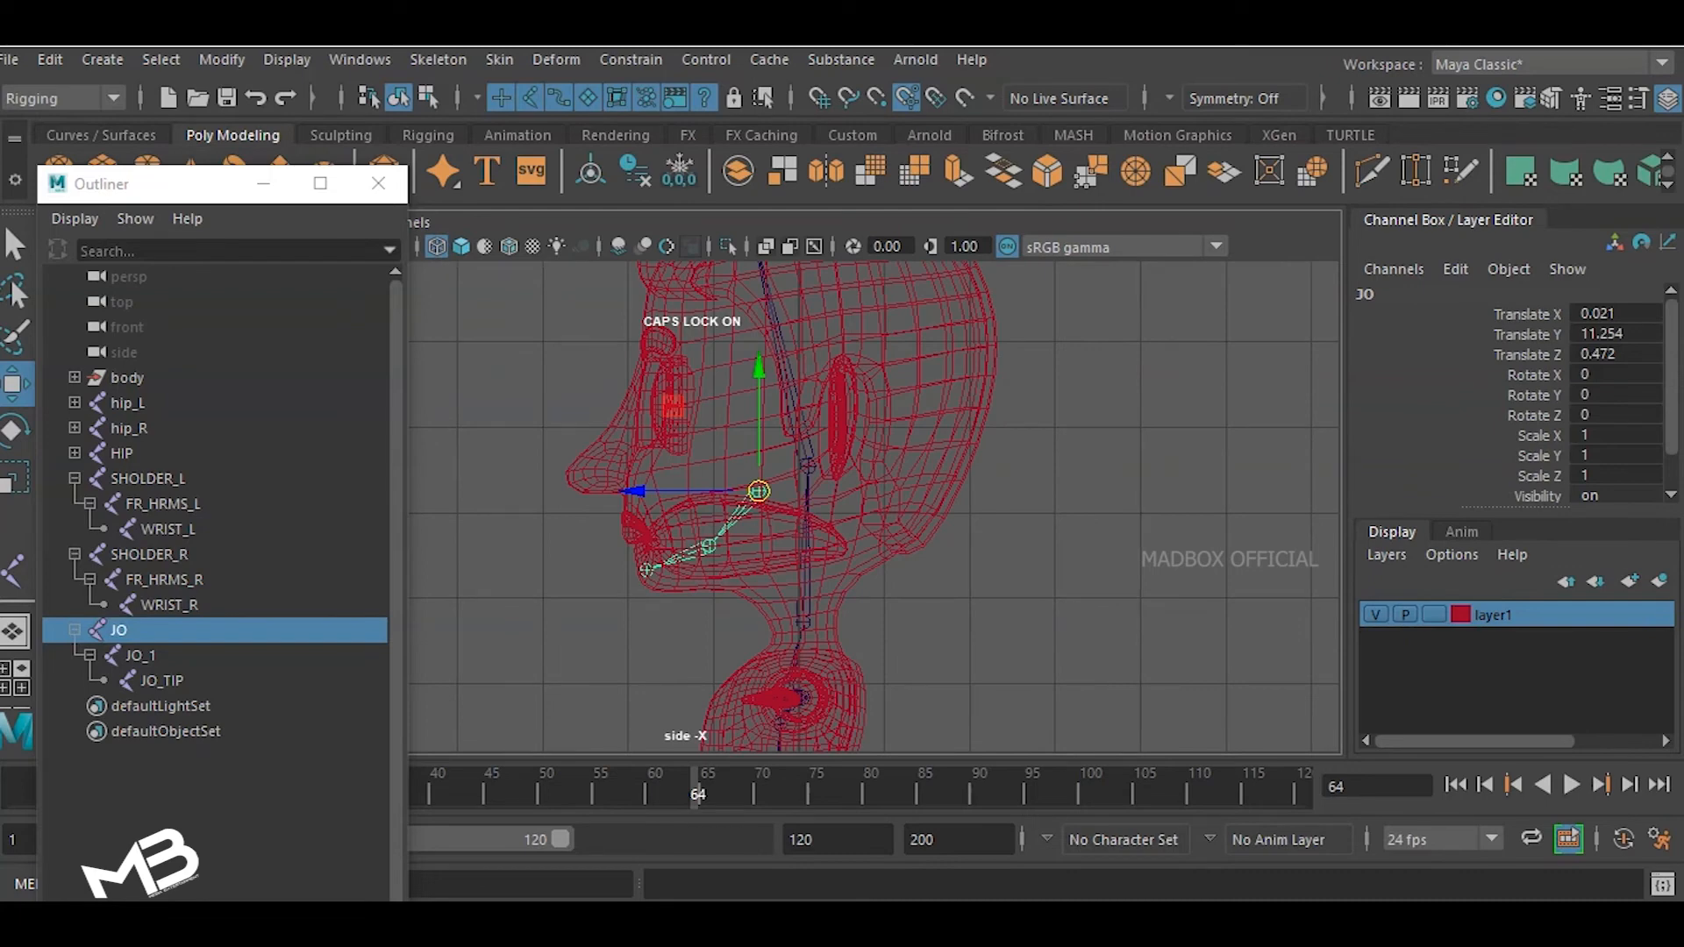
scroll(696, 506, up, 2)
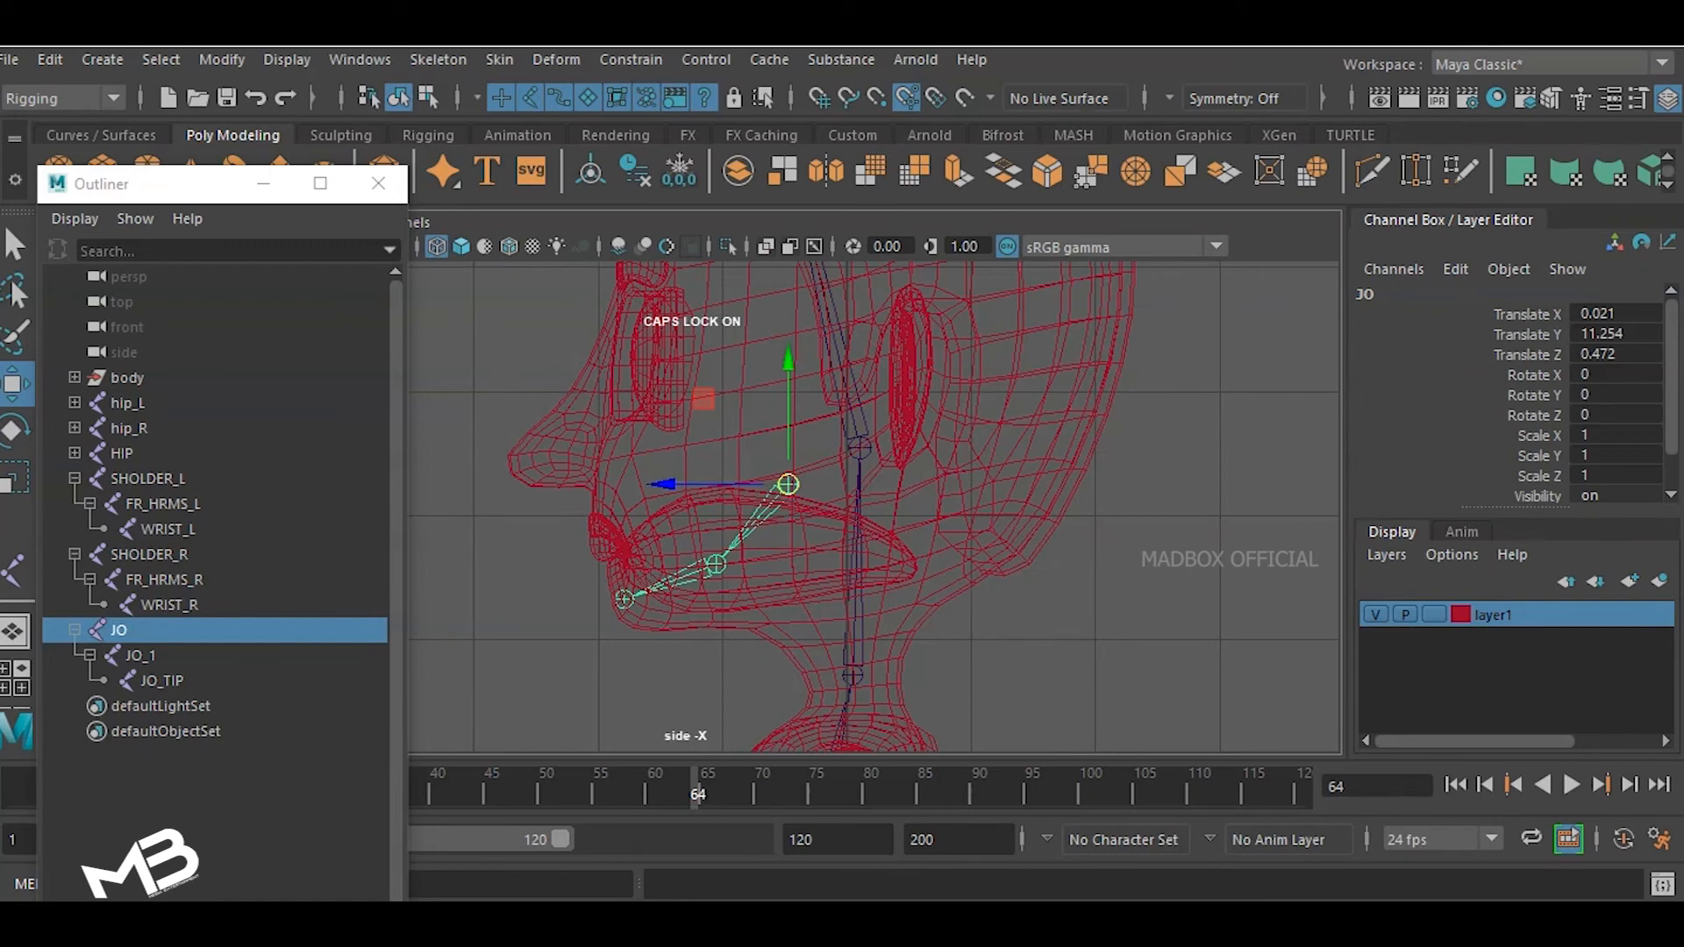
scroll(702, 500, down, 4)
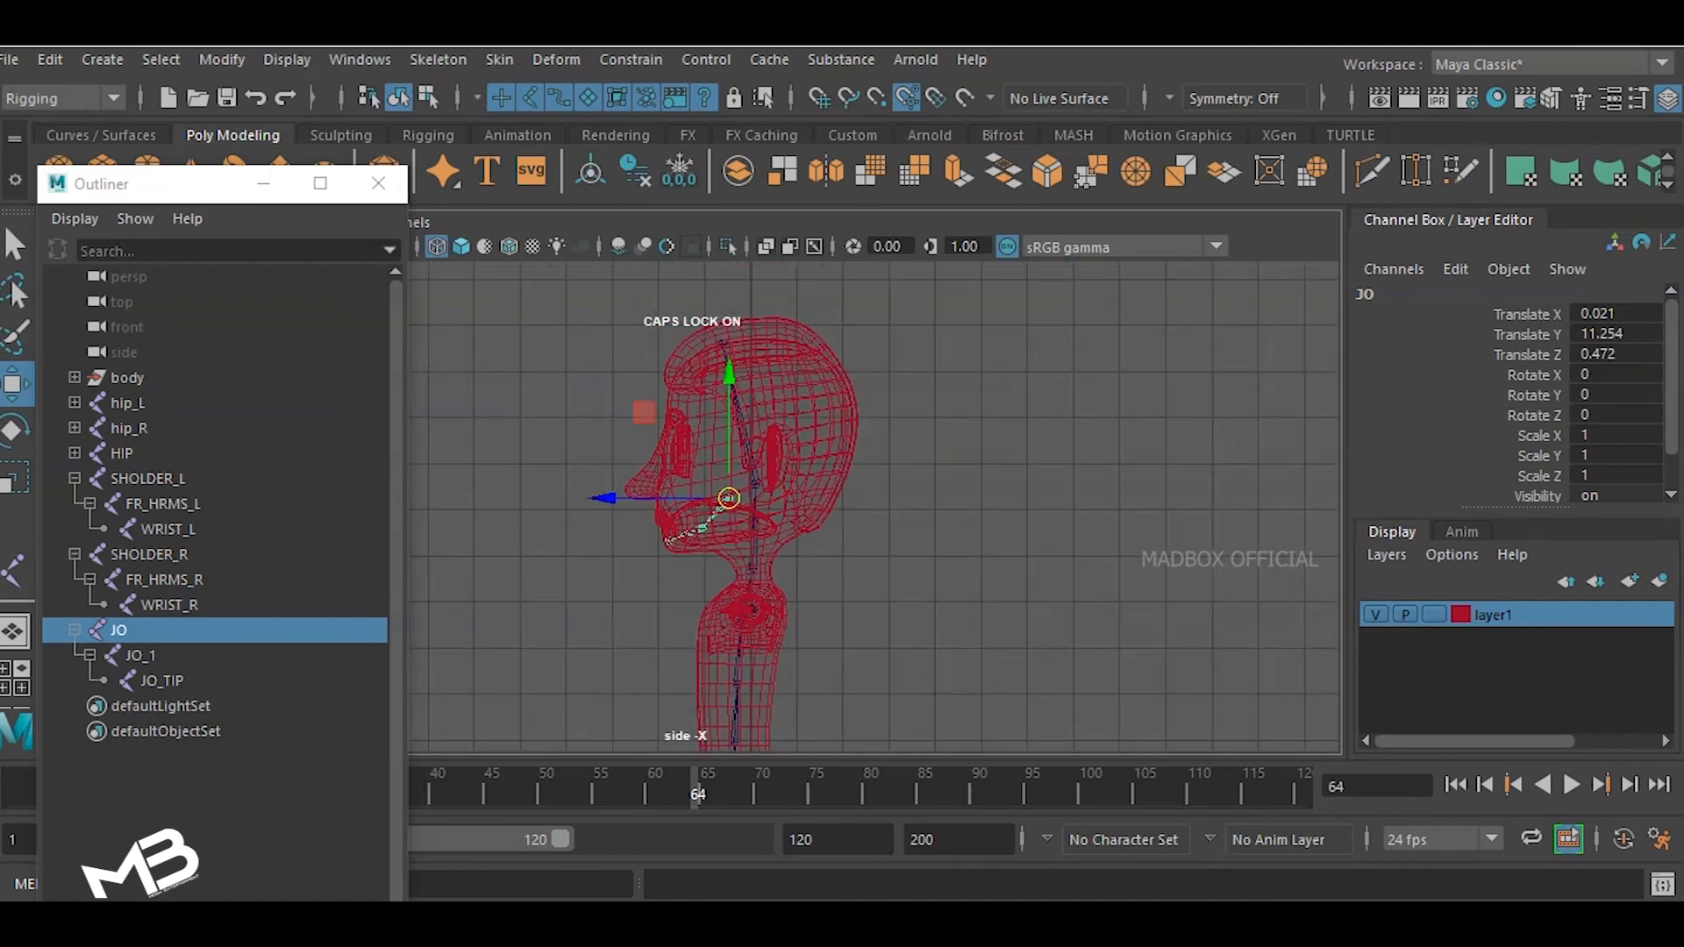
key(space)
key(space)
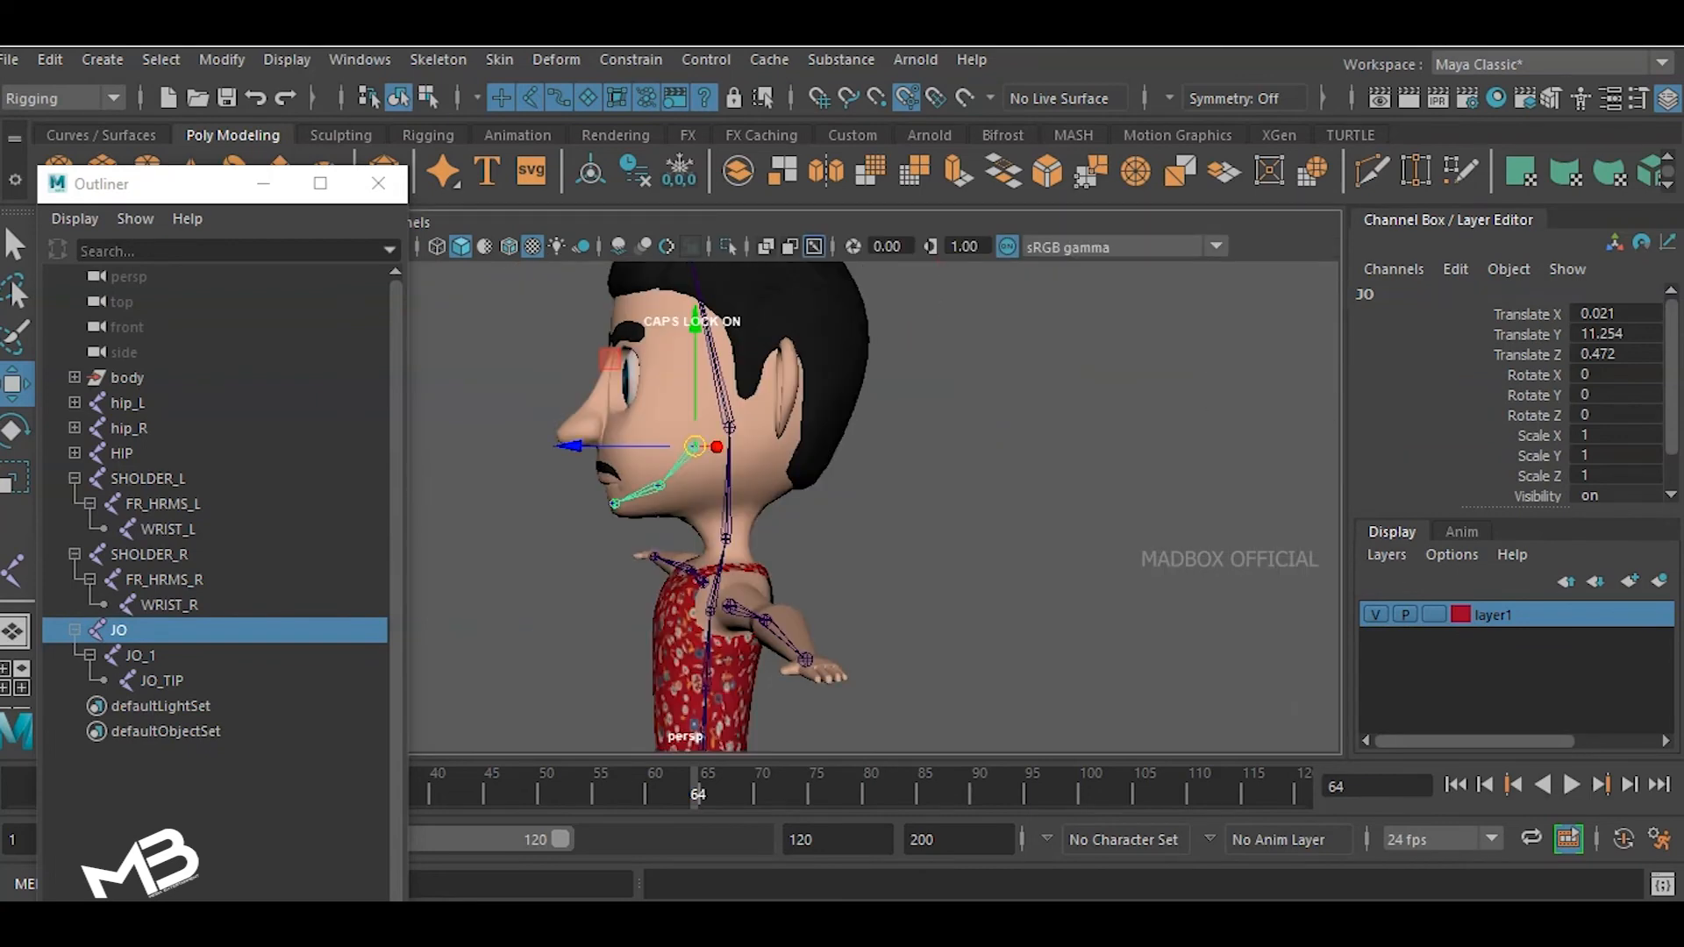
alt+middle_drag(702, 500, 735, 357)
scroll(735, 358, down, 3)
alt+drag(684, 535, 820, 545)
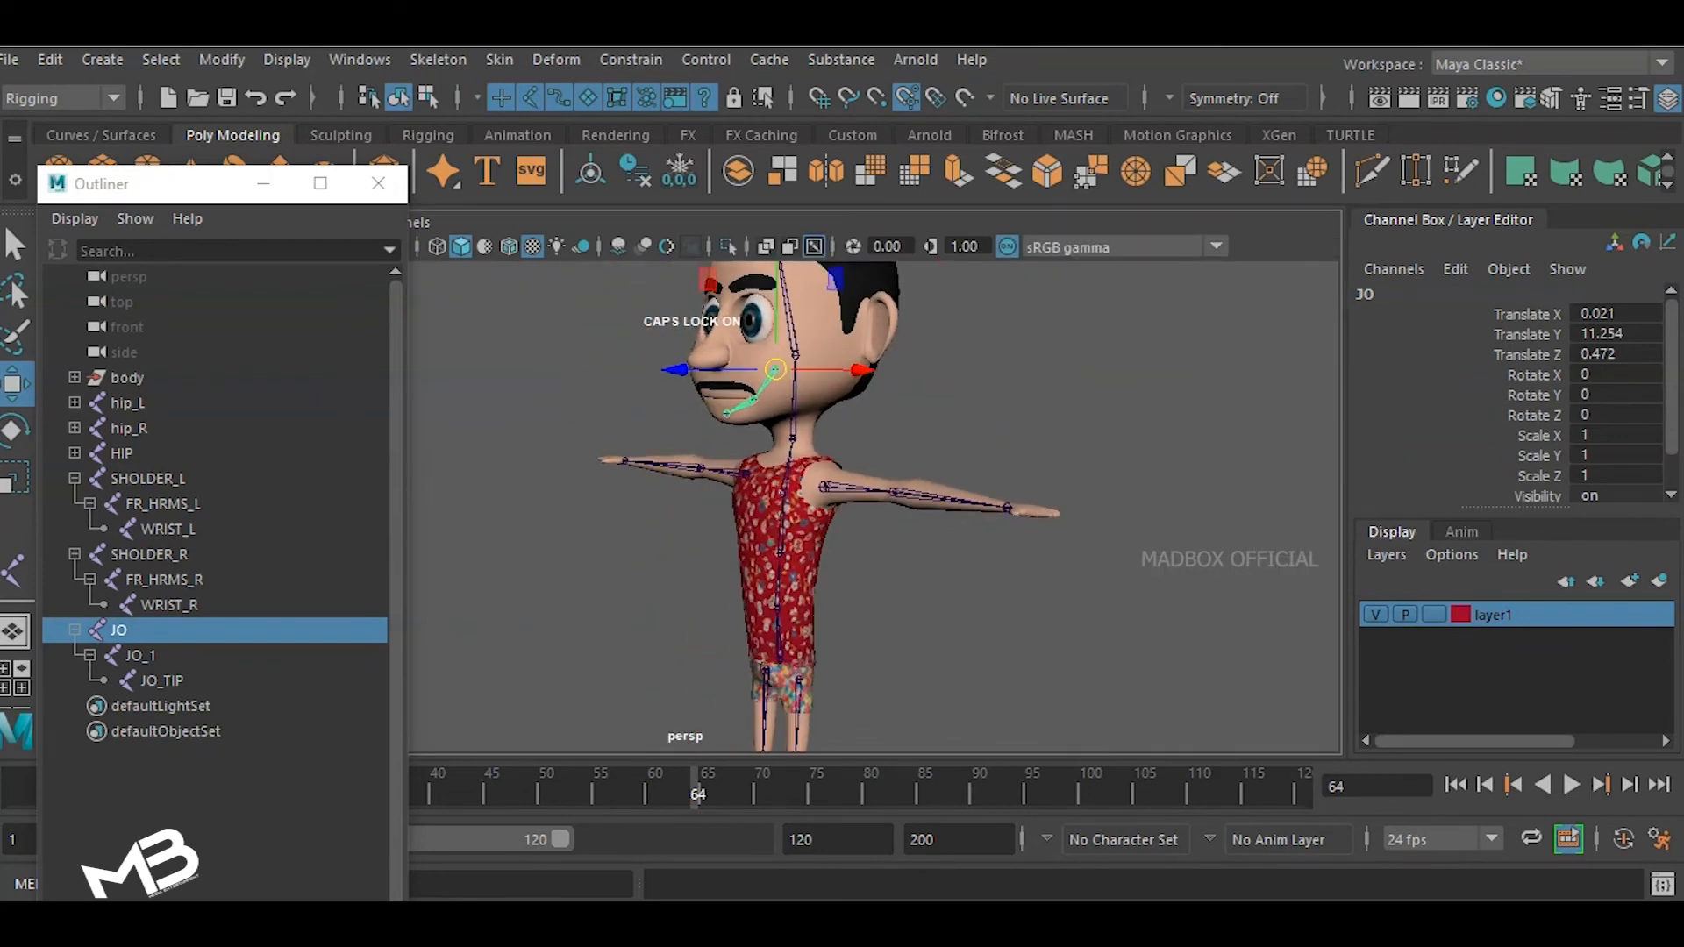
click(780, 633)
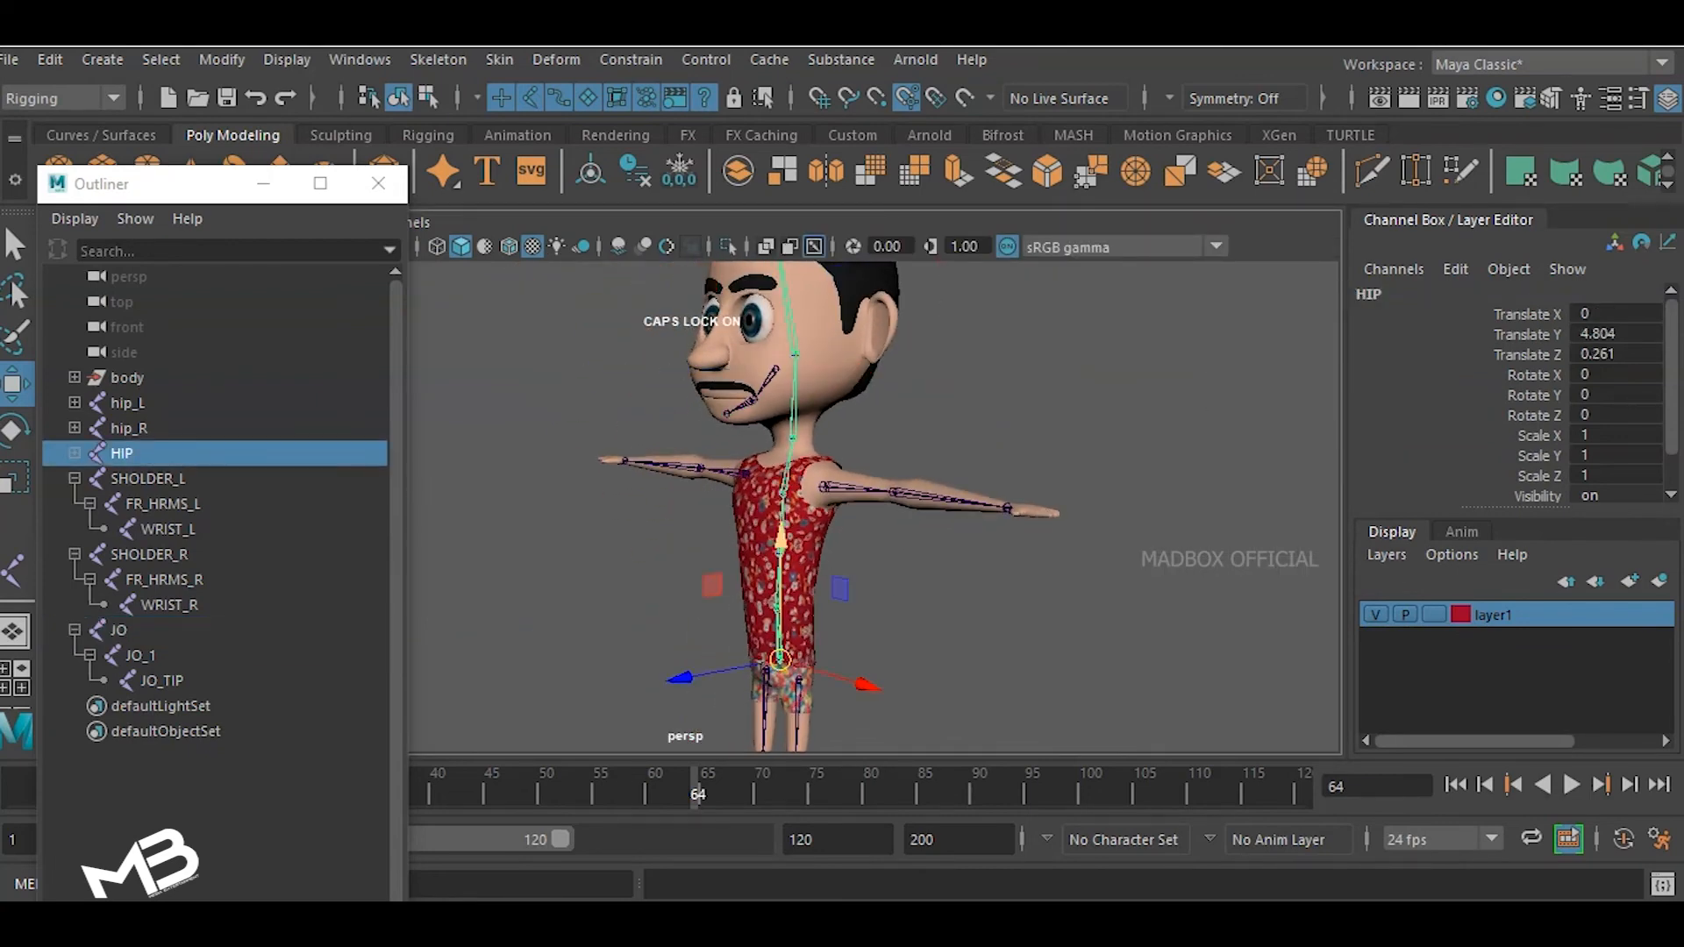
alt+drag(930, 526, 723, 535)
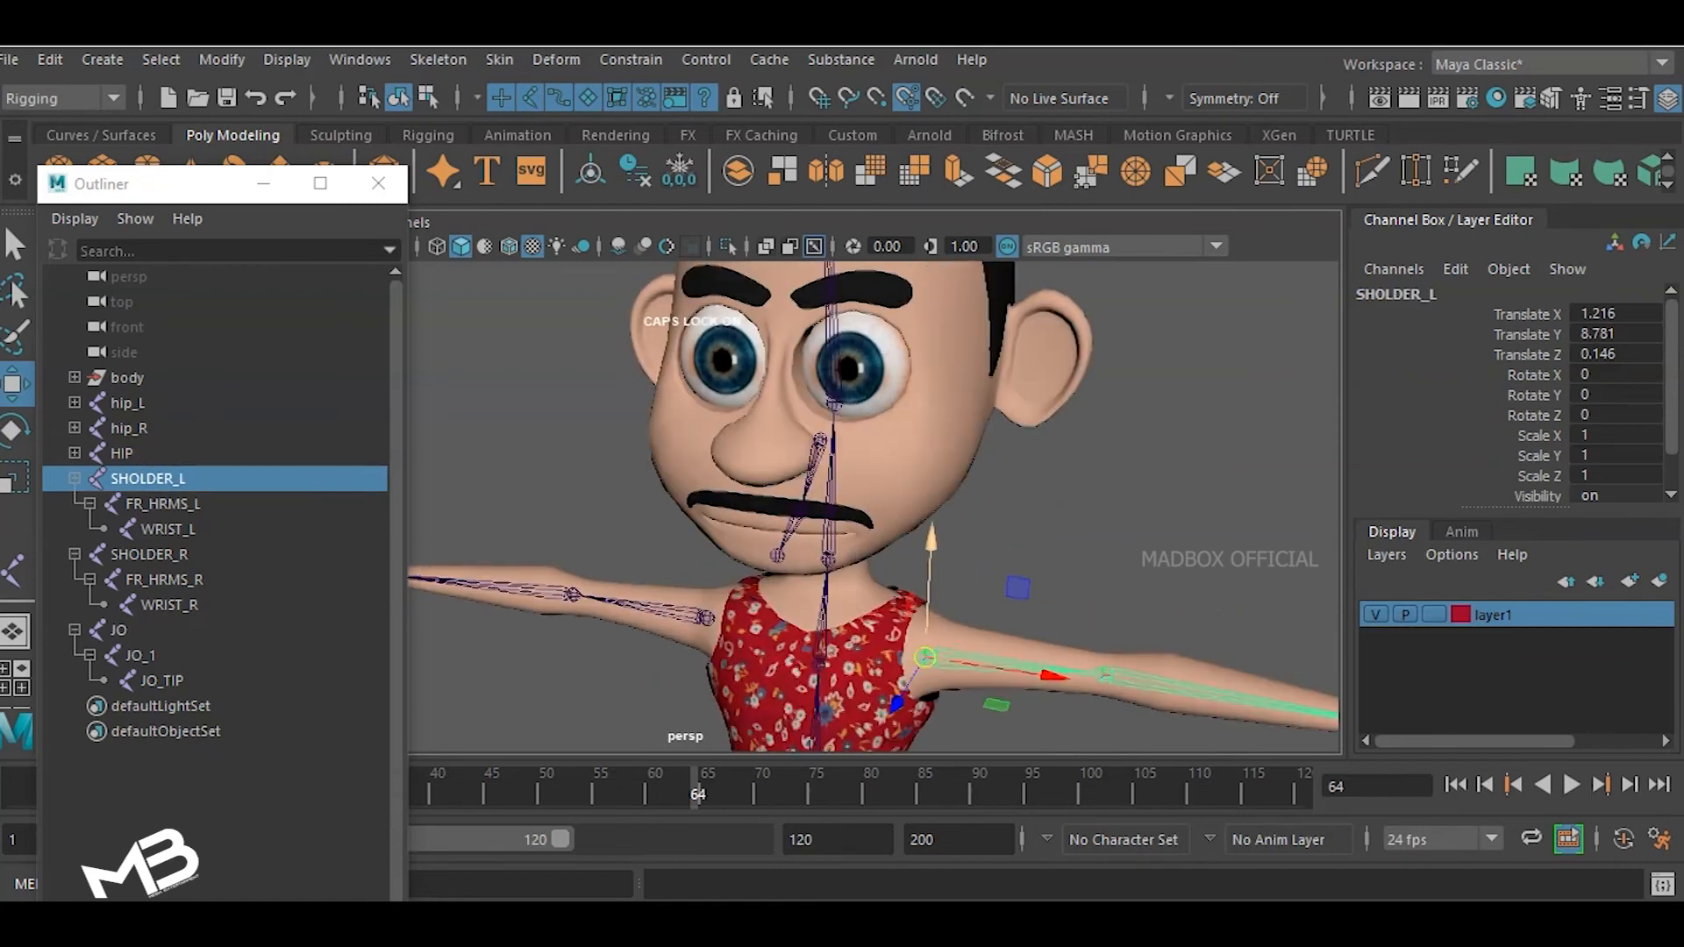
- Parent the jaw chain's root joint JO to the HEAD joint
scroll(723, 518, up, 5)
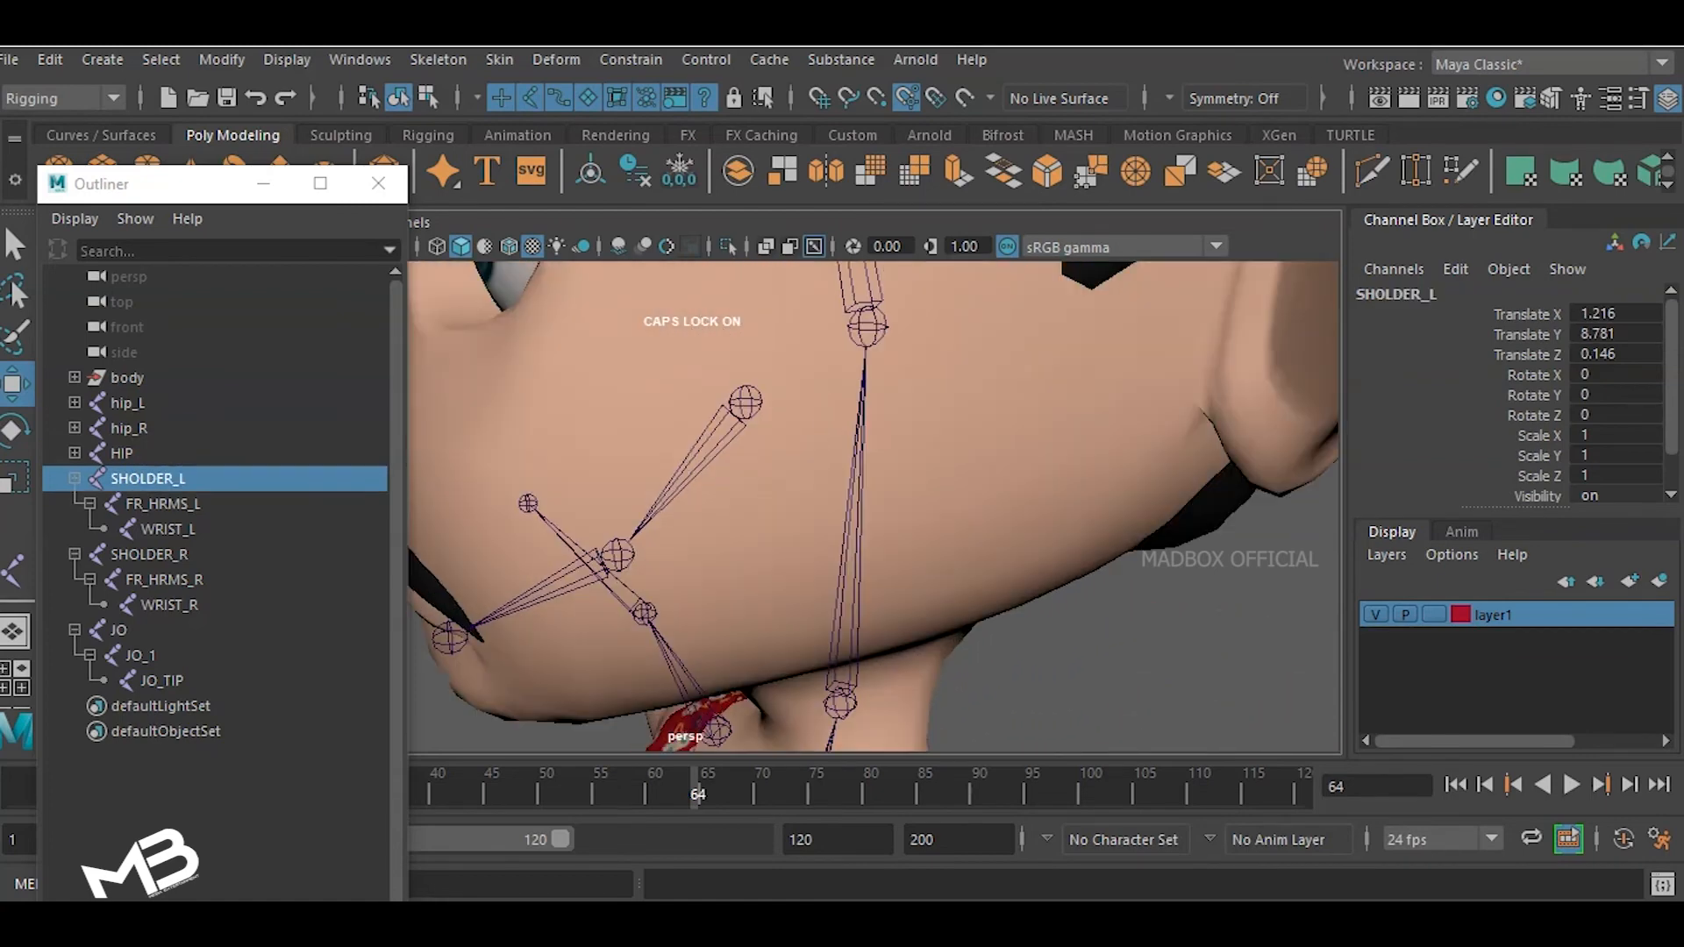
click(745, 402)
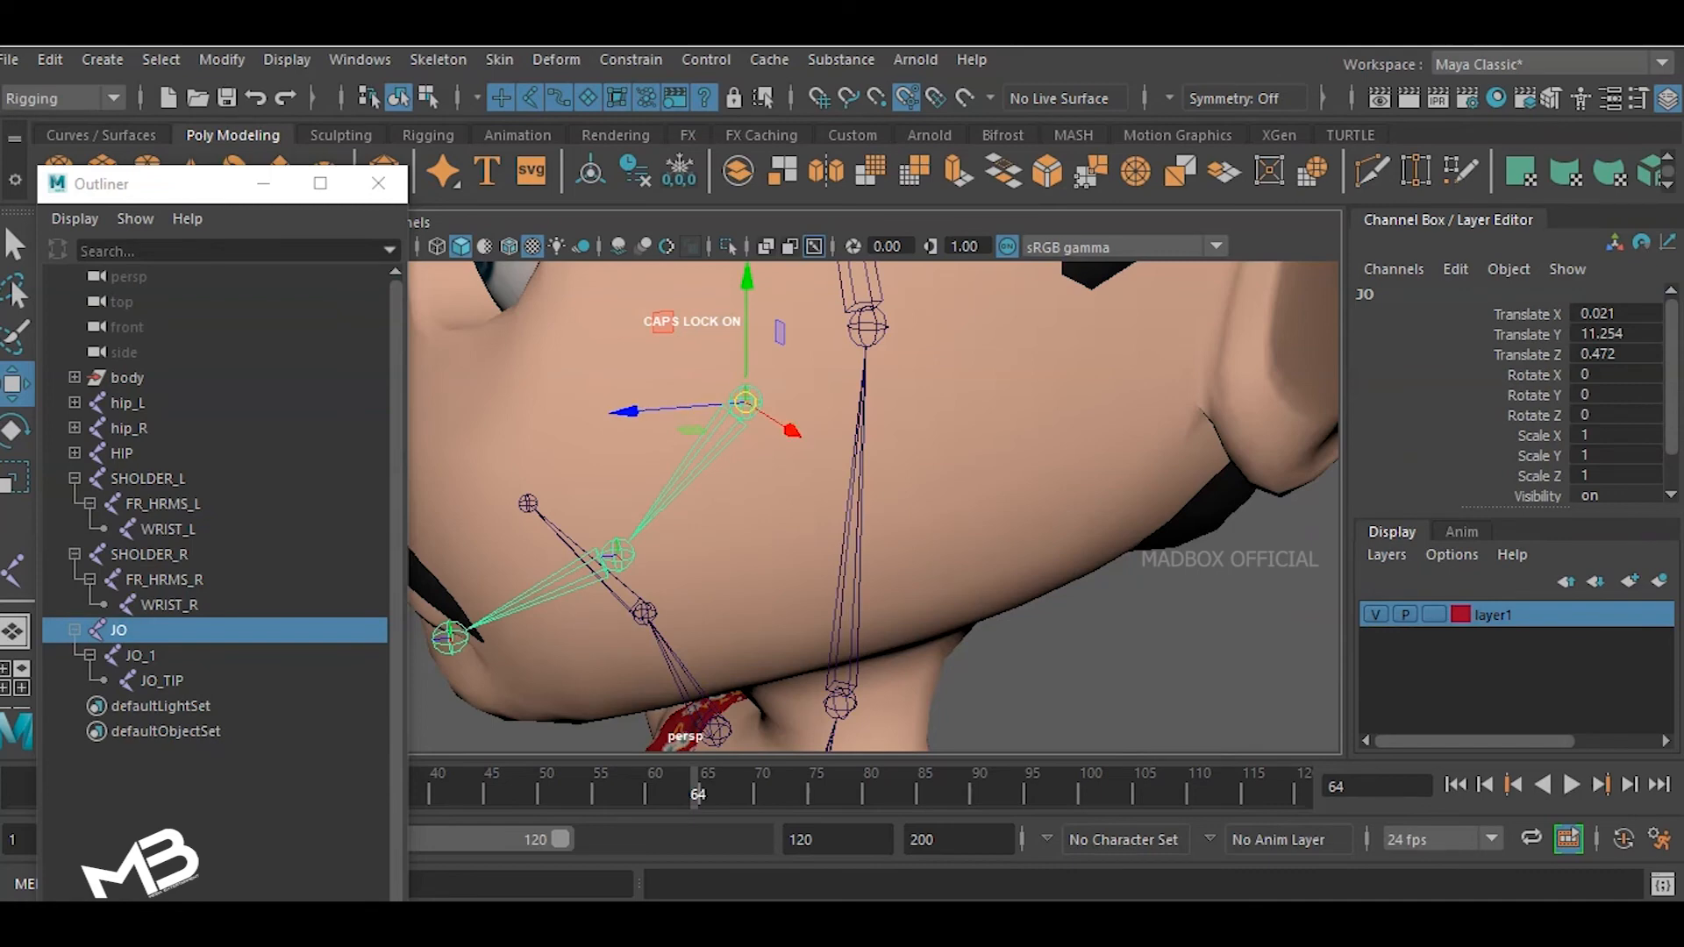
shift+click(868, 327)
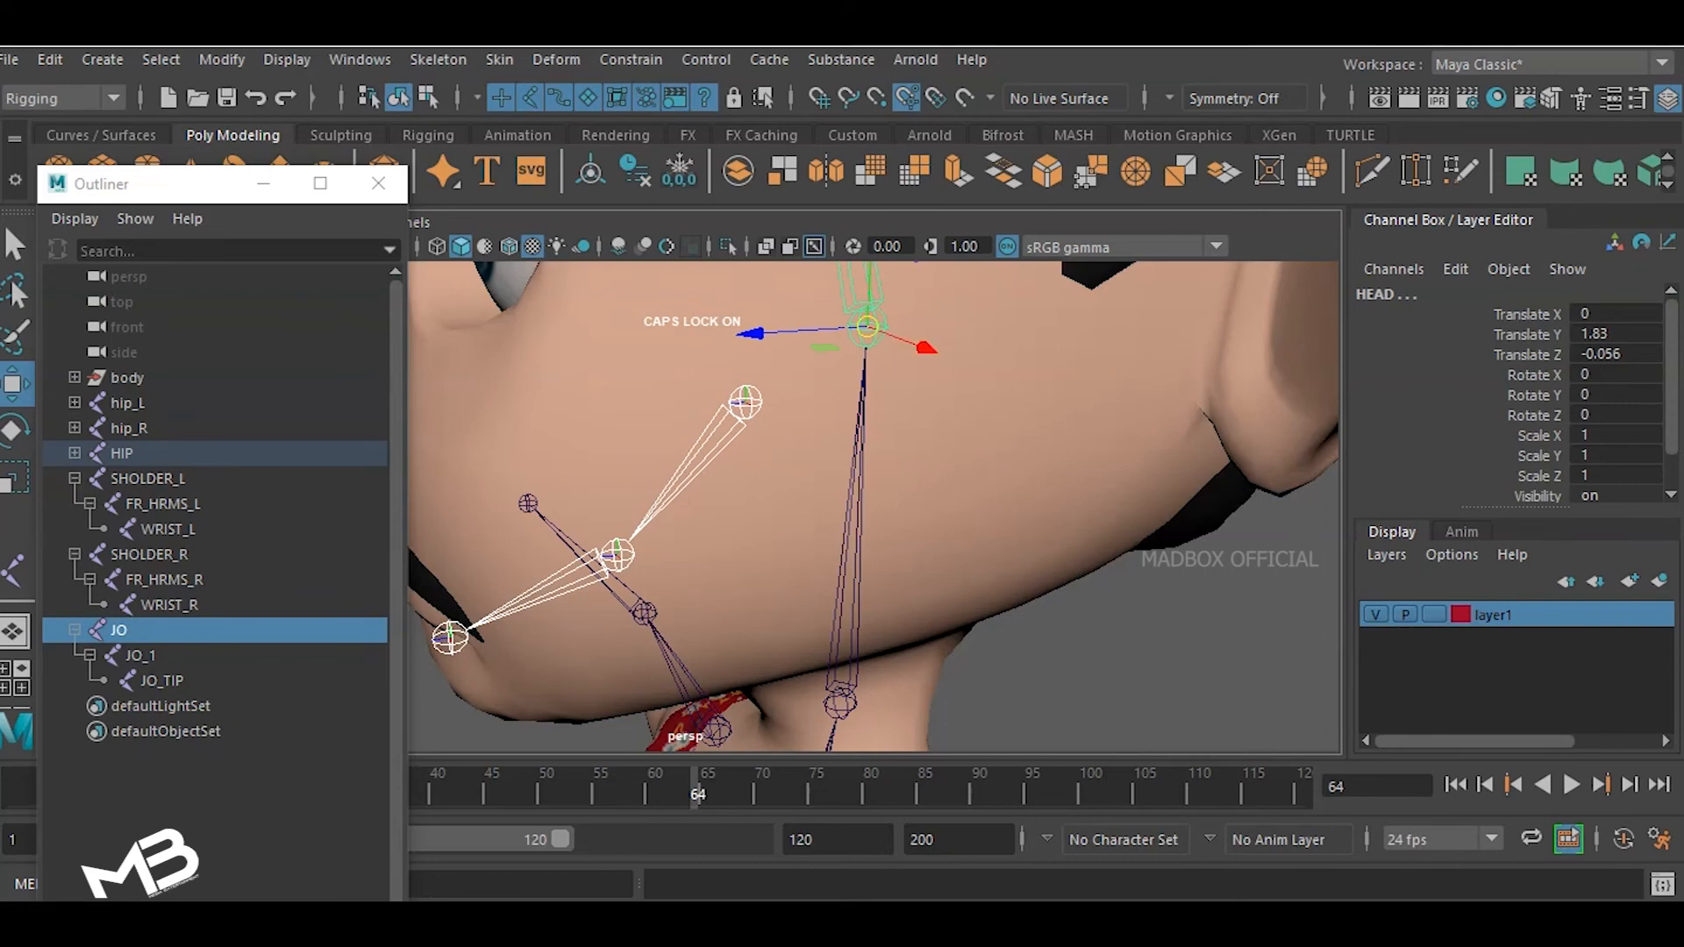
click(50, 59)
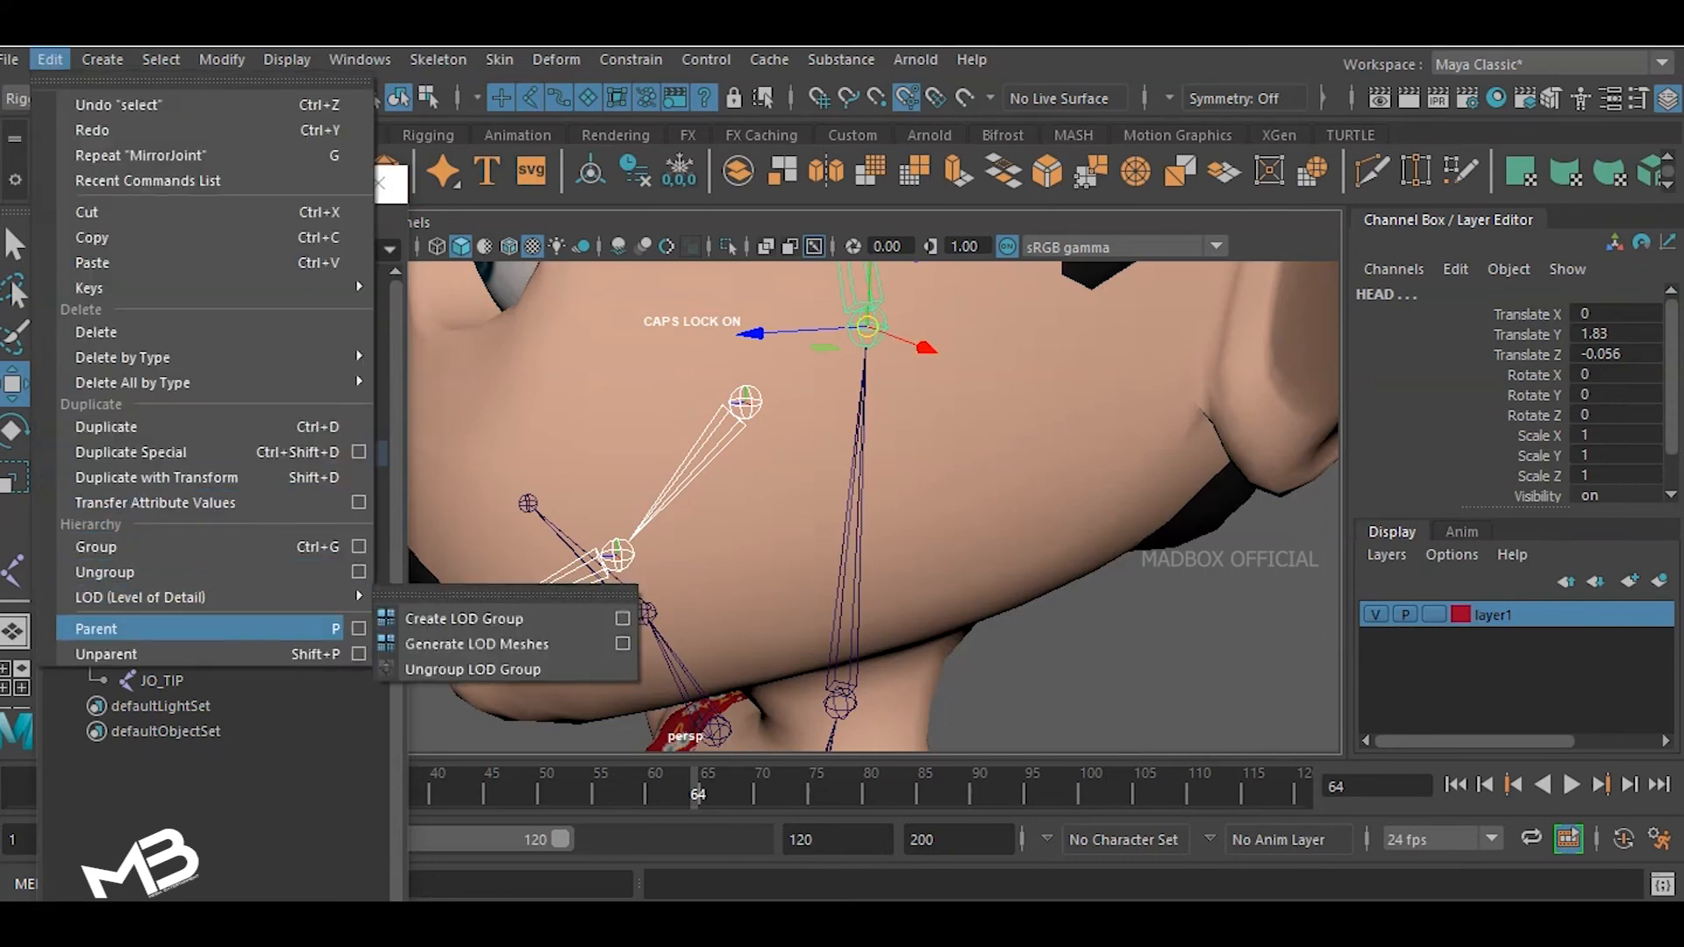
click(96, 628)
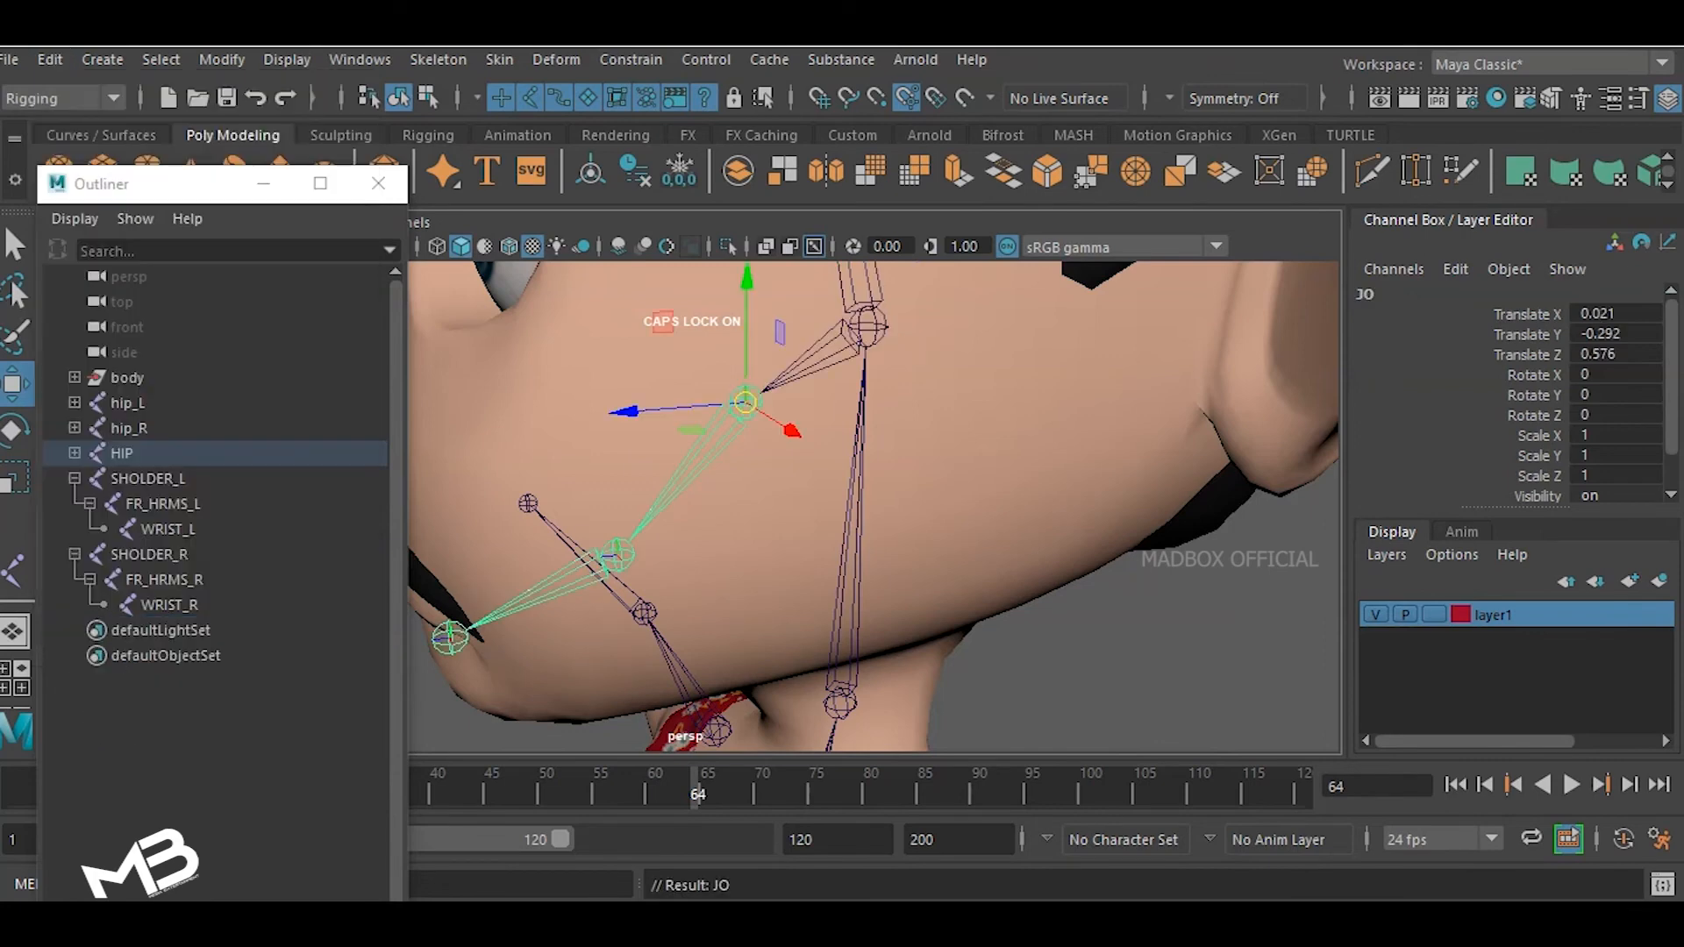
- Parent both arm chains, SHOLDER_L and SHOLDER_R, to the CHEST joint of the spine
scroll(758, 491, down, 5)
alt+drag(758, 494, 965, 469)
alt+middle_drag(952, 394, 959, 305)
click(945, 516)
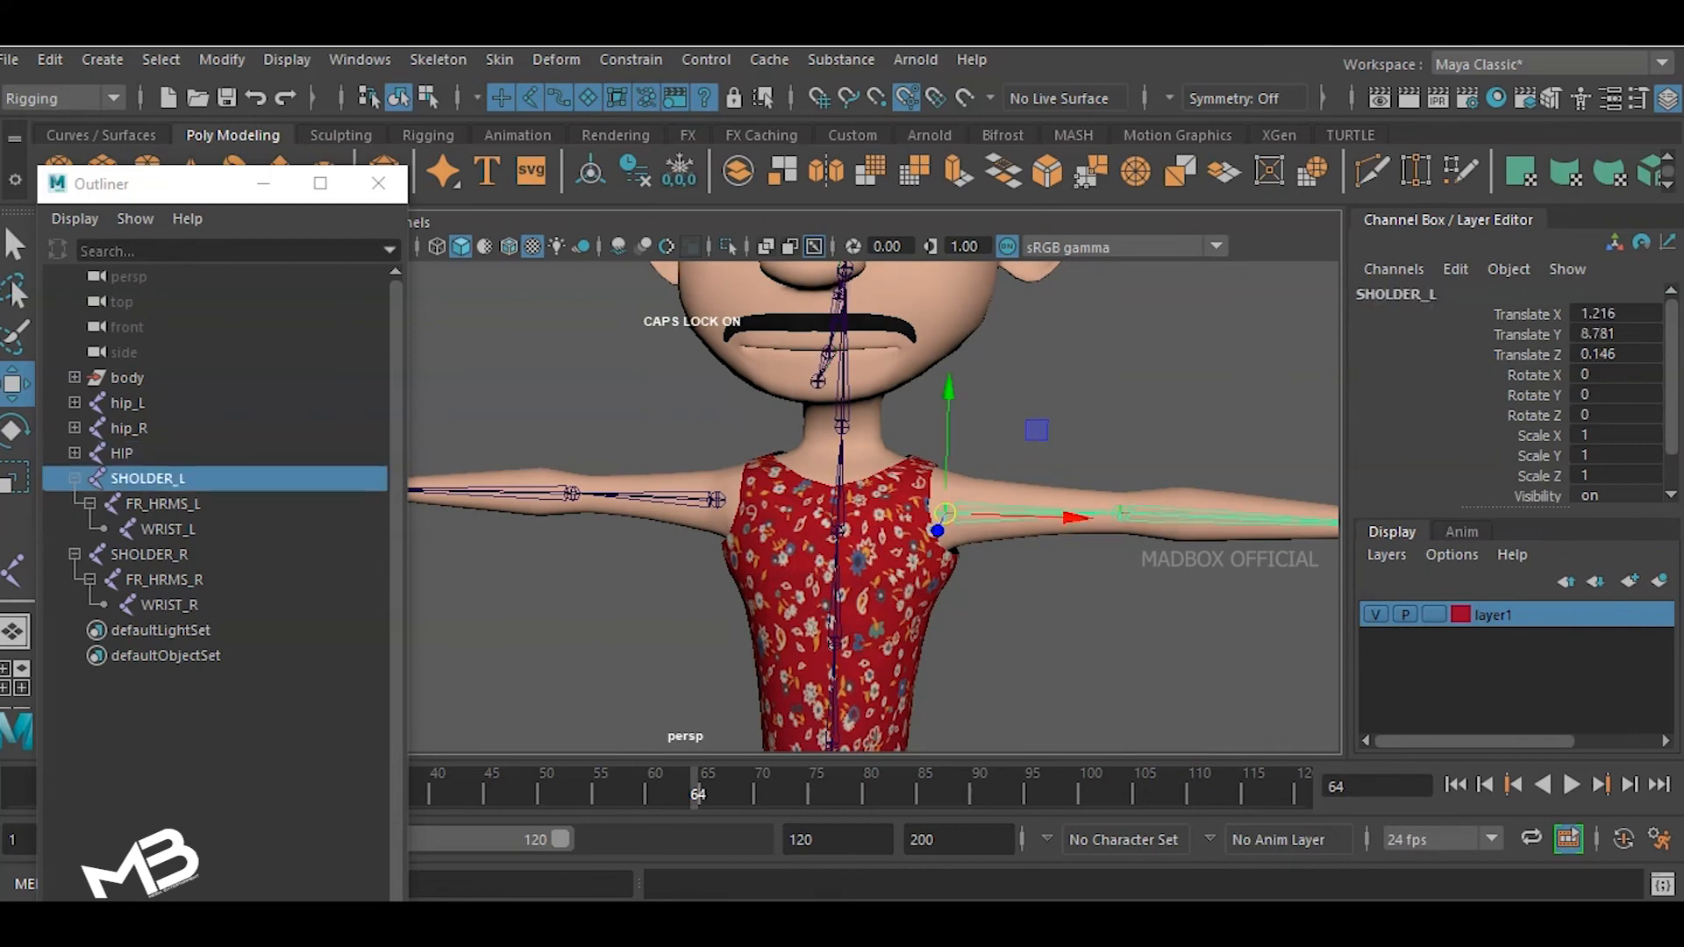
shift+click(717, 499)
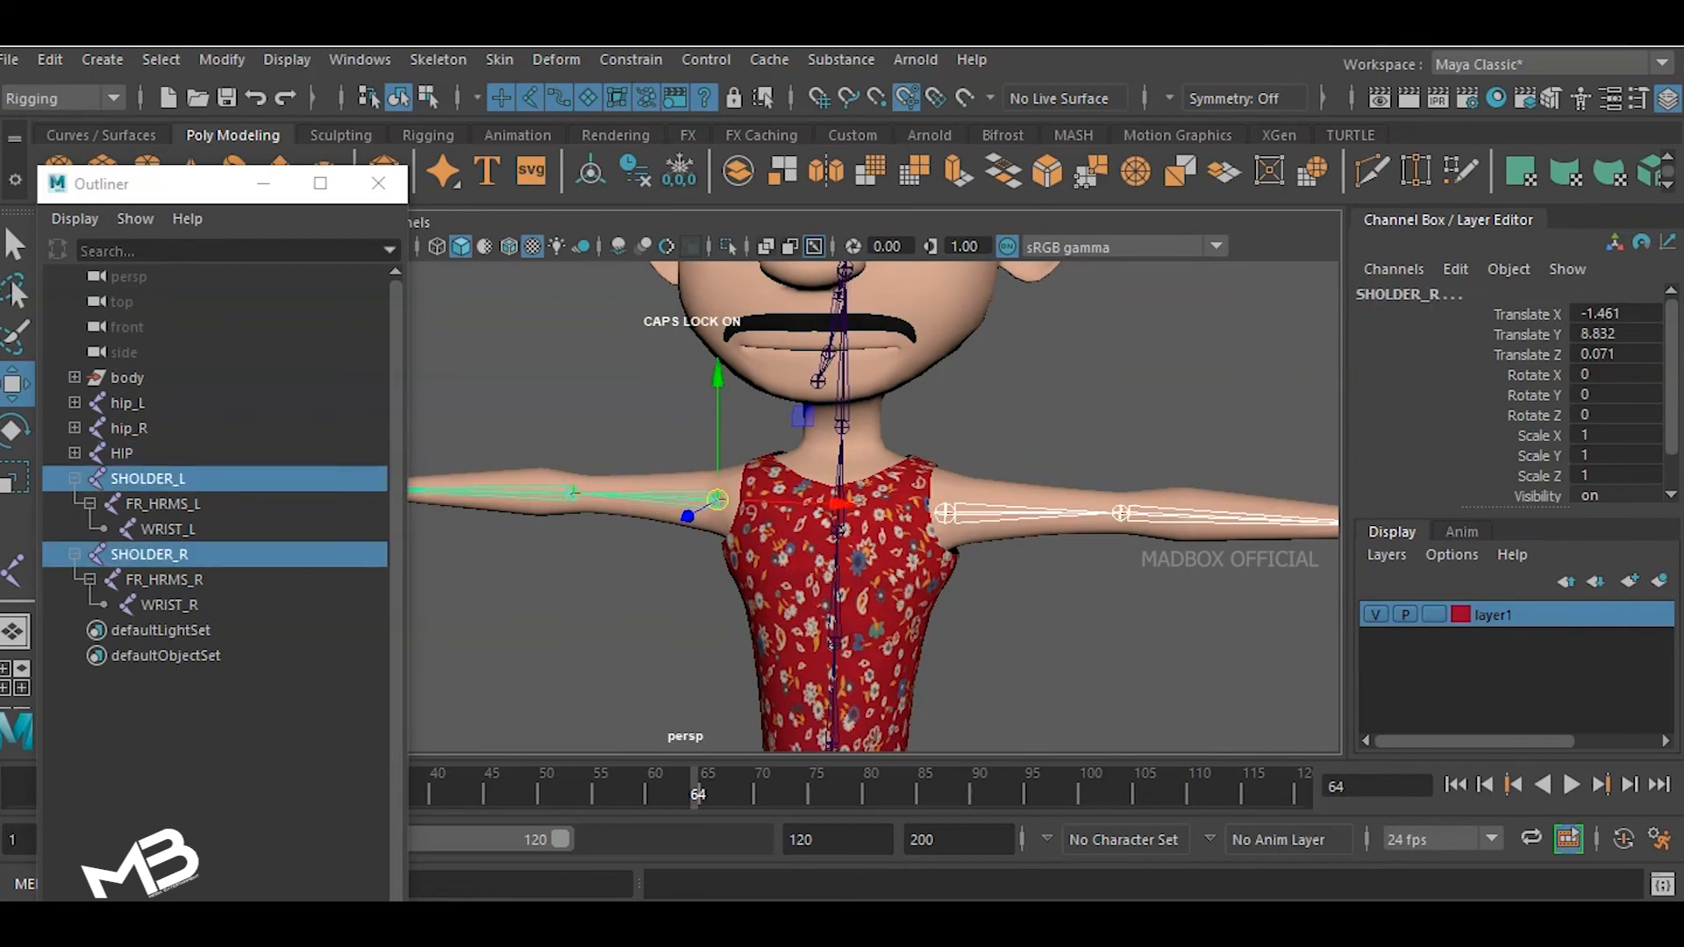
shift+click(837, 530)
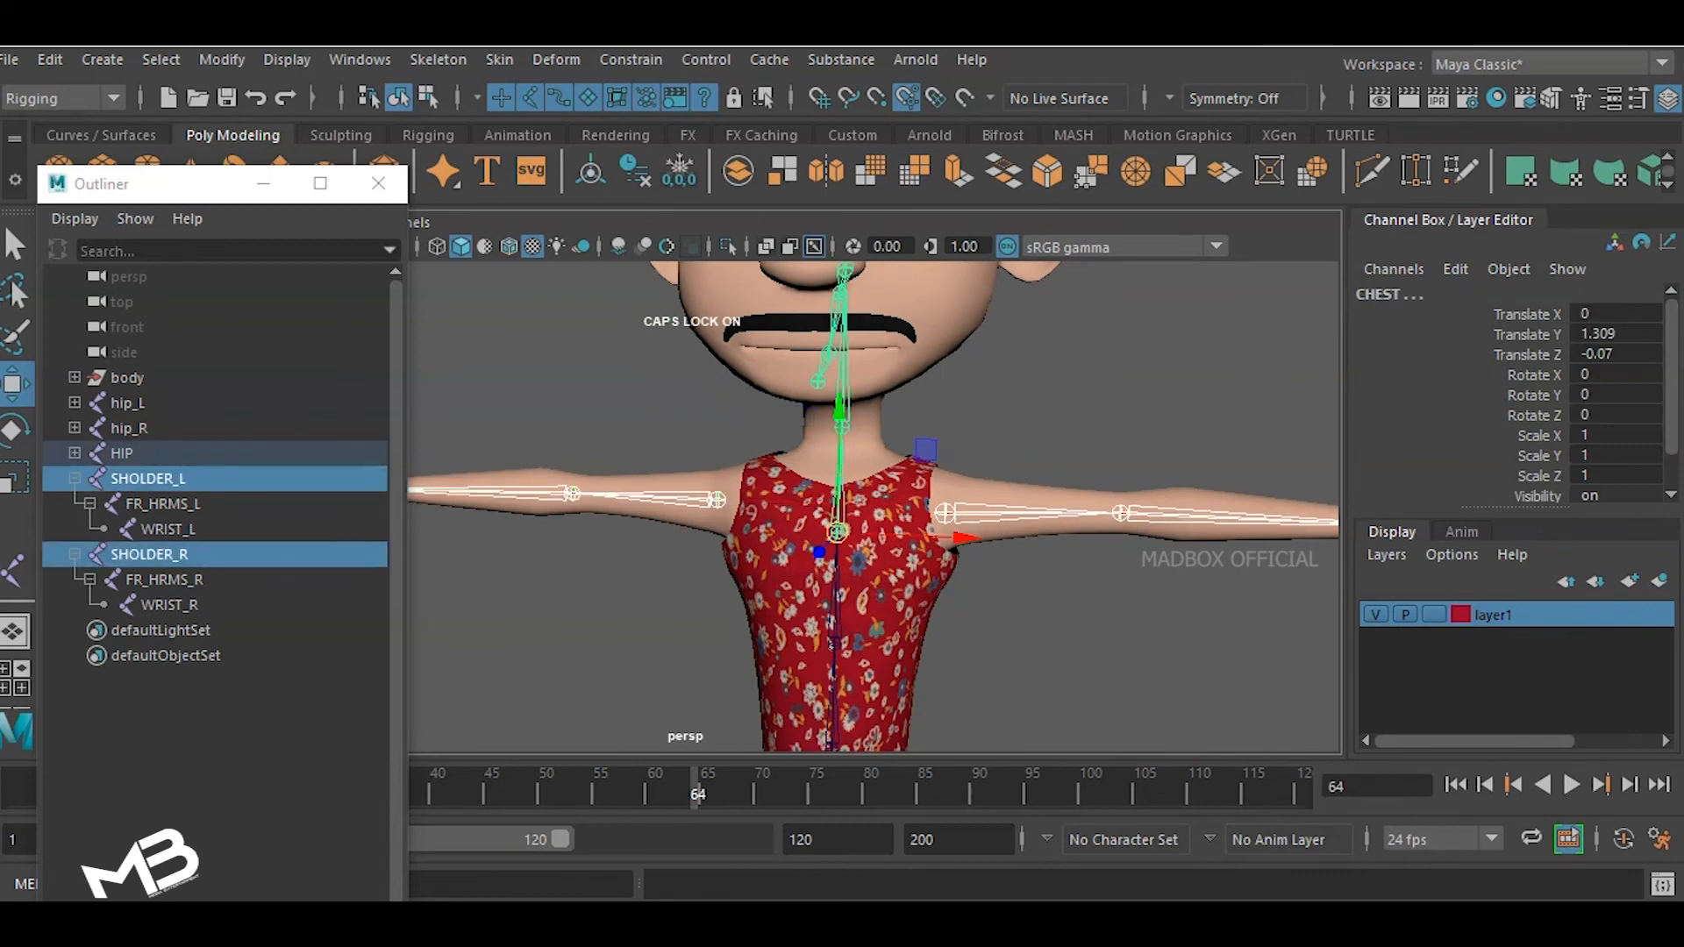
key(p)
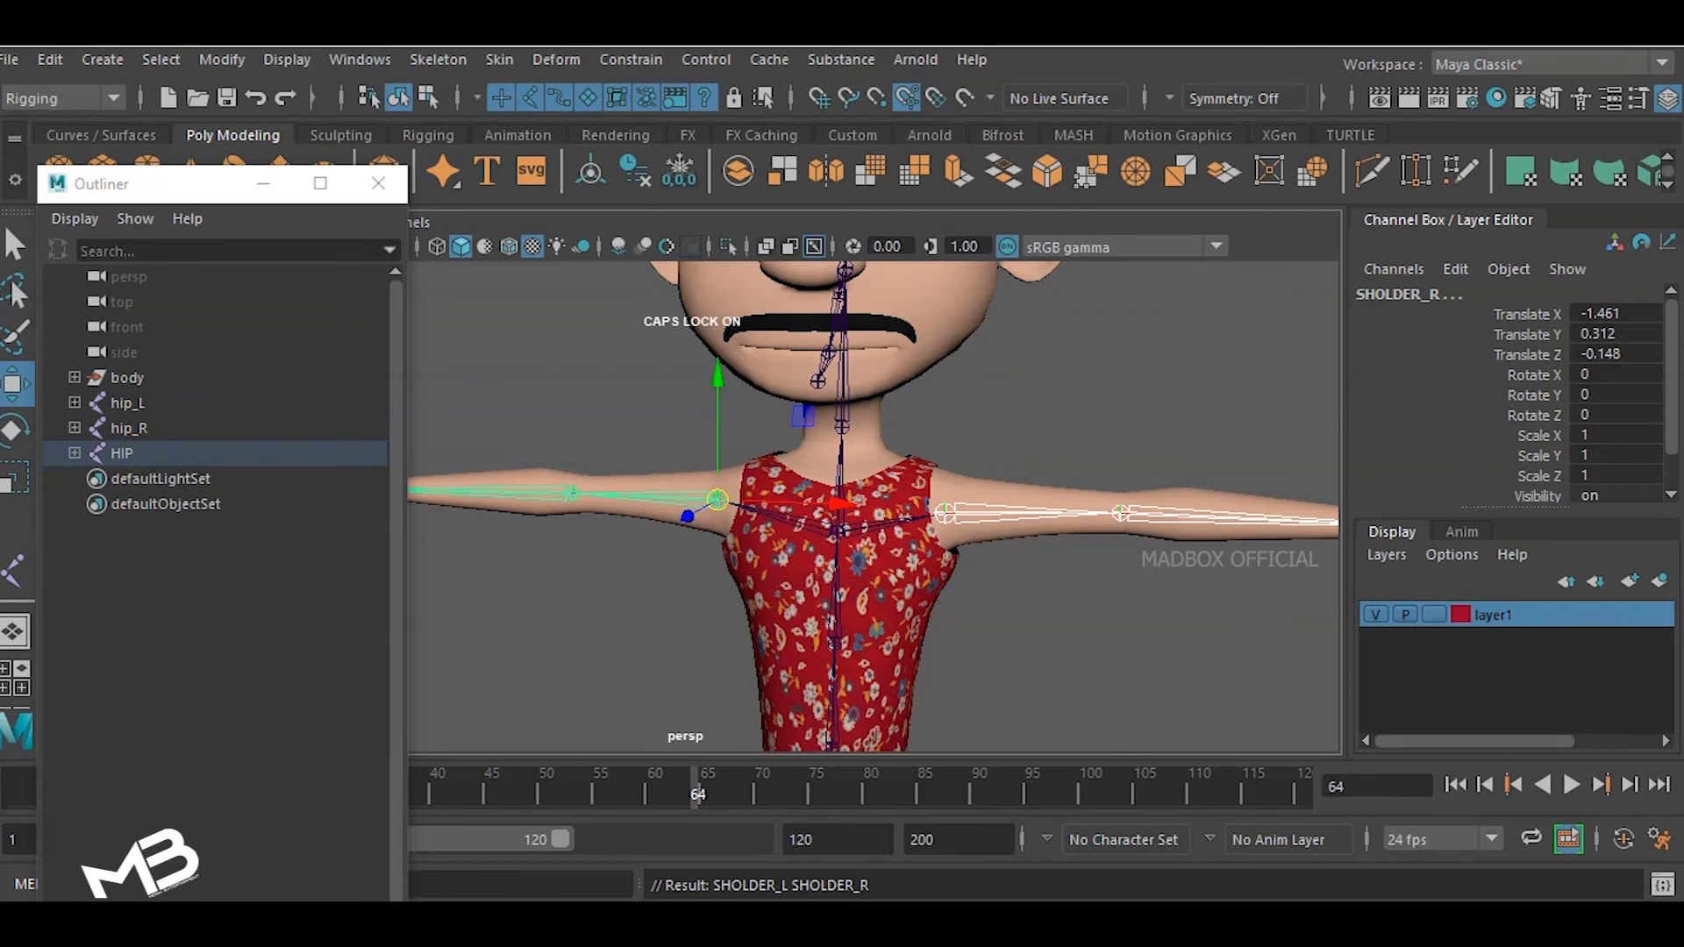
click(944, 513)
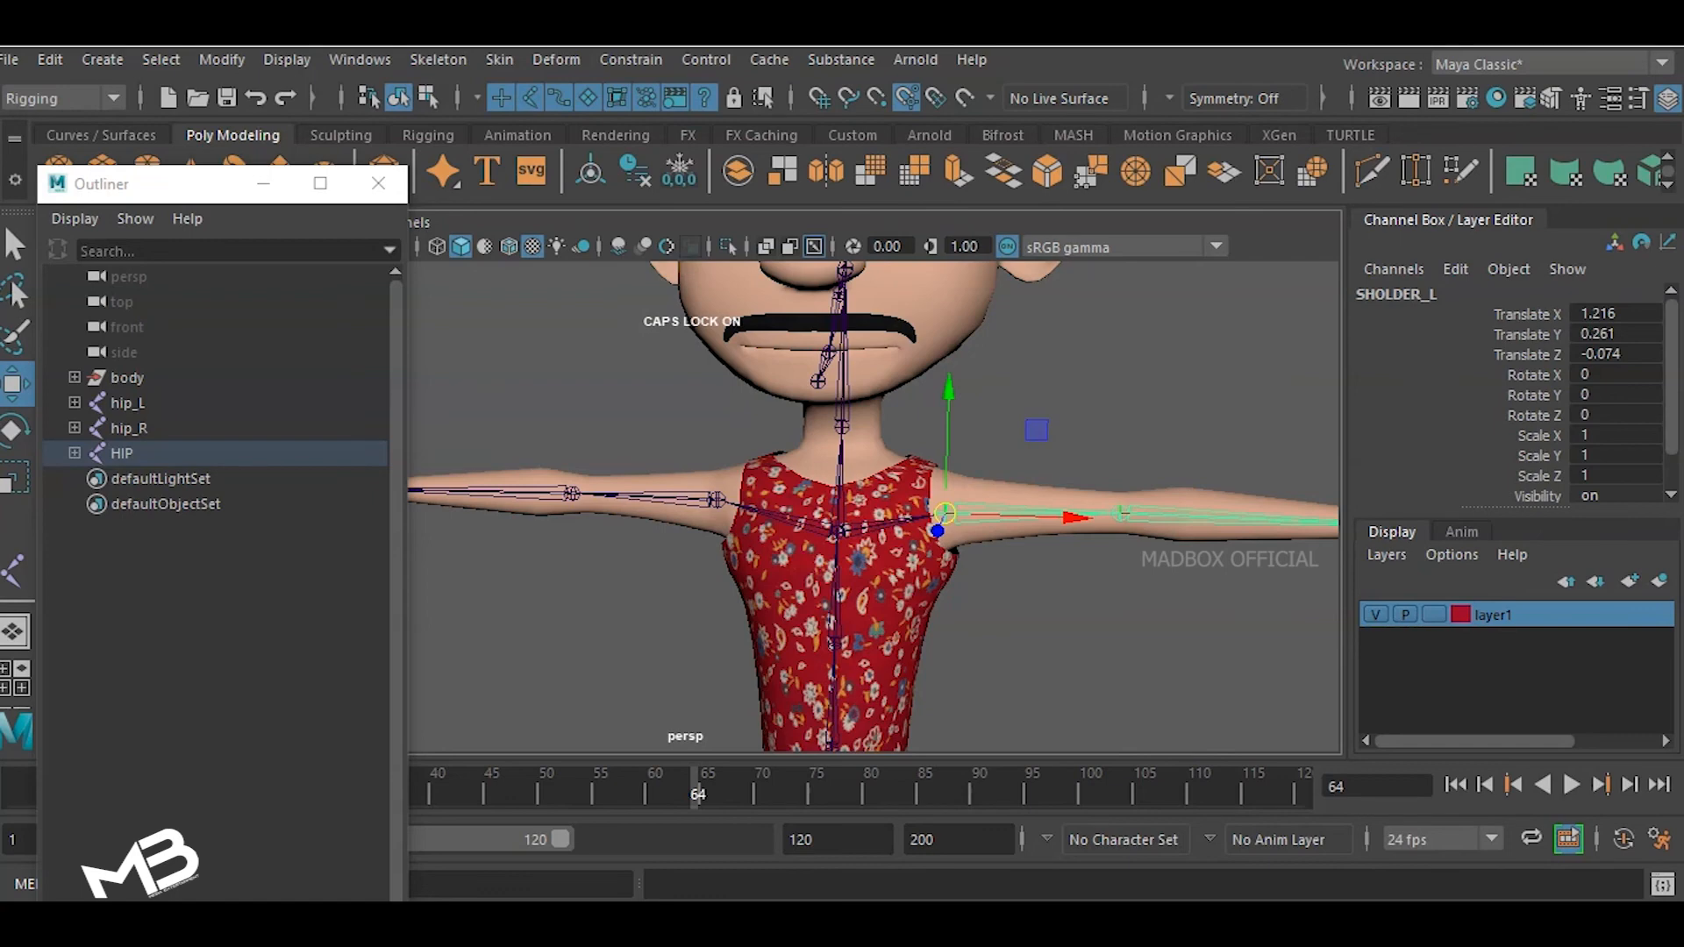
- Parent both leg chains, hip_L and hip_R, to the HIP joint at the base of the spine, and clear the selection
alt+middle_drag(877, 562, 835, 385)
scroll(875, 506, down, 5)
alt+middle_drag(842, 526, 910, 414)
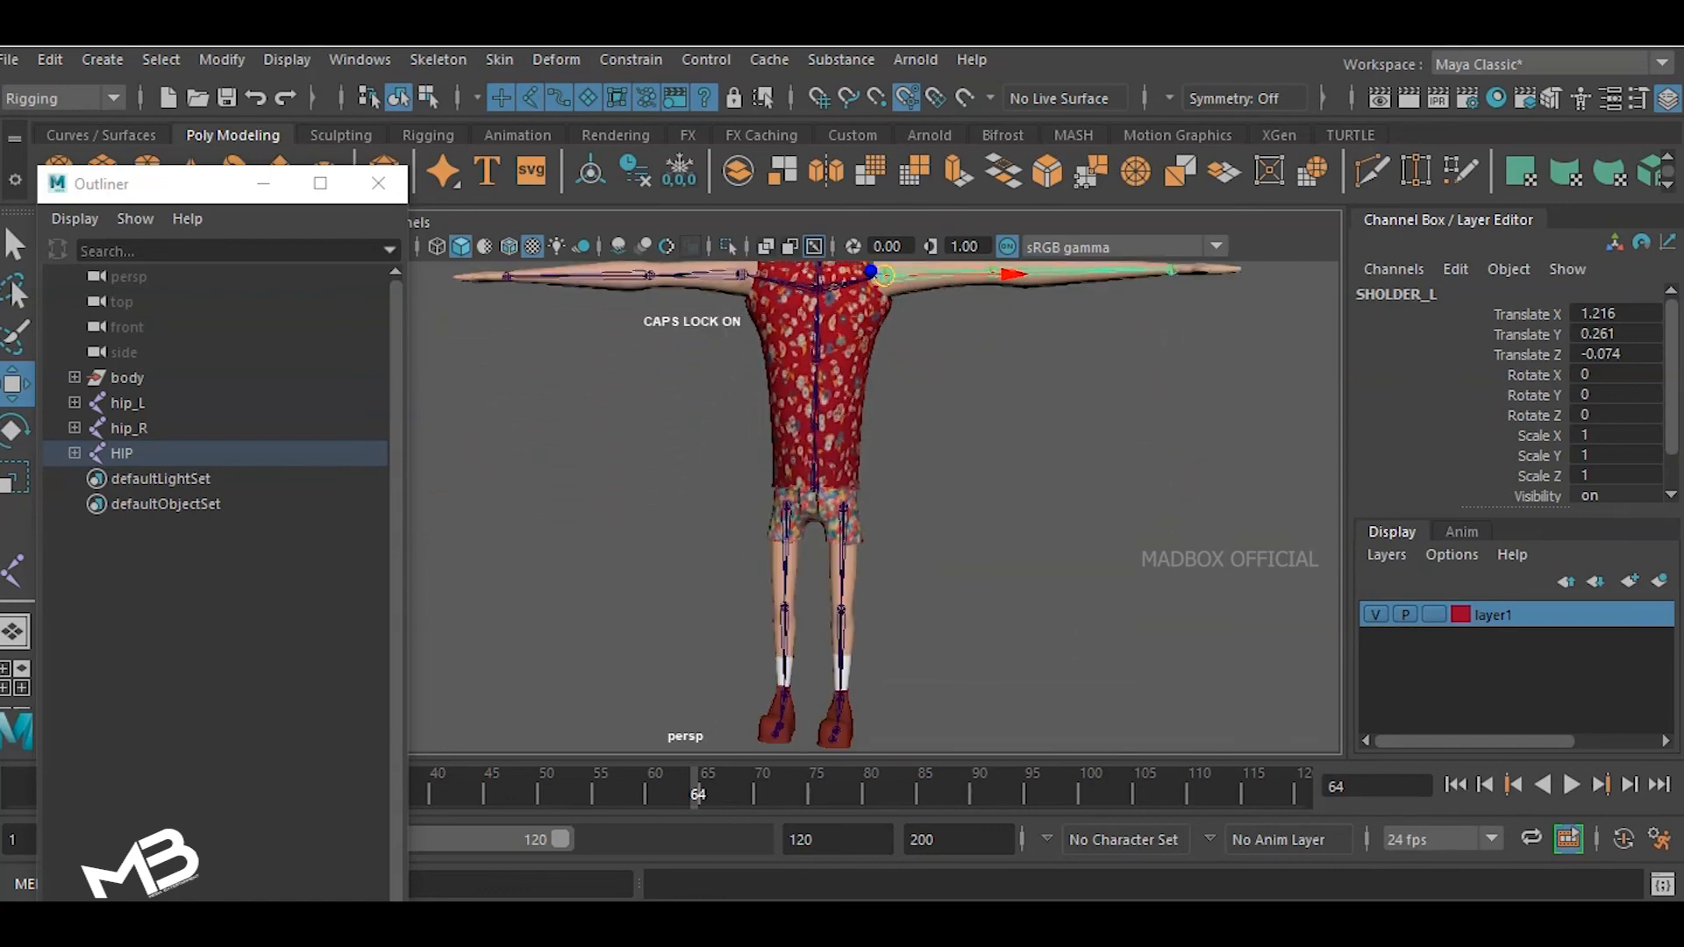
scroll(875, 507, up, 6)
scroll(876, 507, up, 3)
alt+middle_drag(991, 507, 779, 511)
scroll(875, 507, up, 6)
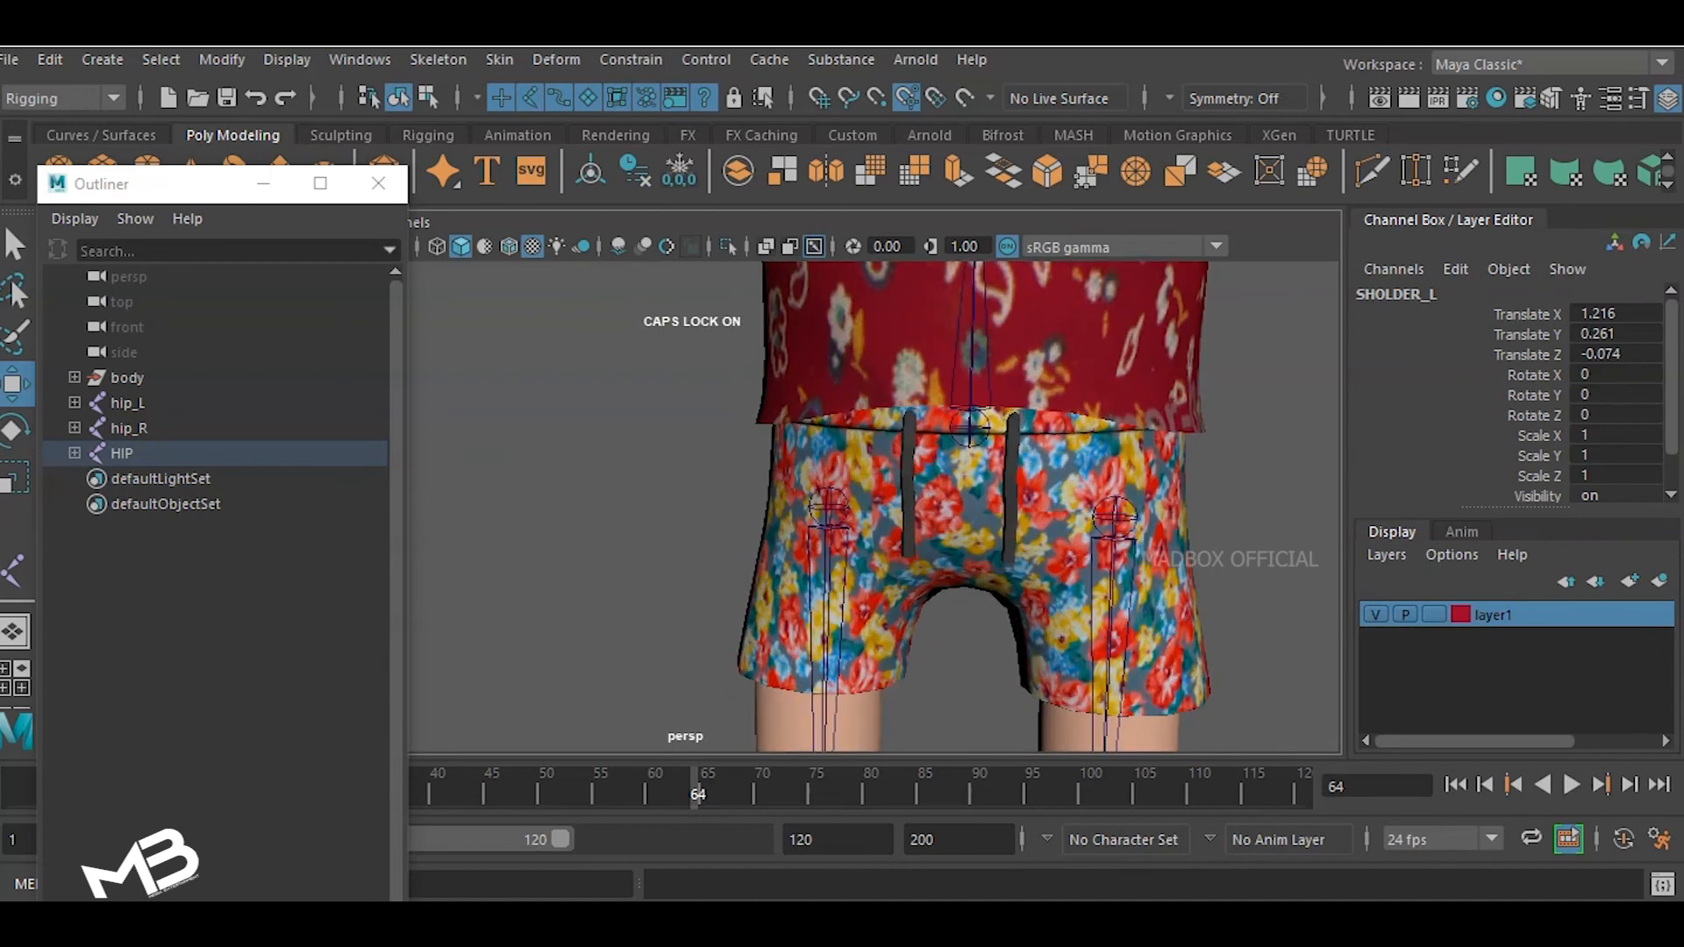
alt+middle_drag(965, 500, 869, 517)
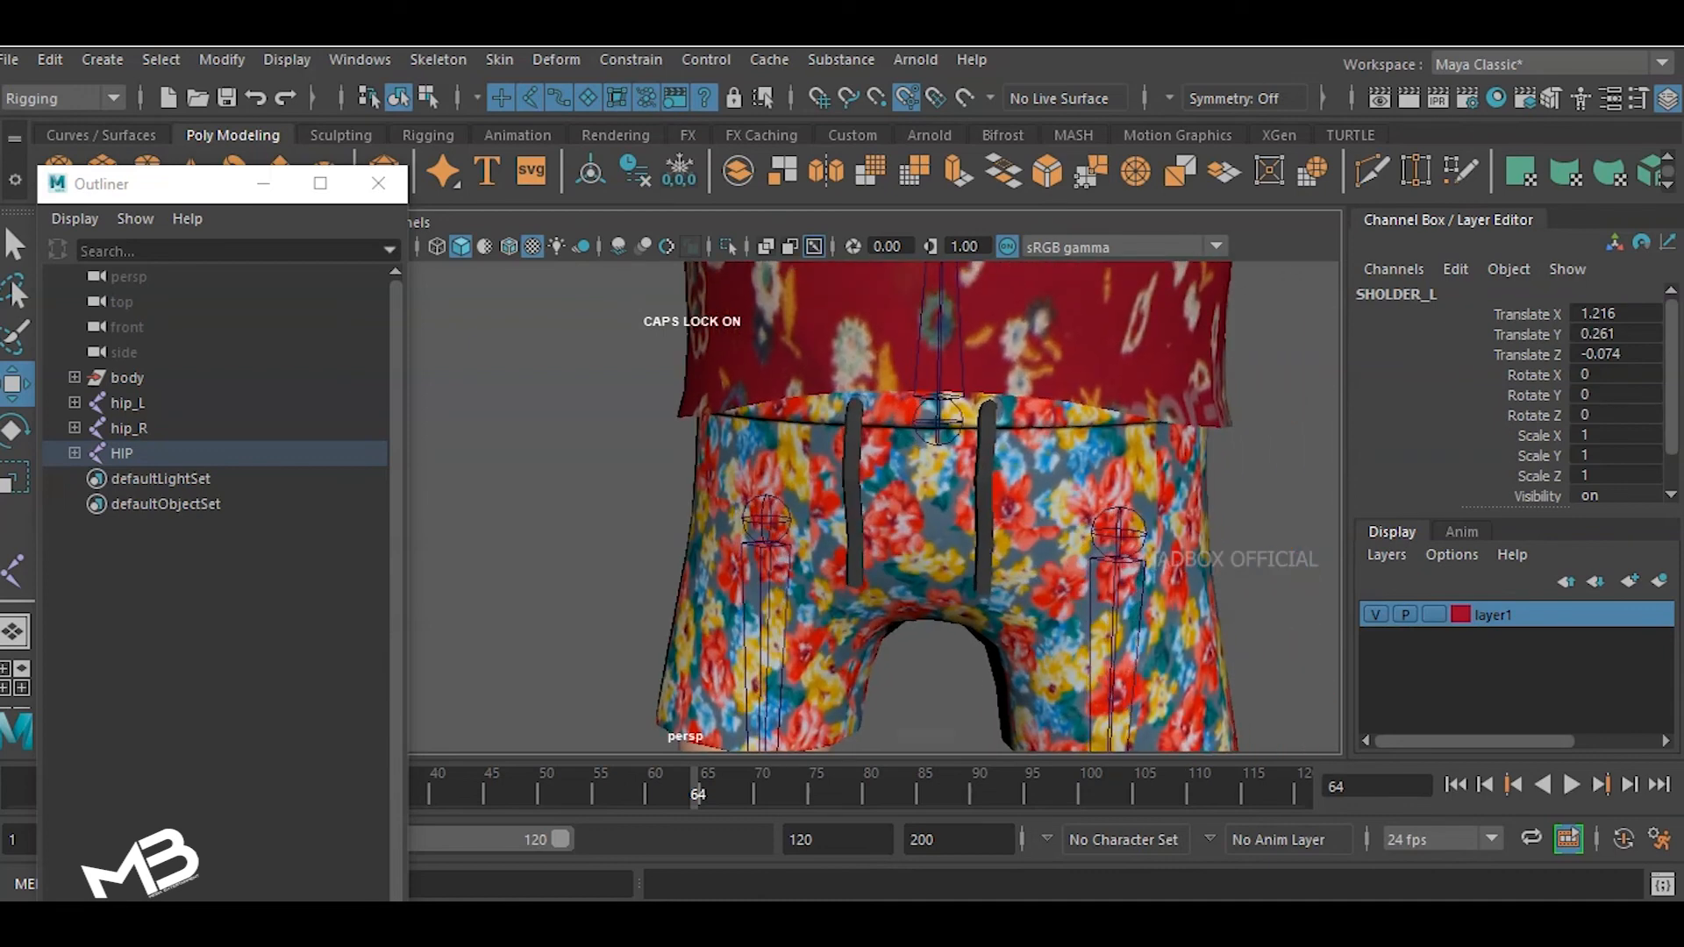
click(1118, 534)
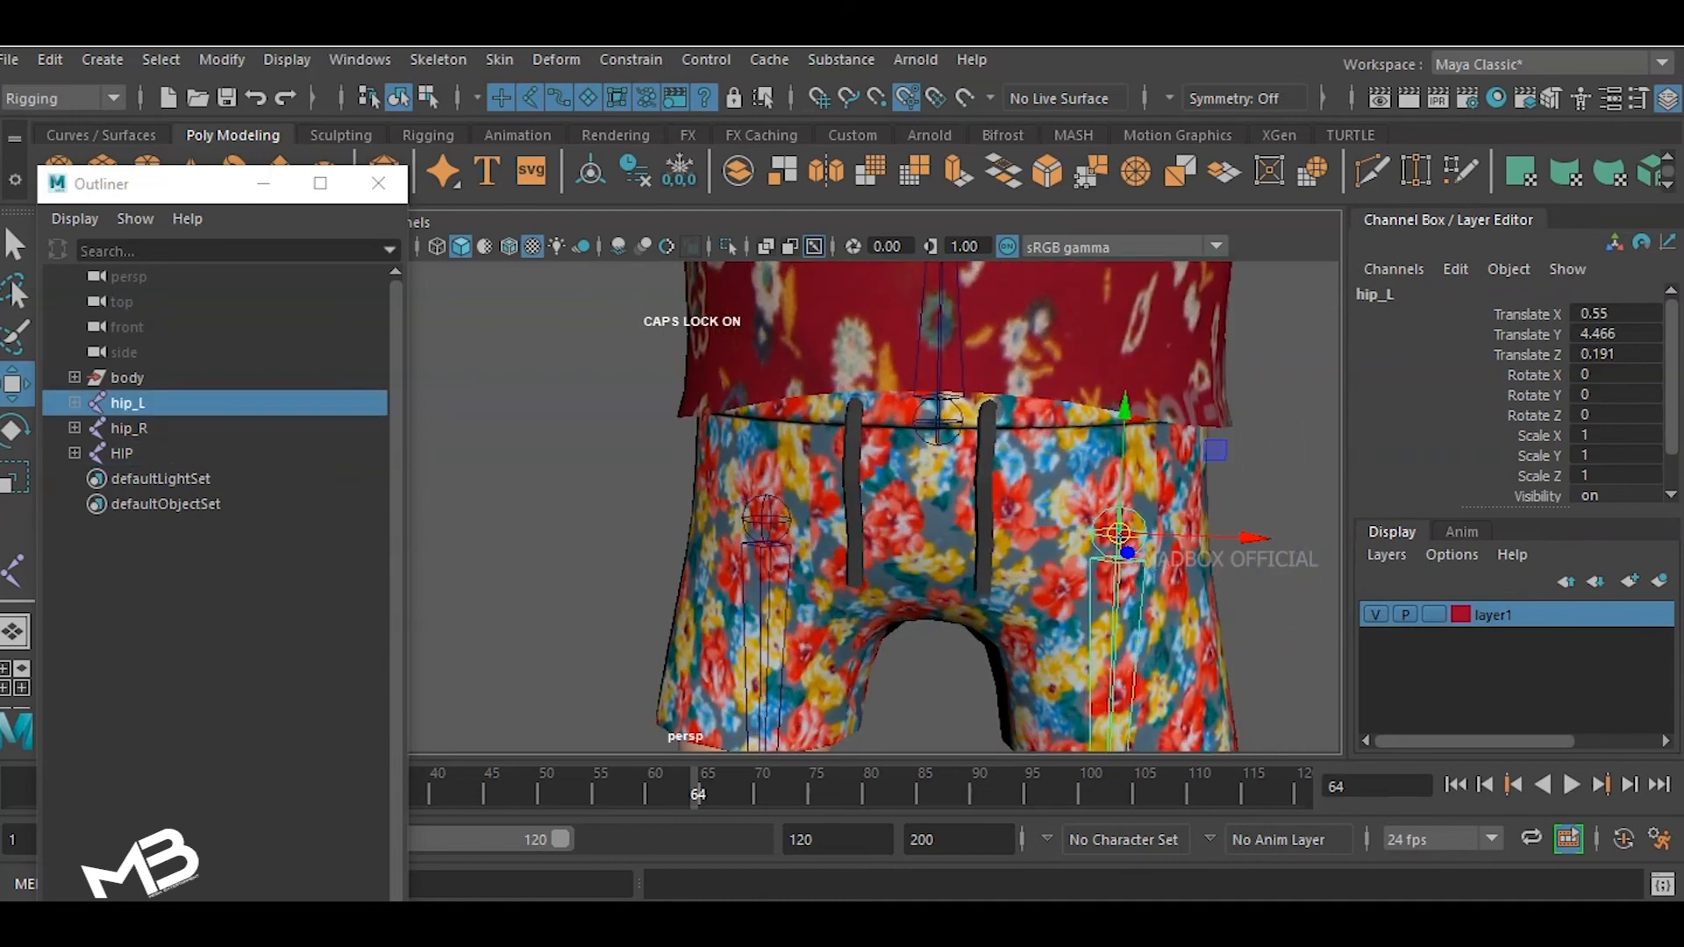
shift+click(766, 520)
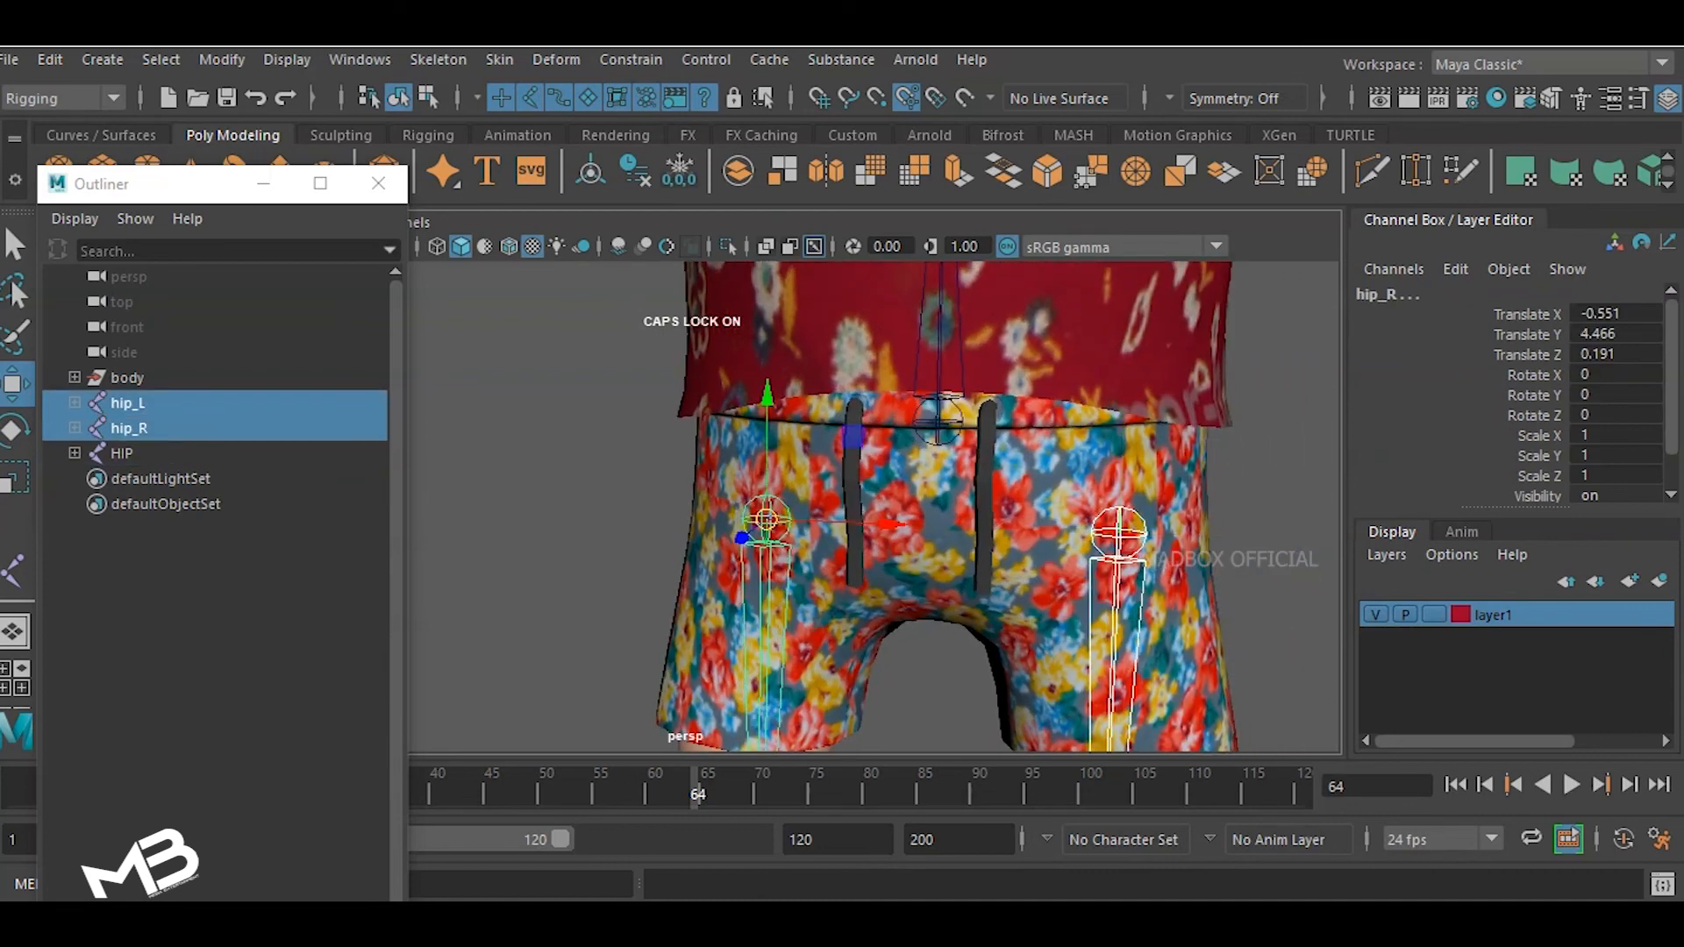
shift+click(938, 419)
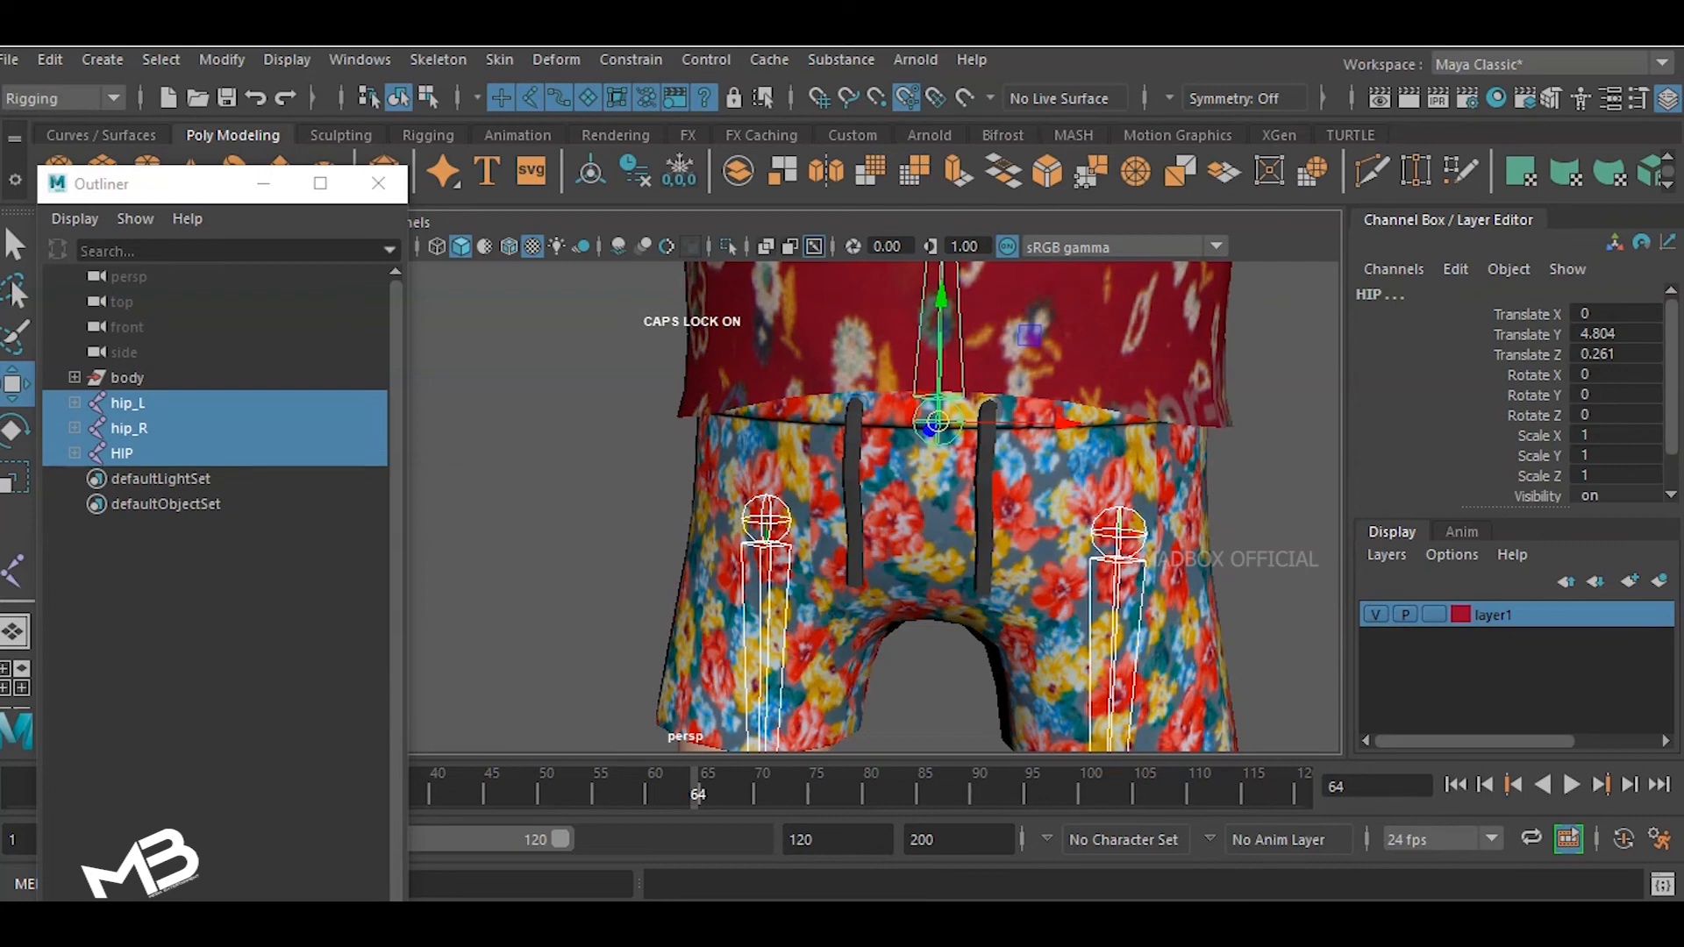
key(p)
click(570, 587)
scroll(570, 587, down, 7)
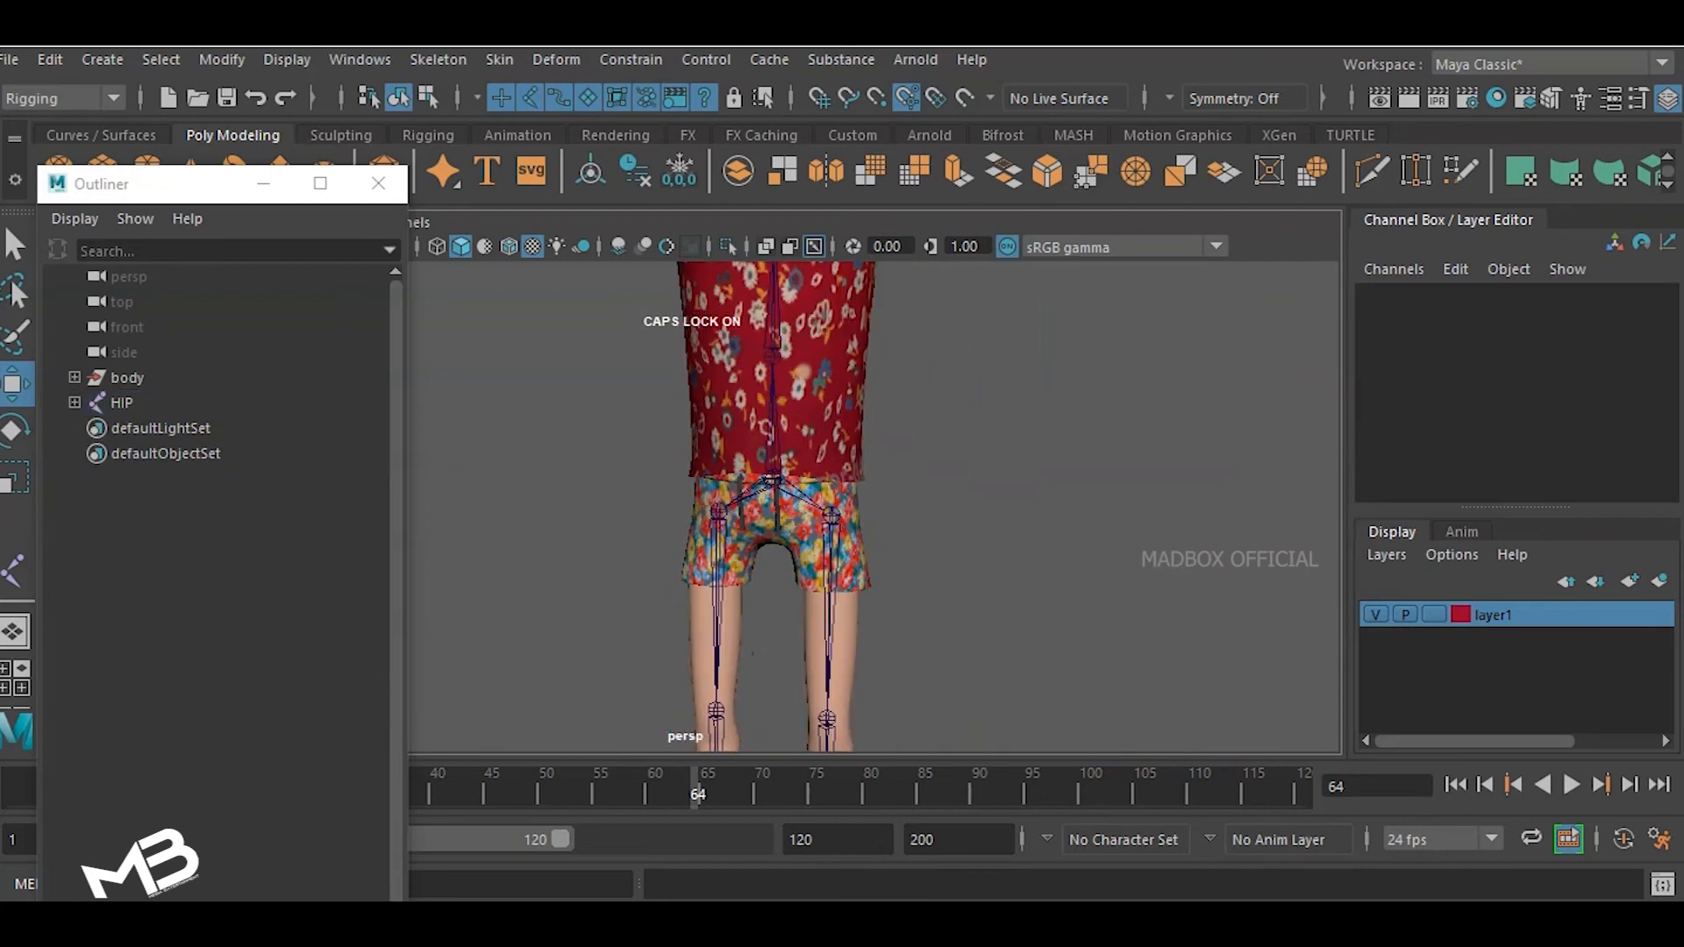
- Create a new display layer and add the whole HIP skeleton to it, leaving nothing selected
scroll(735, 509, down, 5)
alt+middle_drag(735, 509, 804, 555)
alt+drag(804, 555, 735, 553)
scroll(735, 553, up, 5)
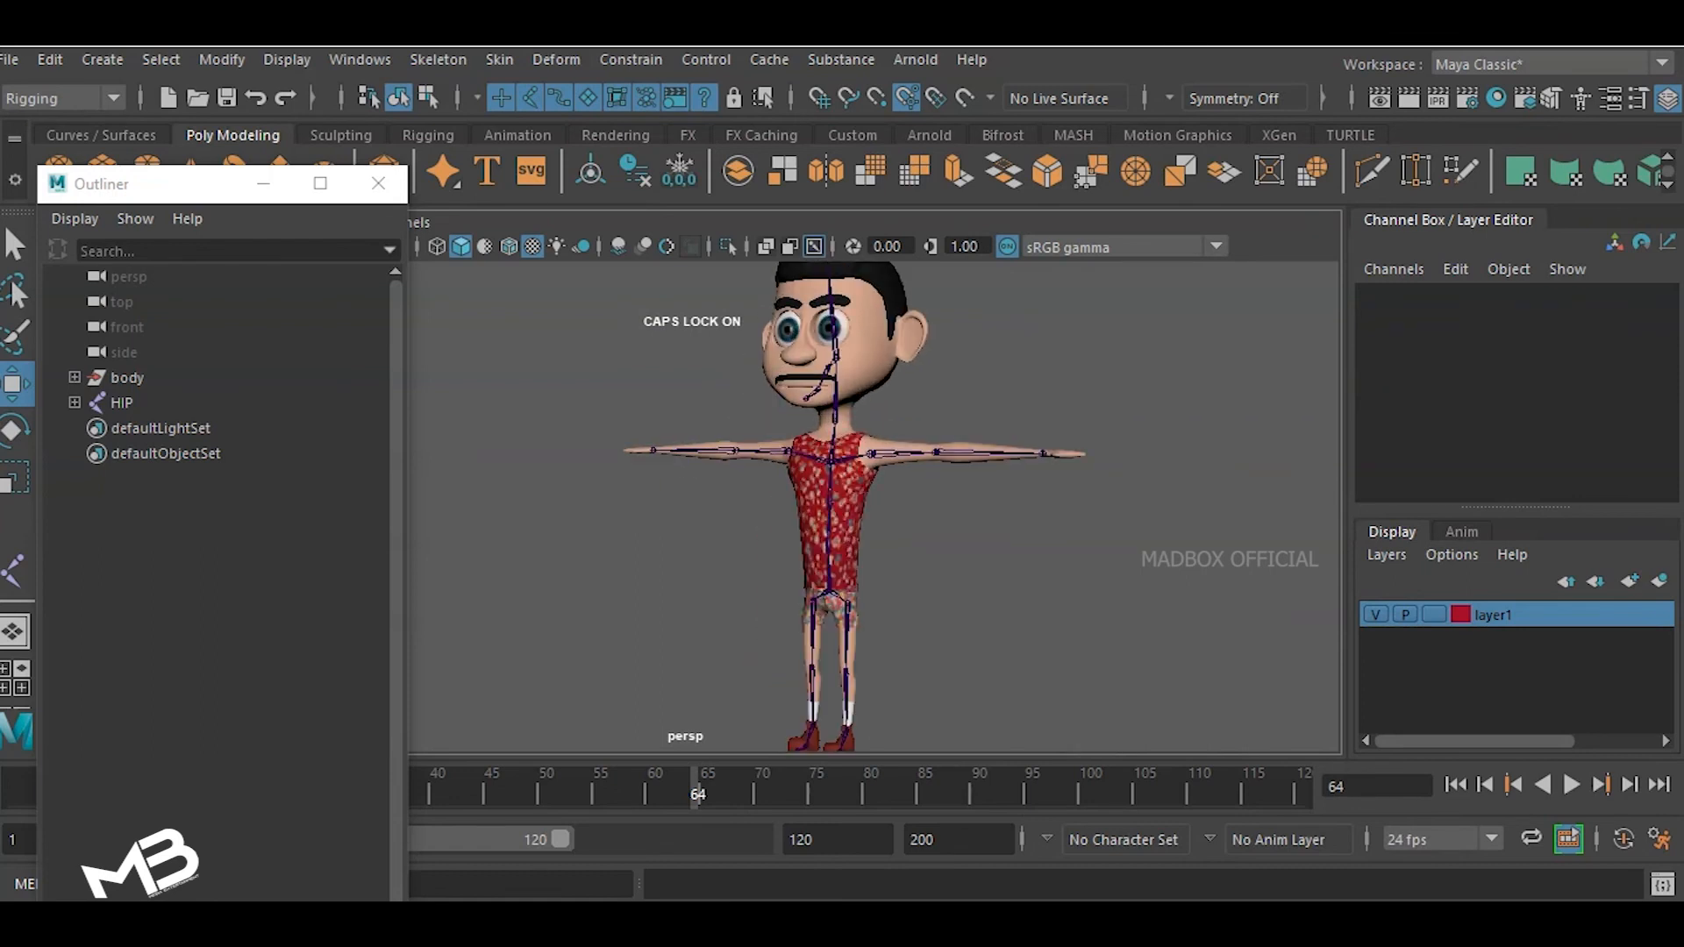
click(122, 404)
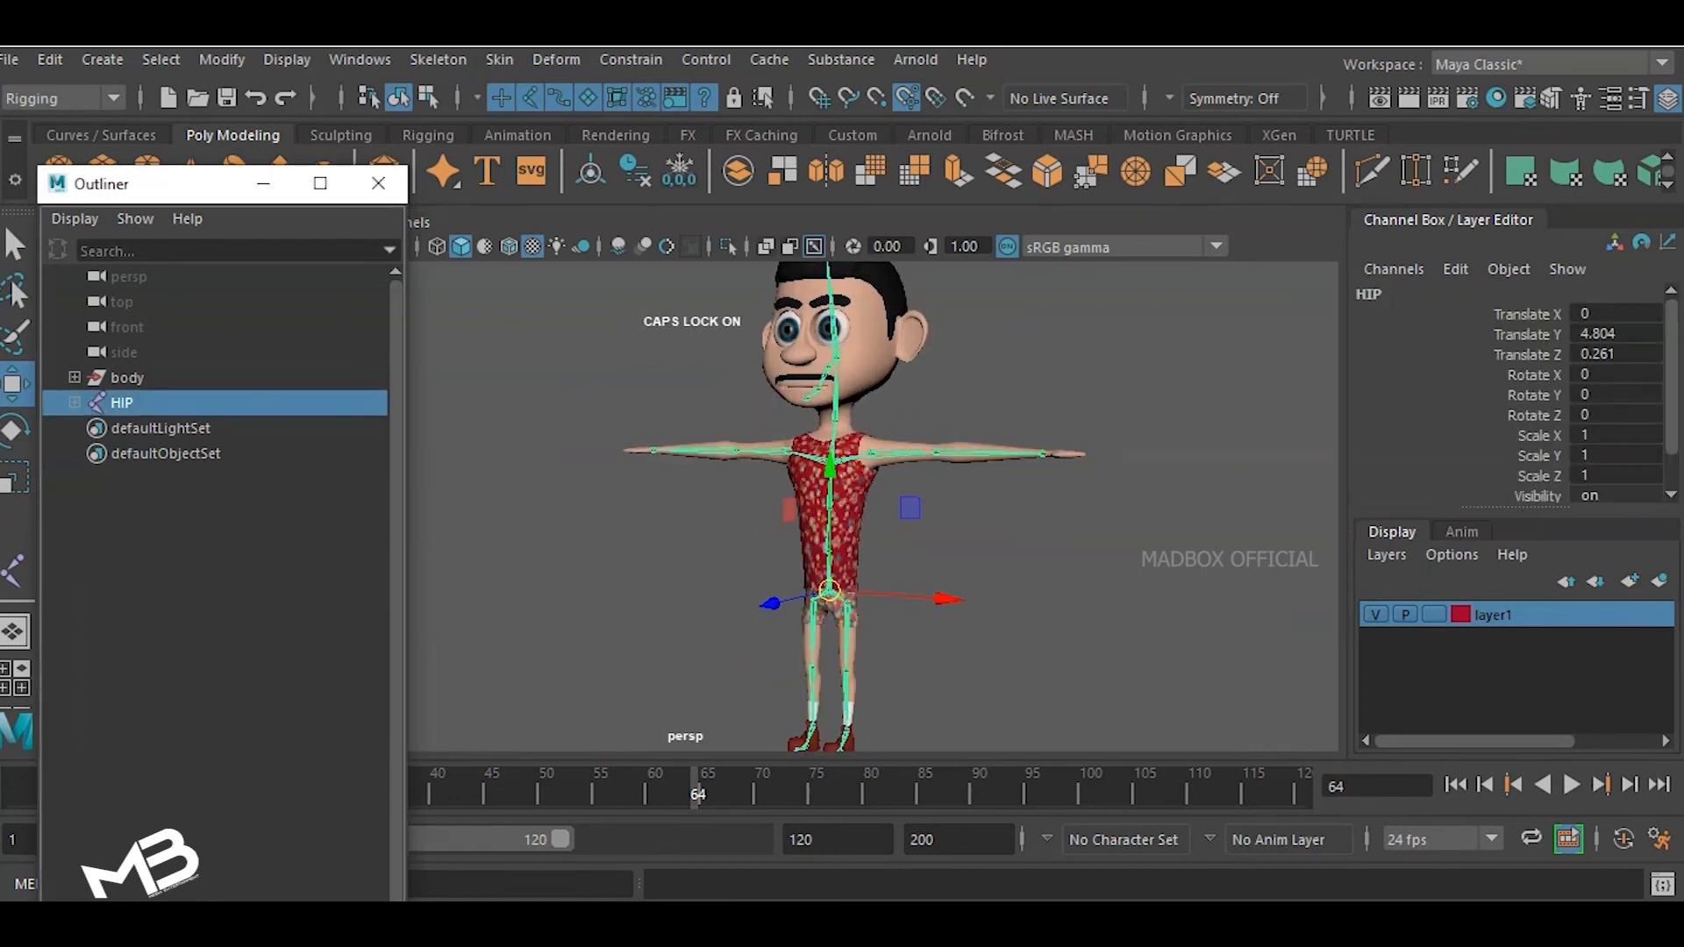
click(1629, 581)
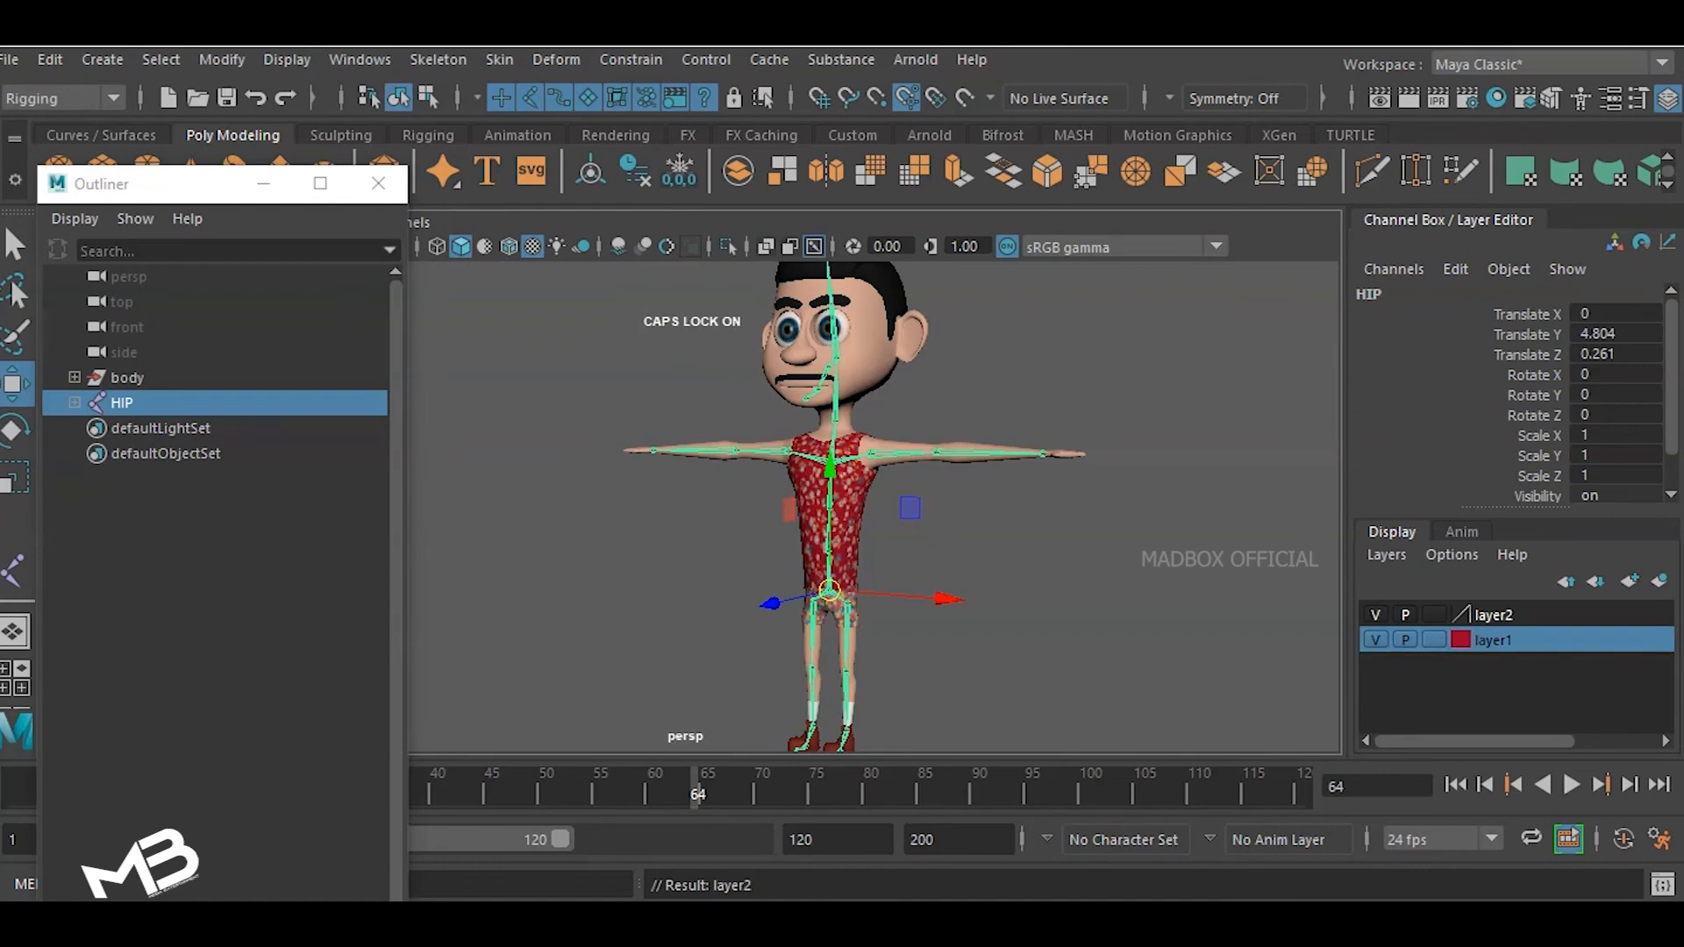
right_click(1482, 613)
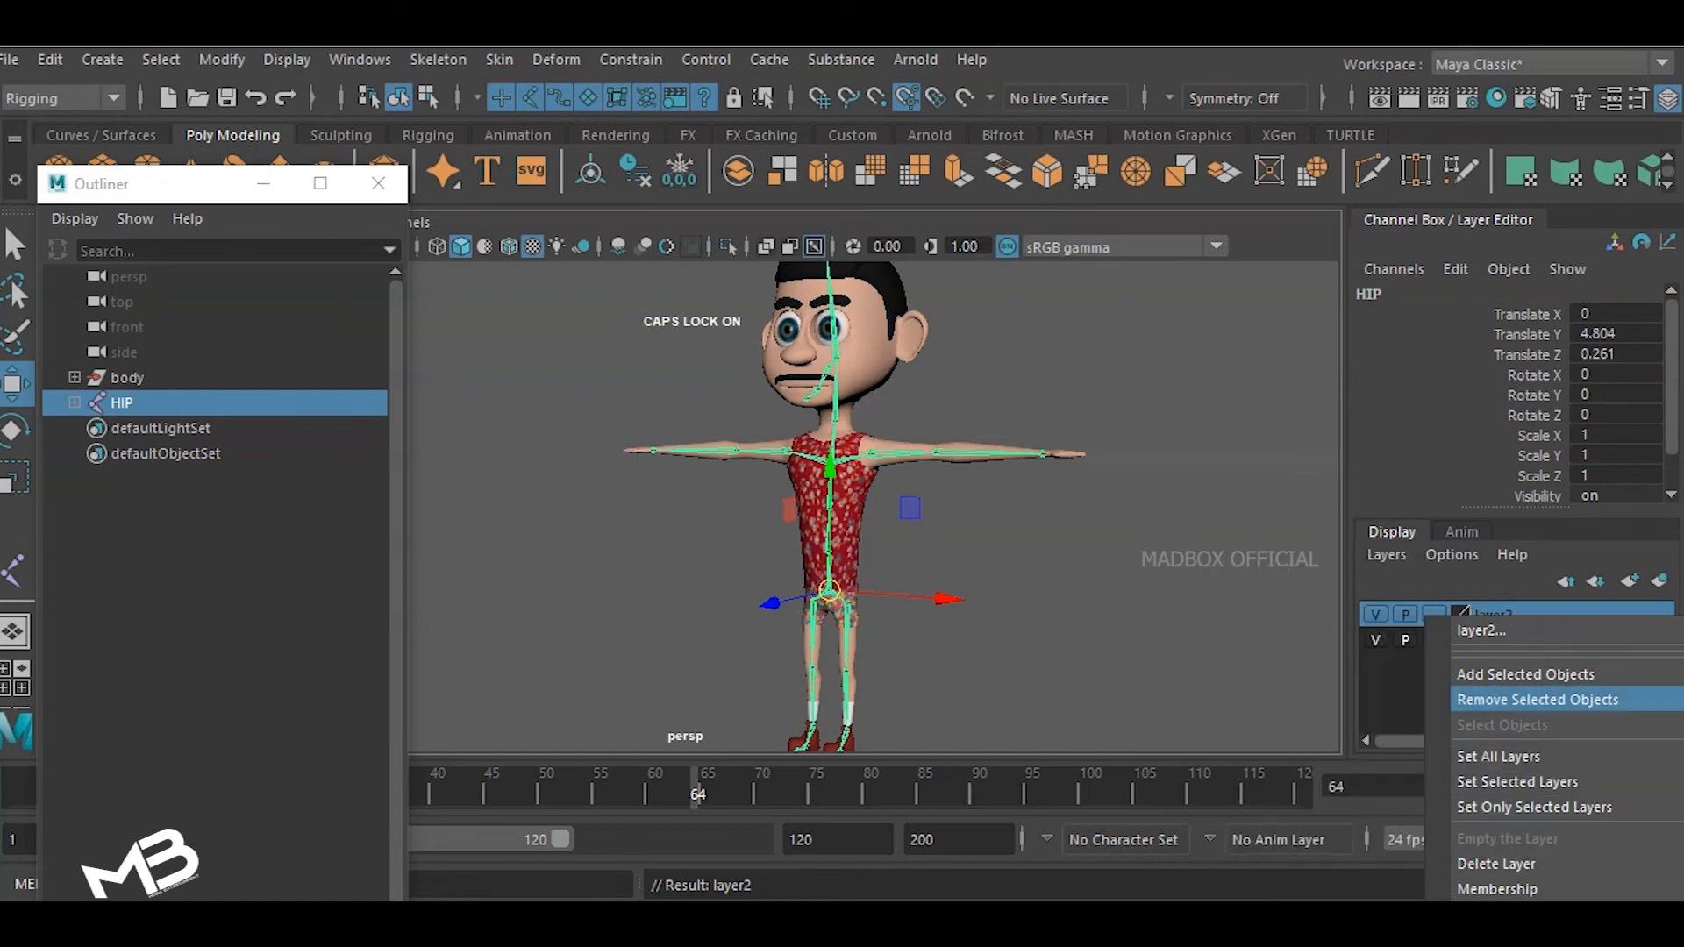
click(1526, 674)
key(alt+d)
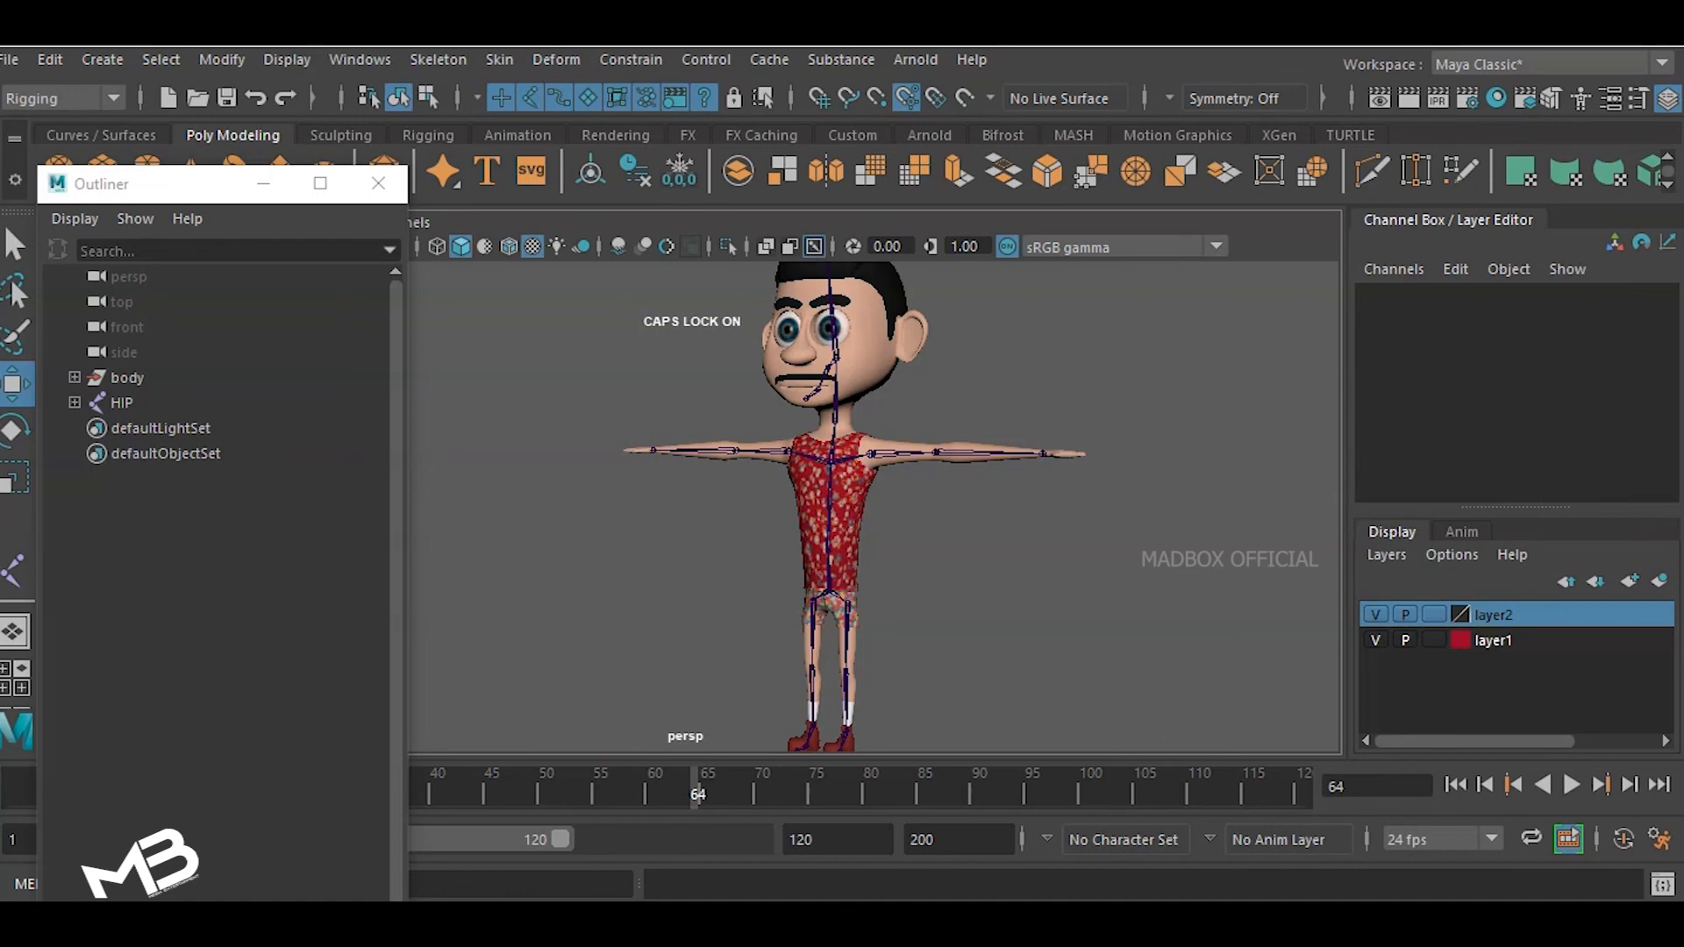
- Rename the new skeleton display layer RIG and set its color to bright green
right_click(1426, 618)
click(1481, 634)
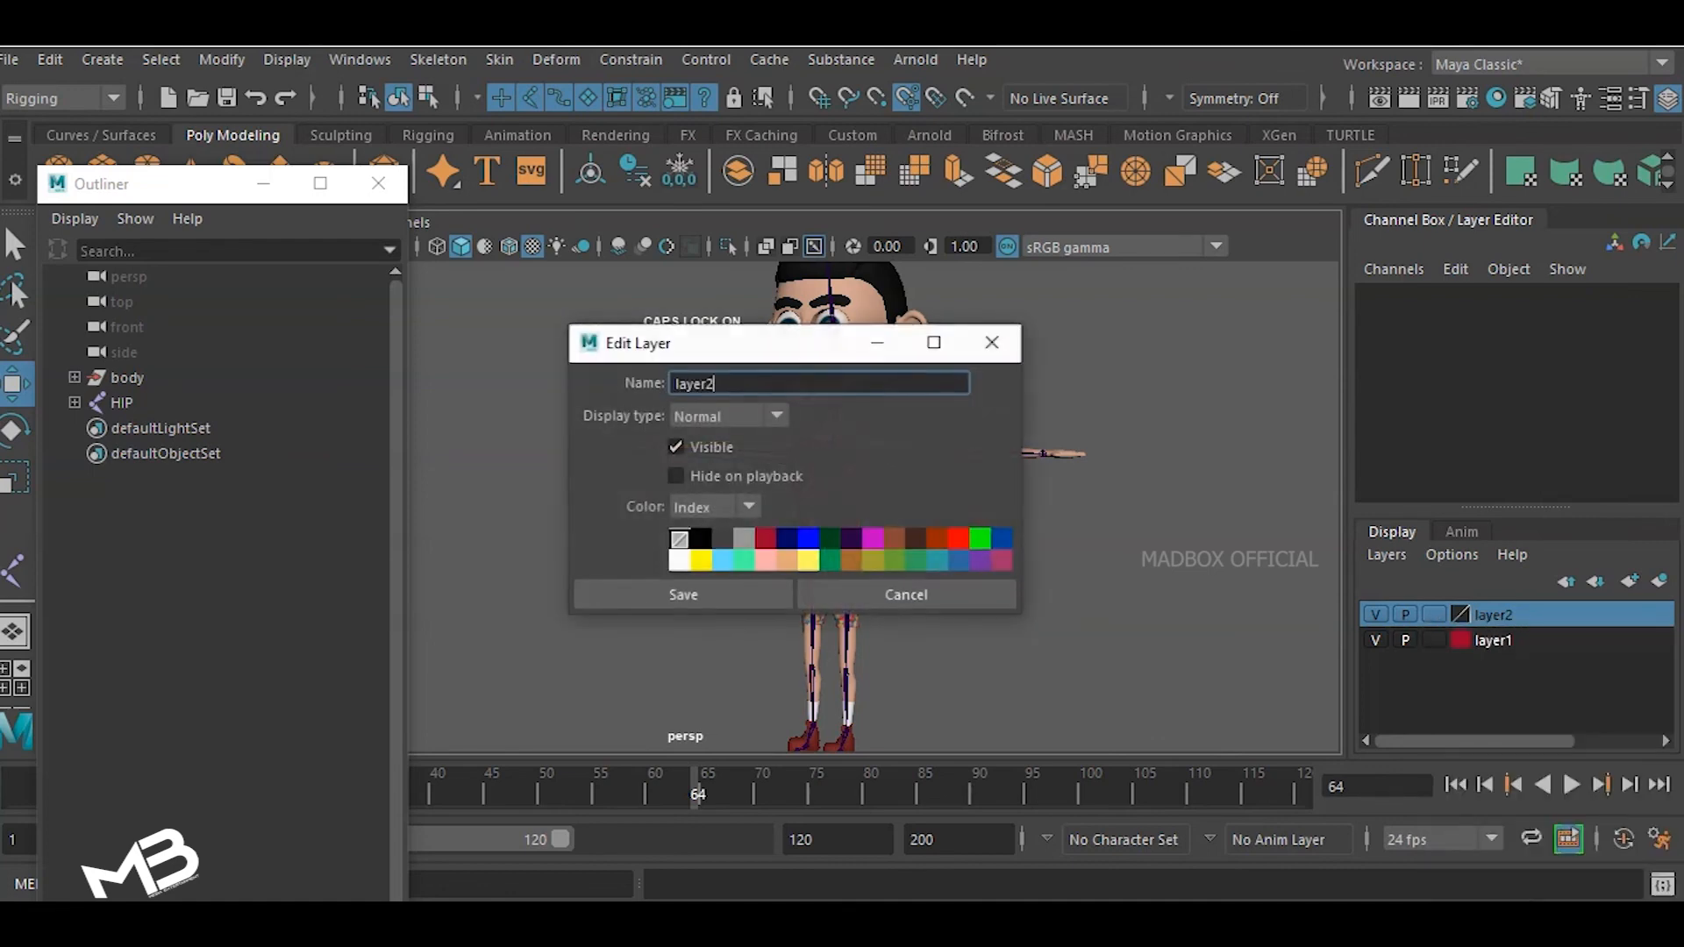
key(ctrl+a)
key(BackSpace)
text(RIG)
key(Return)
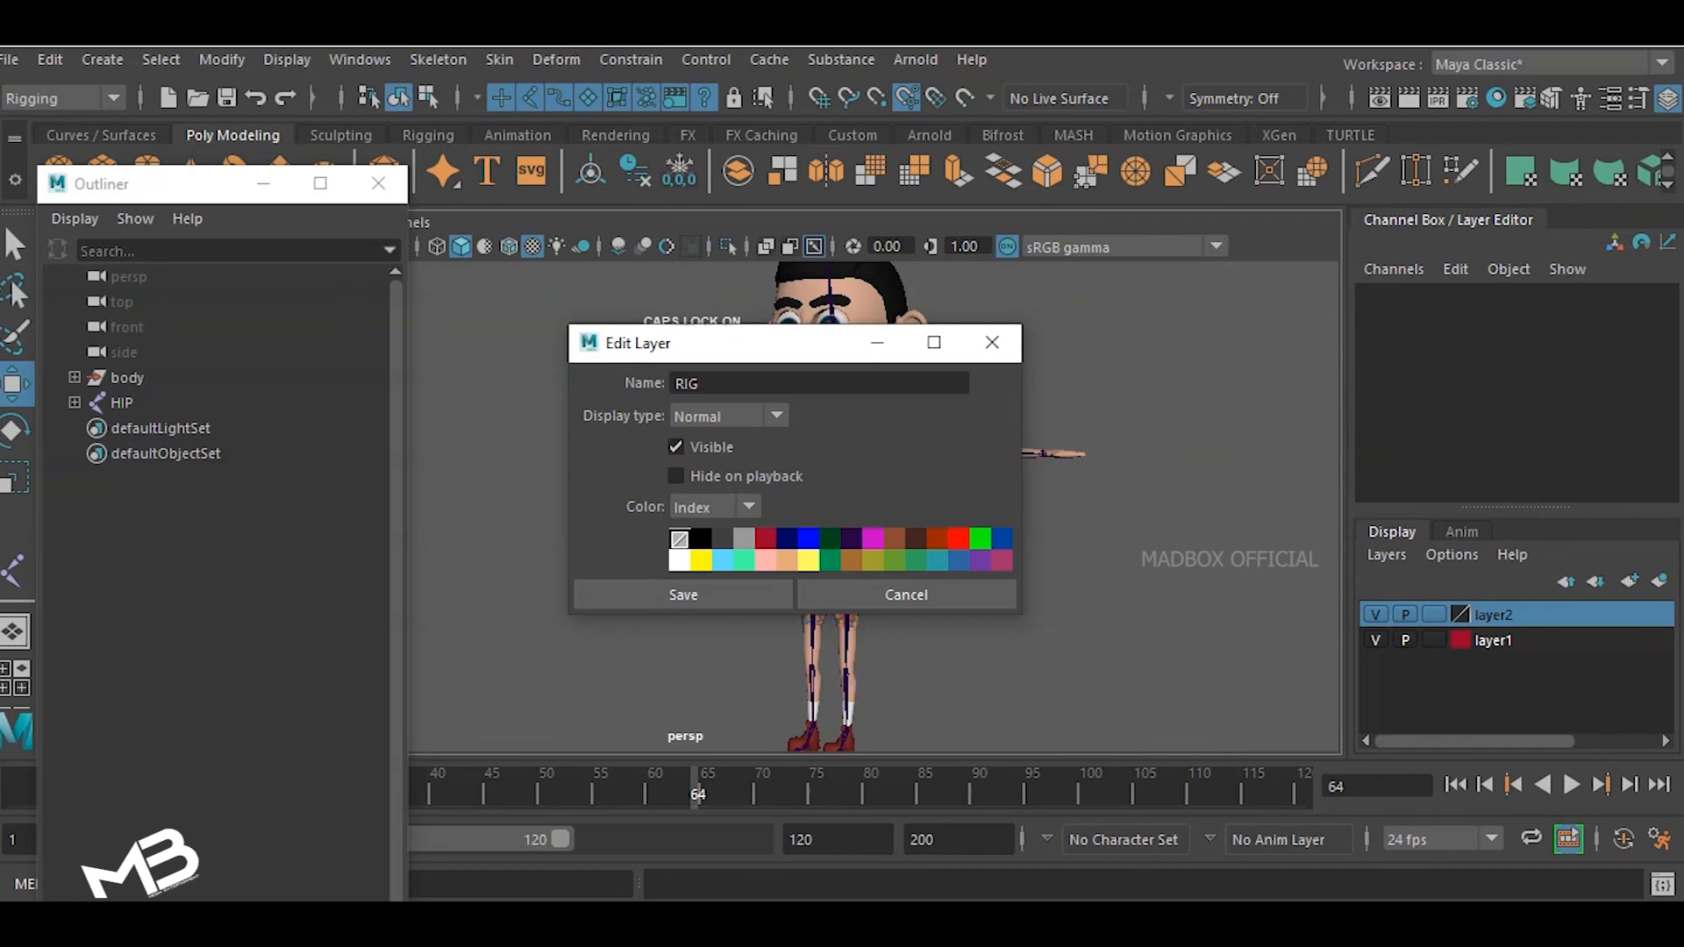
click(959, 539)
click(980, 538)
click(683, 595)
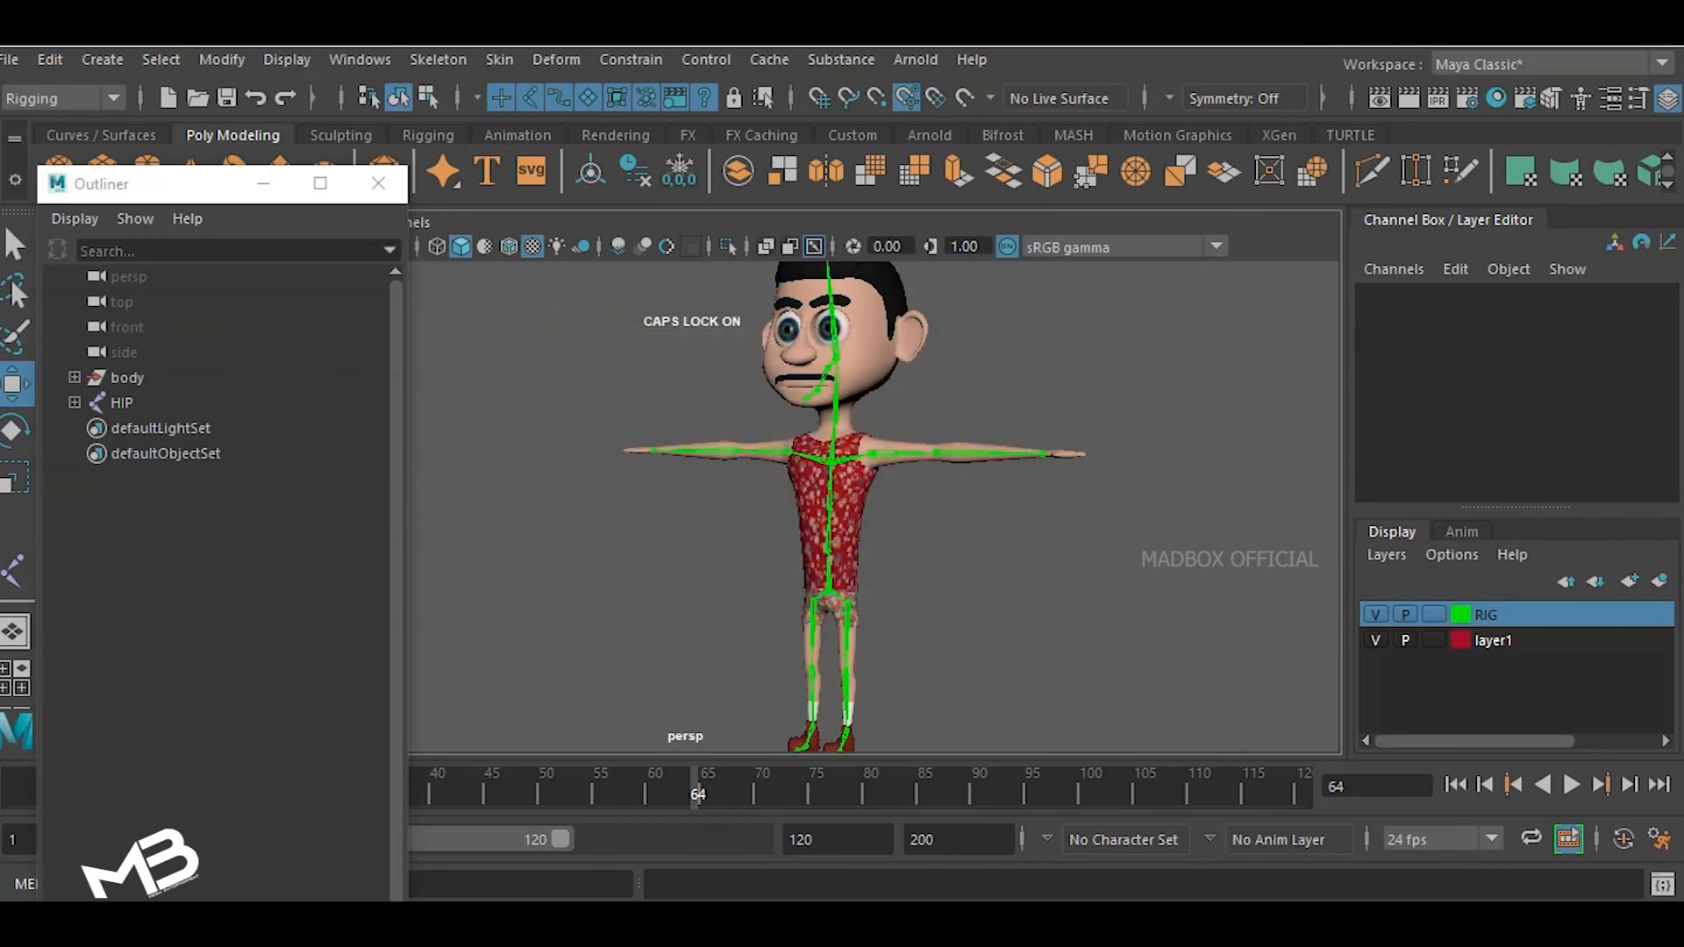
- Examine the green skeleton inside the character in the perspective view and the four-view layout
alt+drag(824, 526, 868, 543)
alt+drag(791, 439, 666, 434)
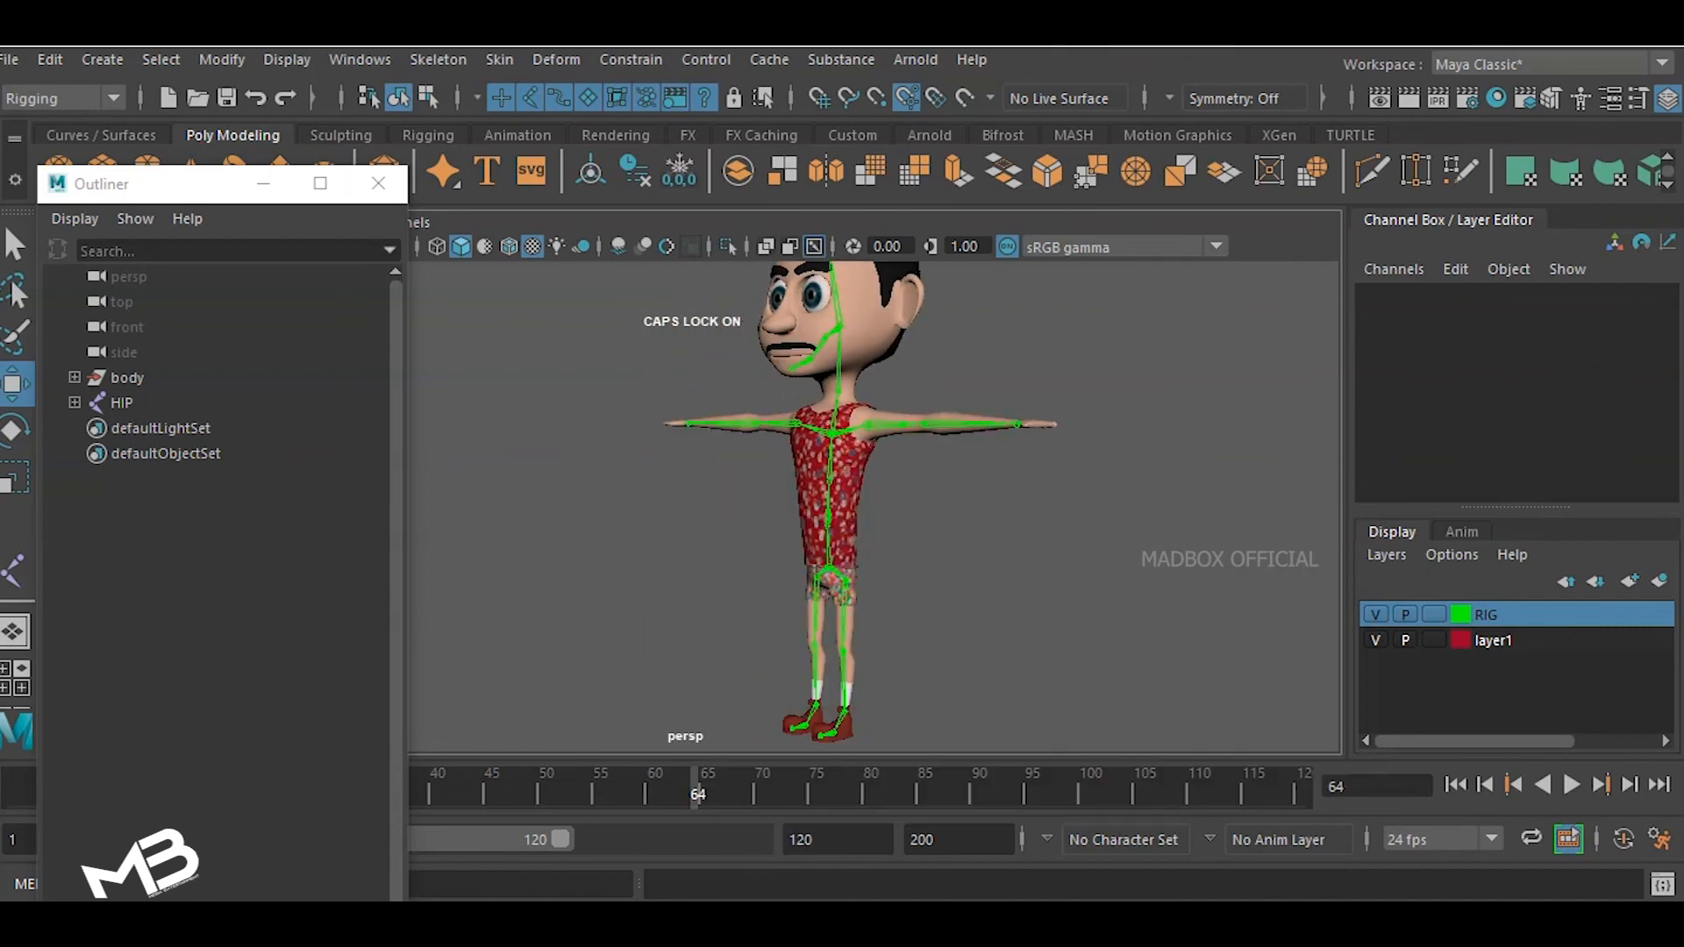
key(space)
key(space)
alt+middle_drag(845, 473, 932, 395)
key(space)
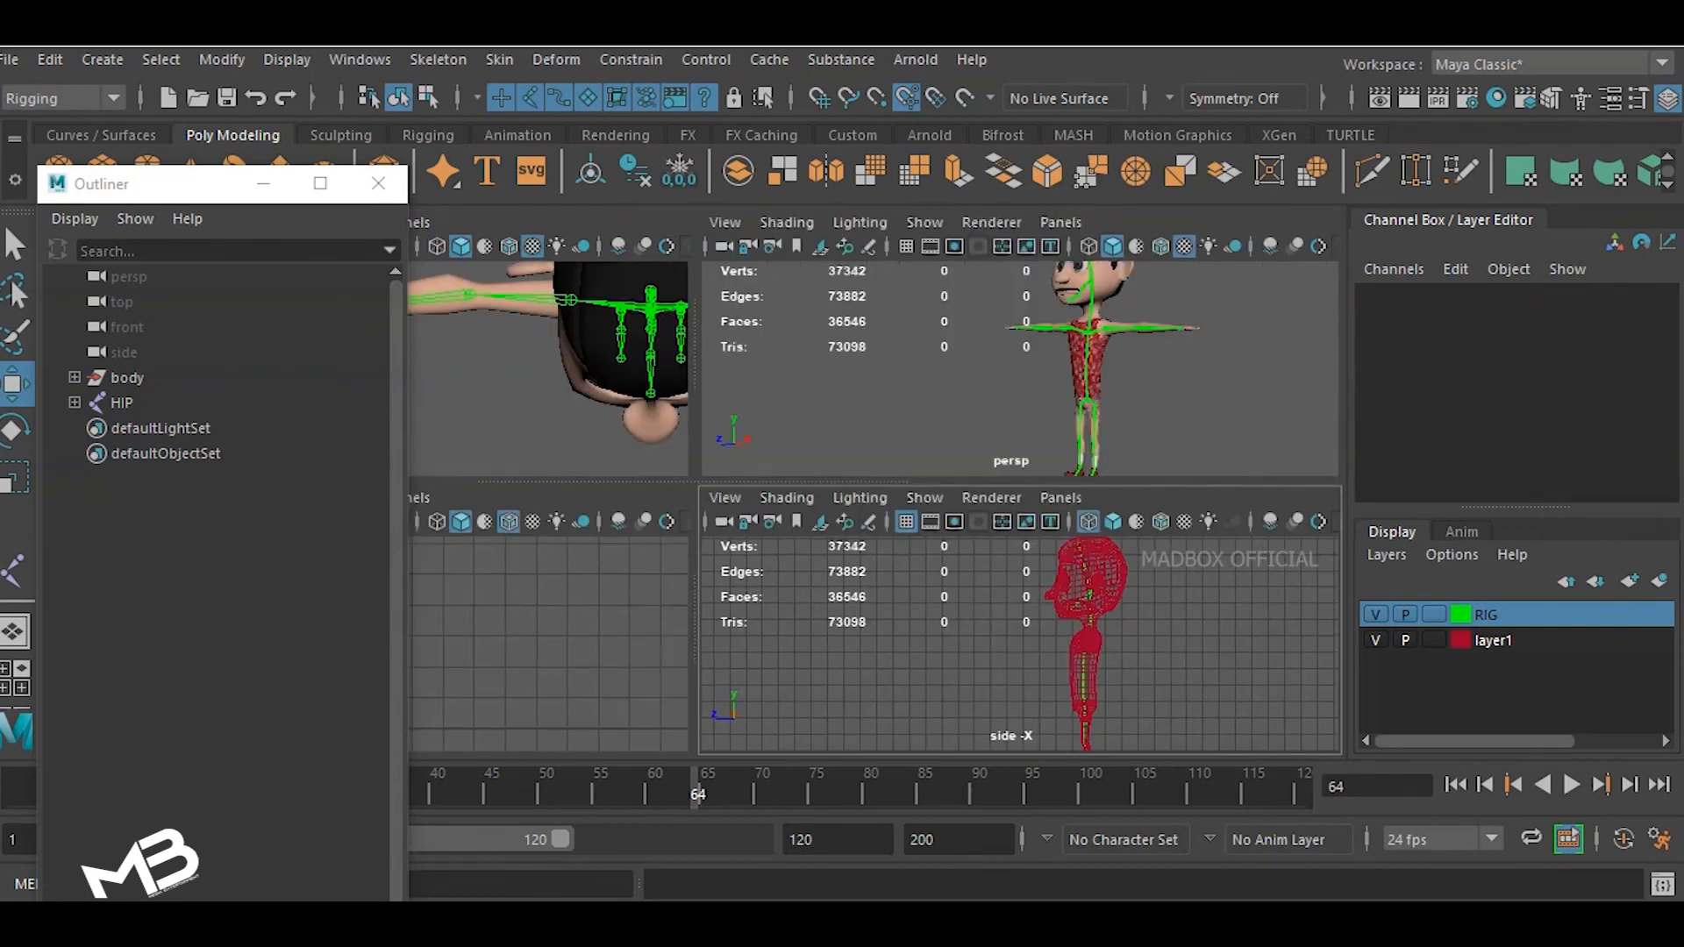
key(space)
alt+drag(877, 421, 824, 456)
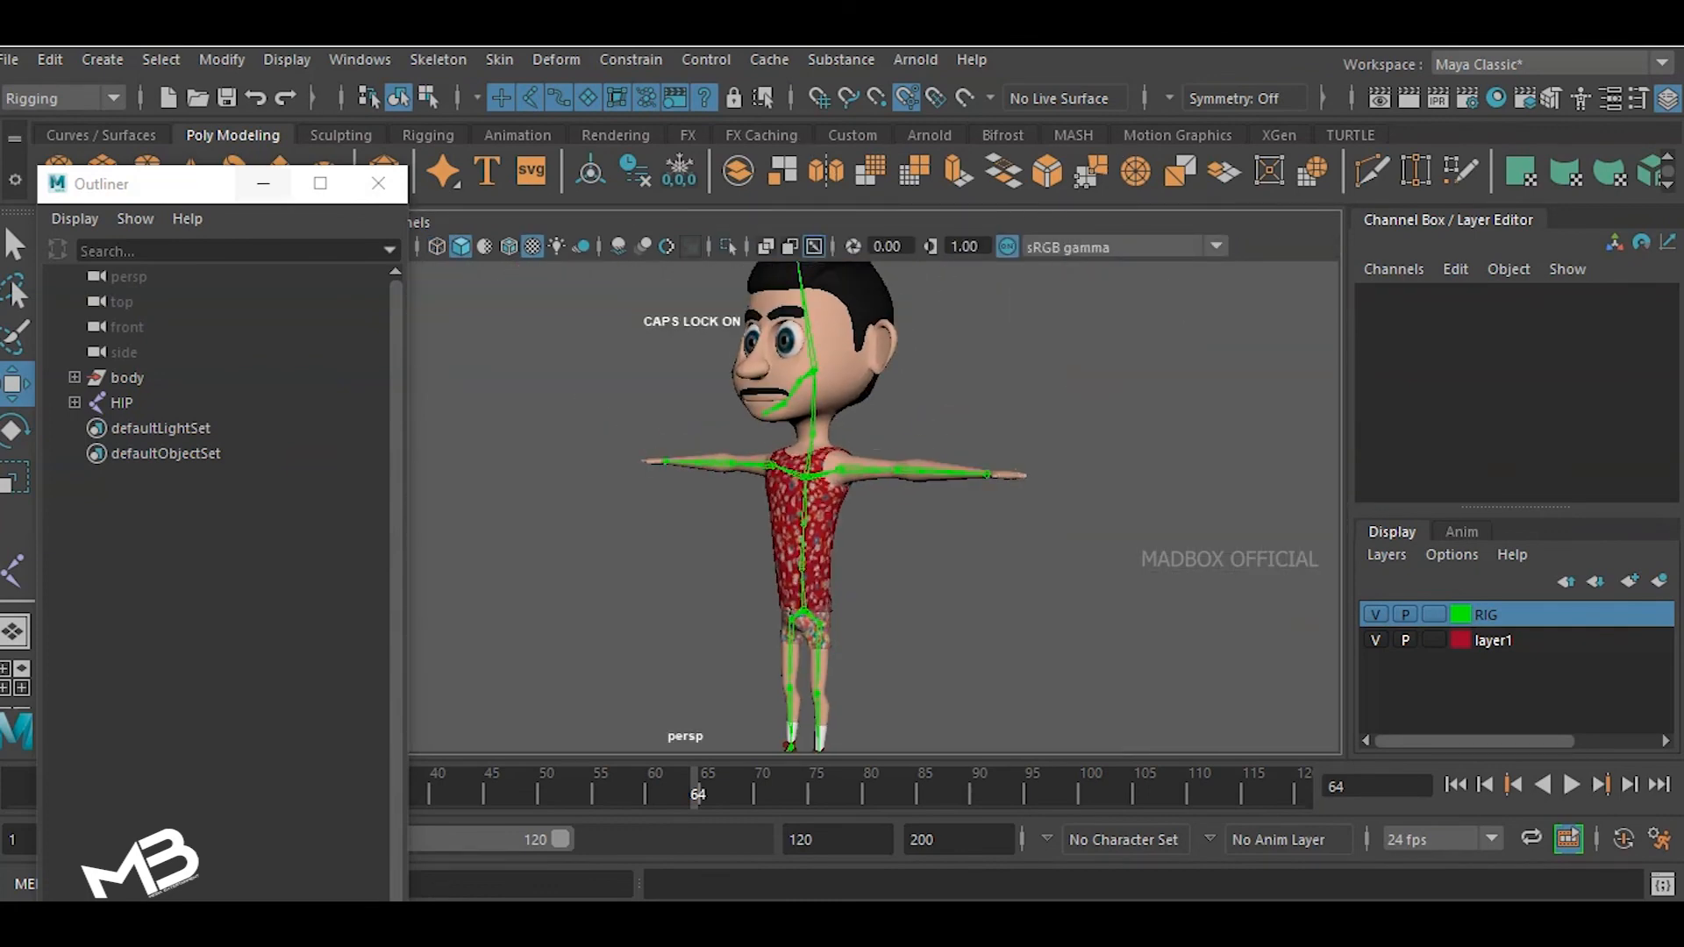
- Minimize the Outliner and expand the perspective view to full screen to inspect the complete skeleton from several angles
click(263, 183)
scroll(790, 491, down, 4)
alt+drag(789, 491, 815, 491)
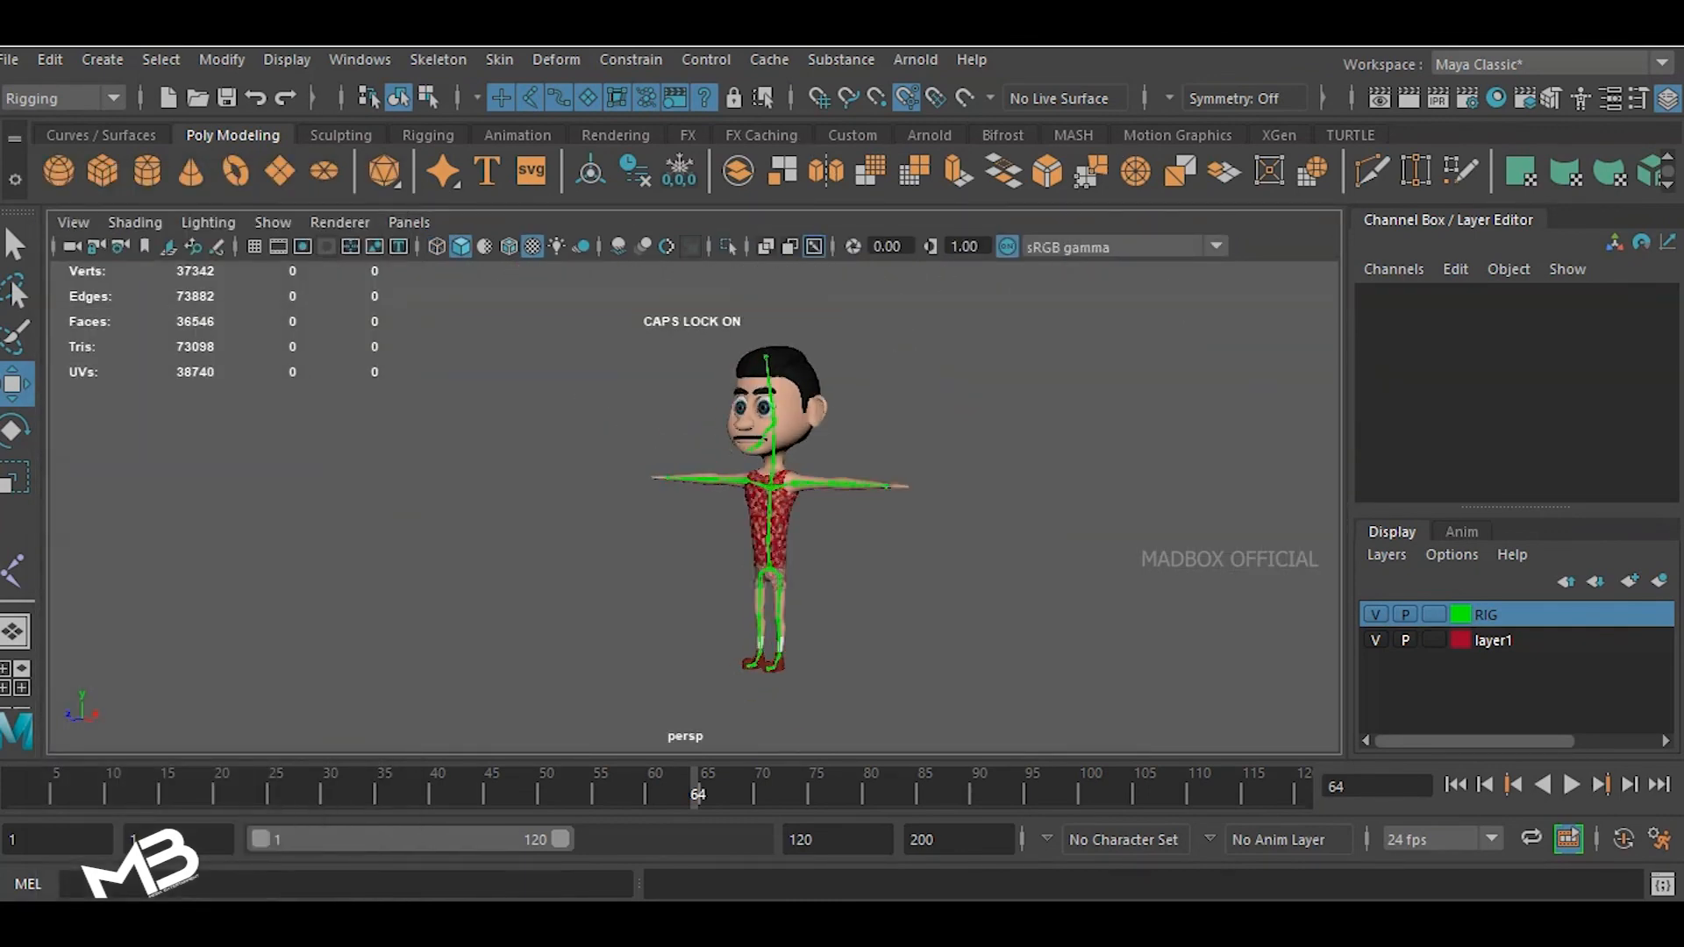
key(ctrl+space)
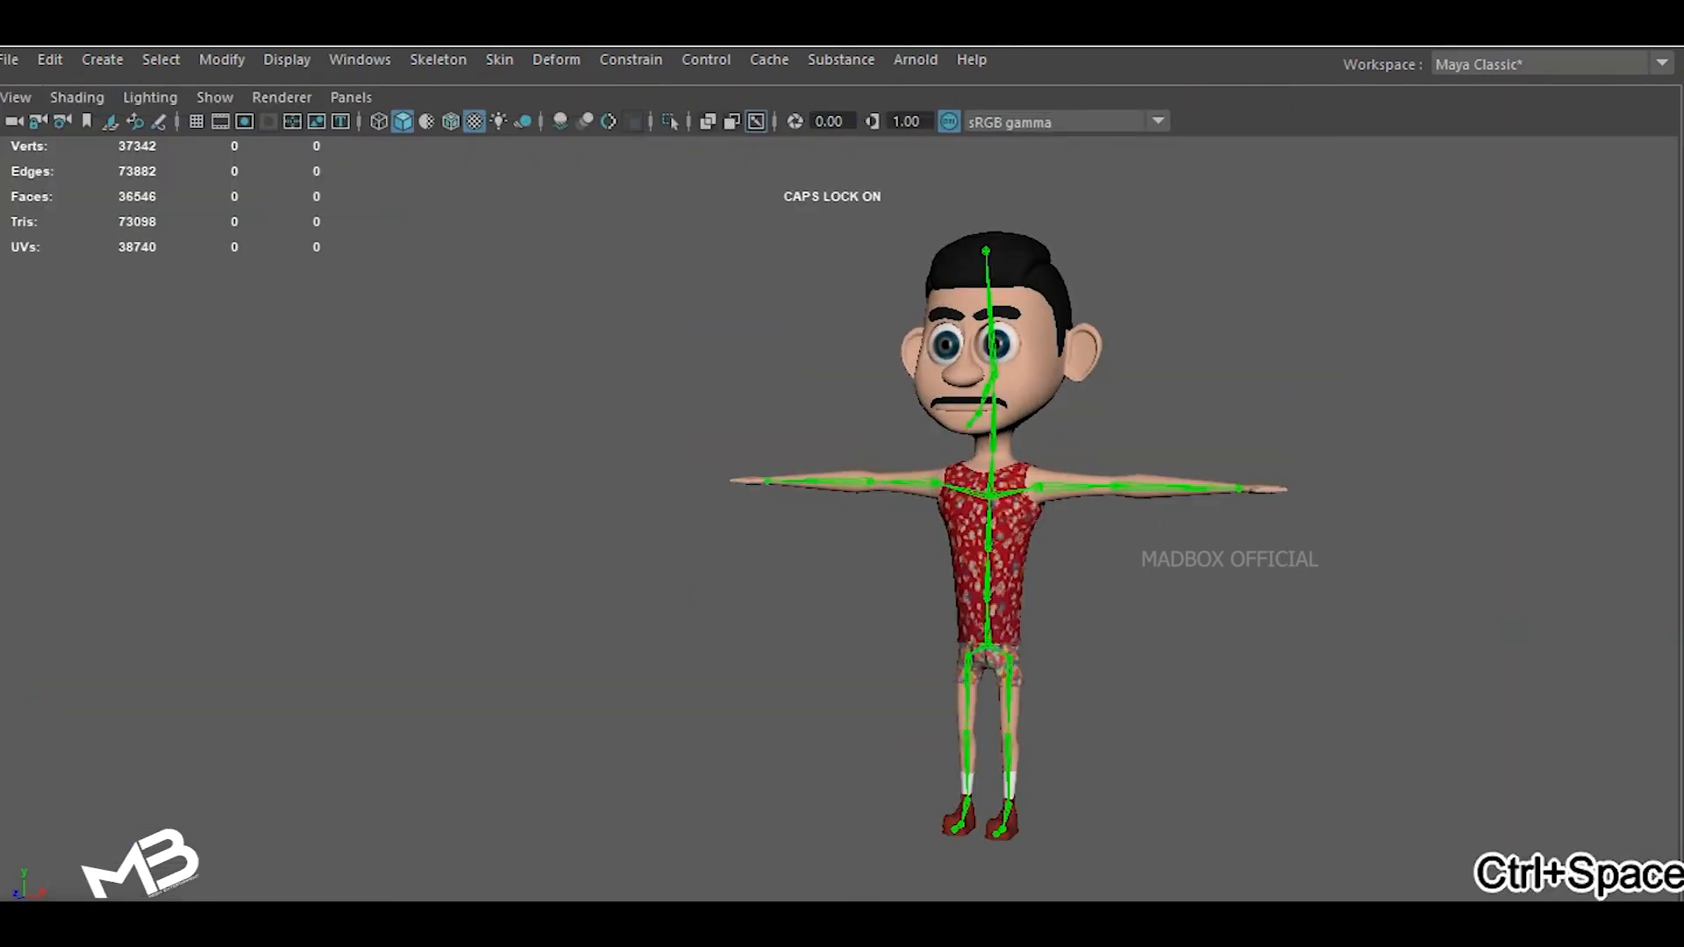
scroll(842, 517, up, 2)
alt+middle_drag(842, 527, 893, 507)
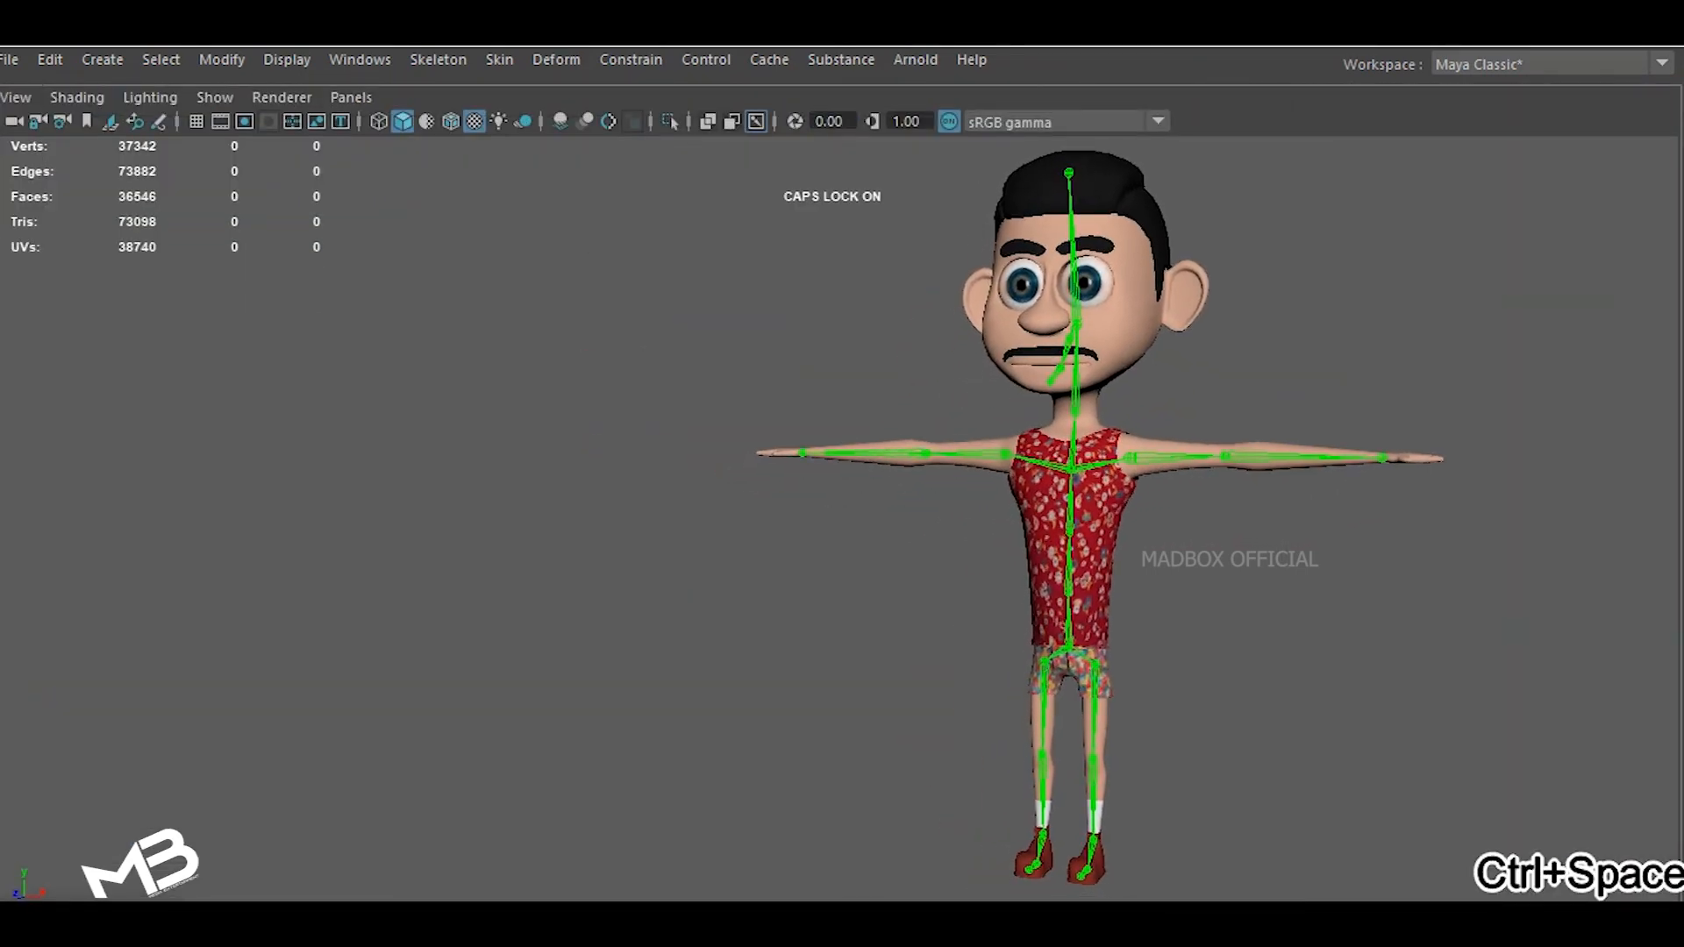
alt+drag(877, 527, 835, 531)
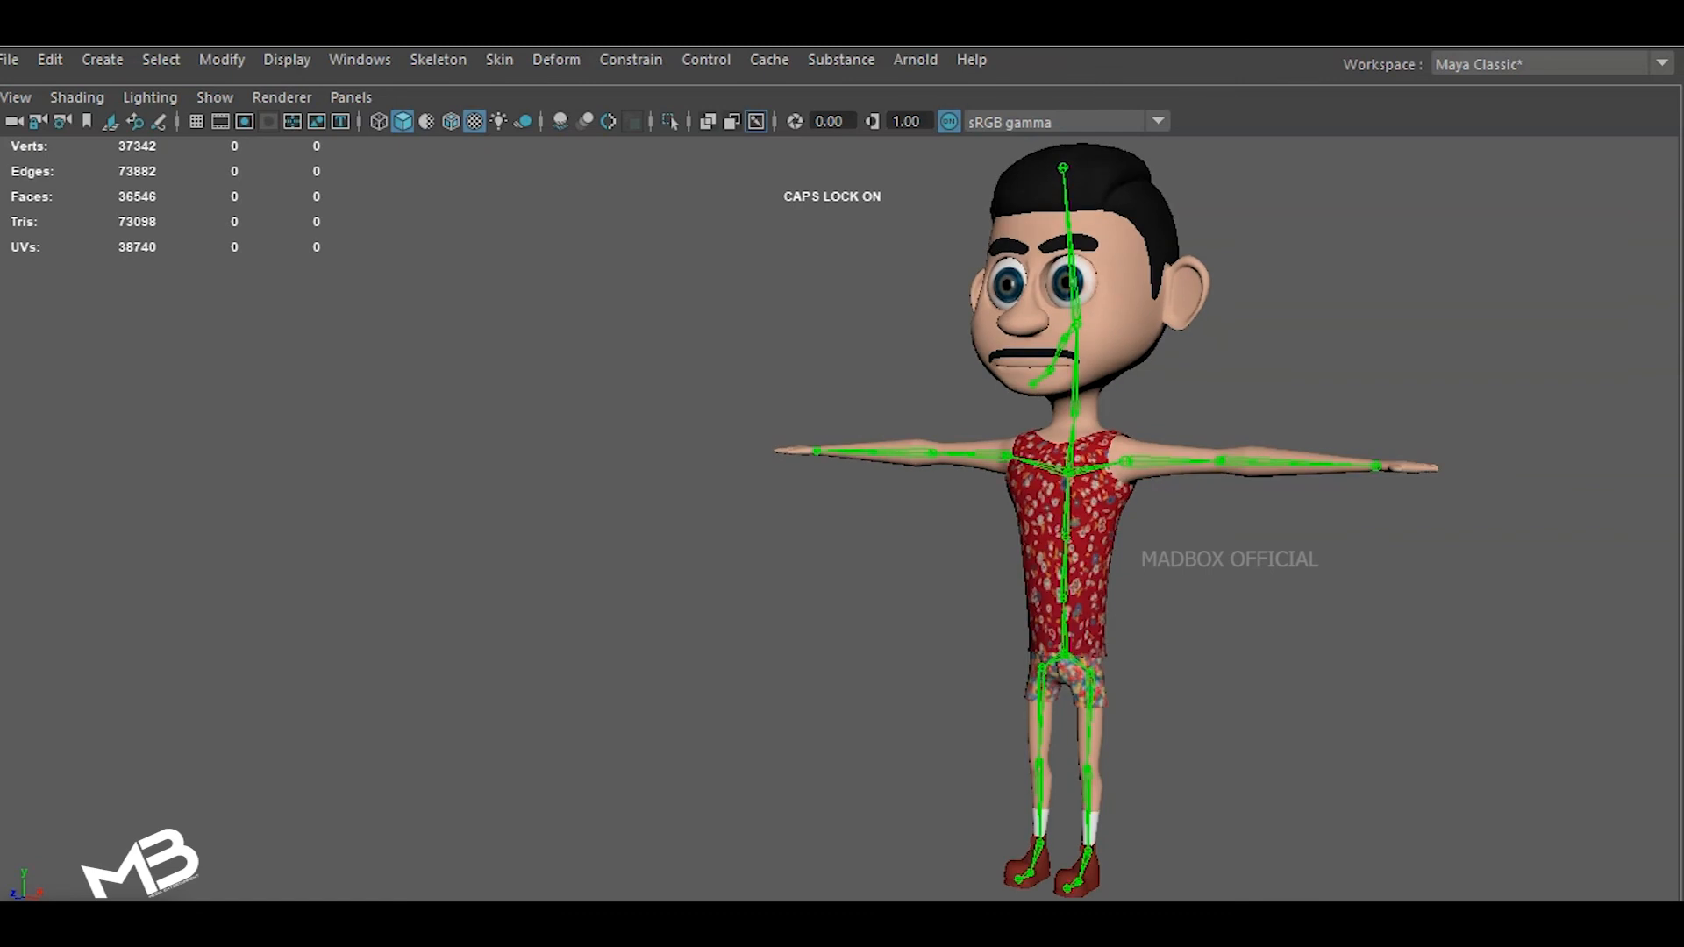
alt+drag(835, 531, 886, 518)
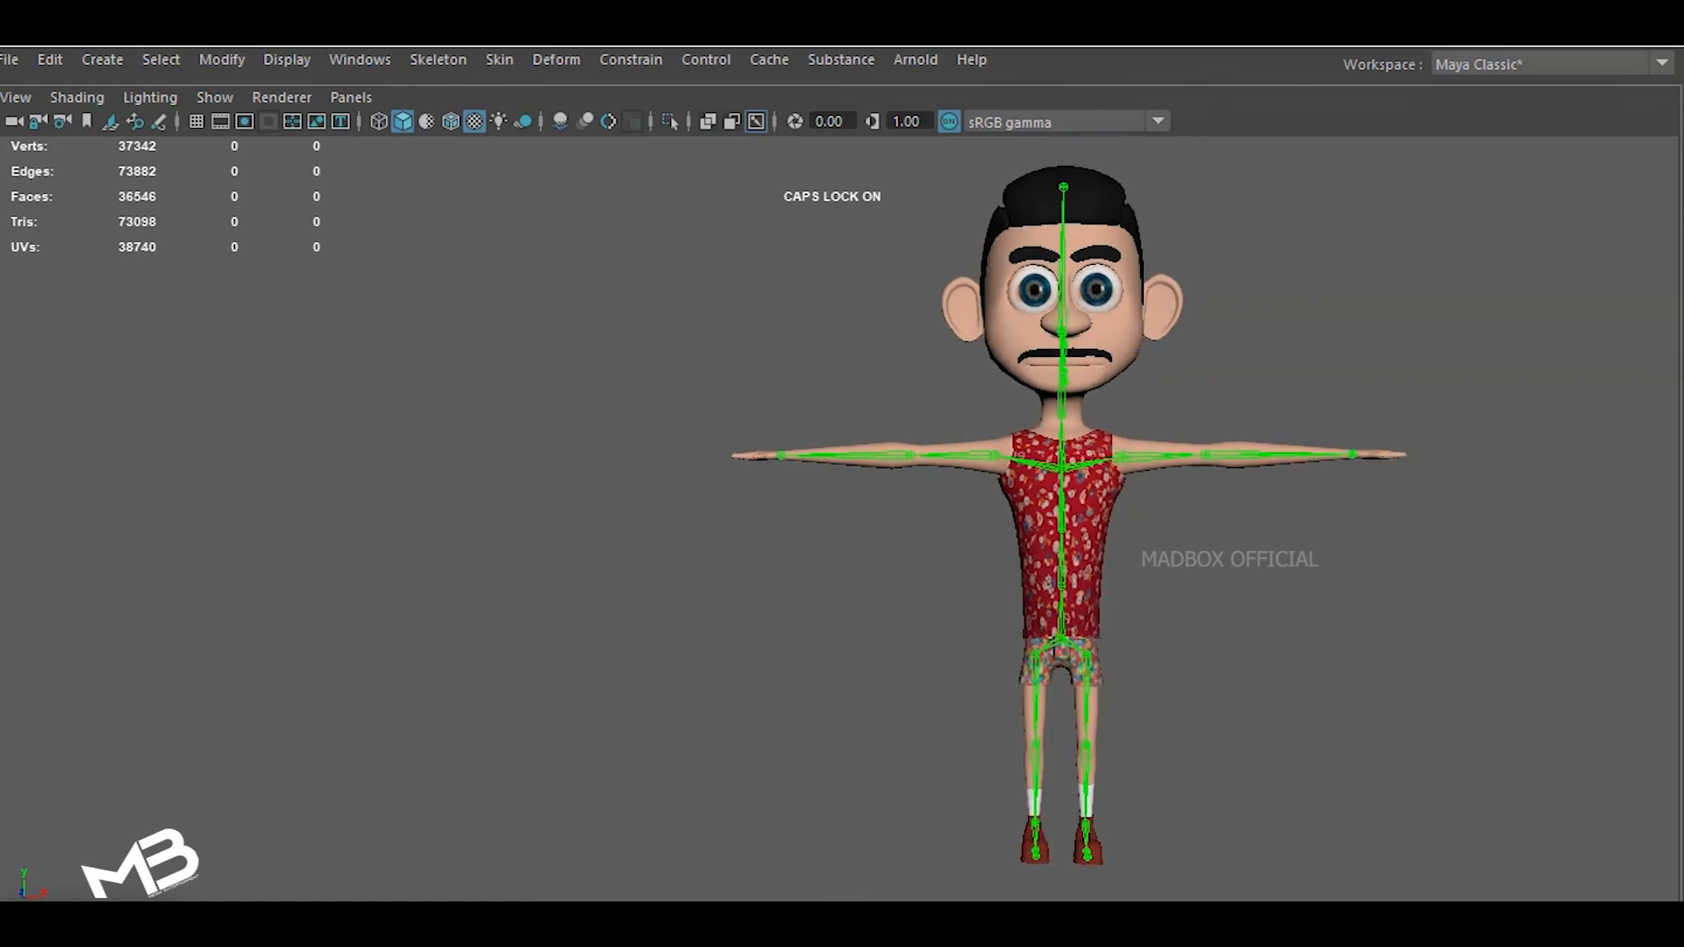